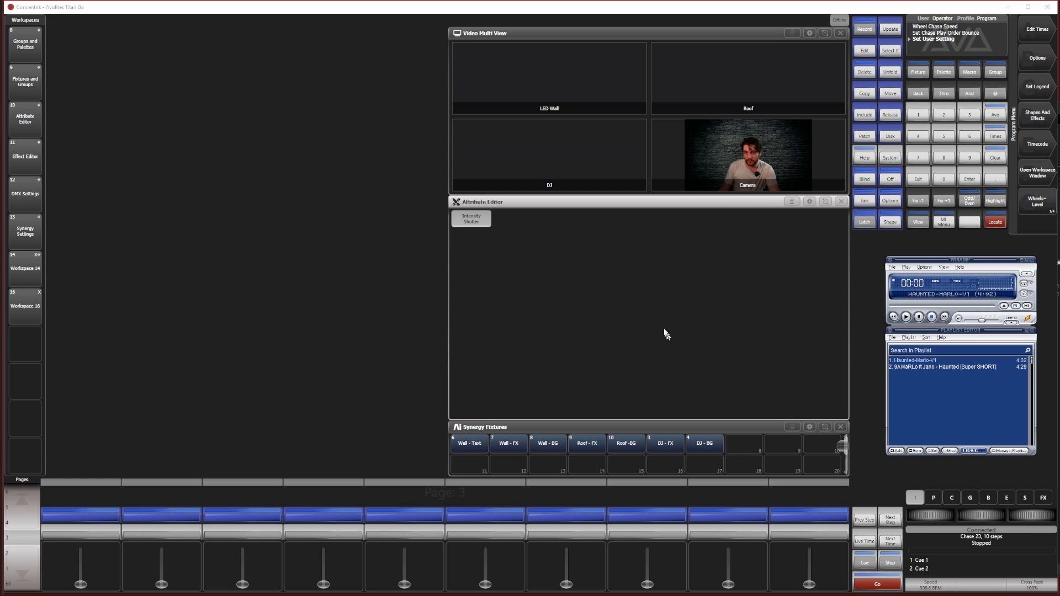
Review how the MITH-BOX outputs are assigned to the surfaces and layers in Synergy Settings
left_click(25, 231)
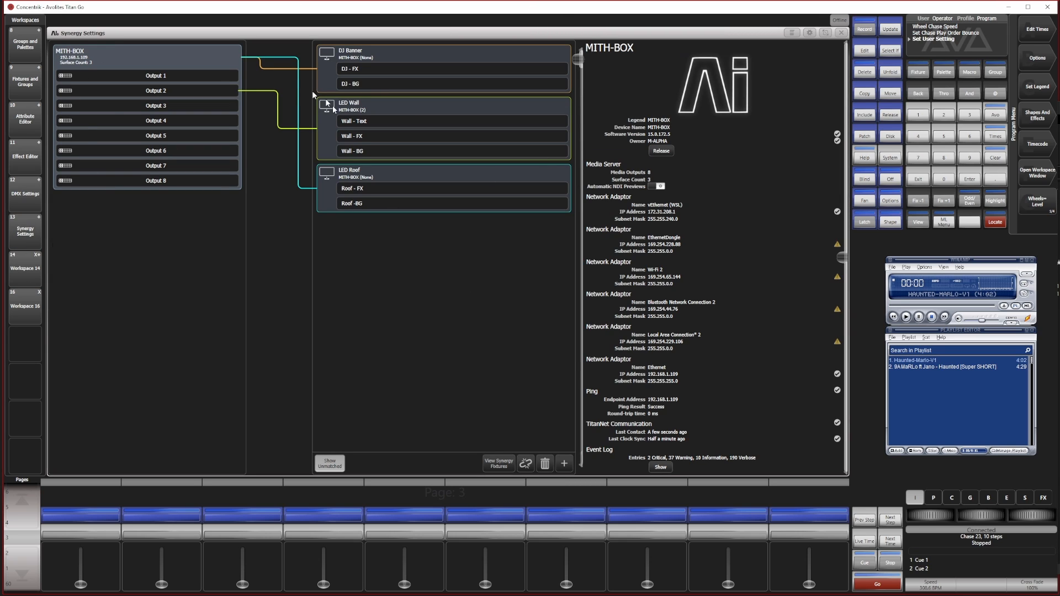
left_click(841, 33)
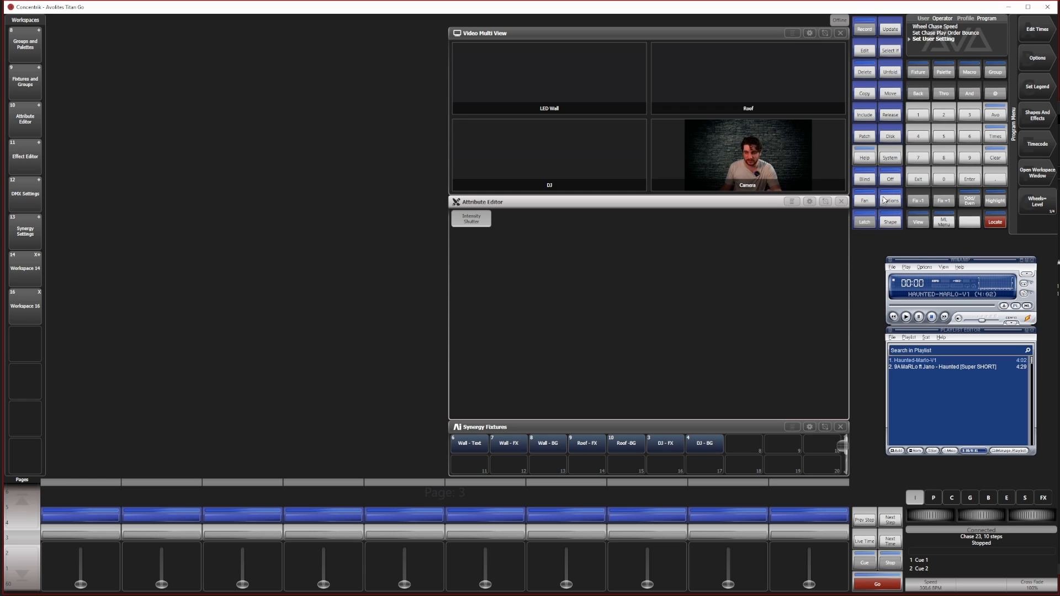
Open the Media Browser and display the Haunted media bank on MITH-BOX
left_click(919, 223)
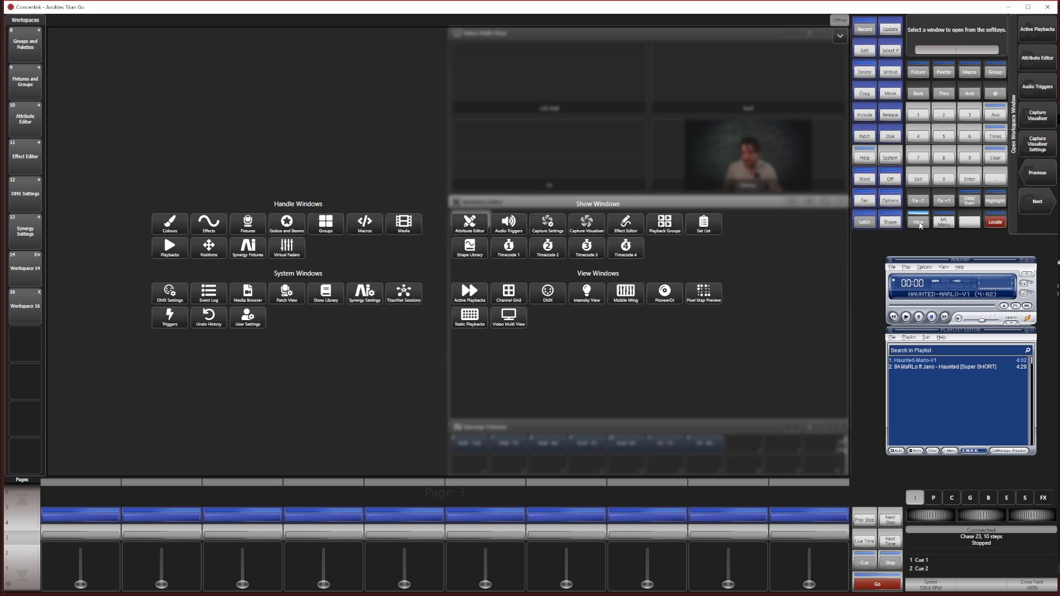
left_click(248, 294)
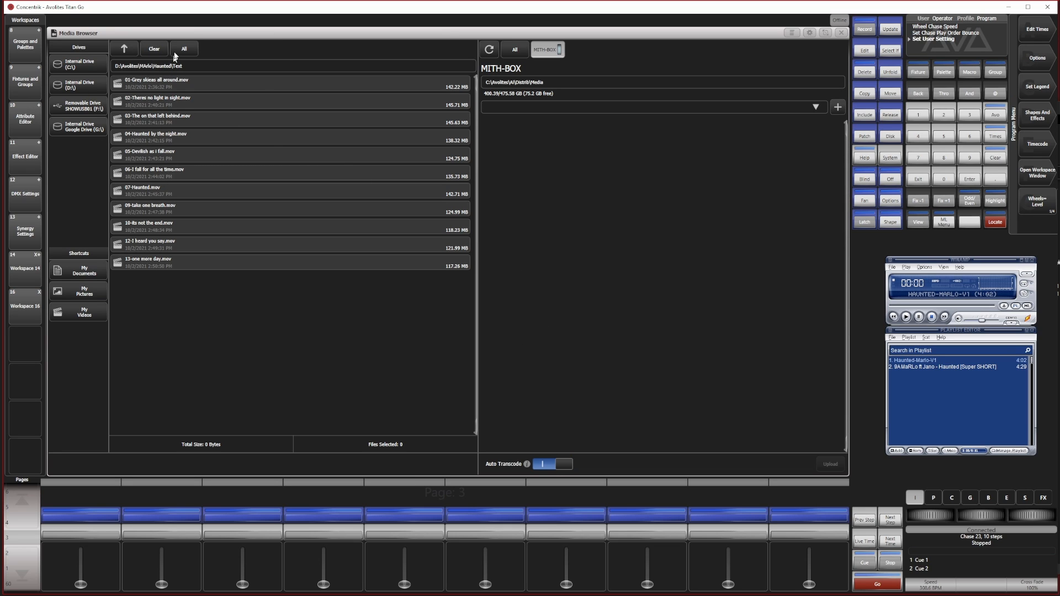
left_click(814, 106)
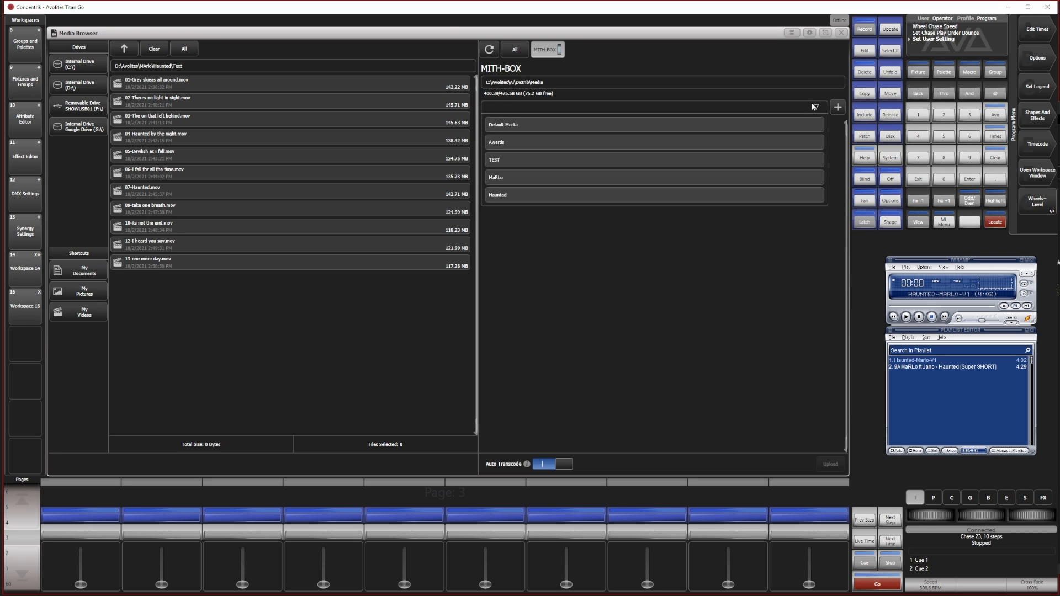
left_click(517, 195)
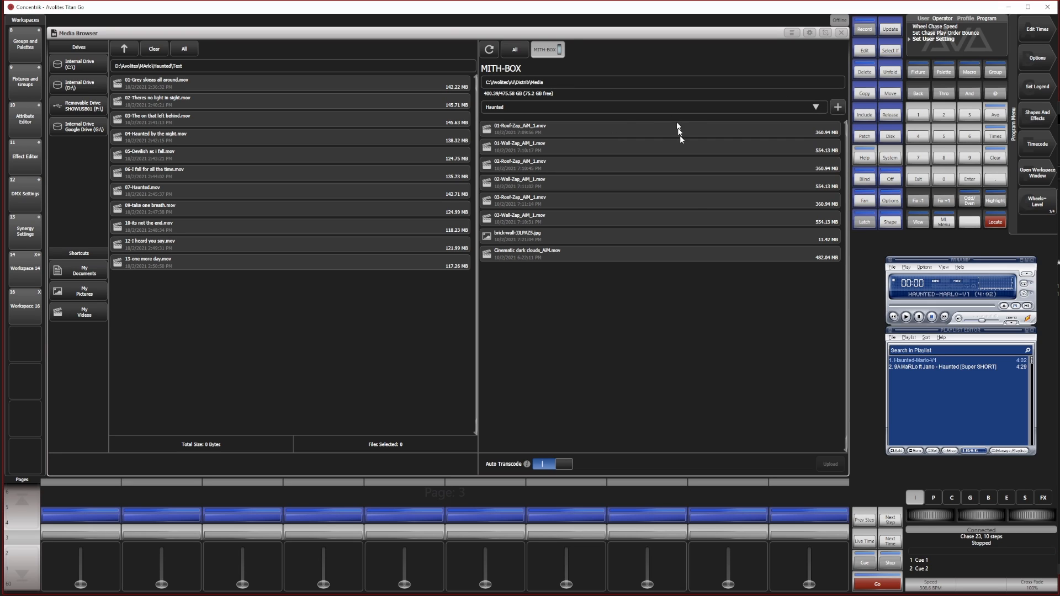
Create a new media bank named Haunted-Lyric on MITH-BOX and select it as the current bank
left_click(837, 109)
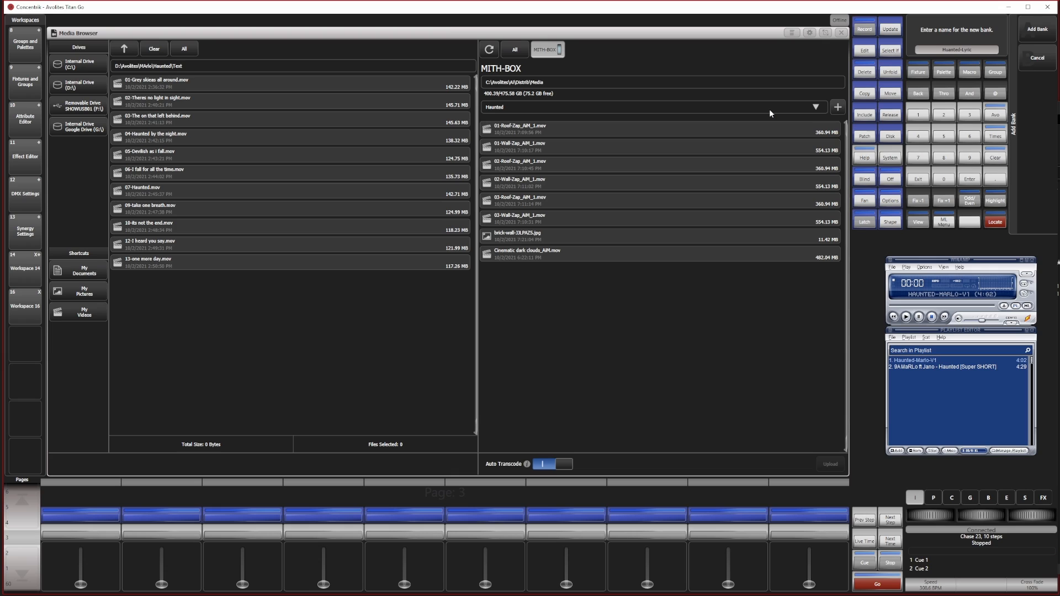
key("Return")
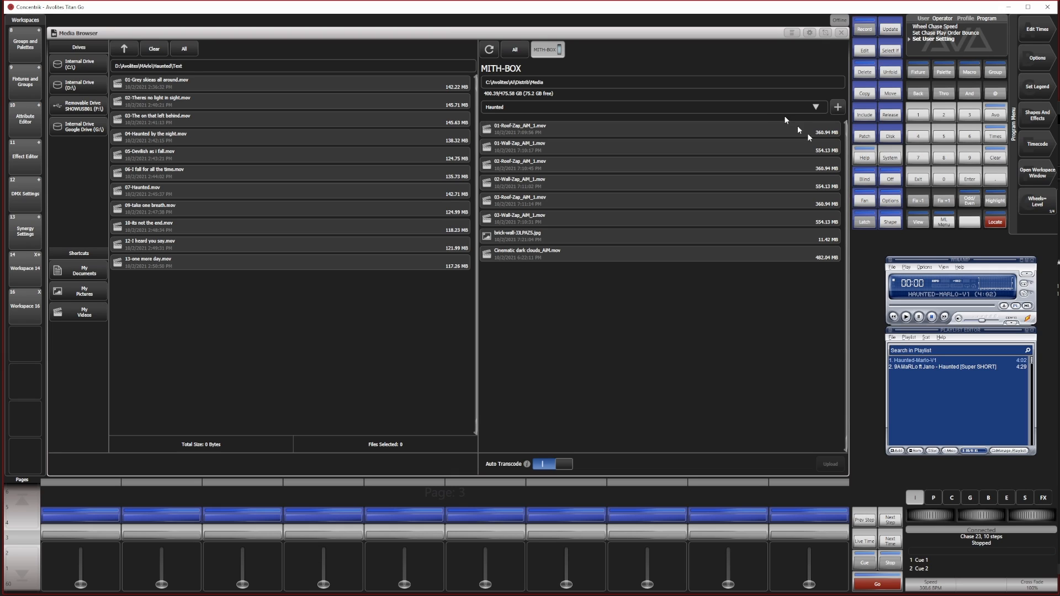
left_click(776, 109)
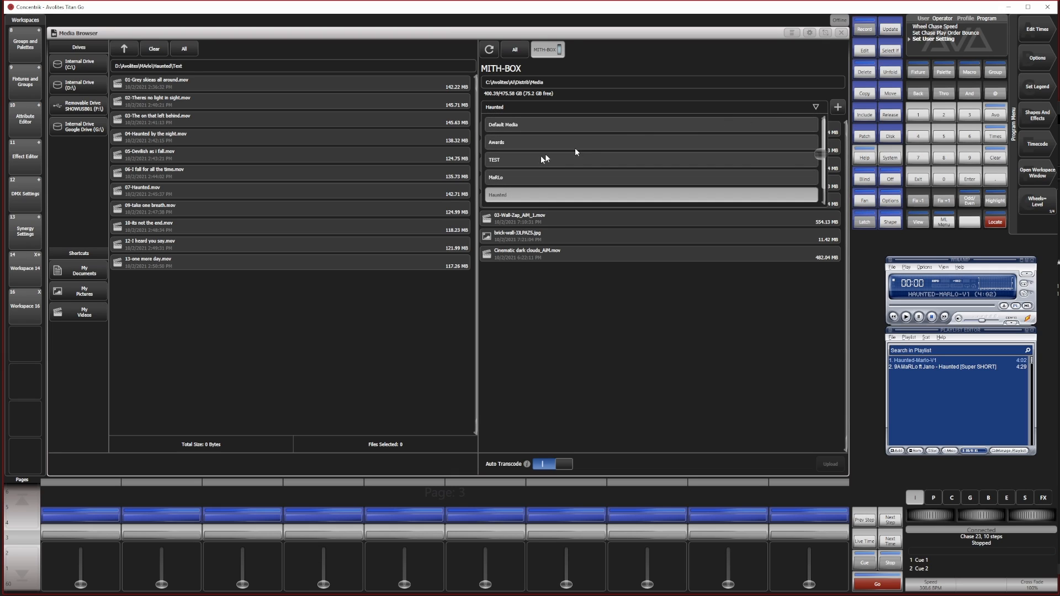
scroll(515, 129, "down", 1)
left_click(511, 197)
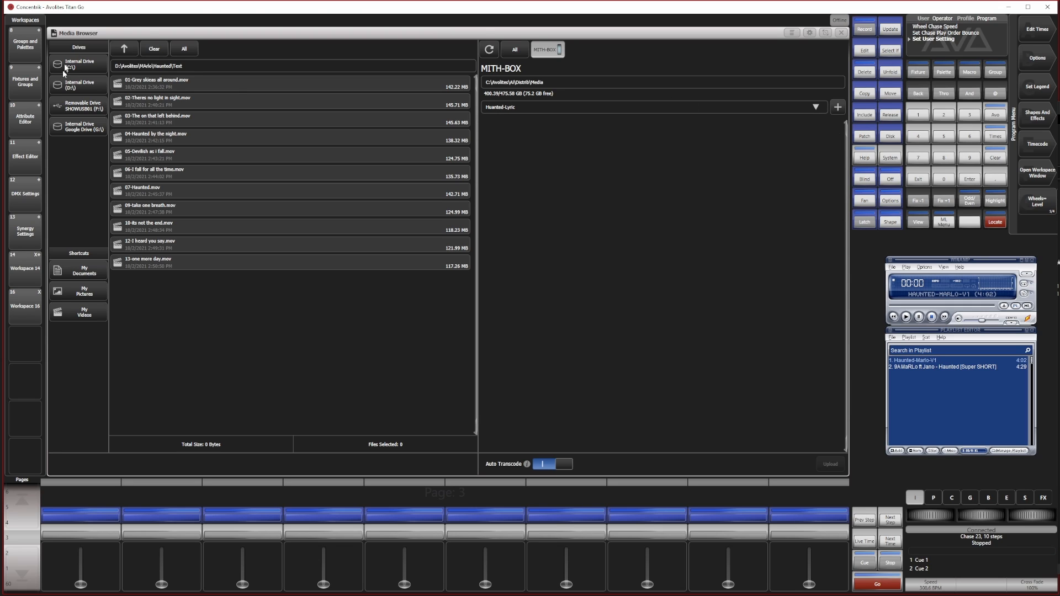
Upload all eleven lyric .mov clips from the Haunted\Text folder to the Haunted-Lyric bank
left_click(221, 90)
left_click(168, 99)
left_click(174, 119)
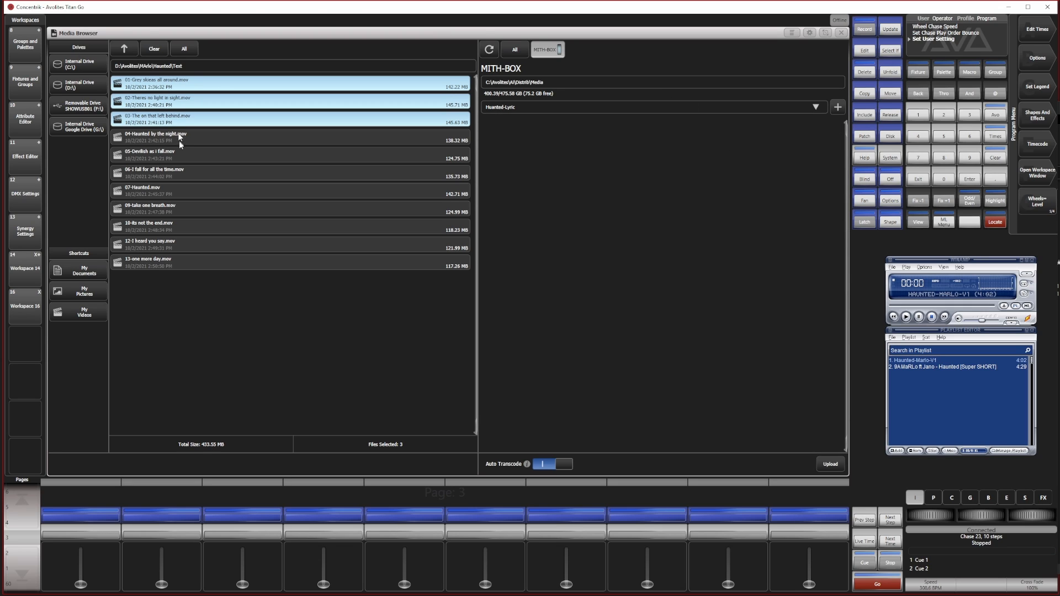
left_click(170, 138)
left_click(167, 156)
left_click(163, 174)
left_click(160, 191)
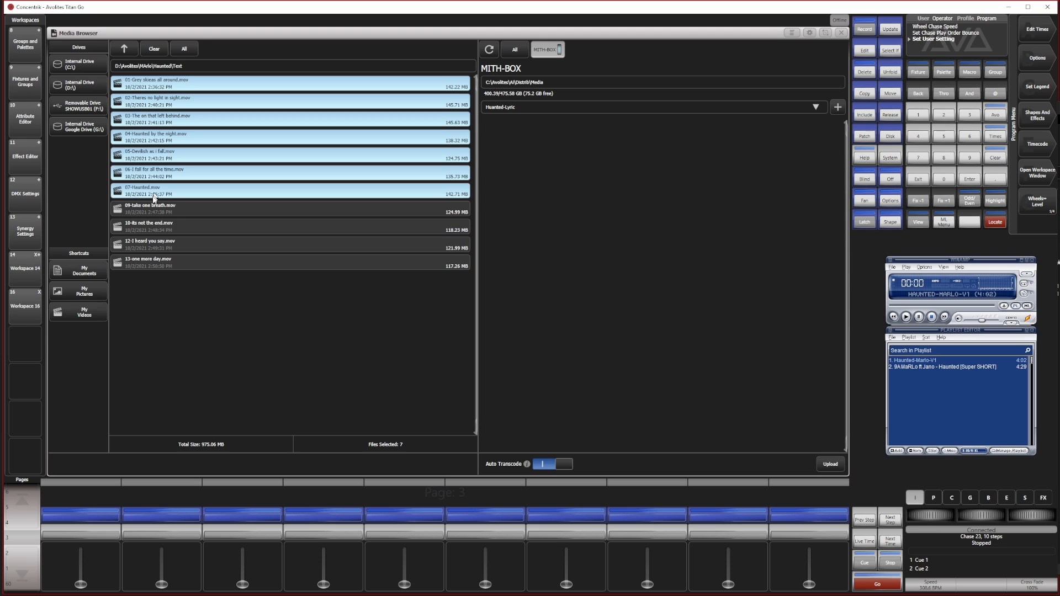
left_click(150, 209)
left_click(143, 229)
left_click(144, 245)
left_click(146, 262)
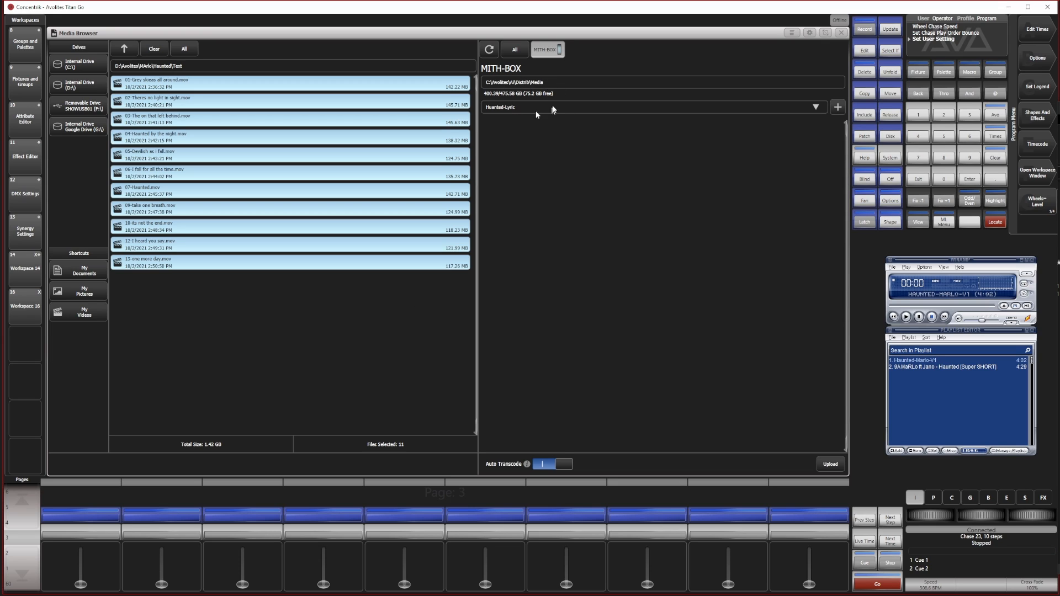
left_click(834, 464)
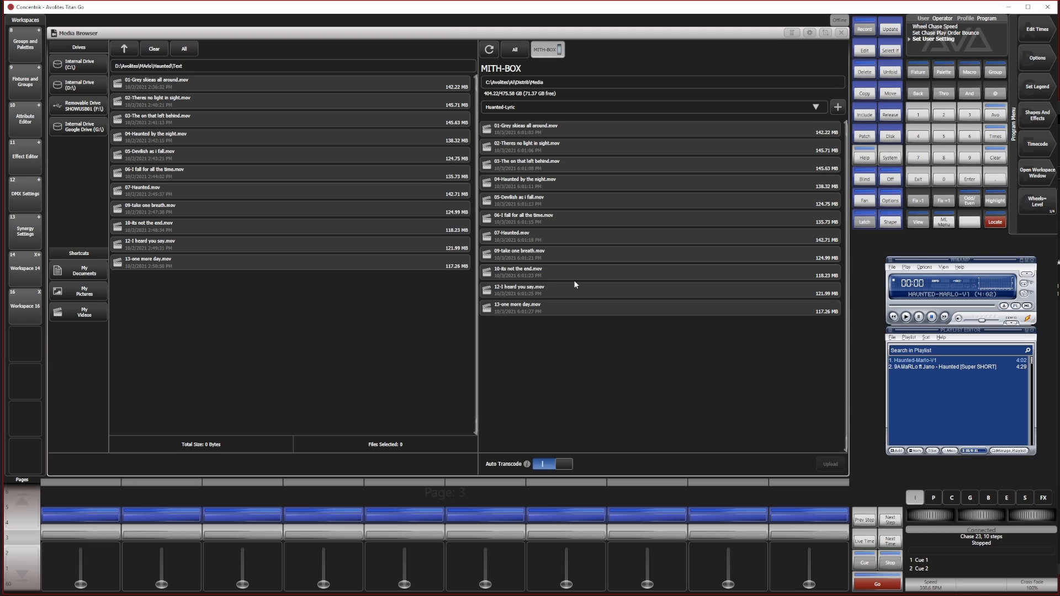
Close the Media Browser and examine the wall, roof and DJ banner layers in Synergy Settings
left_click(841, 33)
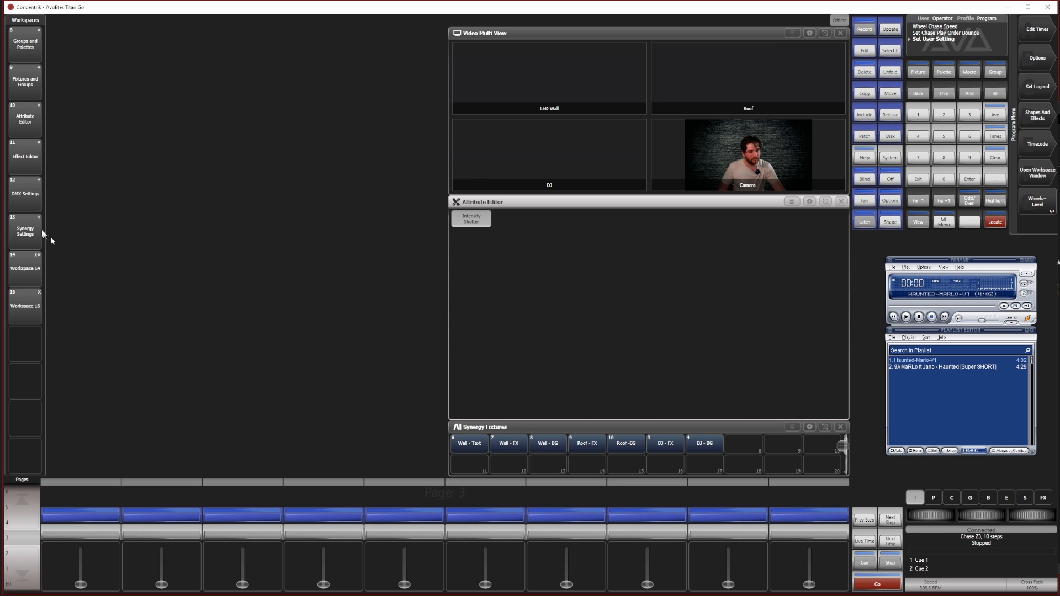
left_click(20, 230)
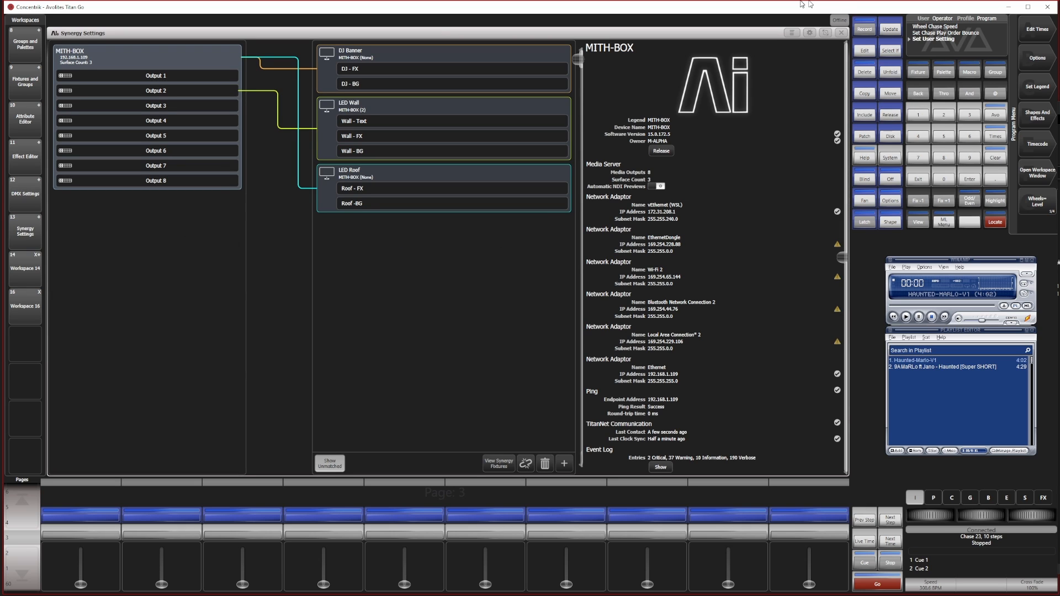
left_click(825, 34)
left_click_drag(104, 63, 413, 442)
left_click(1037, 29)
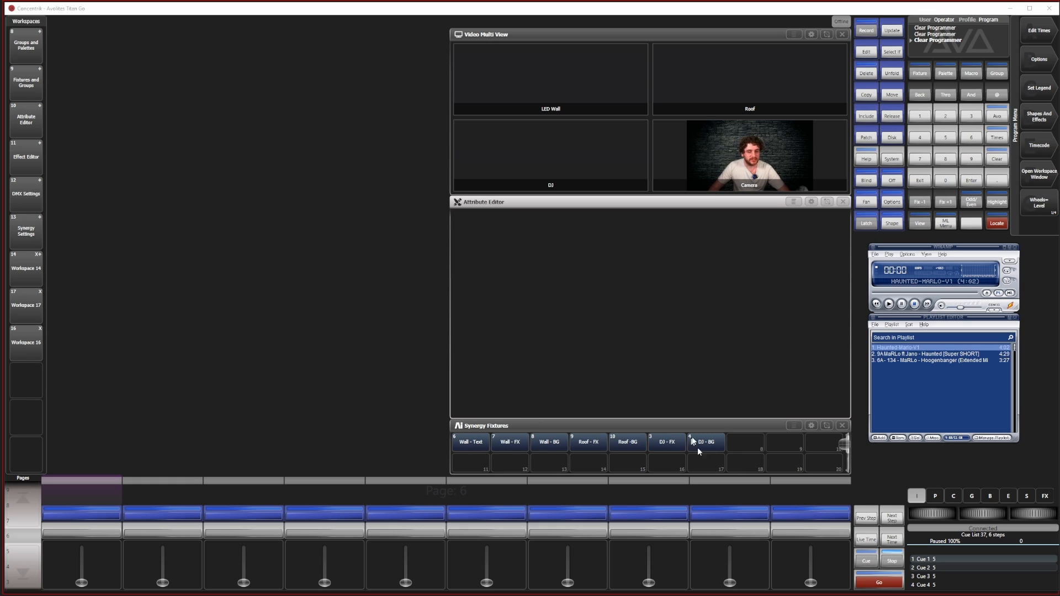
Bring the Wall - Text fixture to full dimmer and assign it the first Haunted-Lyric clip, 01-Grey skieas all around.mov
left_click(481, 443)
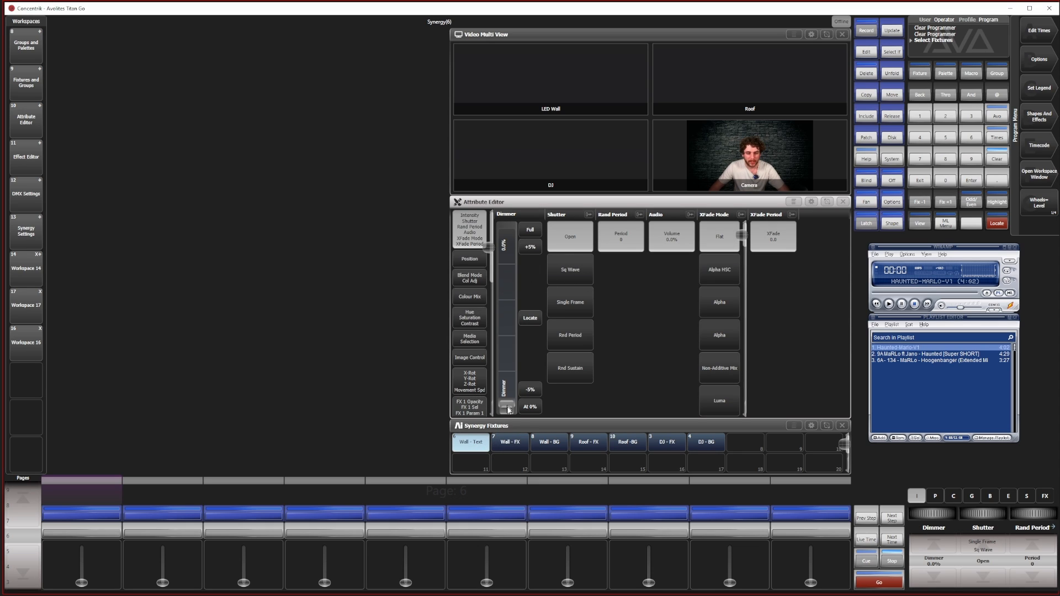
left_click_drag(507, 406, 506, 227)
left_click(478, 360)
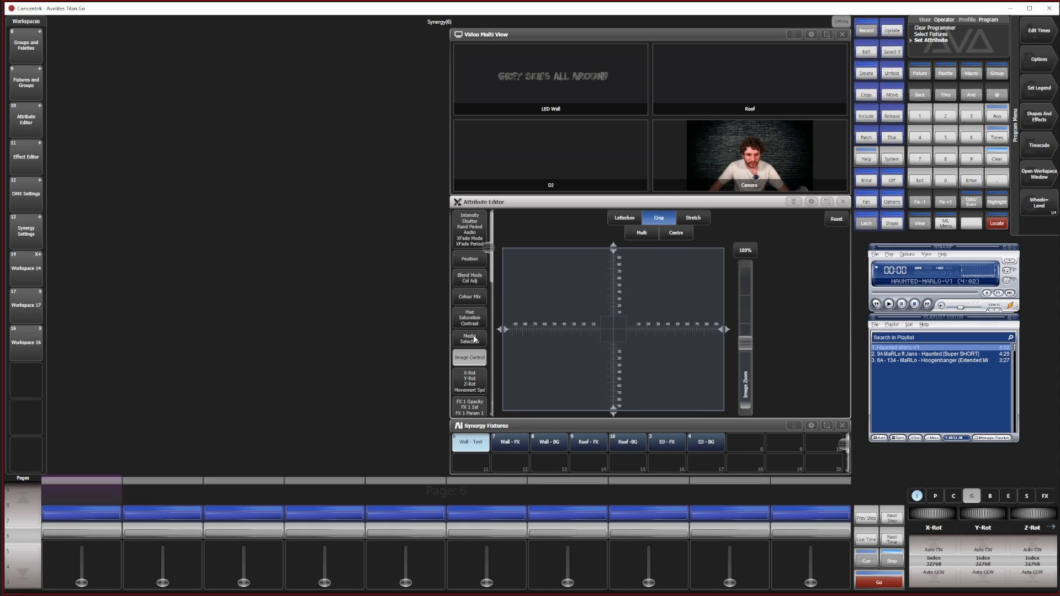
left_click(473, 338)
left_click(553, 244)
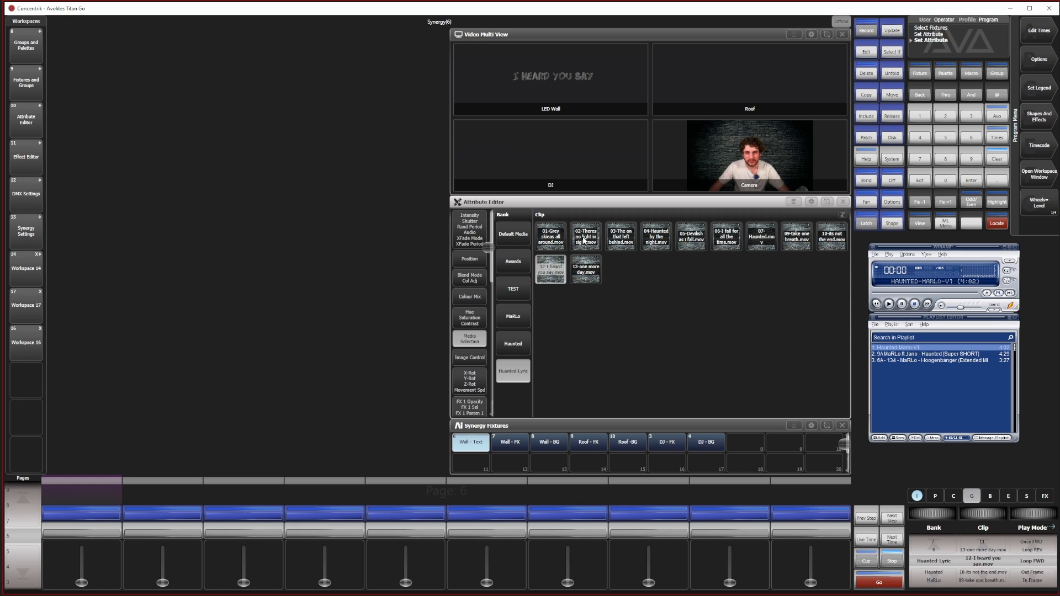
left_click(586, 237)
left_click(554, 237)
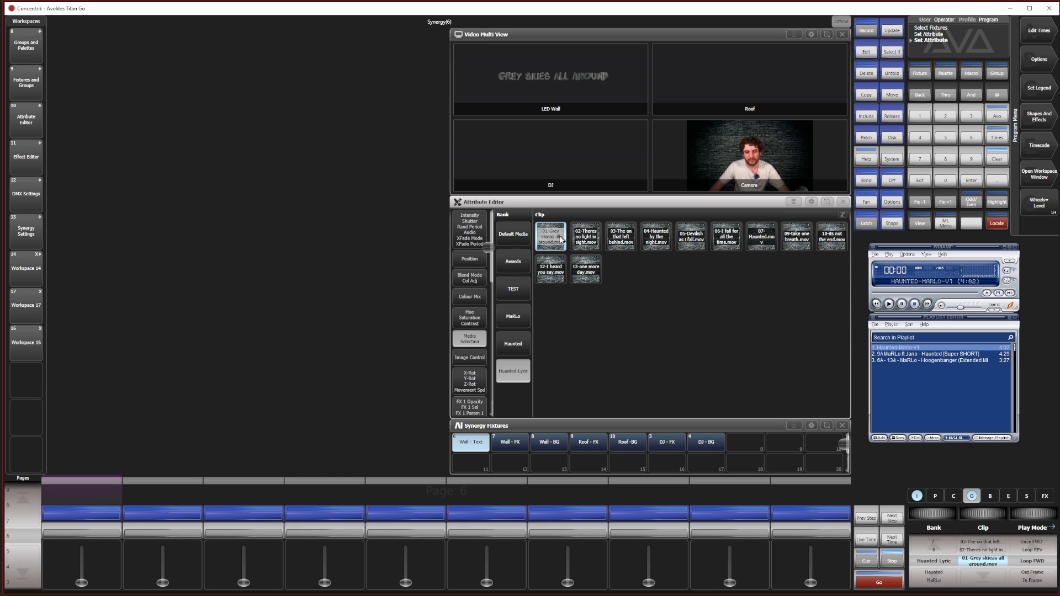
Show the Positions window and move the Wall - Text layer up to a Y position of 43.20%, keeping X at 50% with pan locked
left_click(465, 255)
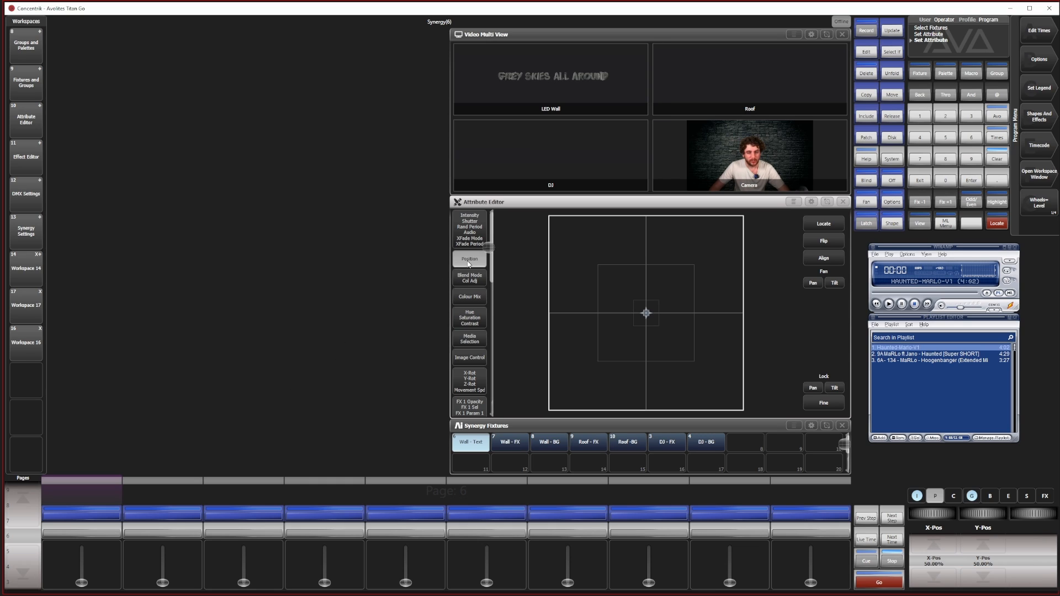
left_click(914, 227)
left_click(241, 216)
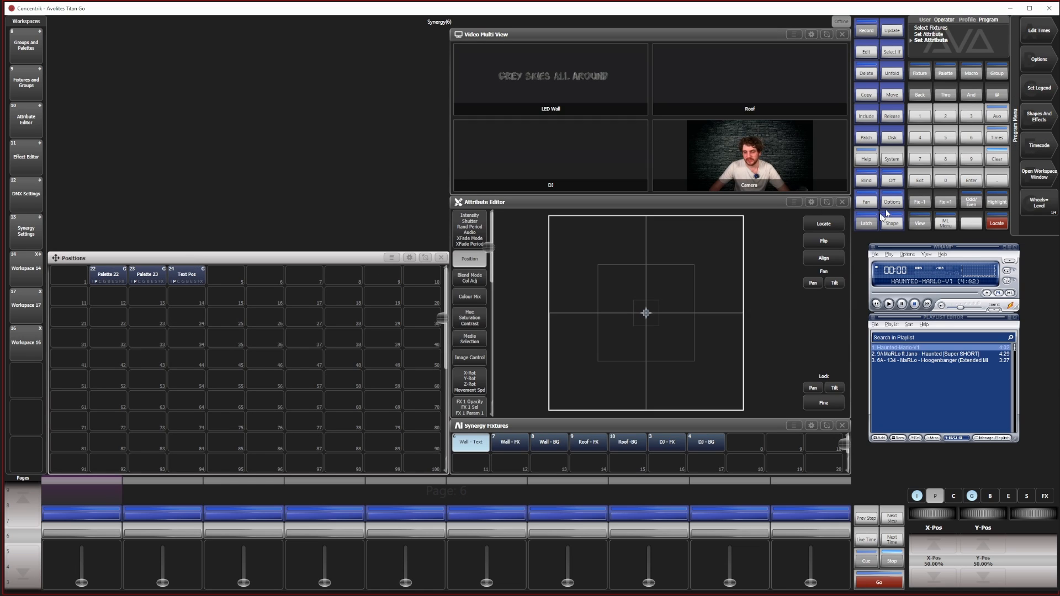
left_click_drag(646, 314, 694, 281)
left_click(811, 388)
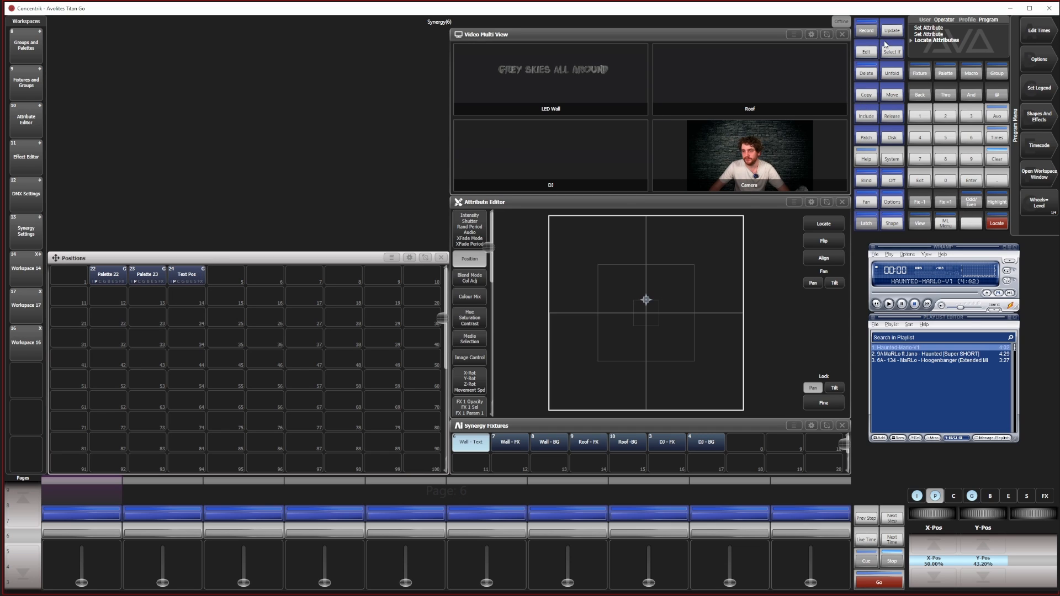
Record the Wall - Text settings into the existing Text Pos palette and clear the programmer
left_click(866, 30)
left_click(187, 276)
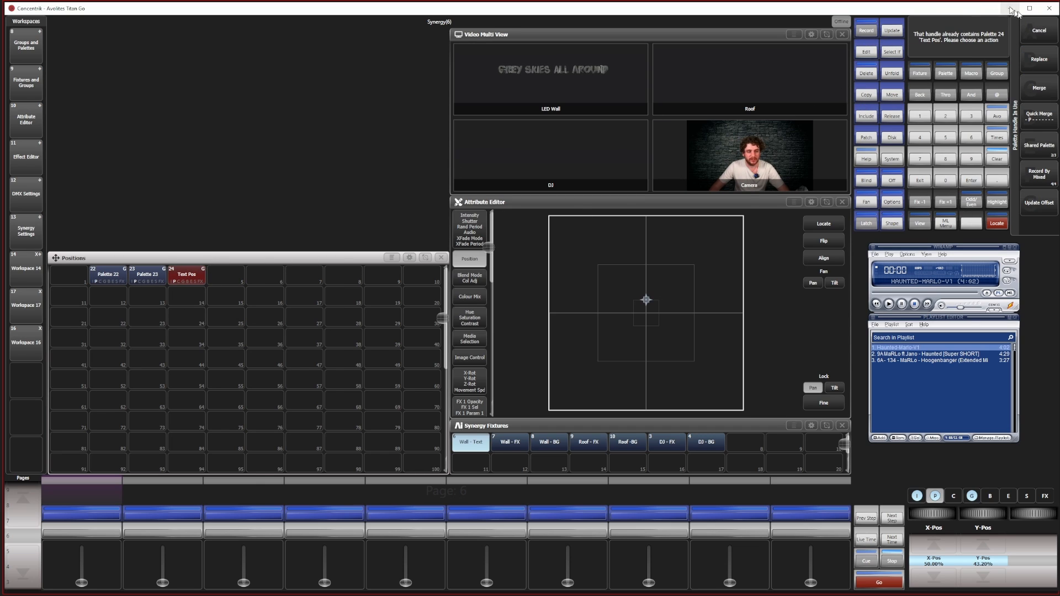
left_click(997, 157)
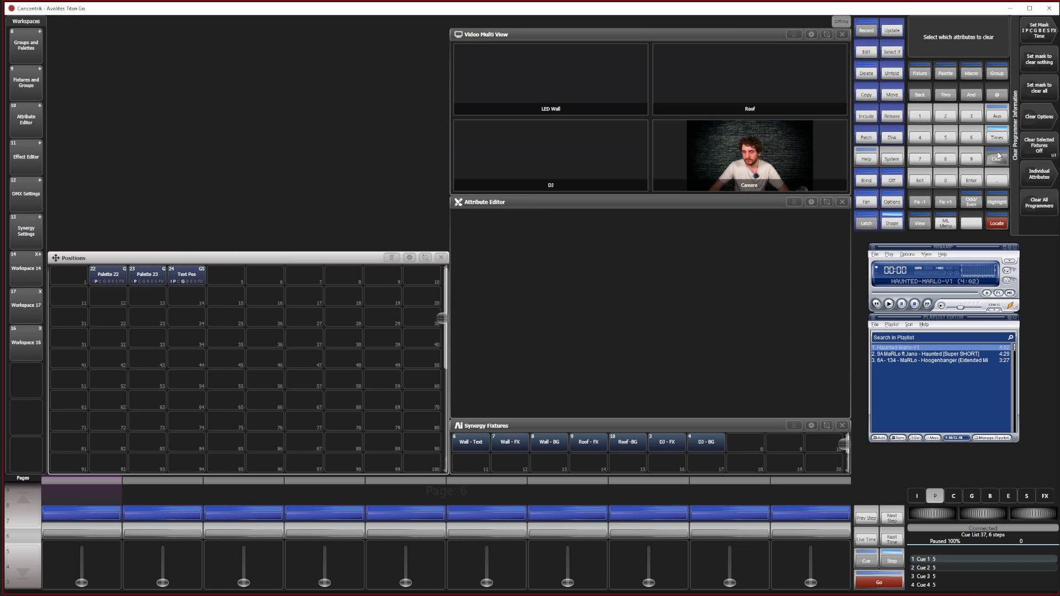
Reselect the Wall - Text fixture, apply the Text Pos palette and set its dimmer to 100%
left_click(454, 443)
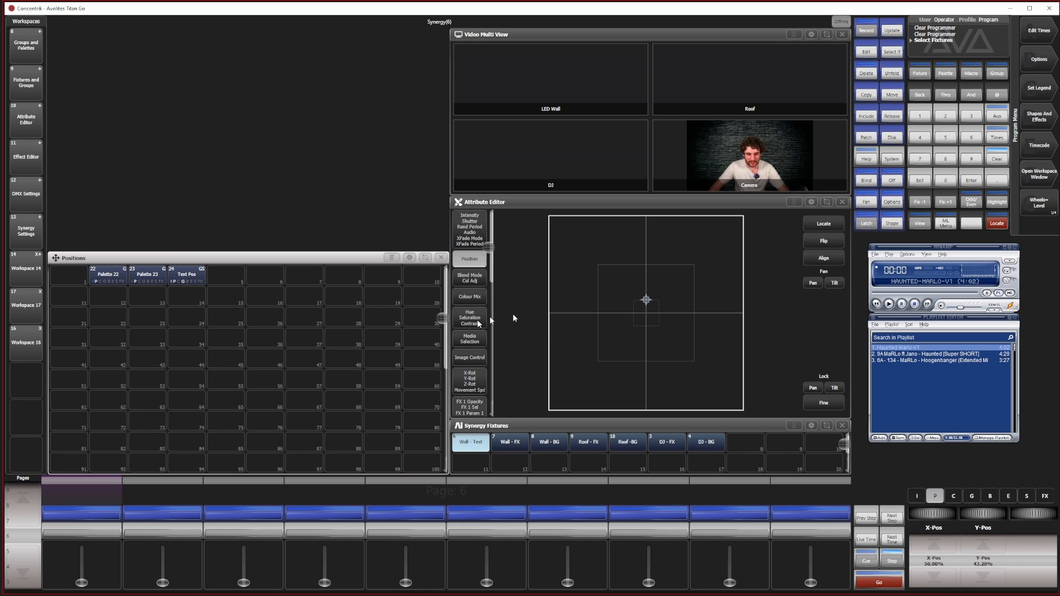
left_click(188, 277)
left_click(471, 229)
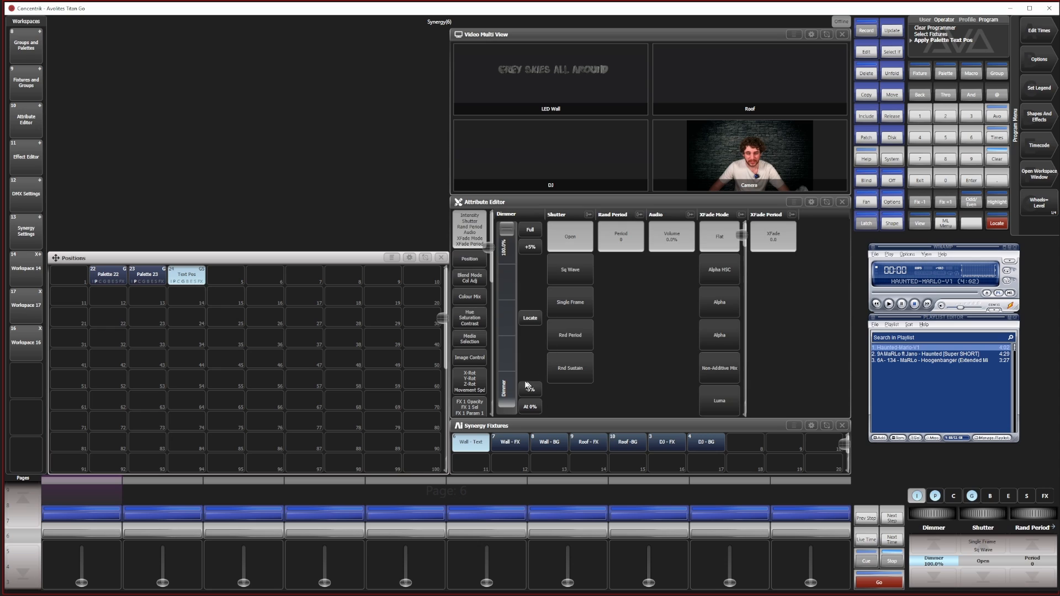
left_click_drag(503, 233, 505, 229)
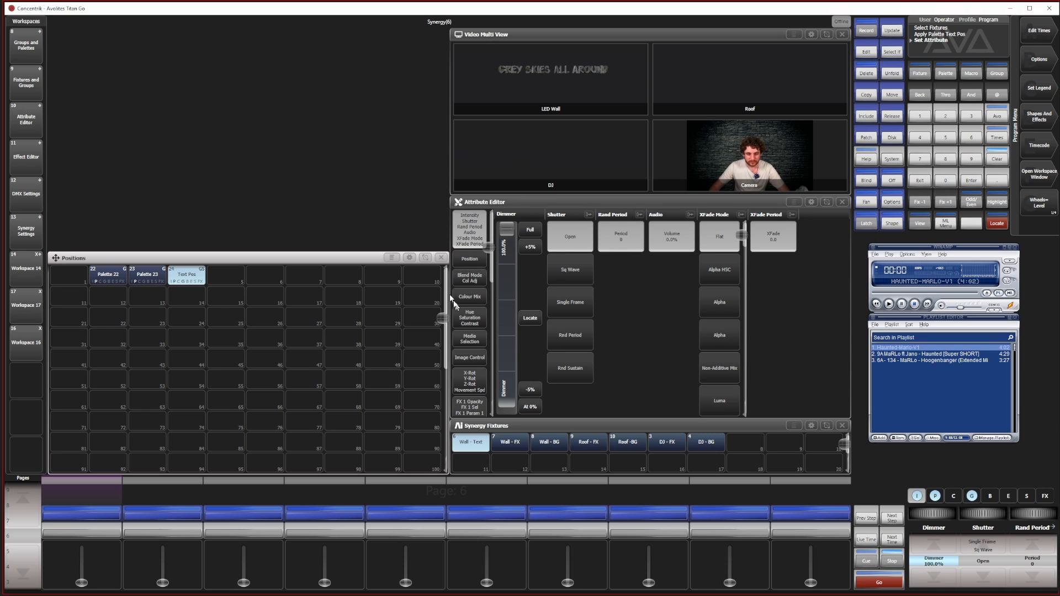
Create a cue list on the ninth playback fader and append the Grey skieas all around clip as cue 1
left_click(470, 341)
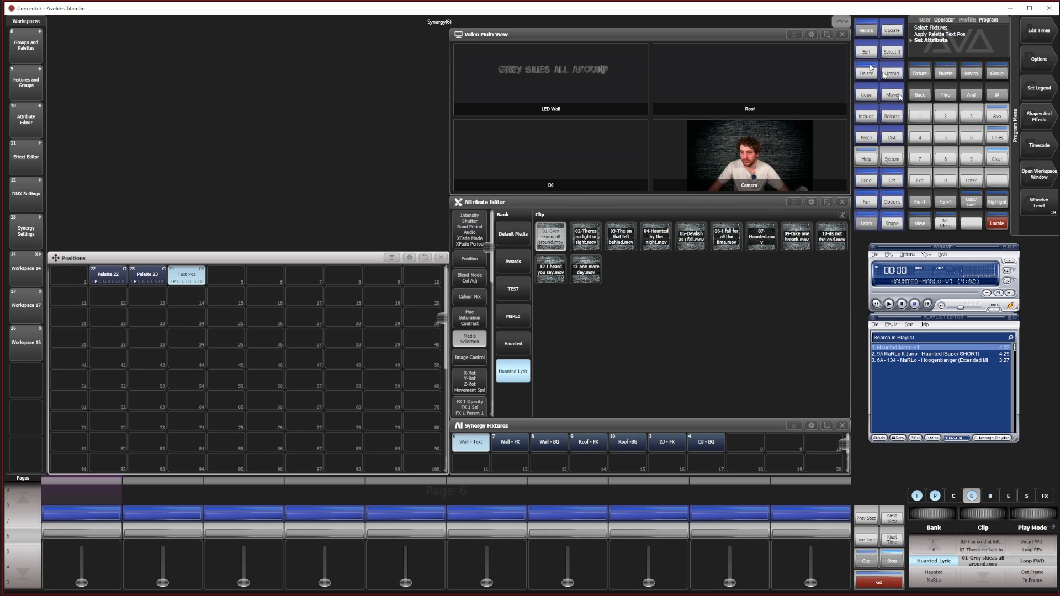
left_click(862, 33)
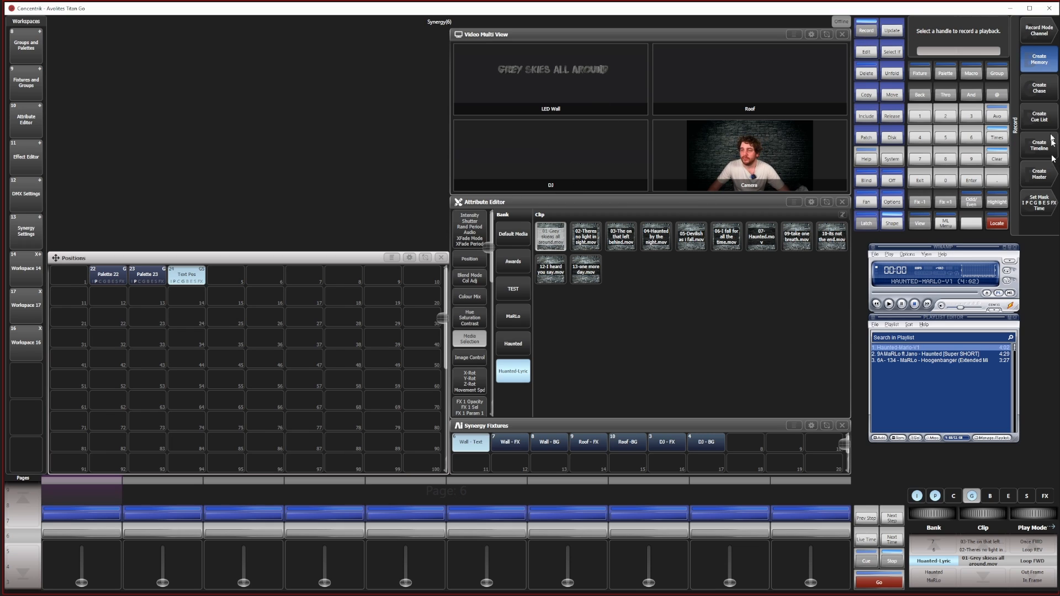
left_click(1043, 118)
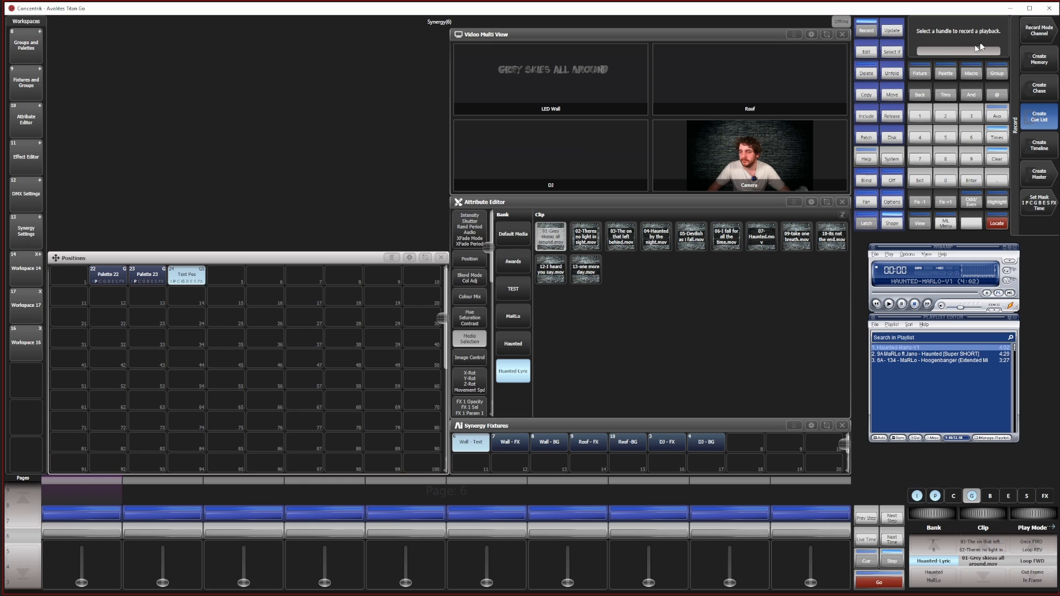
left_click(729, 495)
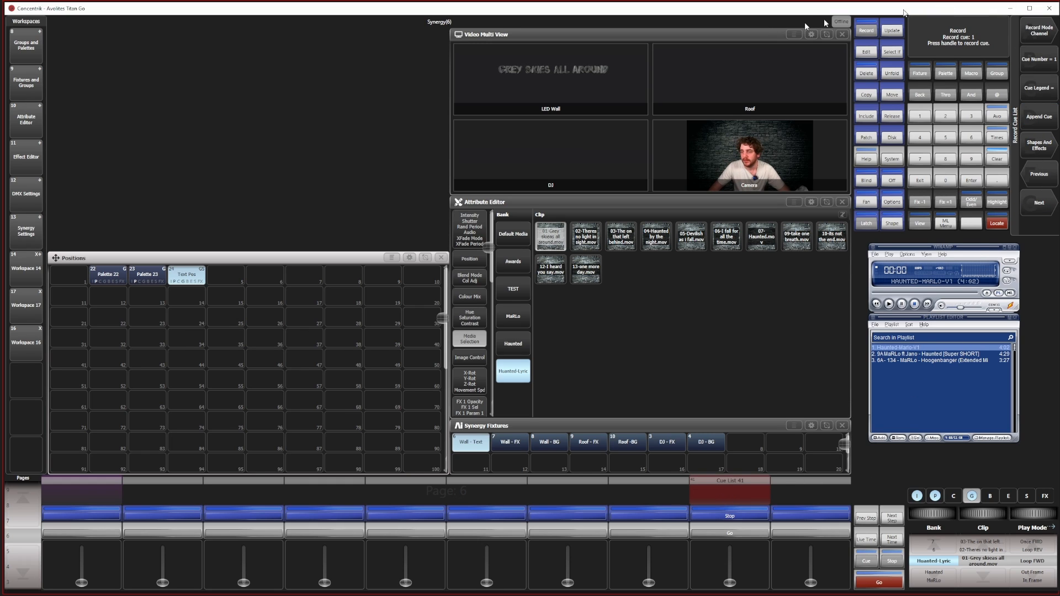
left_click(1040, 124)
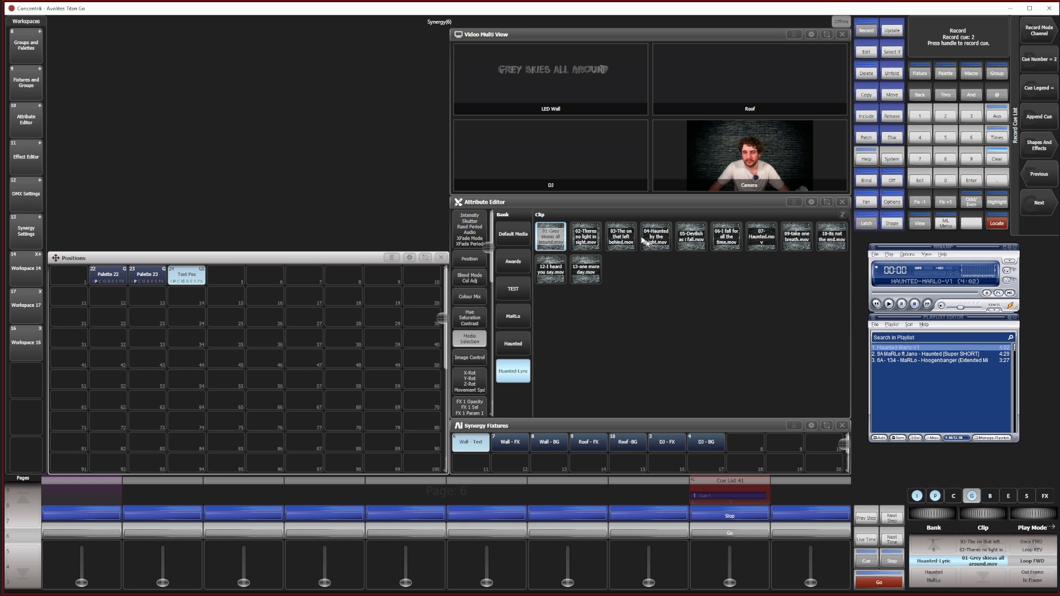
Append the clips Theres no light in sight, The one that left behind, Haunted by the night and Devilish as I fall as cues 2 to 5
left_click(584, 236)
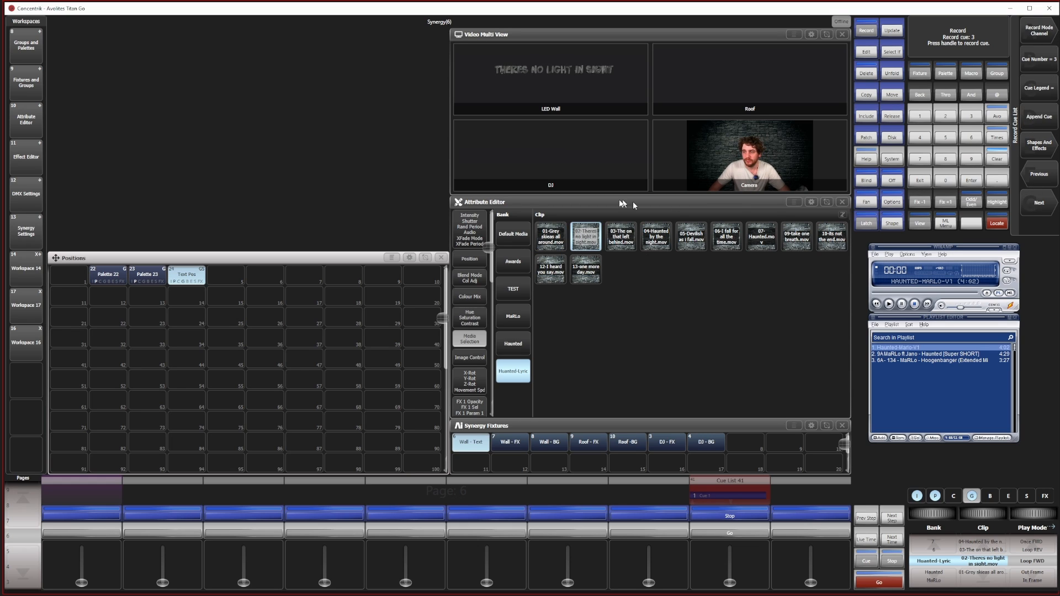
left_click(621, 236)
left_click(656, 236)
left_click(1036, 124)
left_click(691, 237)
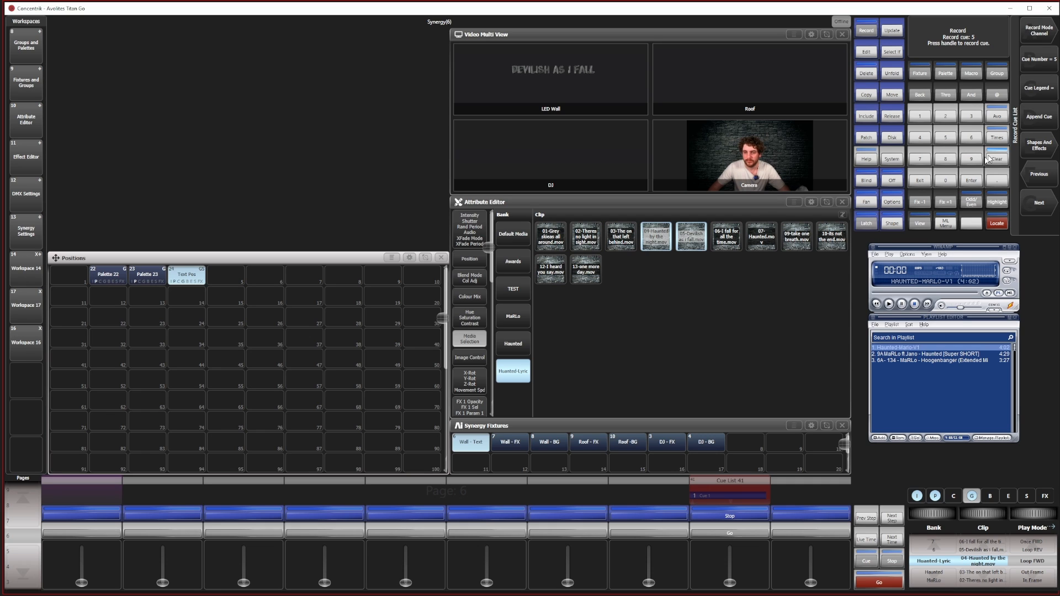
left_click(1035, 125)
Append the I fall for all the time, Haunted and Haunted by the night clips as cues 6, 7 and 8
left_click(727, 236)
left_click(1035, 125)
left_click(762, 237)
left_click(1035, 125)
left_click(655, 236)
left_click(1035, 123)
Append the take one breath clip as cue 9 and the its not the end clip as cues 10 and 11
left_click(797, 236)
left_click(1036, 123)
left_click(832, 236)
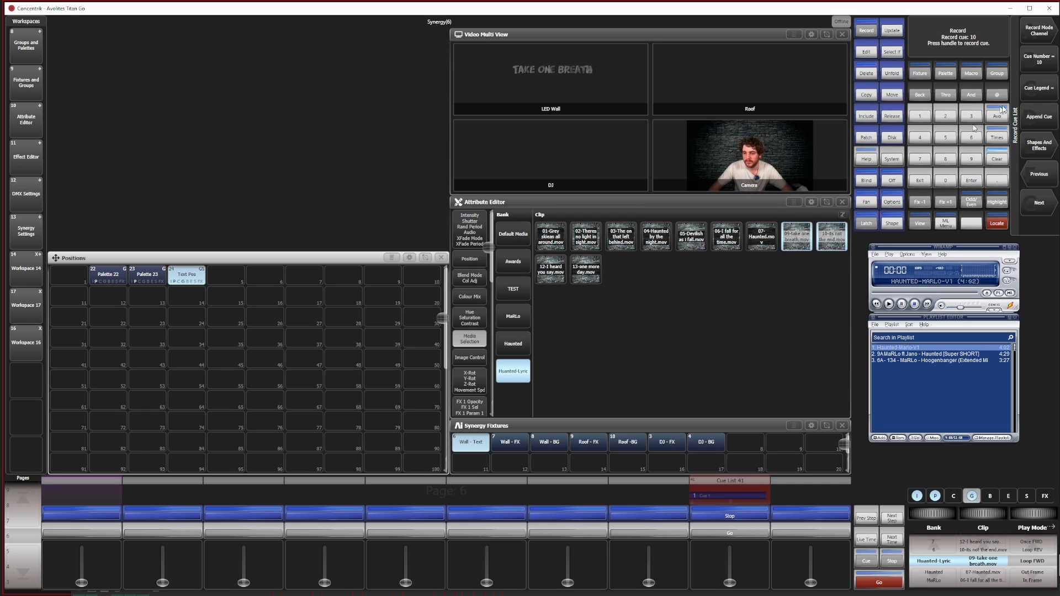
left_click(1036, 122)
left_click(150, 592)
left_click(1038, 121)
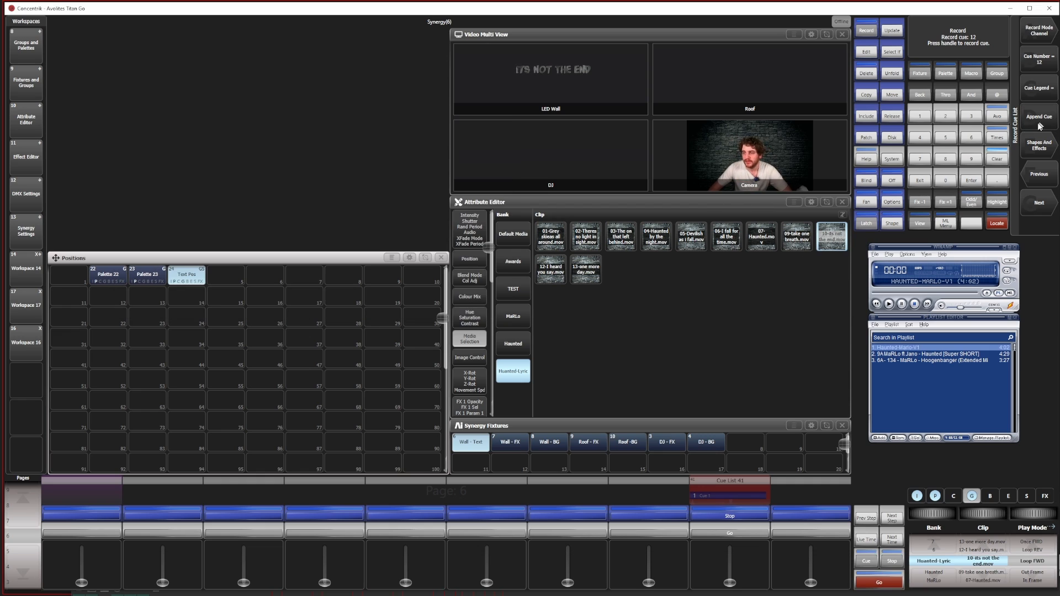
Append the I heard you say clip as cue 12 and the one more day clip as cue 13
left_click(551, 269)
left_click(1038, 121)
left_click(585, 271)
left_click(1039, 121)
Check the lyric order in REAPER's marker list, and append its not the end as cues 14 and 15 and I heard you say as cue 16
key("alt+Tab")
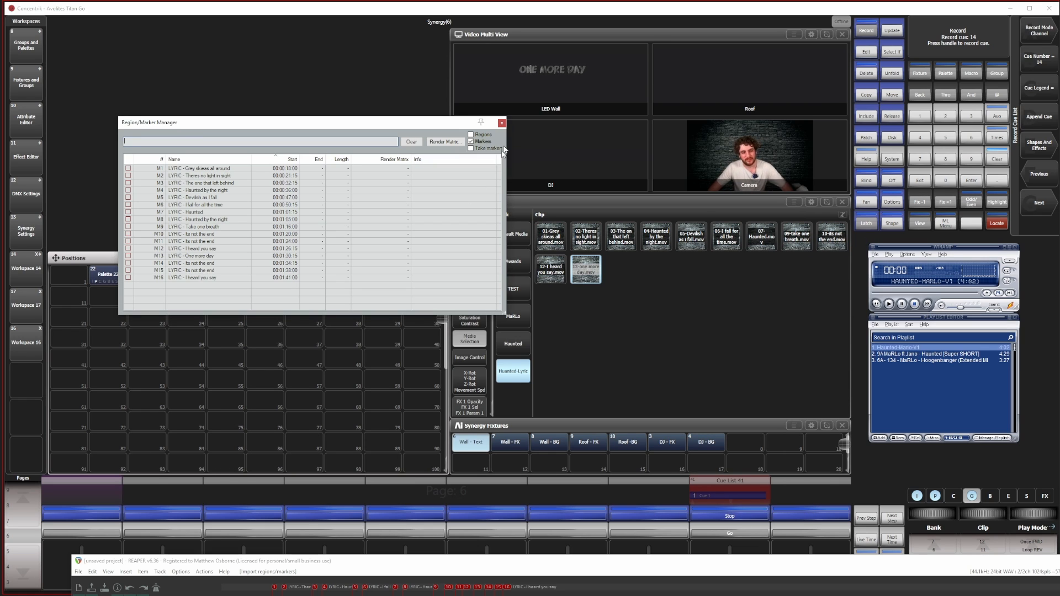
key("alt+Tab")
left_click(832, 237)
left_click(1039, 120)
left_click(550, 275)
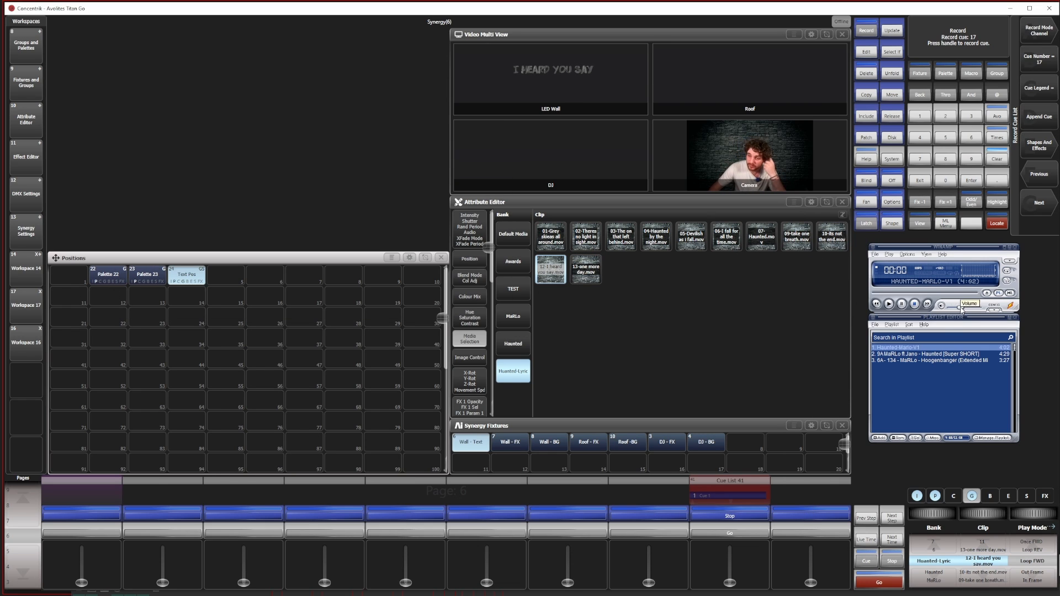
left_click(1038, 118)
Exit cue recording and clear the programmer
left_click(922, 179)
left_click(1003, 164)
left_click(1002, 164)
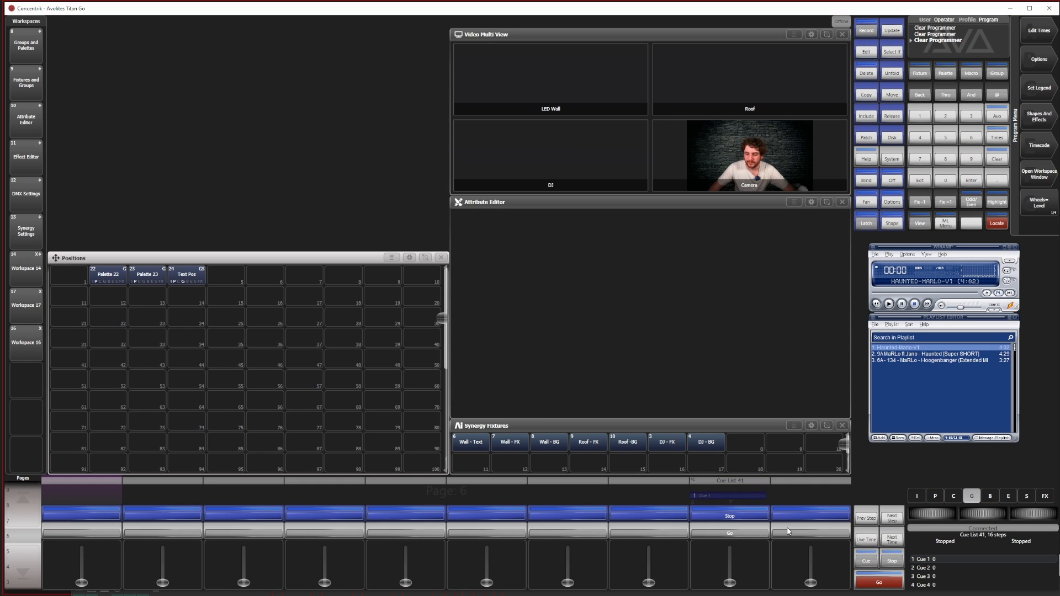
Raise the cue list's fader to full and step through its cues back to cue 1, checking each lyric on the LED wall
left_click_drag(725, 579, 740, 414)
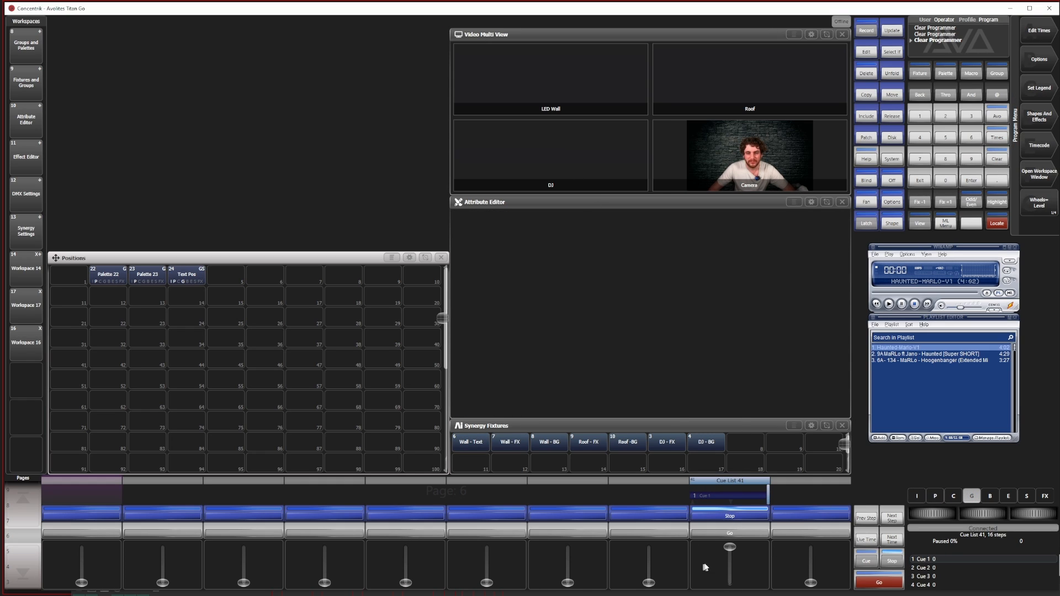
left_click(743, 532)
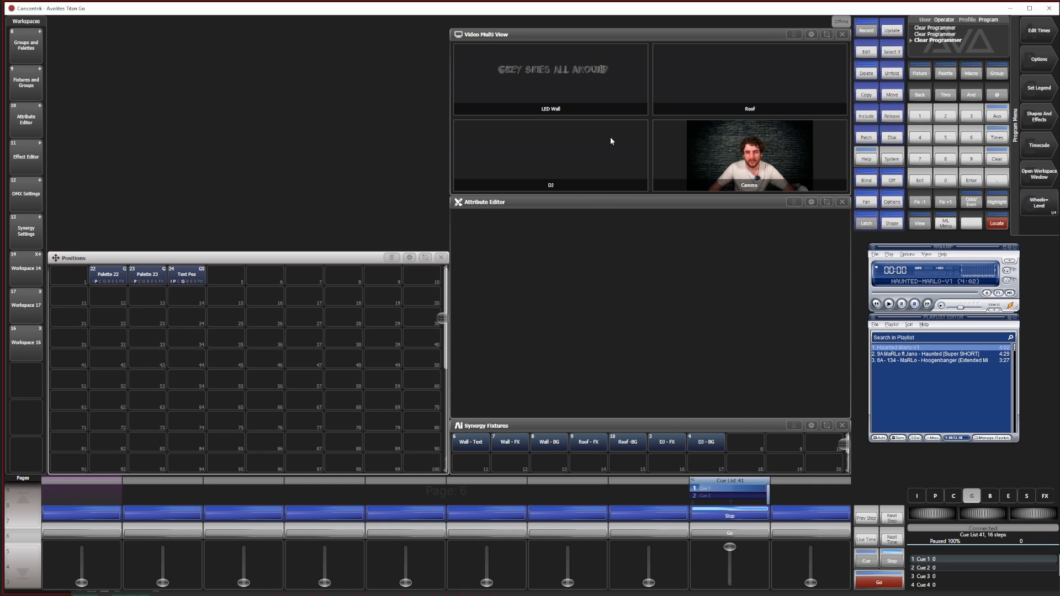
left_click(748, 534)
left_click(747, 534)
left_click(747, 534)
left_click(747, 534)
left_click(747, 534)
left_click(747, 534)
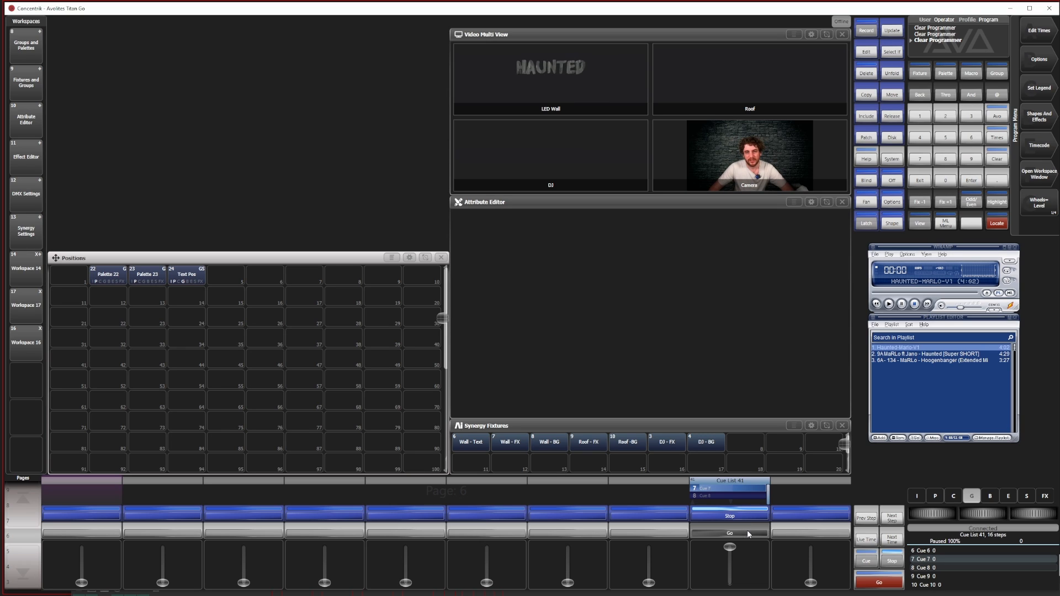
left_click(746, 532)
left_click(747, 532)
left_click(746, 532)
left_click(746, 532)
left_click(747, 533)
left_click(747, 532)
left_click(746, 533)
left_click(746, 532)
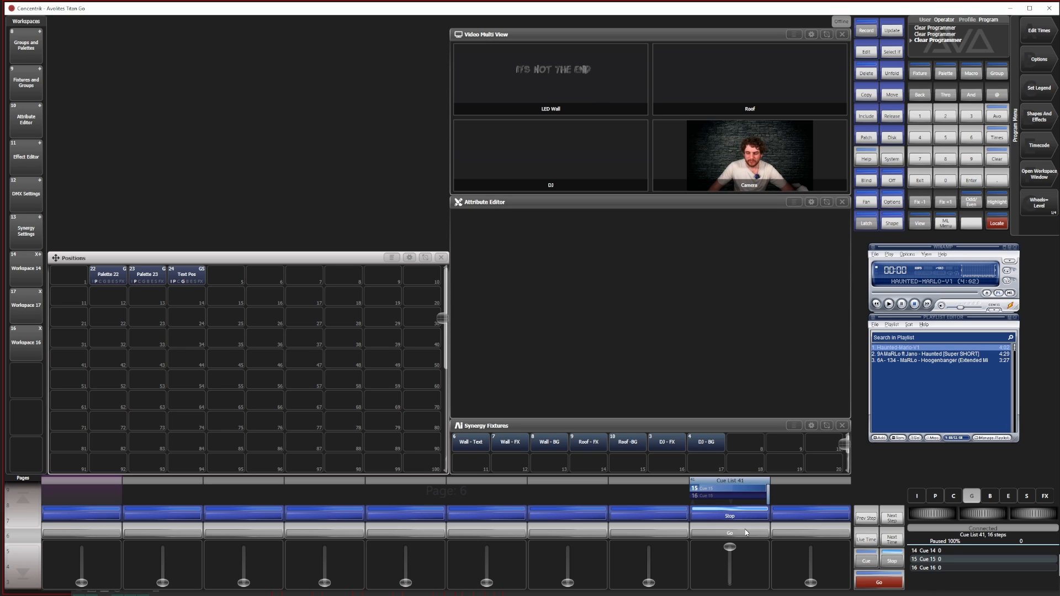
left_click(745, 532)
left_click(745, 533)
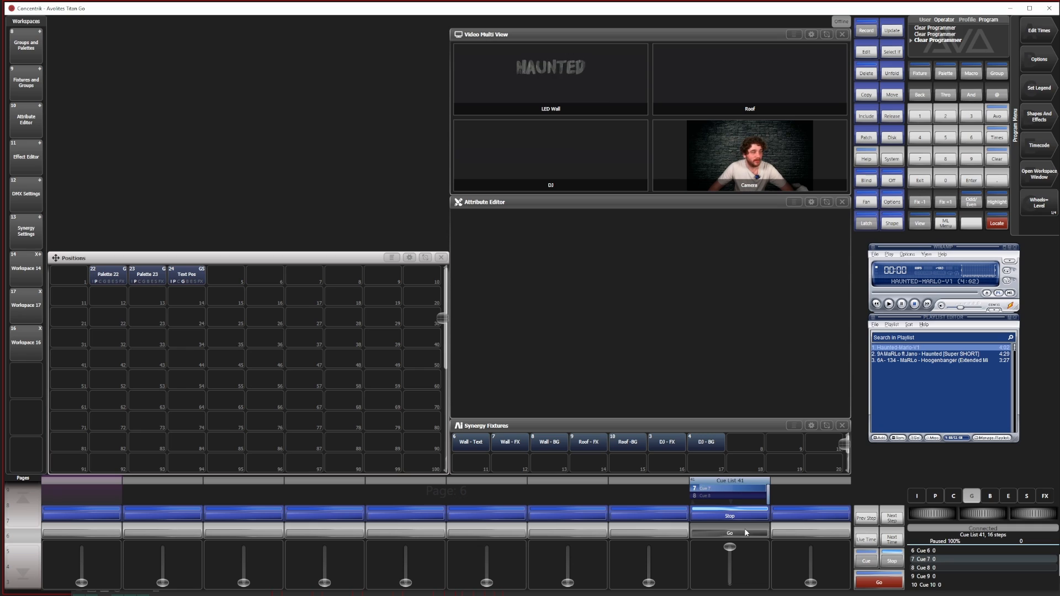
left_click(745, 532)
left_click(745, 532)
left_click(745, 532)
left_click(745, 532)
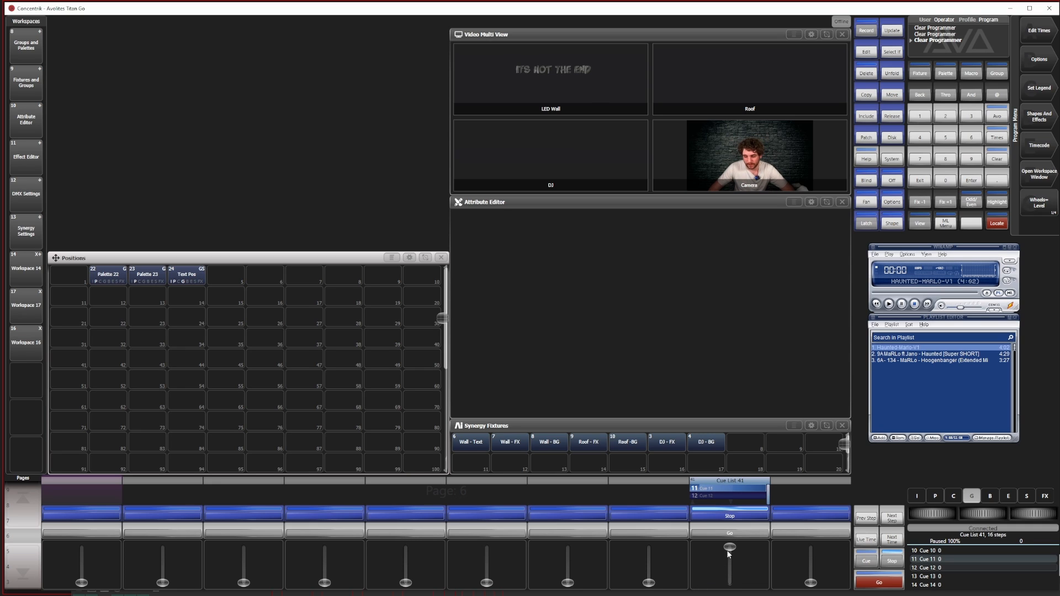
mouse_move(729, 548)
left_mouse_down()
mouse_move(729, 582)
mouse_move(729, 546)
left_mouse_up()
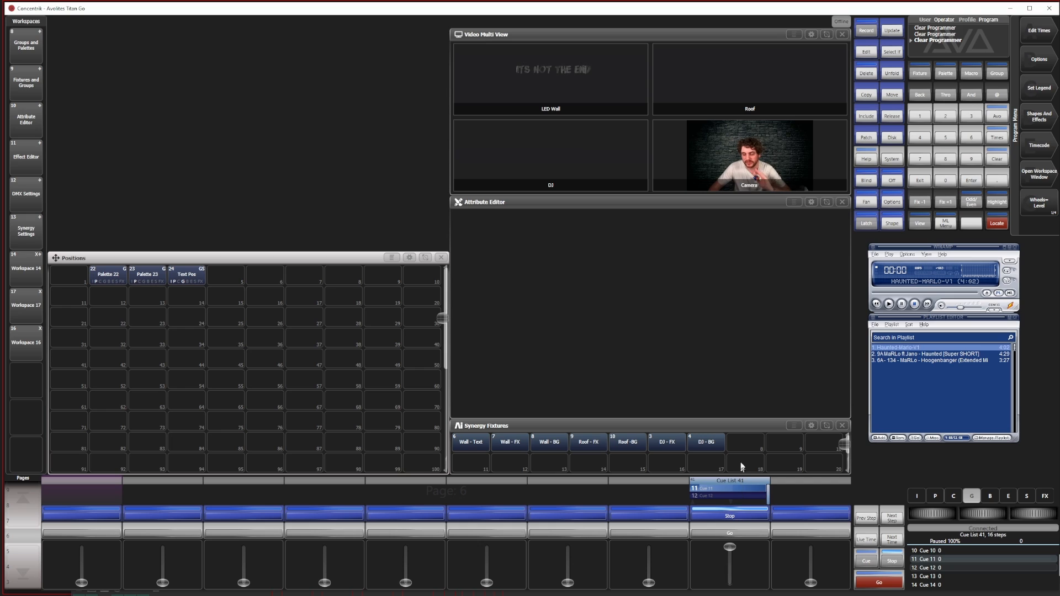
left_click(720, 534)
left_click(720, 535)
left_click(720, 534)
left_click(719, 534)
left_click(720, 534)
left_click(720, 534)
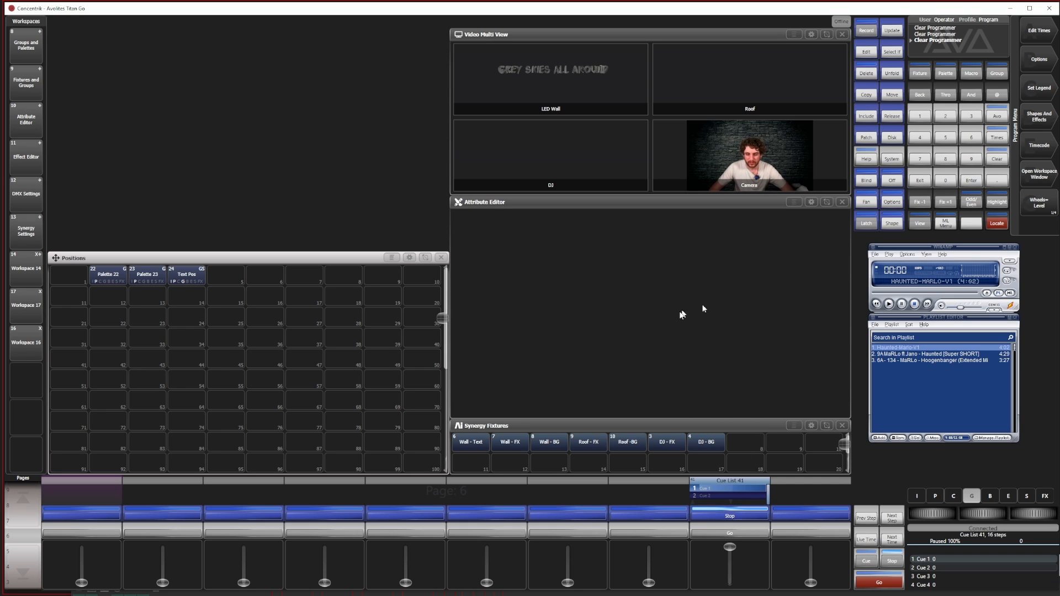
Include cue 1 of the cue list in the programmer and set the Wall - Text XFade Period to 0.9
left_click(866, 116)
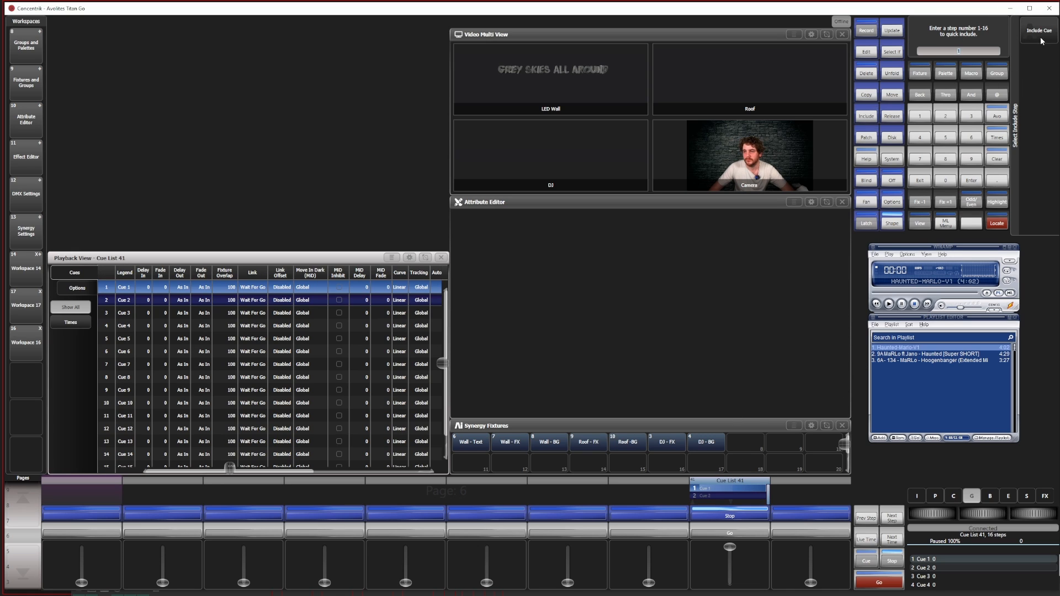
left_click(1040, 36)
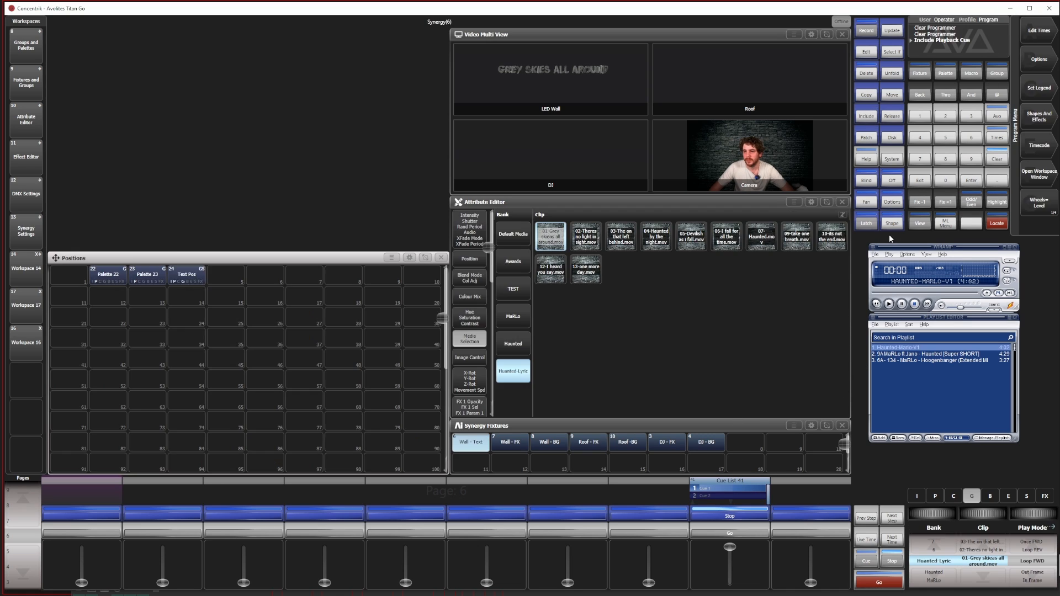
left_click(470, 229)
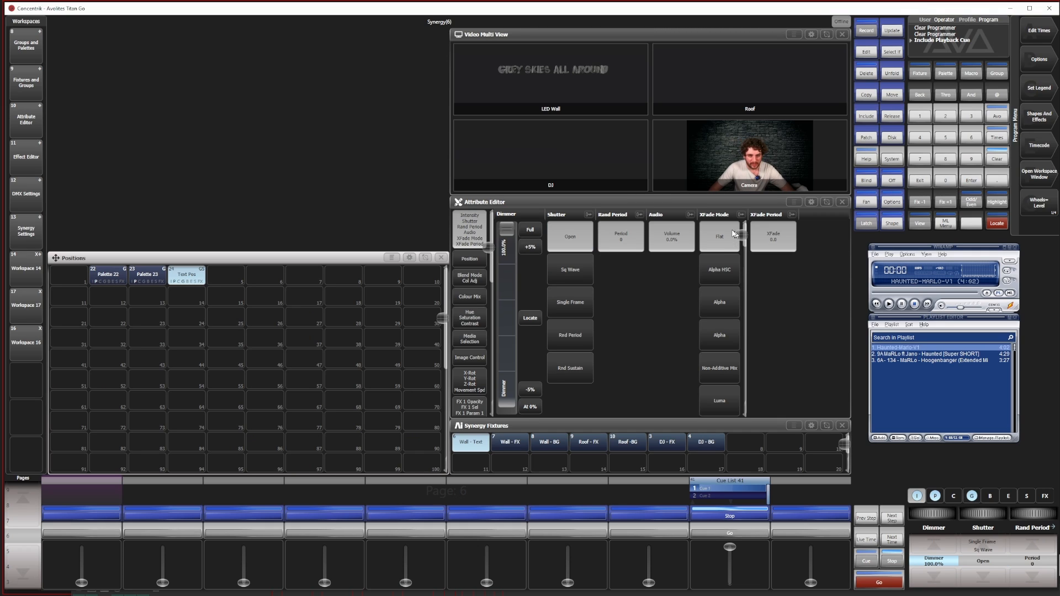
left_click(778, 239)
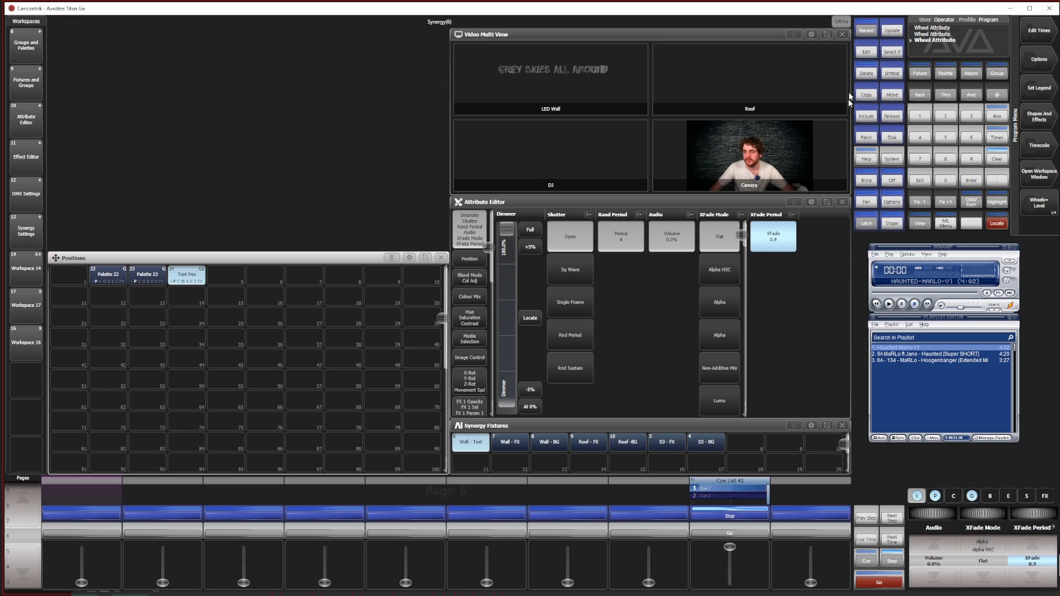
Update cue 1 of Cue List 41 with the programmer changes and clear the programmer
left_click(891, 30)
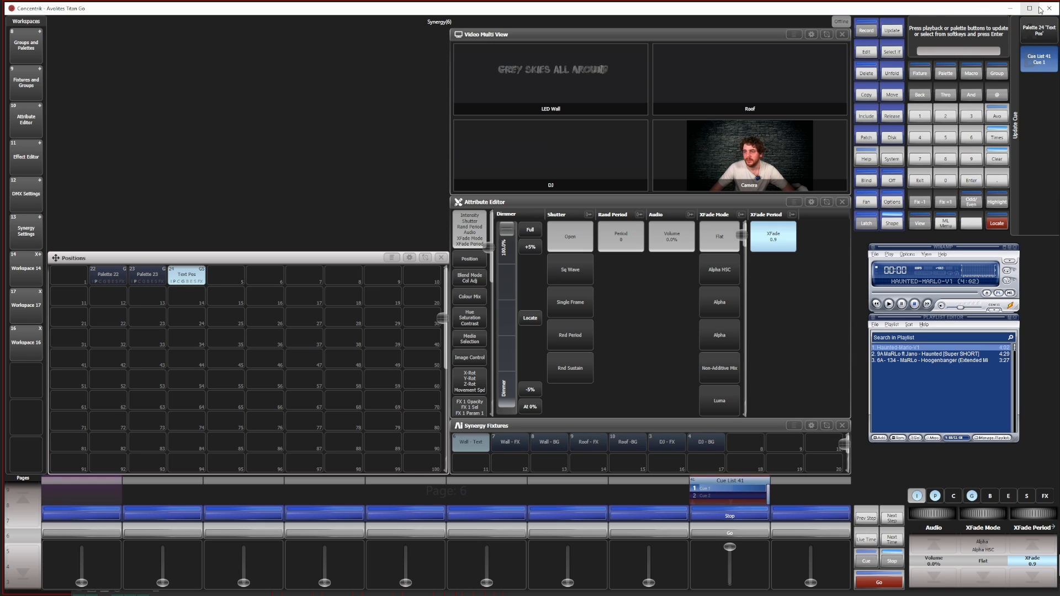
left_click(970, 180)
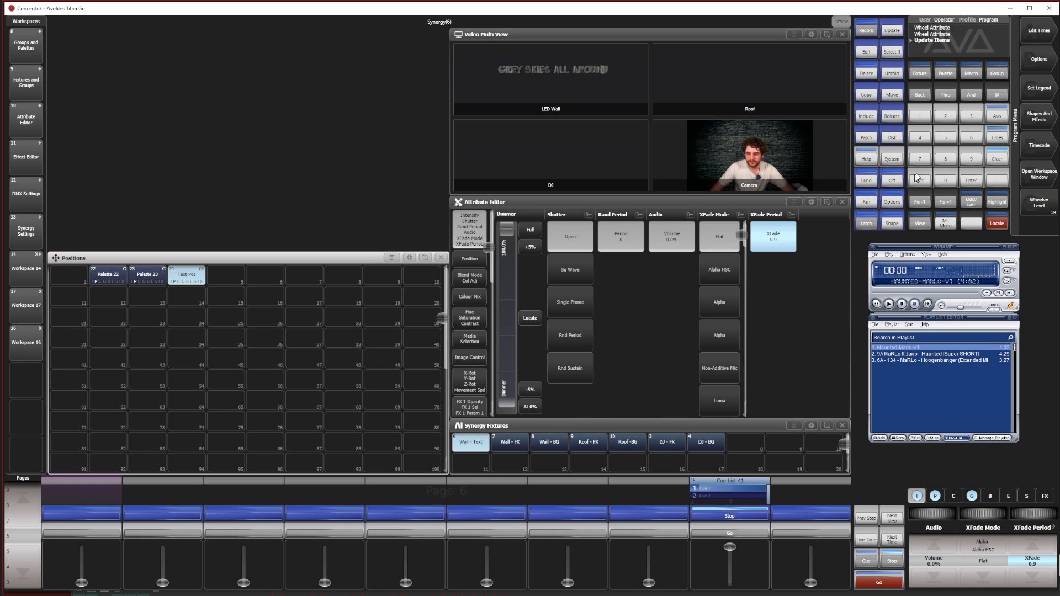
left_click(986, 163)
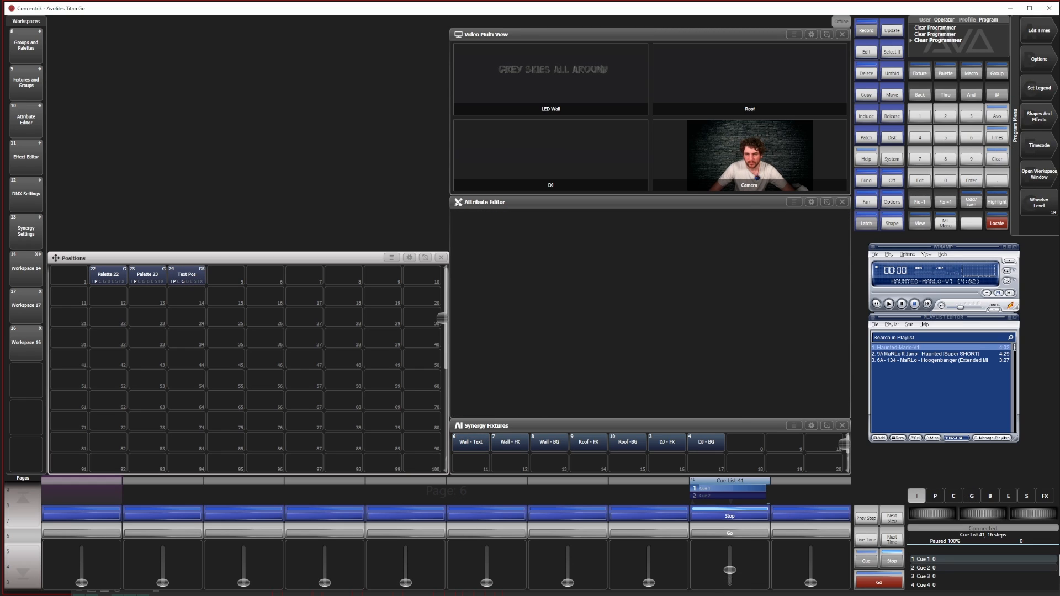
Run through the cue list to check the crossfade between lyric clips on the LED wall
left_click(733, 537)
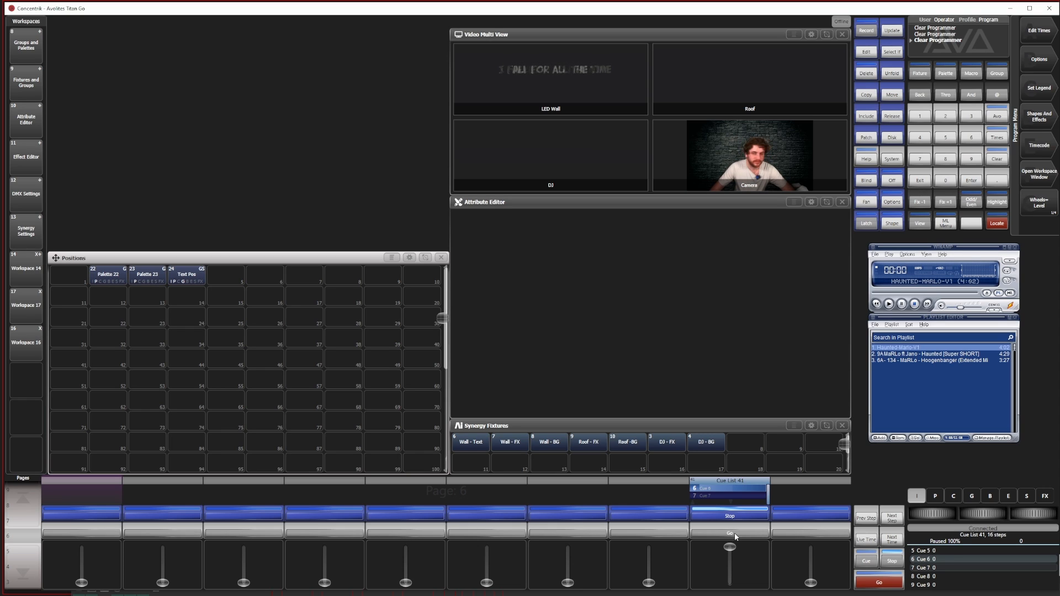
left_click(734, 533)
left_click(734, 534)
left_click(732, 533)
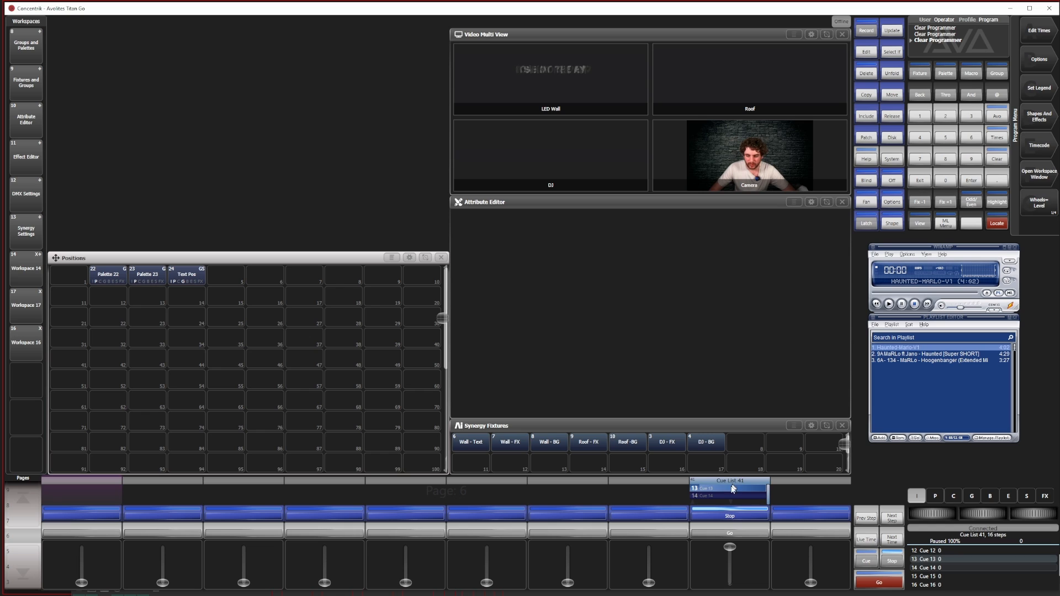
Show the cue list's Playback View in the upper workspace area and set the legends of cues 1 and 2 to Grey Skies and No Light
left_click(733, 492)
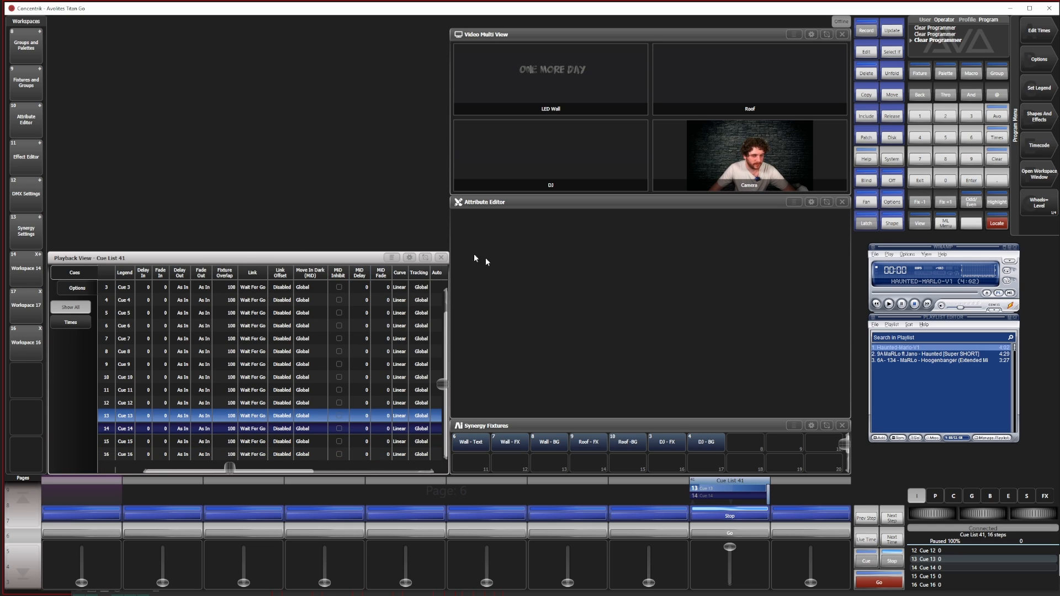
left_click(425, 258)
left_click(124, 63)
type("Grey Skies")
key("Return")
left_click(730, 518)
left_click(124, 76)
type("No Light")
key("Return")
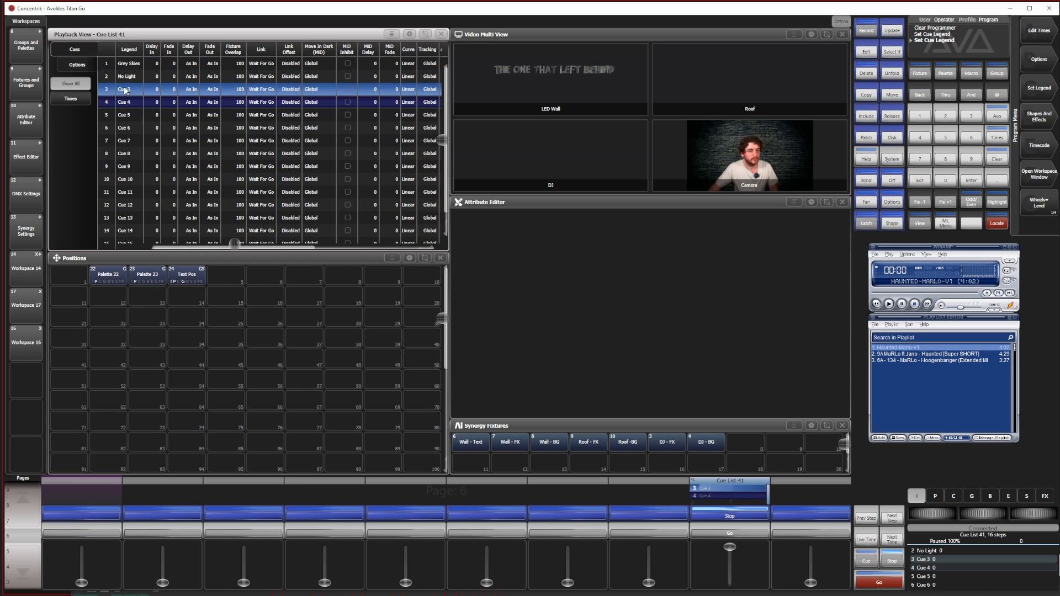
Set the legends of cues 3, 4 and 5 to Left behind, by the night and Devilish
left_click(124, 90)
type("Left behind")
key("Return")
left_click(729, 533)
left_click(125, 102)
type("by the night")
key("Return")
left_click(730, 533)
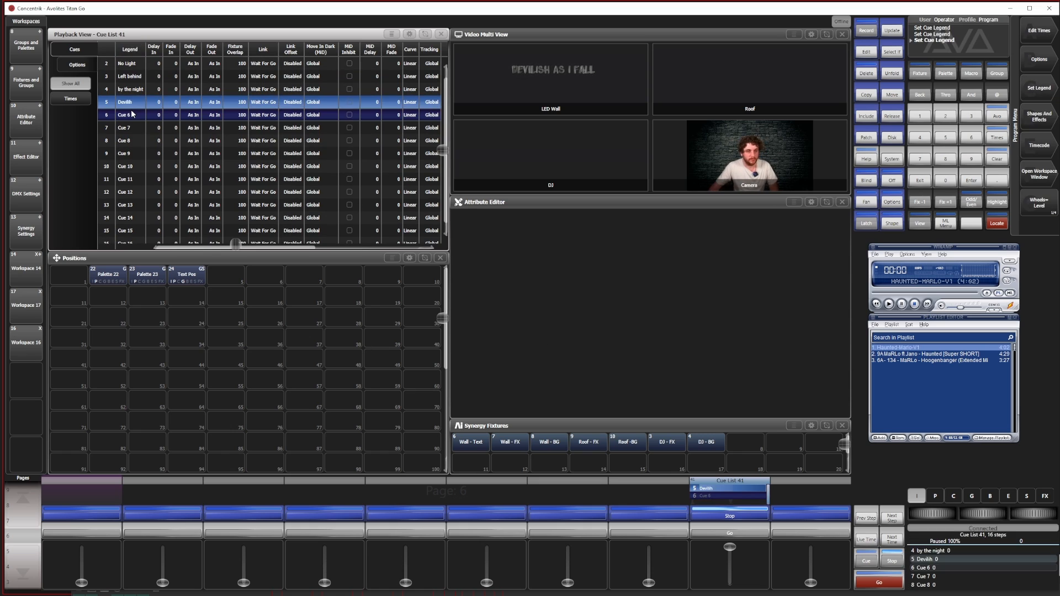
Set the legend of cue 6 to all the time and the legend of cue 7 to Haunted
key("space")
left_click(131, 103)
type("all the time")
key("Return")
key("space")
left_click(132, 116)
type("Haunted")
key("Return")
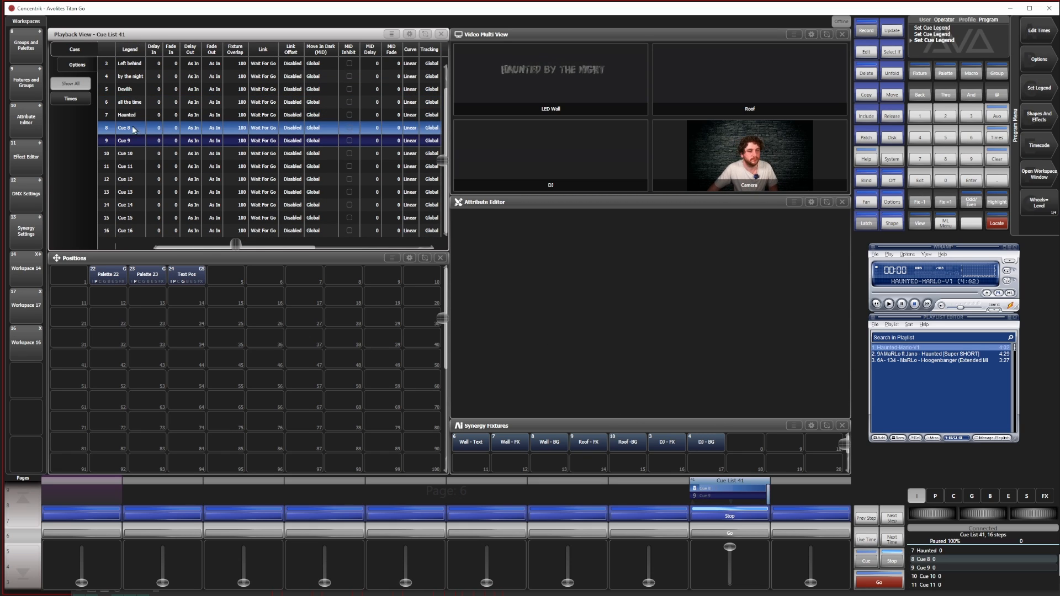
Set the legend of cue 8 to by the night and the legend of cue 9 to take on breath
left_click(133, 129)
type("by the night")
key("Return")
left_click(759, 533)
left_click(133, 141)
type("take on breath")
key("Return")
left_click(759, 533)
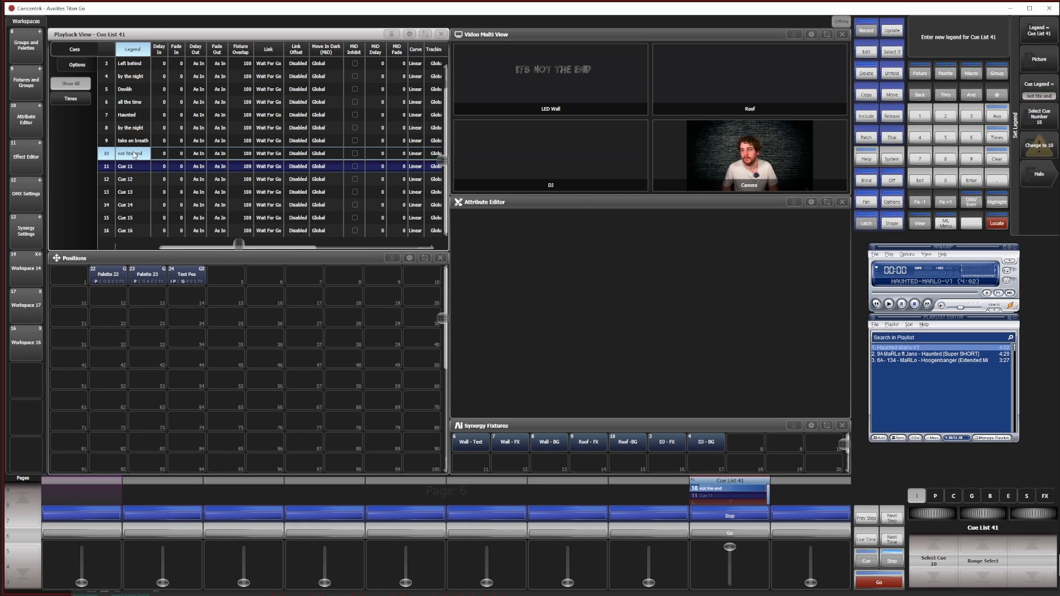
Set the legends of cues 10 and 11 to not the end and the legend of cue 12 to i heard you
key("BackSpace")
key("BackSpace")
key("BackSpace")
key("BackSpace")
key("BackSpace")
key("BackSpace")
key("BackSpace")
type("the end")
key("Return")
left_click(730, 533)
left_click(132, 167)
type("not the end")
key("Return")
left_click(729, 533)
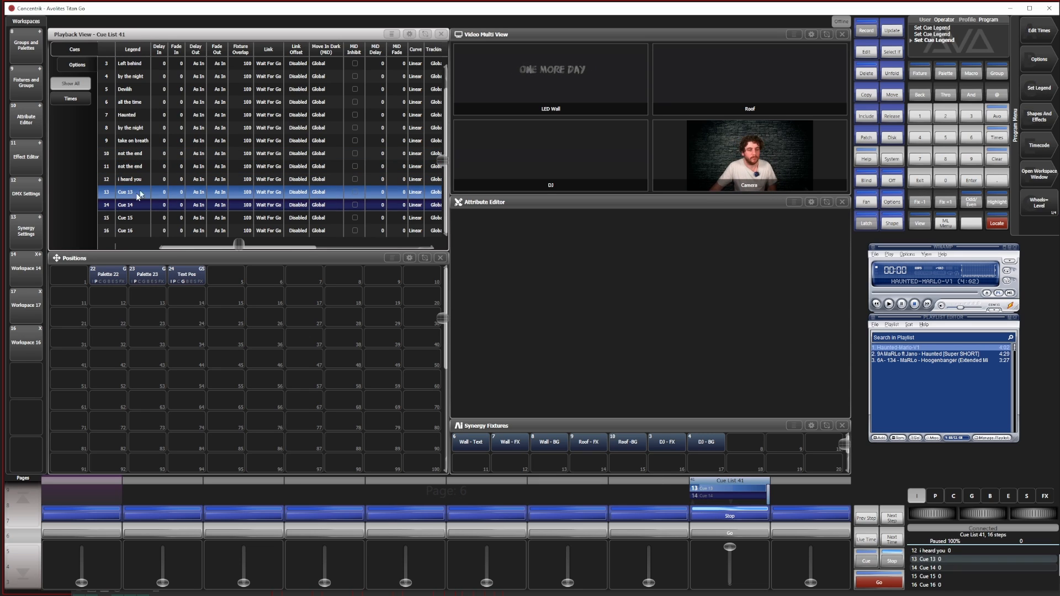
Set the legend of cue 13 to one more day and the legends of cues 14 and 15 to not the end
left_click(138, 193)
type("one more day")
key("Return")
left_click(730, 533)
left_click(138, 206)
type("not the end")
key("Return")
left_click(729, 533)
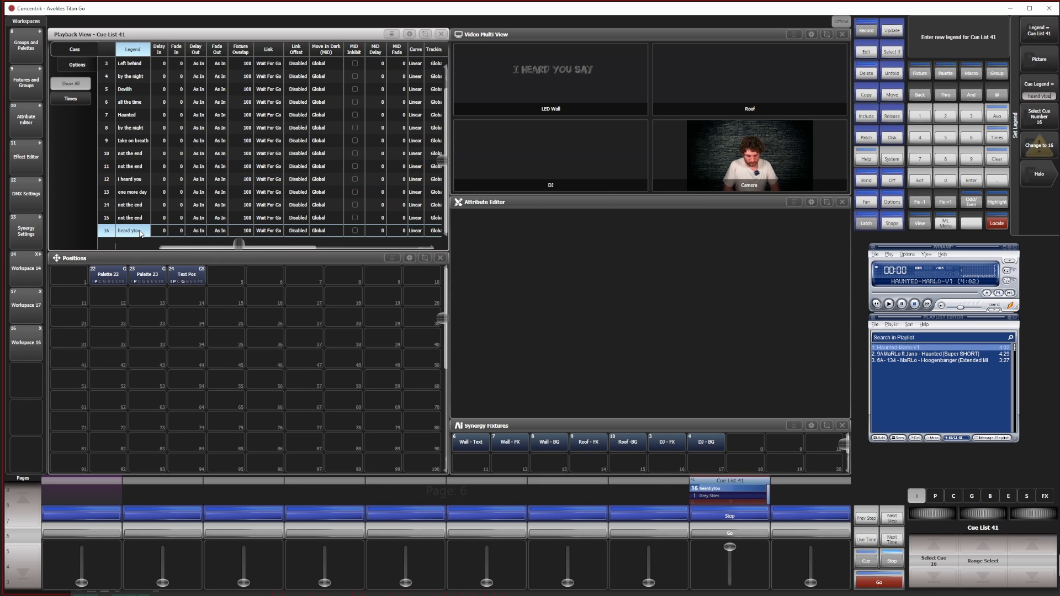
Correct the legend of cue 16 to heard you say
key("BackSpace")
key("BackSpace")
key("BackSpace")
type("ou say")
key("Return")
Close the Playback View and Positions windows
key("alt+Tab")
key("alt+Tab")
left_click(442, 34)
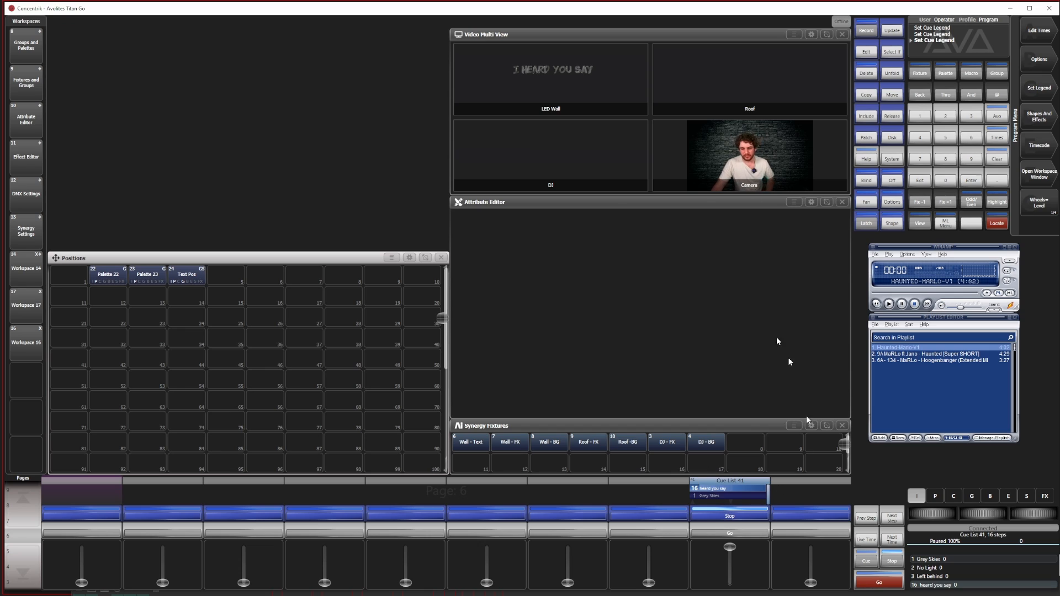
left_click(443, 258)
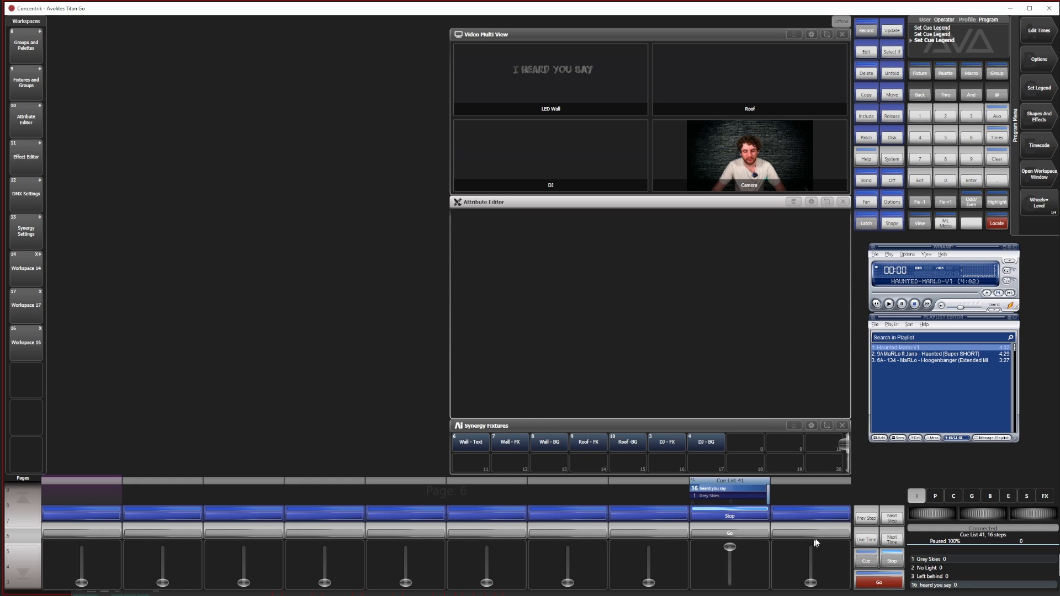
Advance the cue list to cue 5, lower its fader to zero and release the cue list
left_click(741, 534)
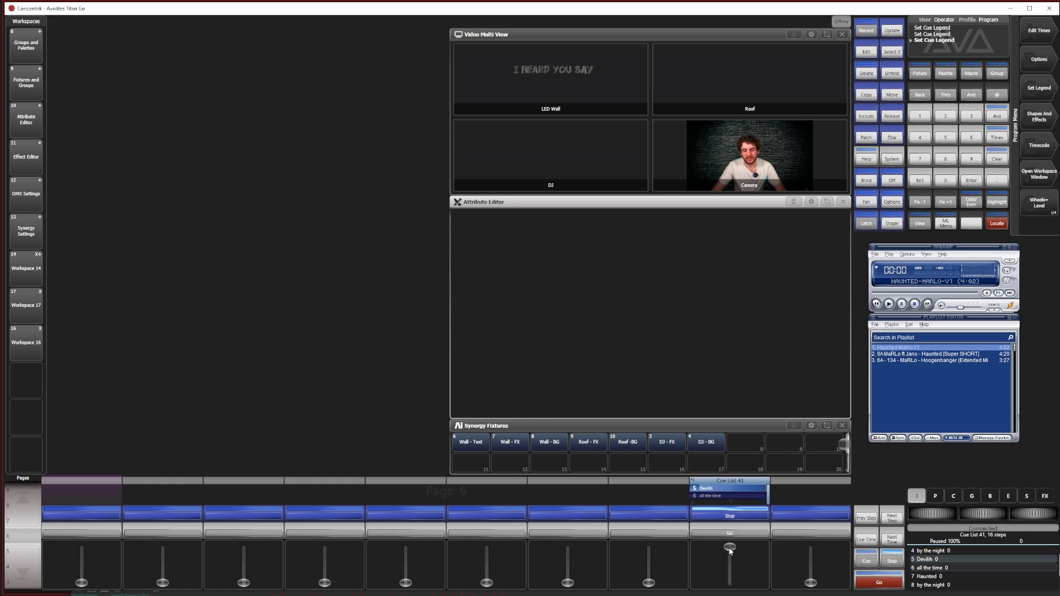
left_click_drag(732, 549, 730, 583)
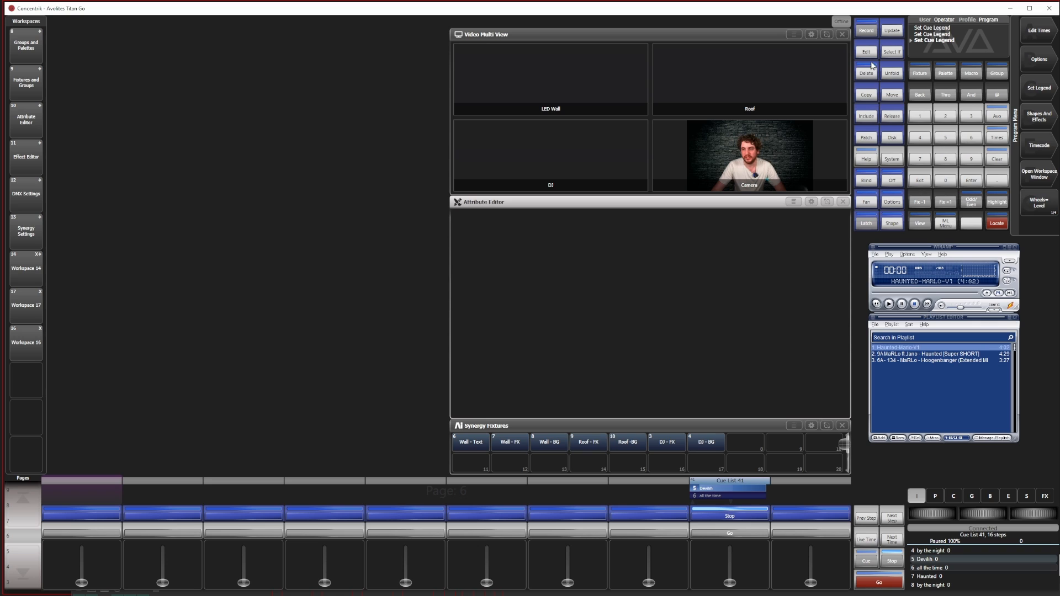
left_click(887, 118)
left_click(728, 512)
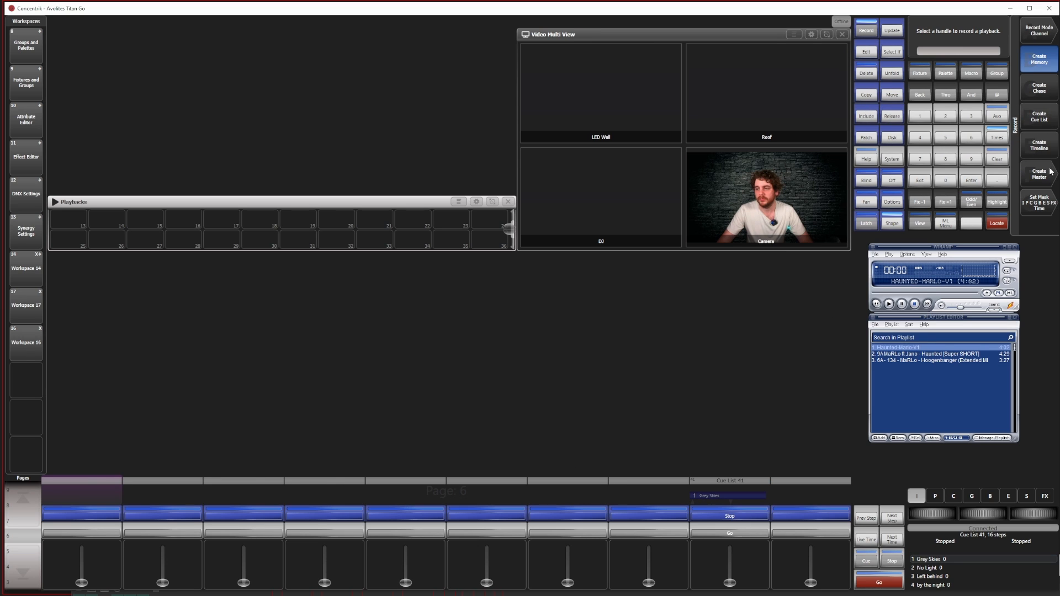
Record a new timeline on the playback handle beside the lyric cue list and link it to the Winamp timecode
left_click(1039, 145)
left_click(810, 513)
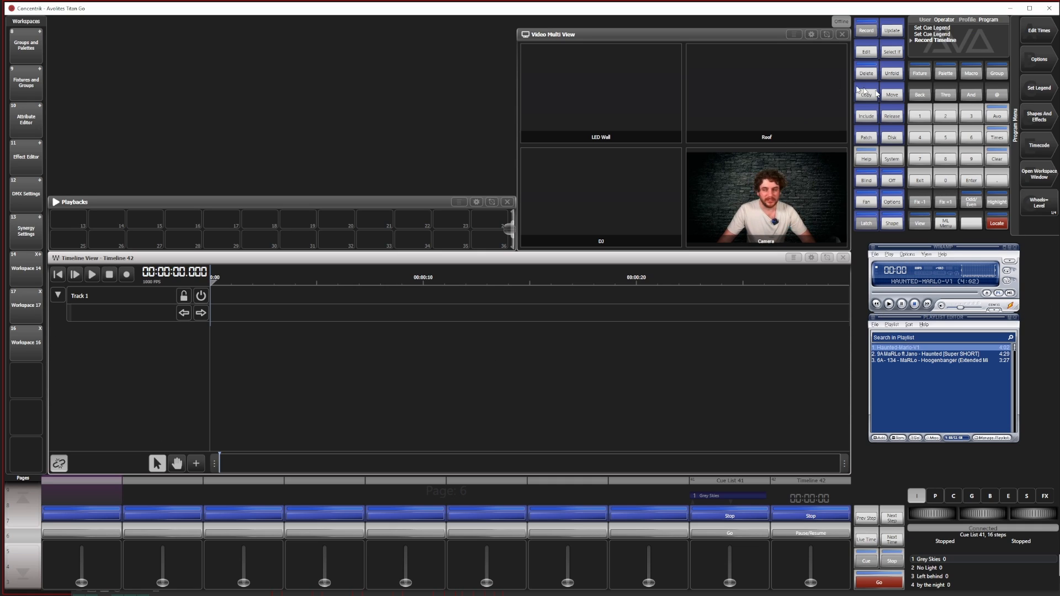
left_click(1039, 145)
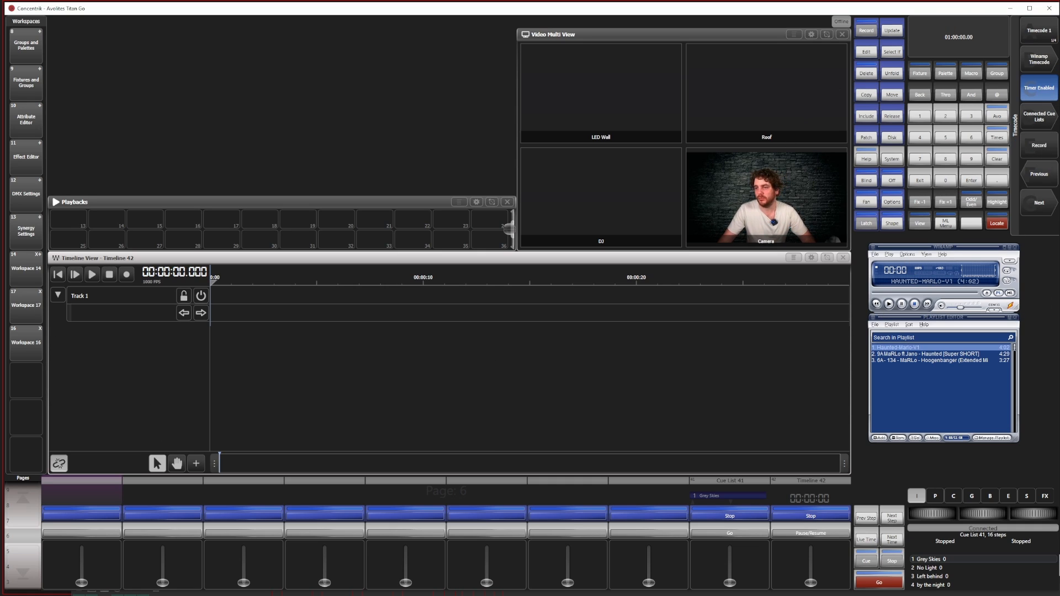
left_click(921, 181)
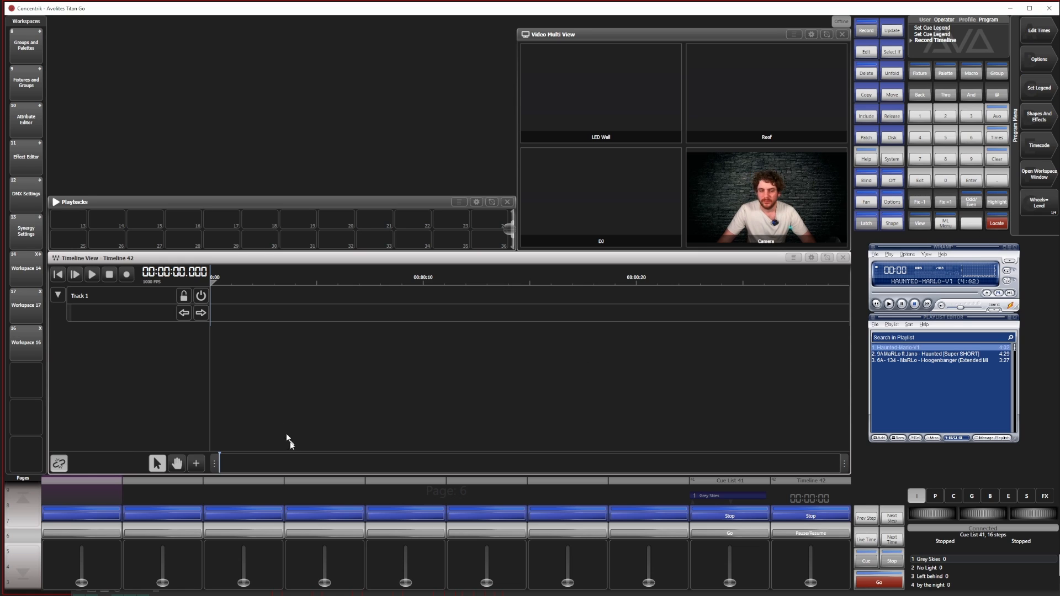
left_click(65, 466)
left_click(914, 304)
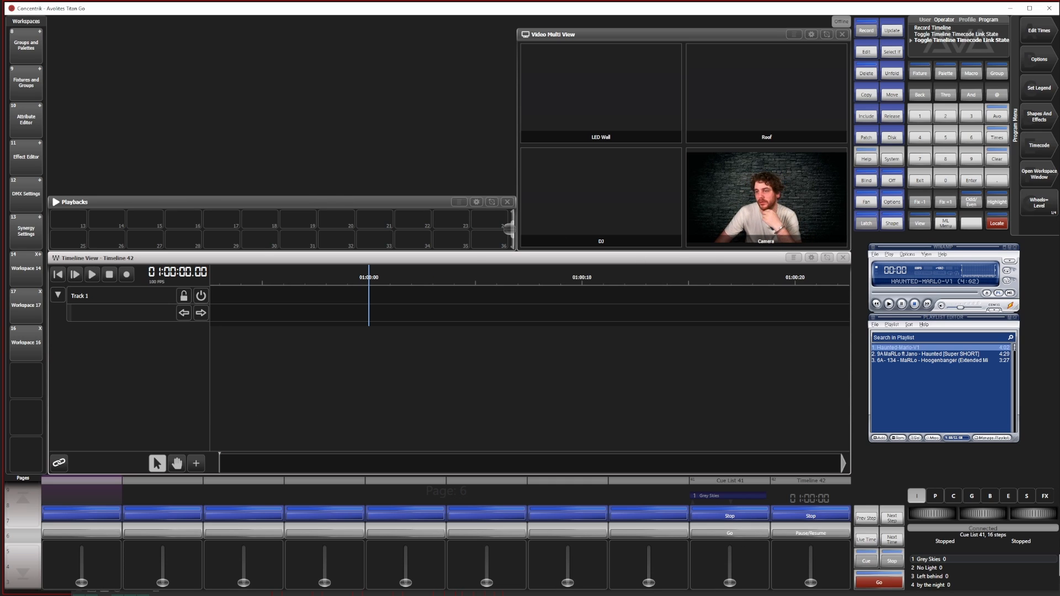
Offset the timeline by -01:00:00.00 so its start lines up with the incoming timecode
left_click(1001, 140)
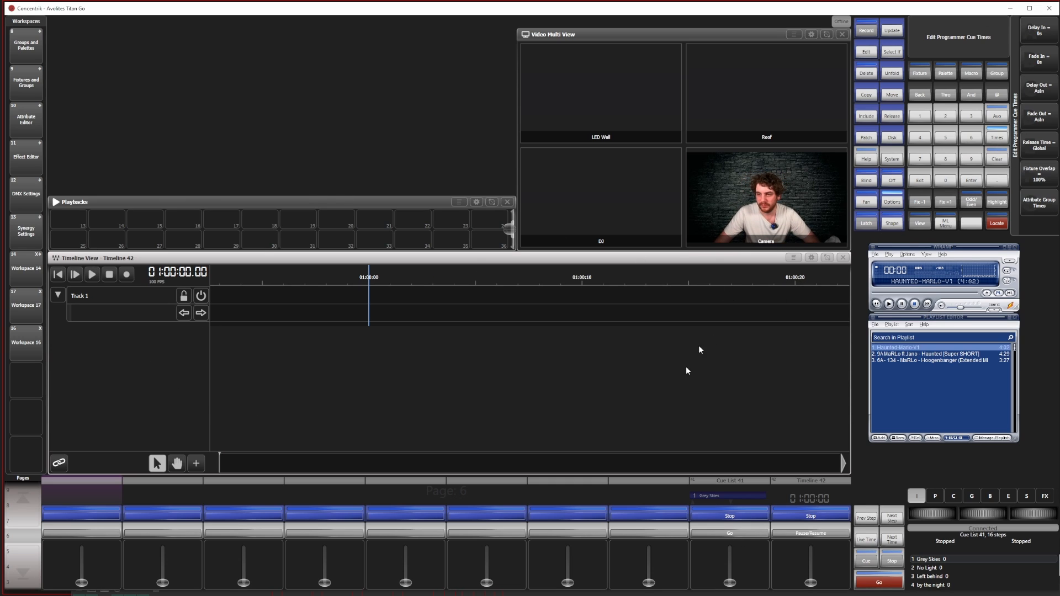
left_click(815, 486)
left_click(1052, 25)
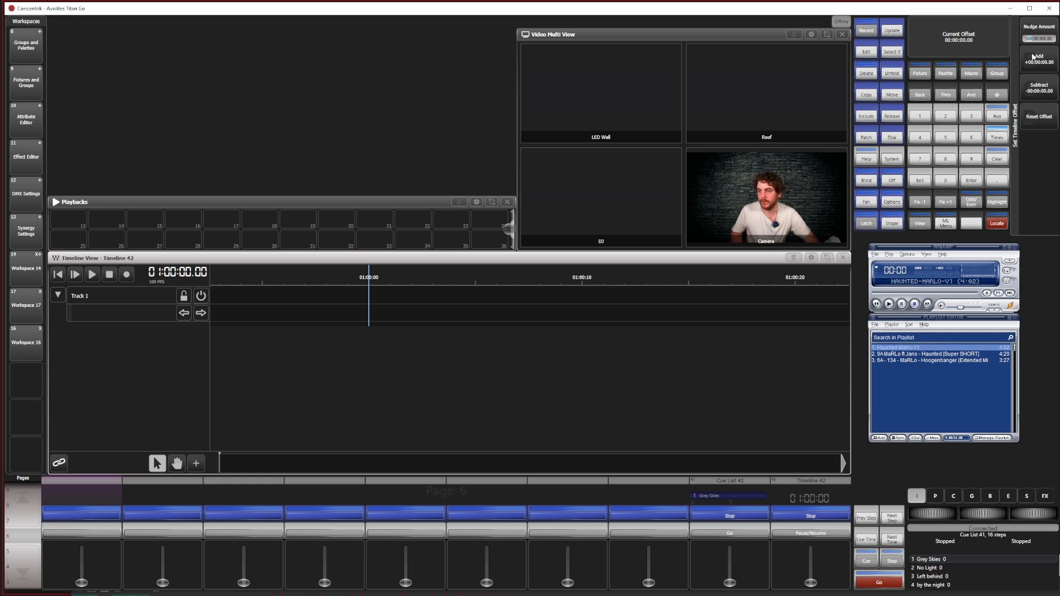
left_click(1032, 84)
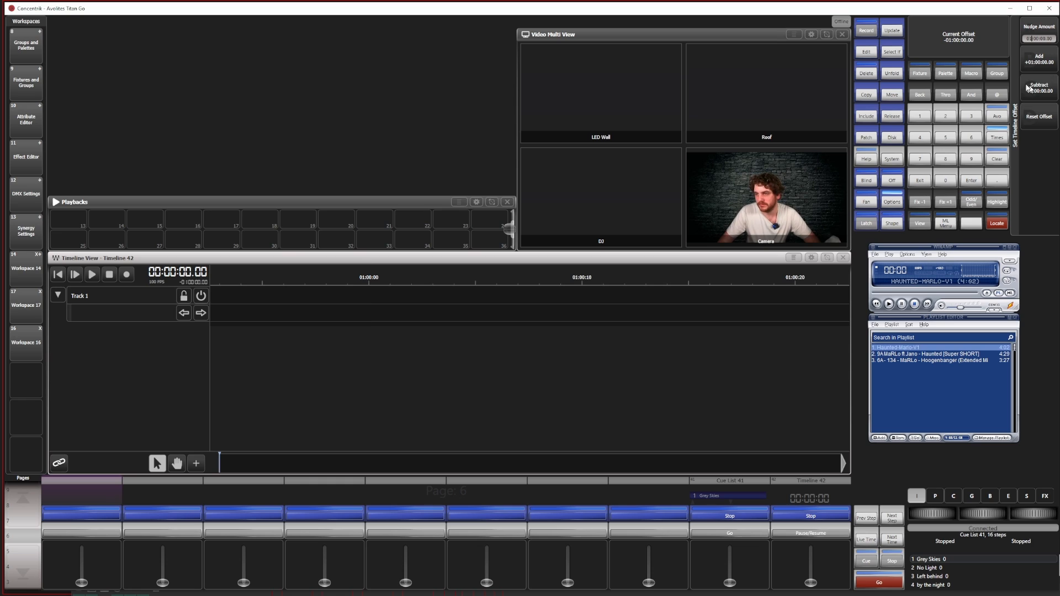
left_click(888, 305)
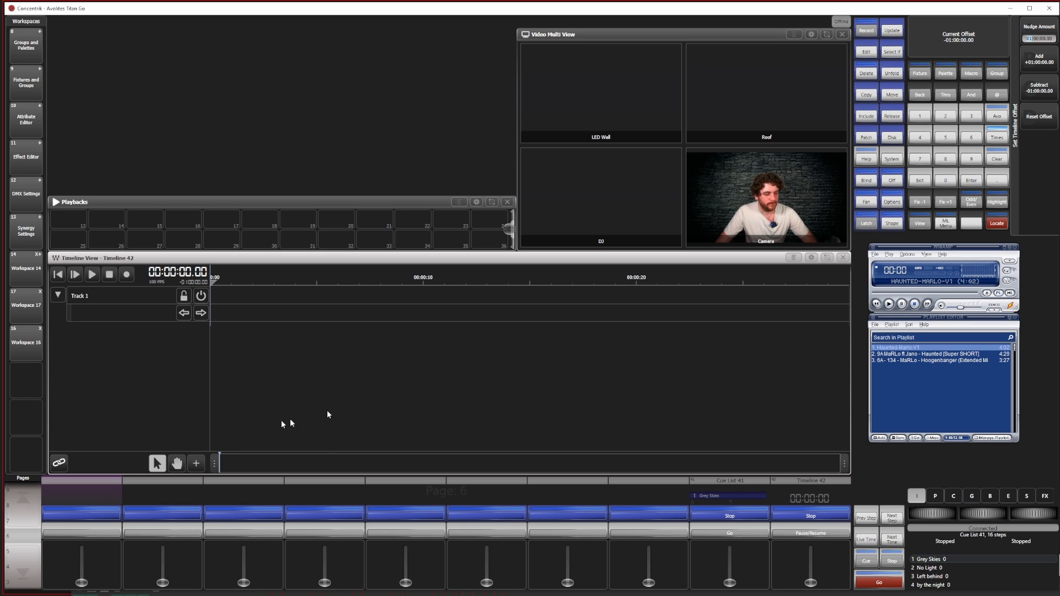
Import the Haunted_LyricsV1 marker file into the timeline
left_click(794, 259)
left_click(217, 285)
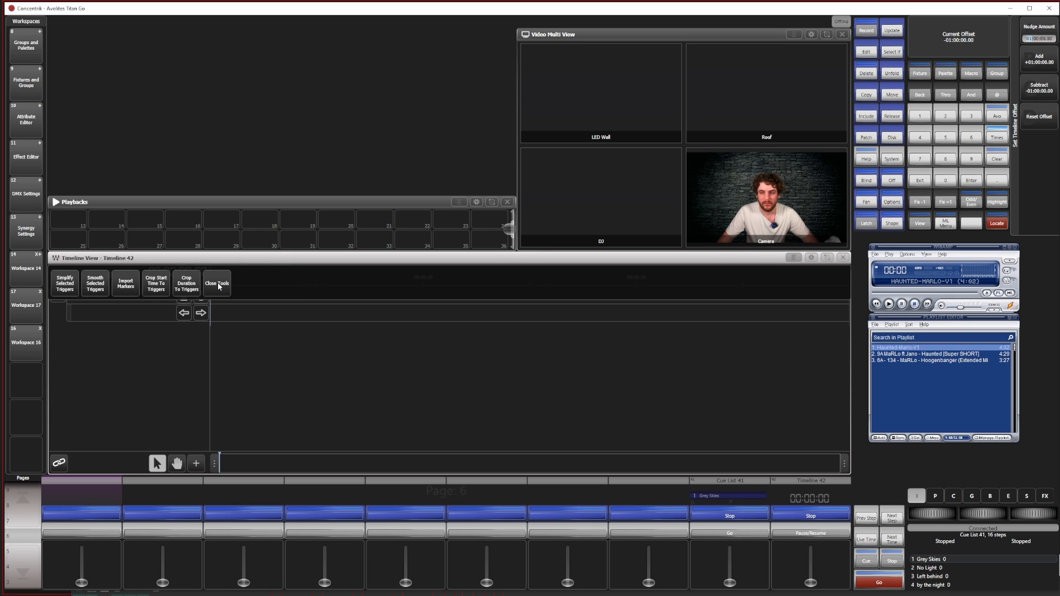
left_click(133, 283)
left_click(1045, 60)
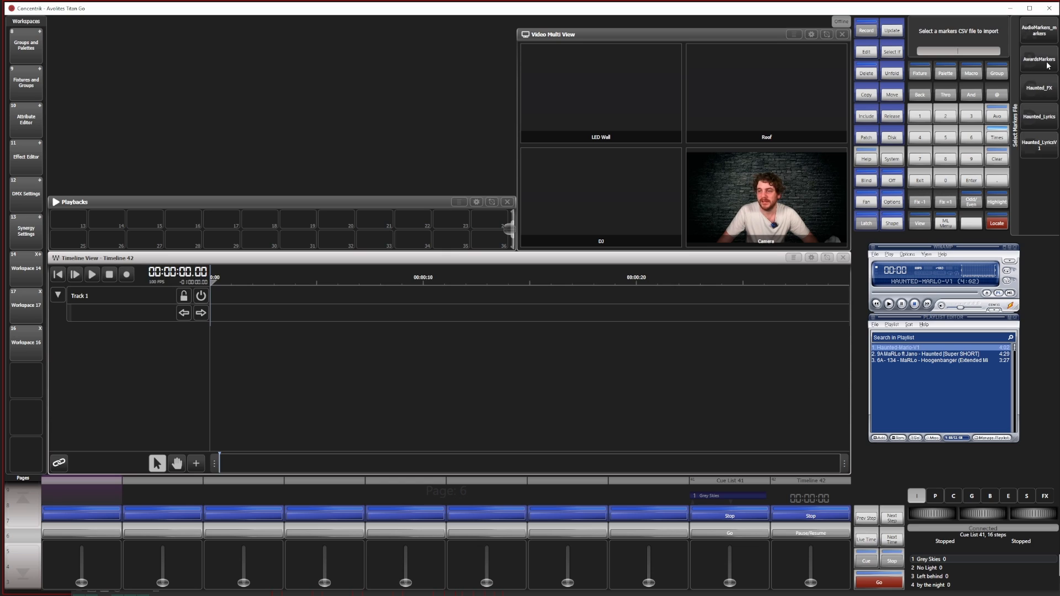
left_click(1047, 147)
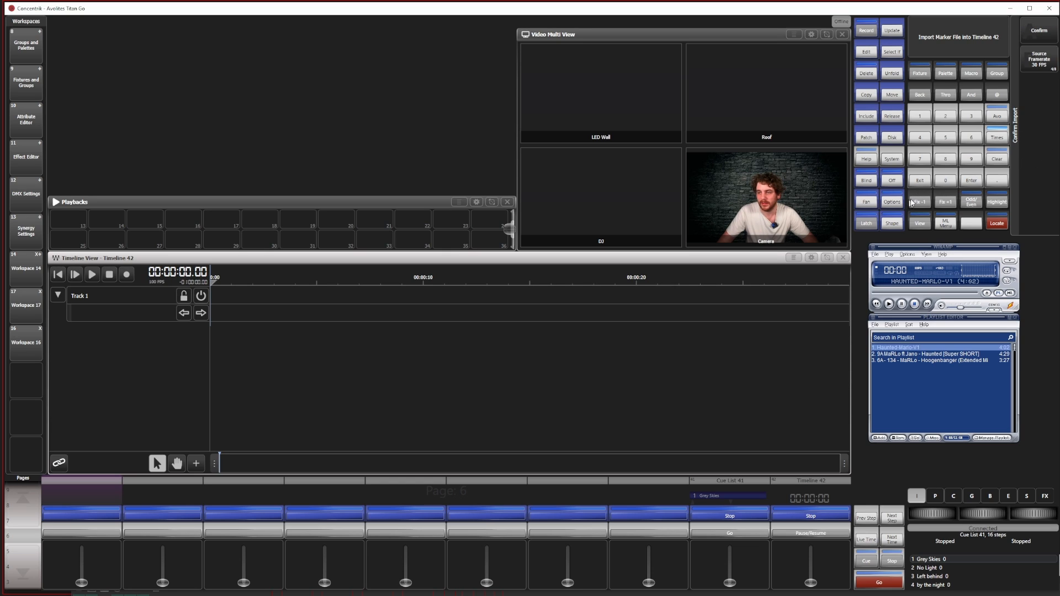
left_click(1049, 34)
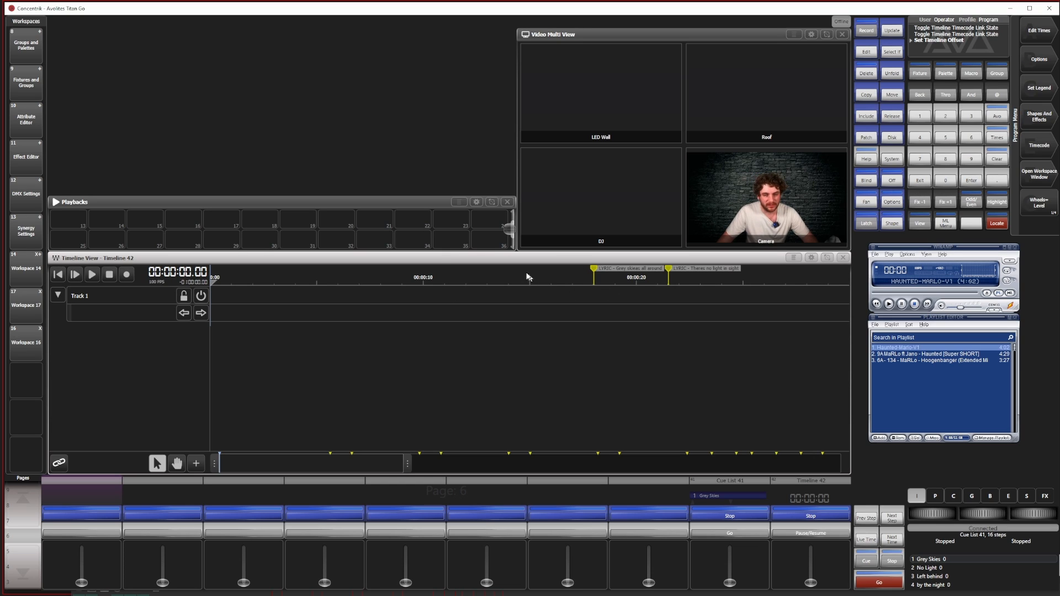
Play the song briefly around the first lyric marker, pause it and park the timeline cursor at 00:00:16.45
left_click(585, 281)
key("space")
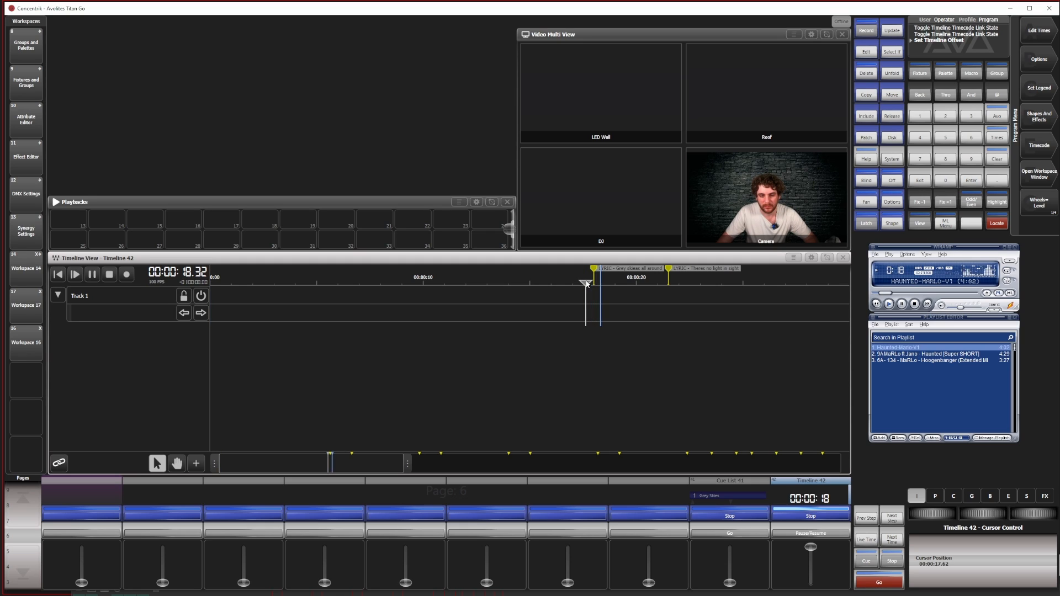
left_click(584, 282)
key("space")
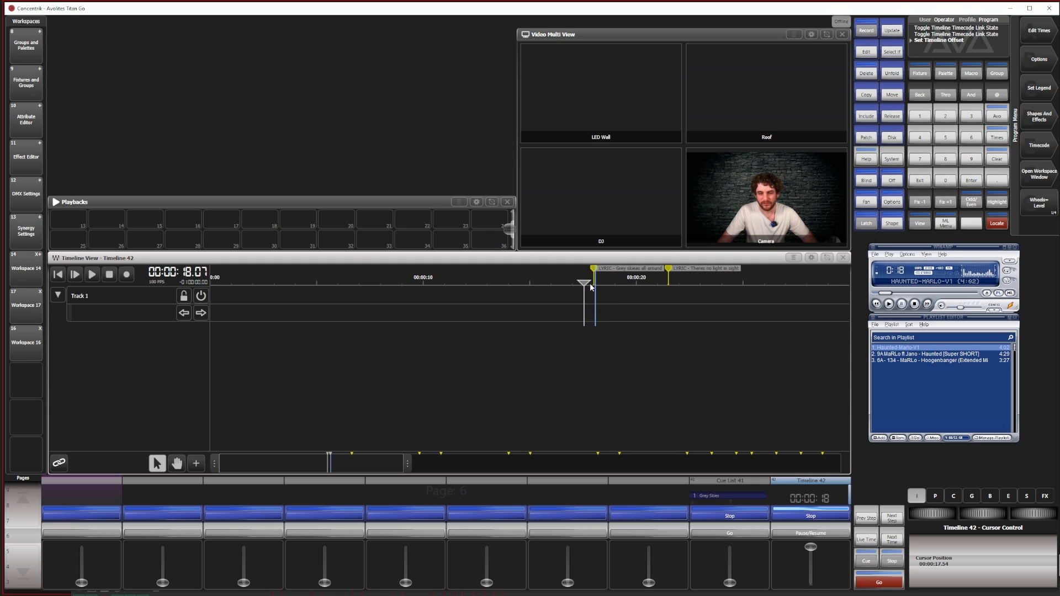
left_click_drag(585, 285, 561, 283)
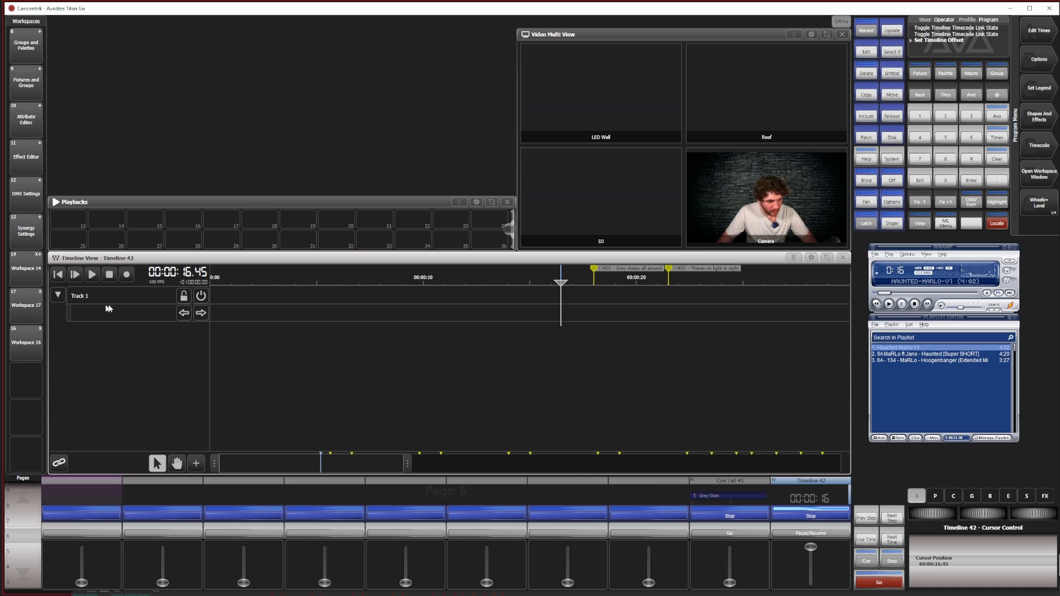
Activate the cue list at zero level and start a live record on Track 1 from just before the first lyric marker
left_click(729, 583)
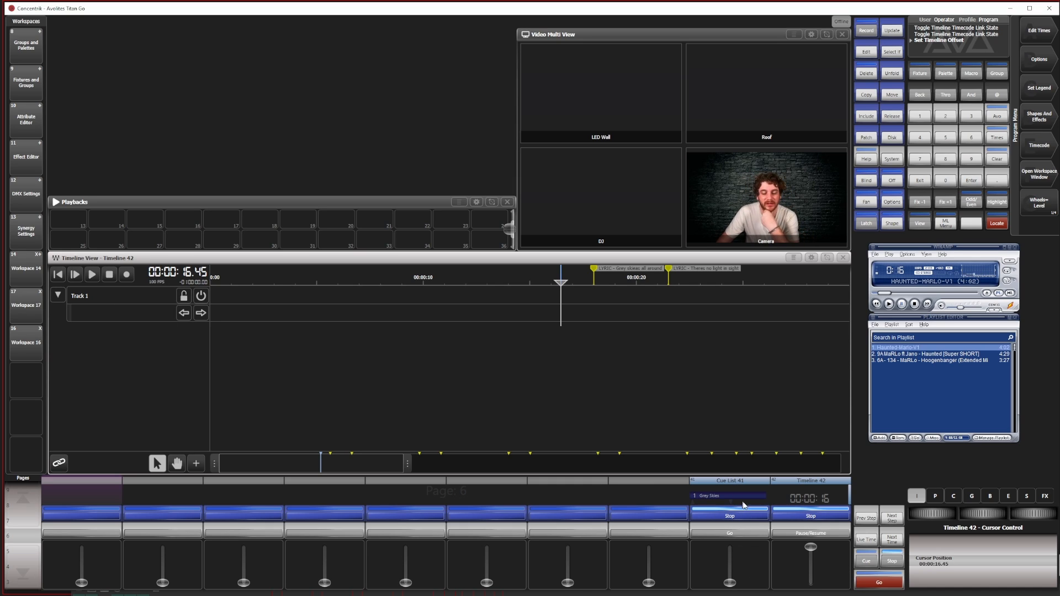
left_click(199, 464)
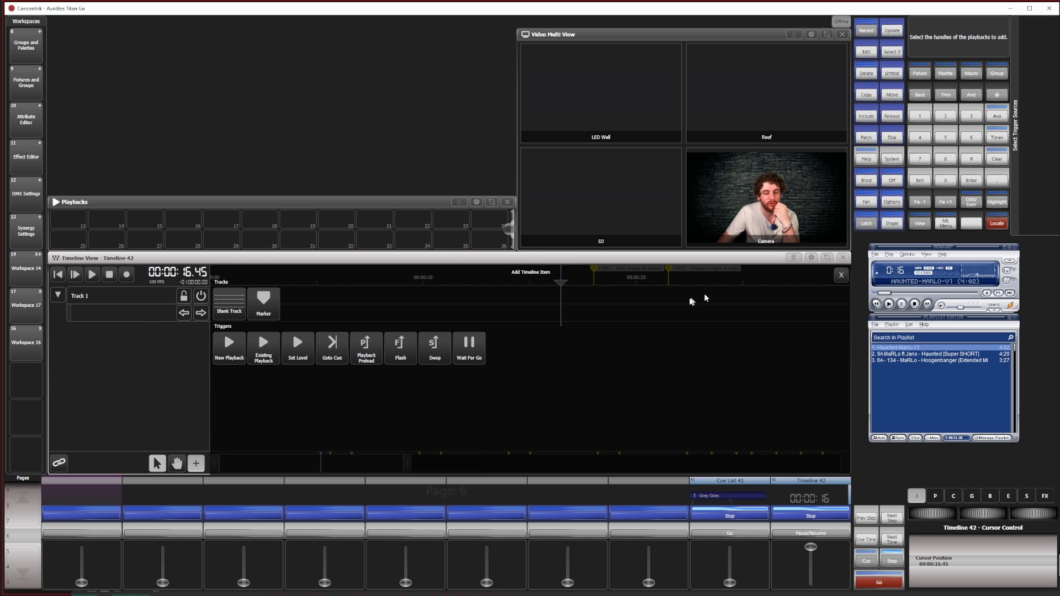
left_click(841, 275)
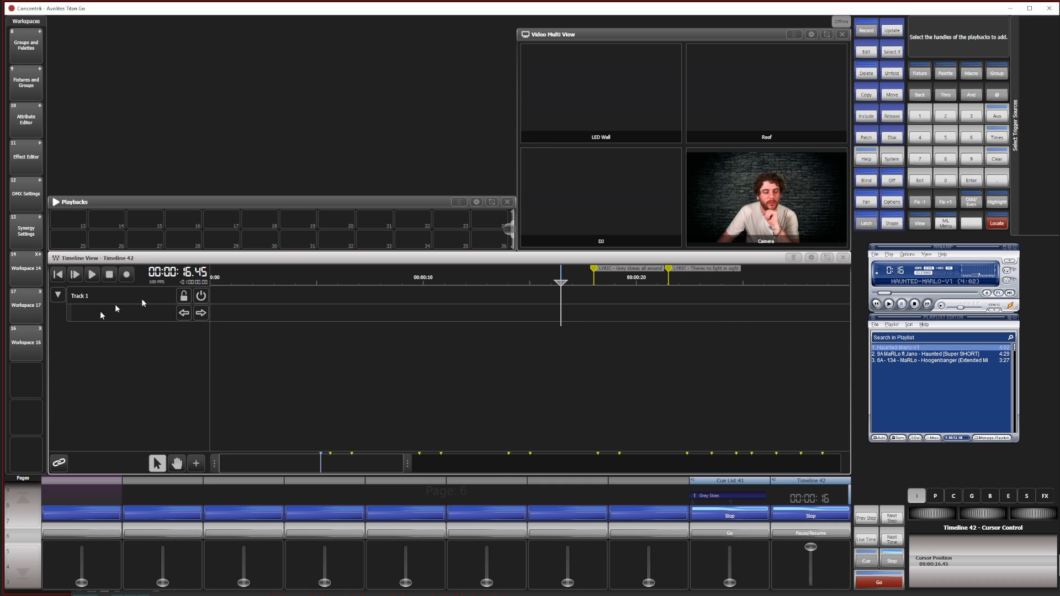
left_click_drag(562, 282, 581, 283)
left_click(126, 275)
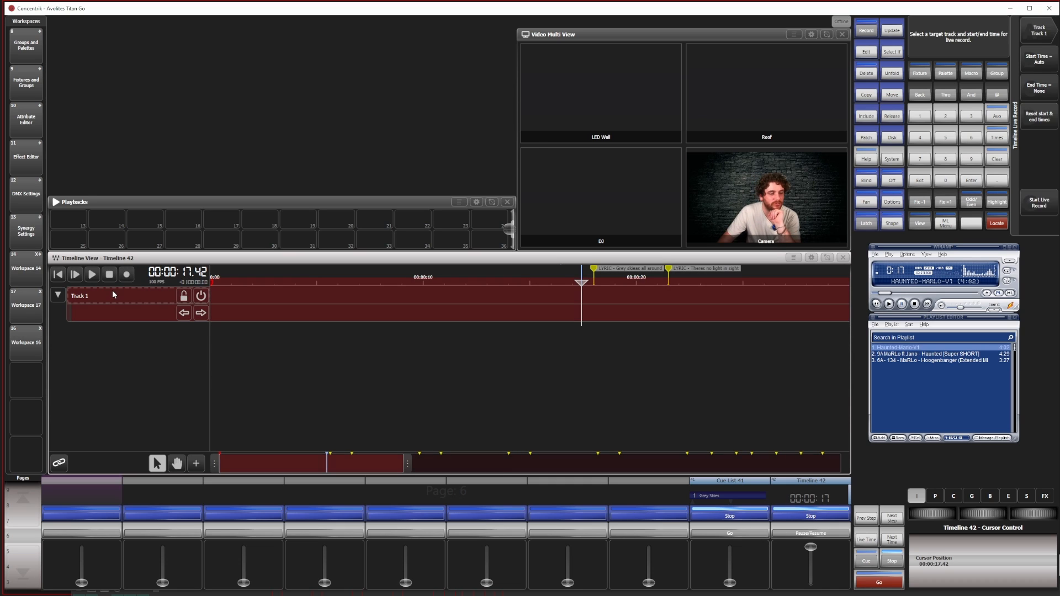
left_click(112, 290)
left_click(92, 275)
left_click(545, 281)
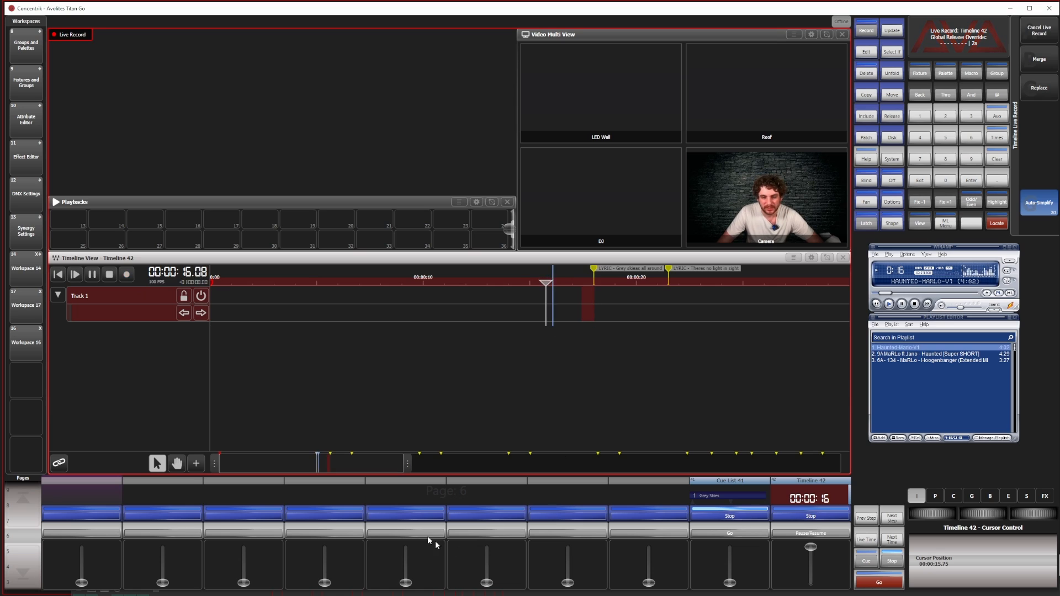
Raise the cue list to full at the first lyric marker and fire cues 2 to 4 at theirs, skipping ahead between lyrics
left_click_drag(729, 582, 730, 546)
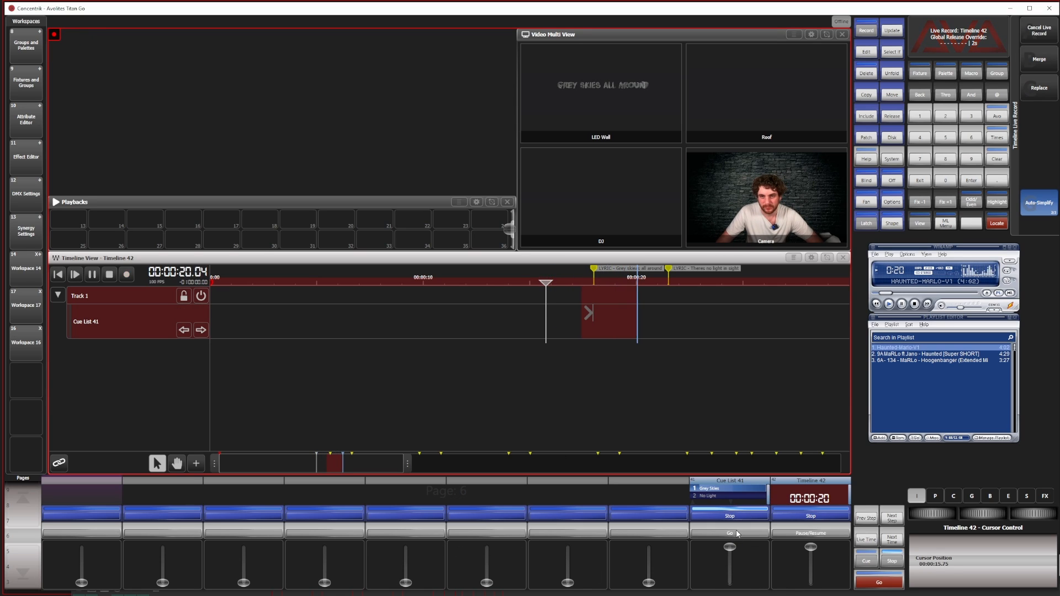
left_click(736, 533)
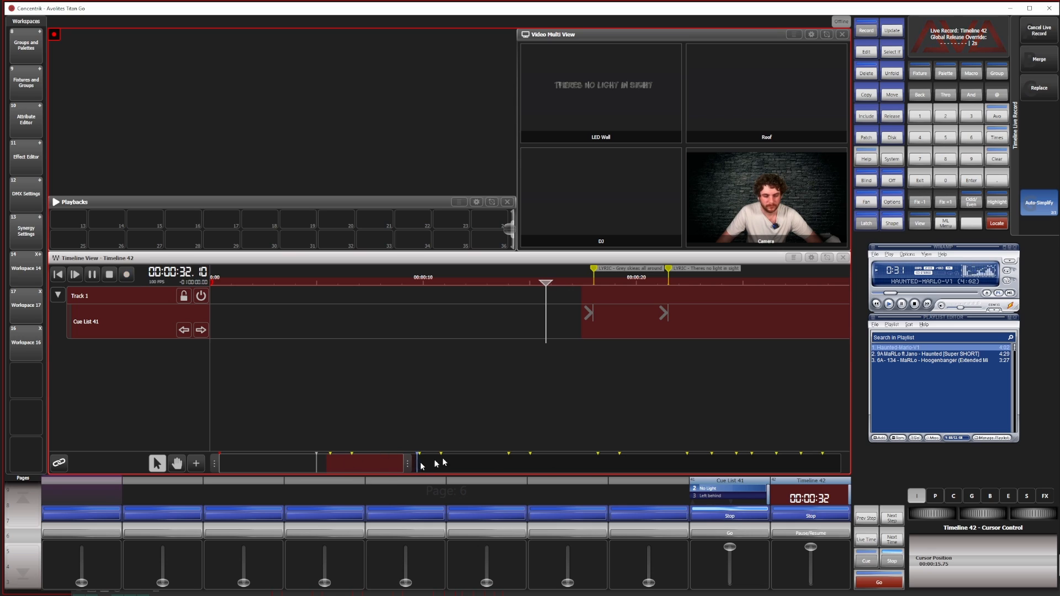
left_click(737, 279)
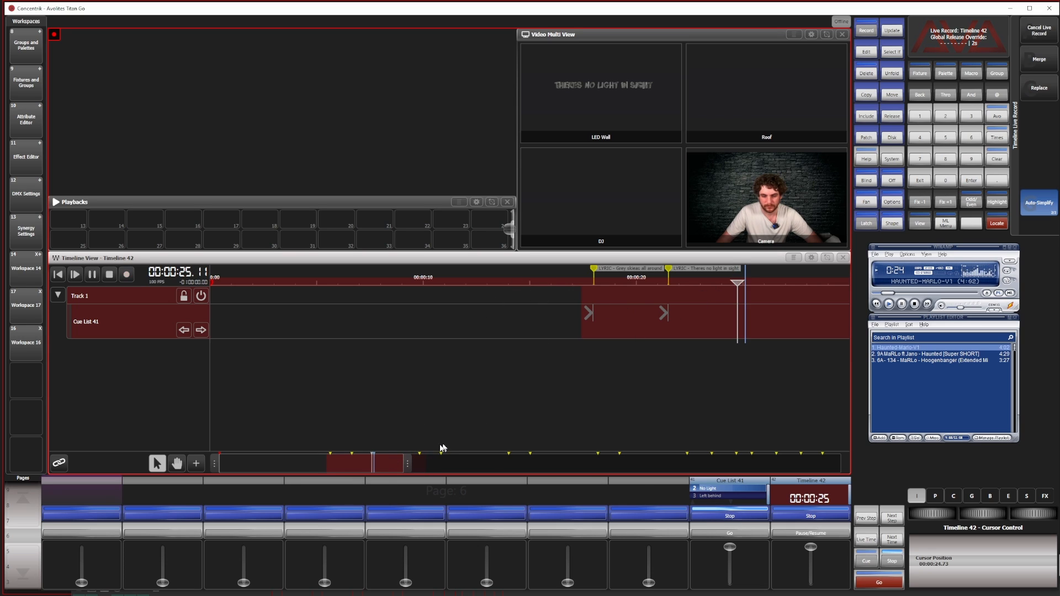
left_click_drag(398, 462, 542, 466)
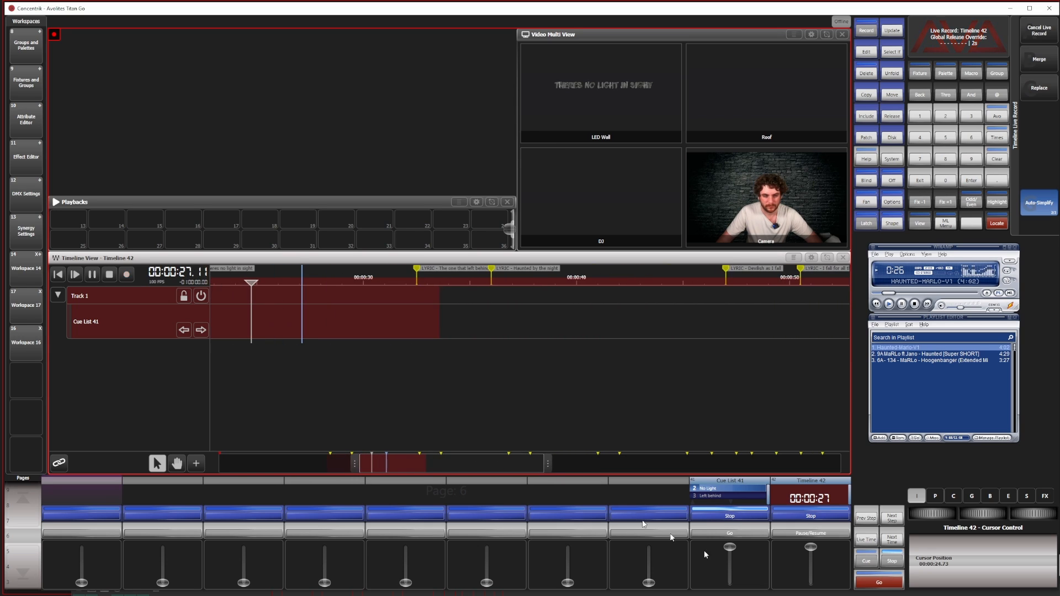
left_click(733, 533)
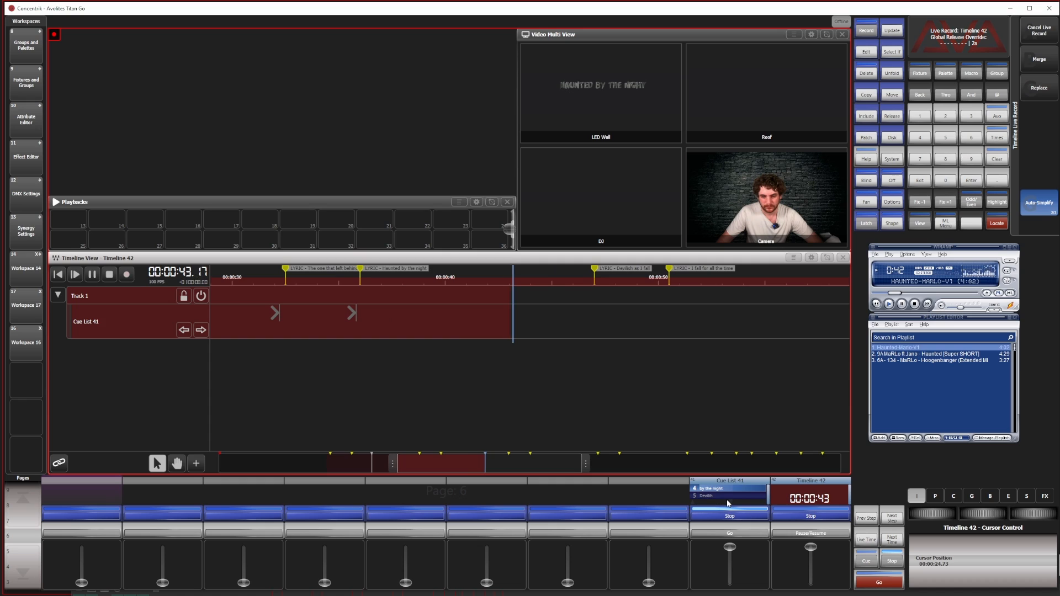
Fire cues 5 to 8 at their lyric markers during the live record, jumping to 00:01:00.00 before the Haunted lyric
left_click(742, 534)
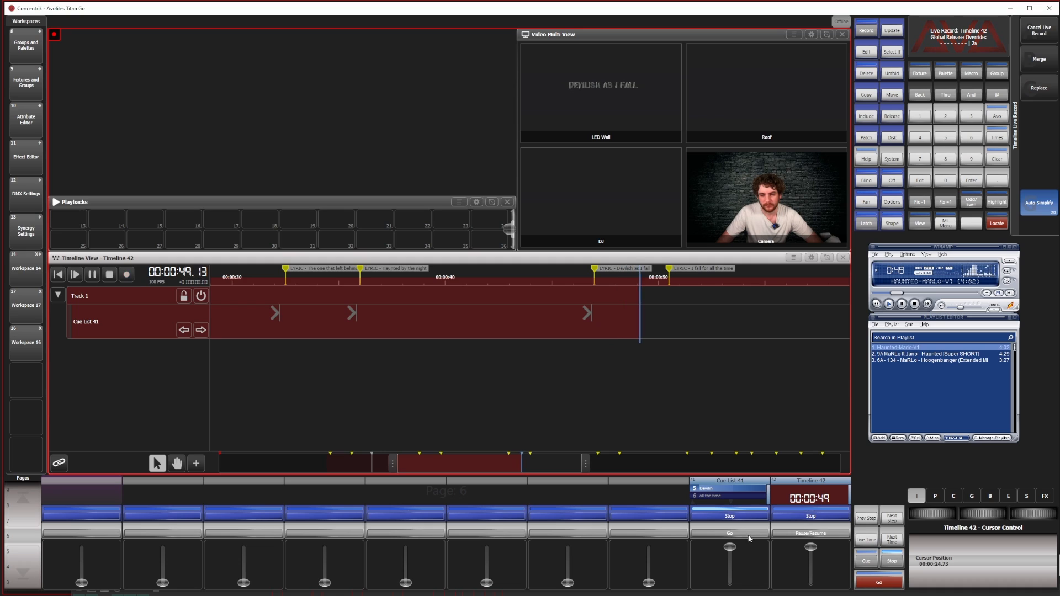
left_click(747, 534)
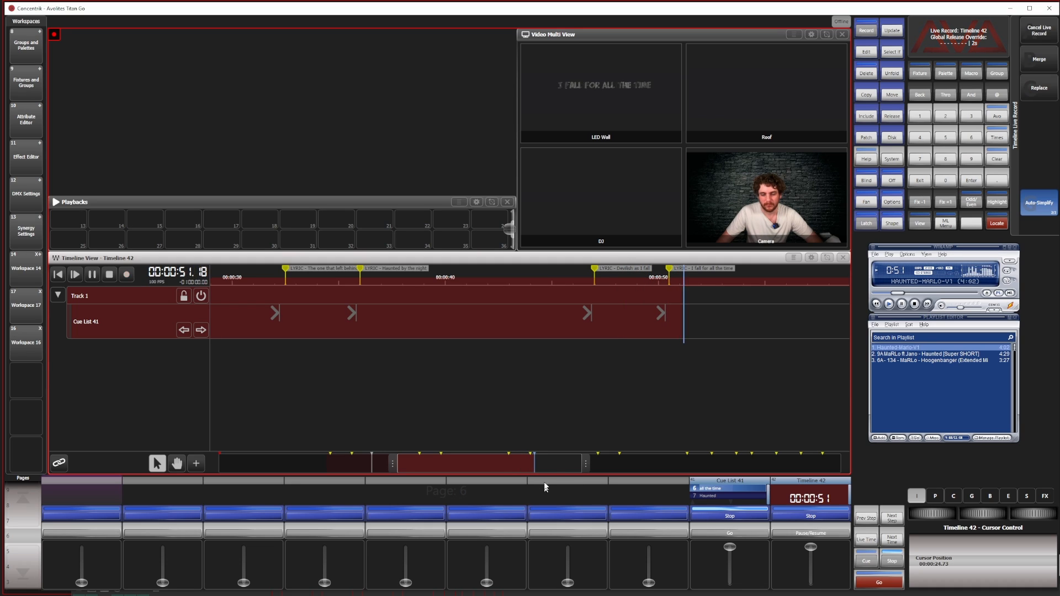
left_click(509, 280)
left_click(735, 534)
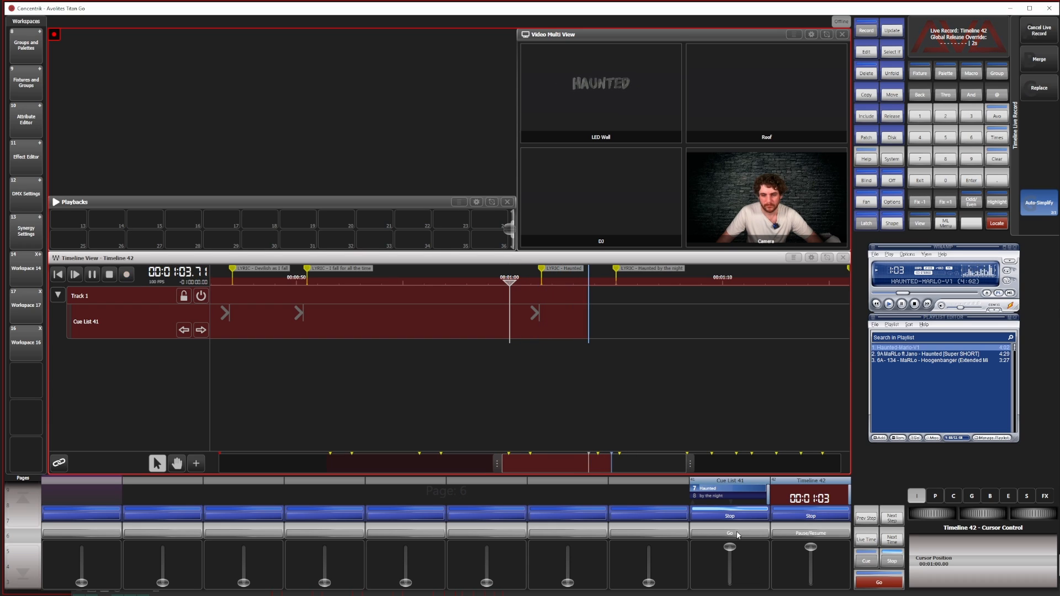
left_click(737, 534)
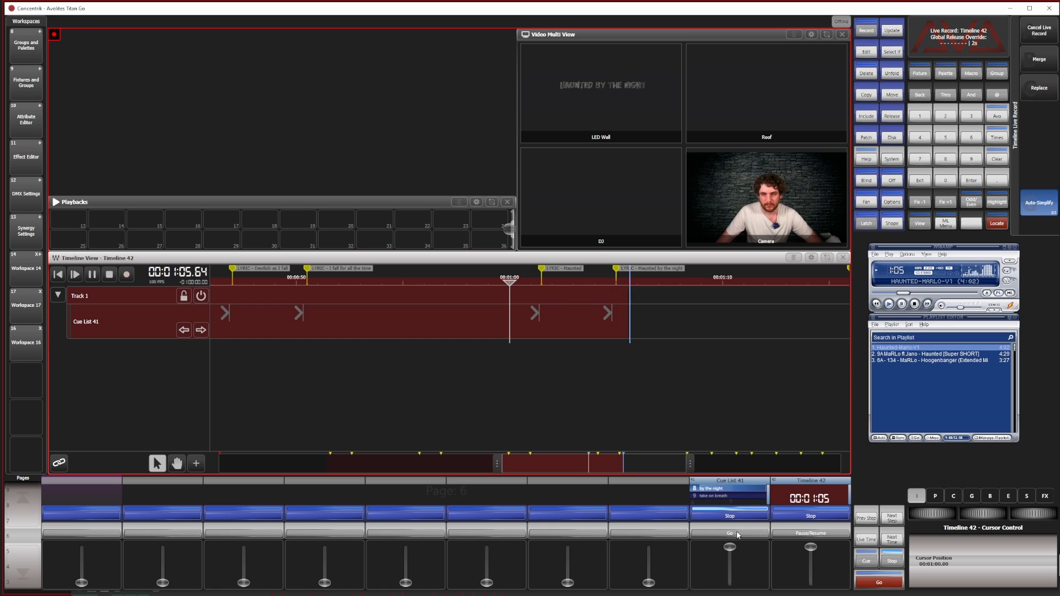
Fire cues 9 to 13 at their lyric markers, from take one breath to one more day, during the live record
left_click_drag(587, 466, 734, 461)
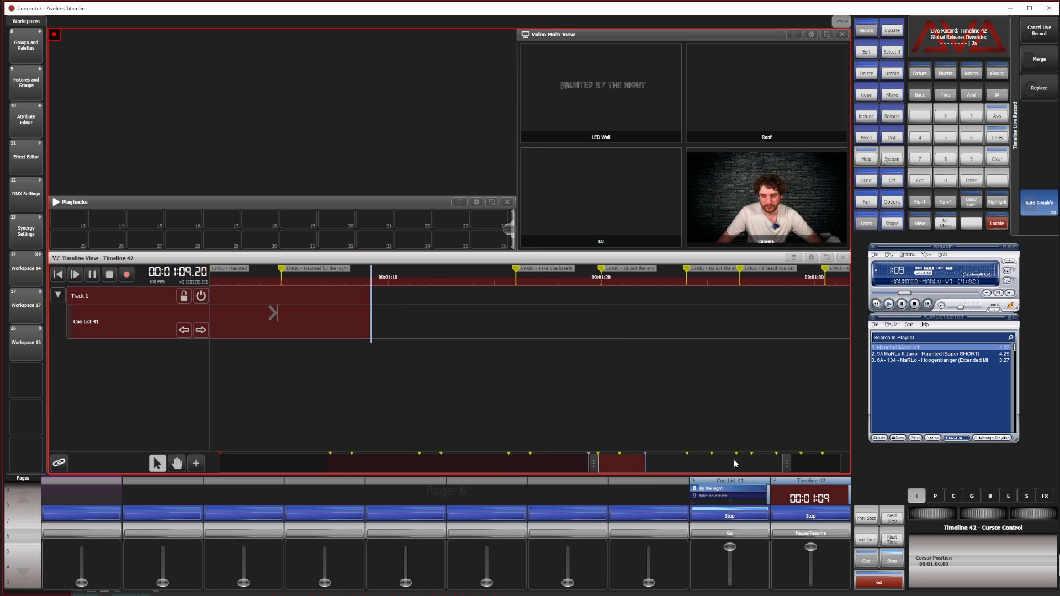
left_click(726, 535)
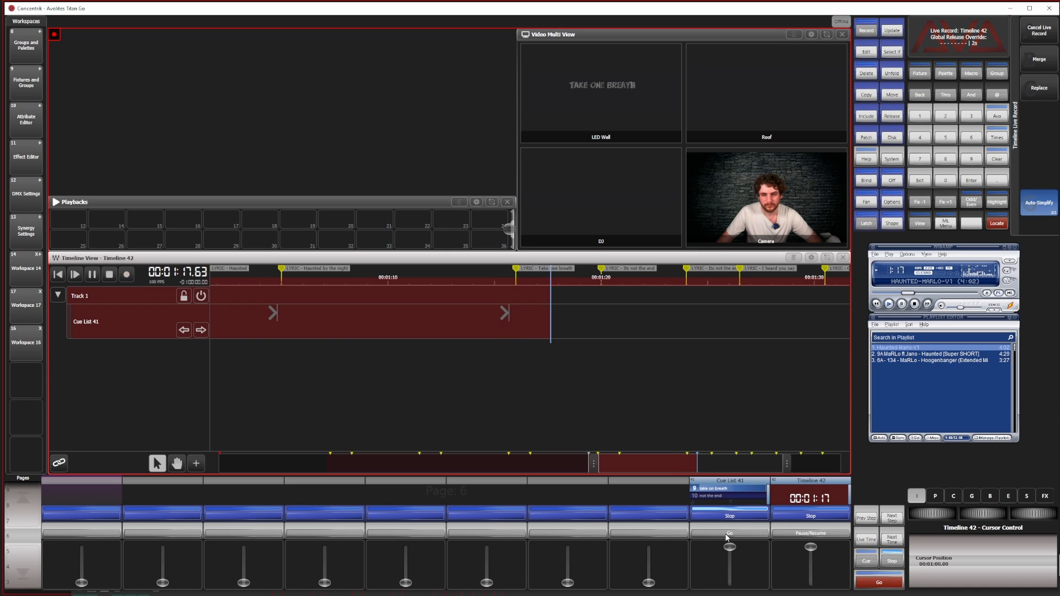
left_click(726, 534)
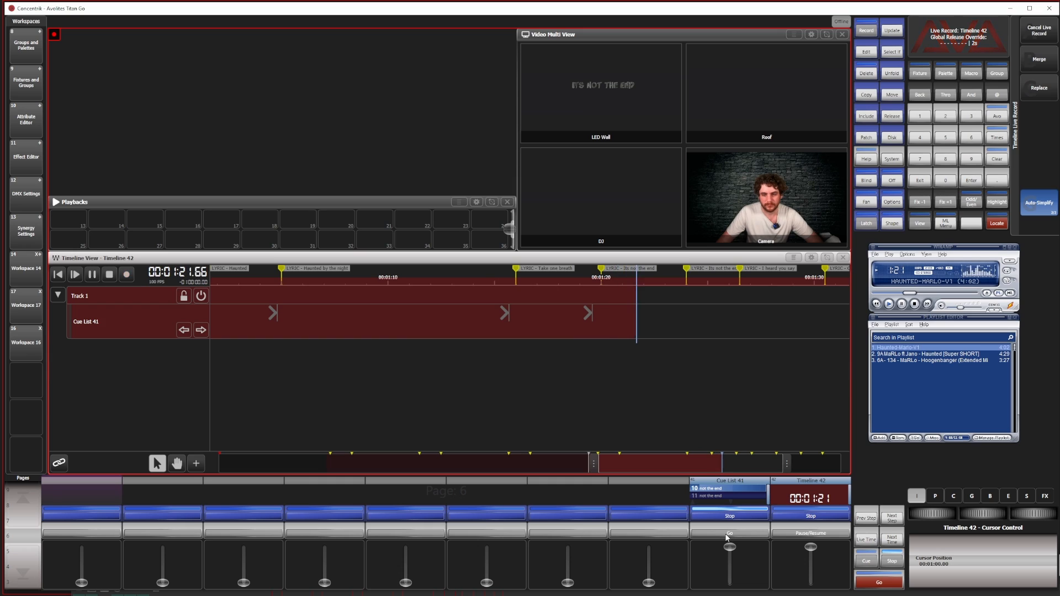
left_click(726, 534)
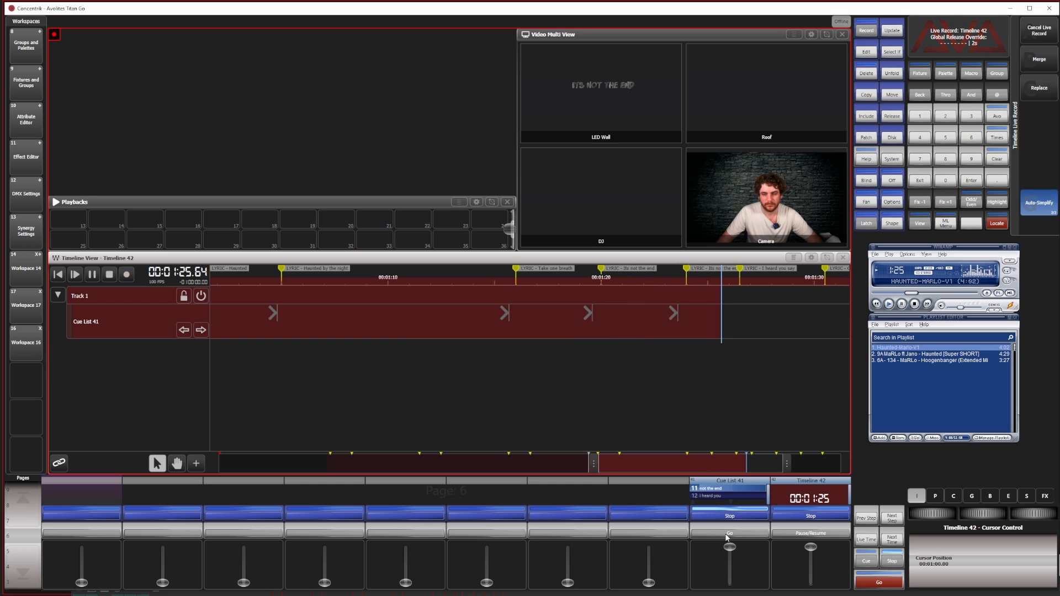
left_click(726, 535)
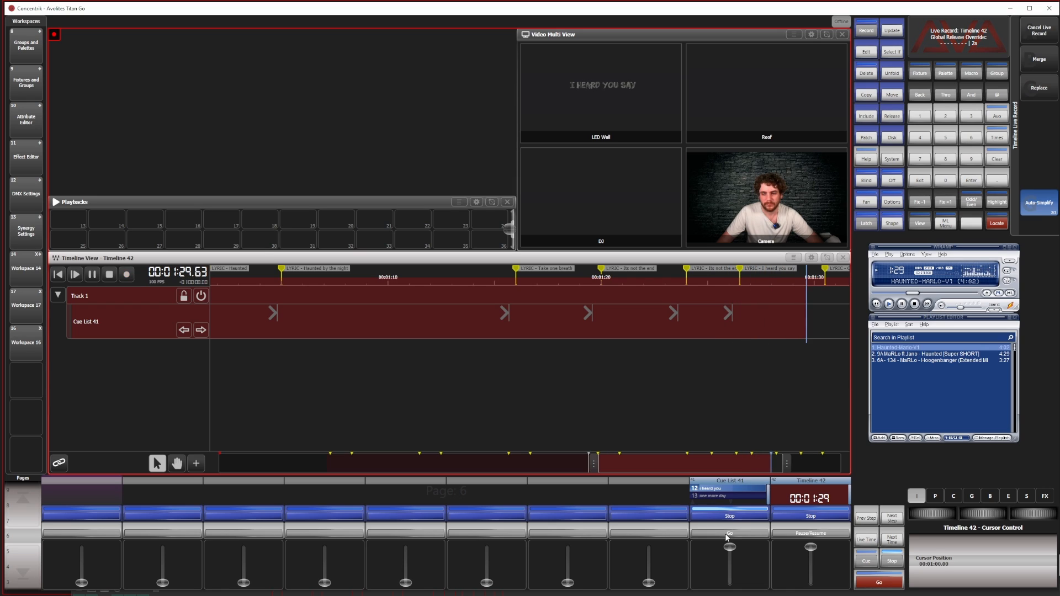
left_click(727, 535)
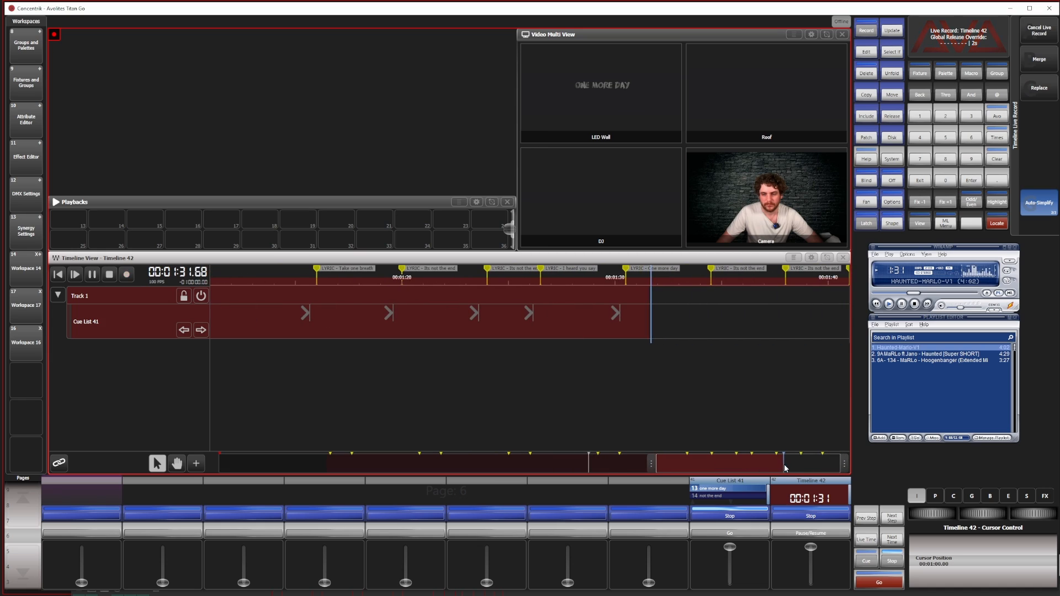
Fire cues 14 to 16 at their lyric markers, end the live record and stop the song
left_click(742, 534)
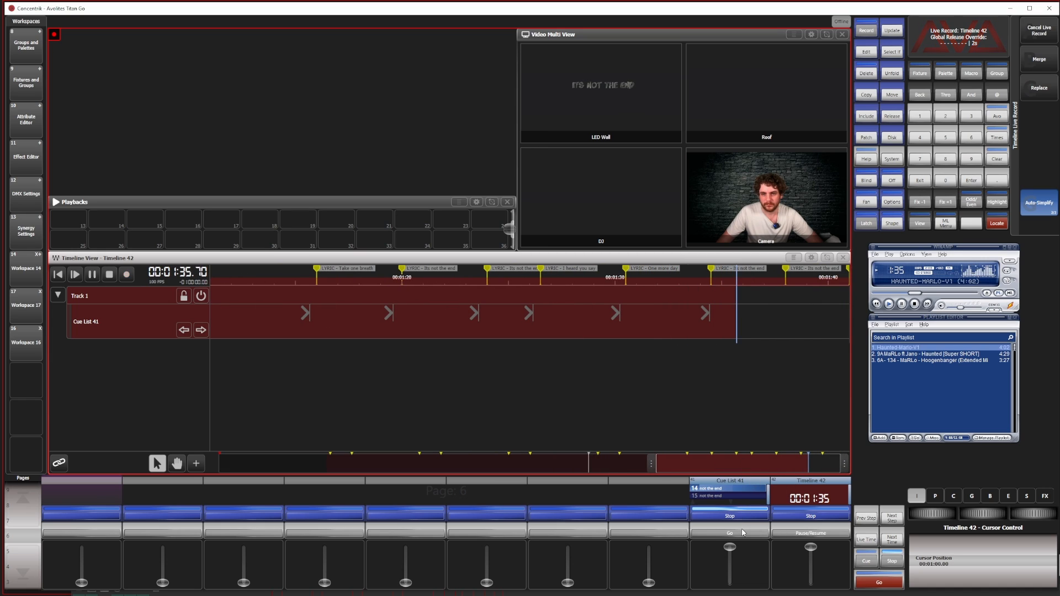
left_click(741, 533)
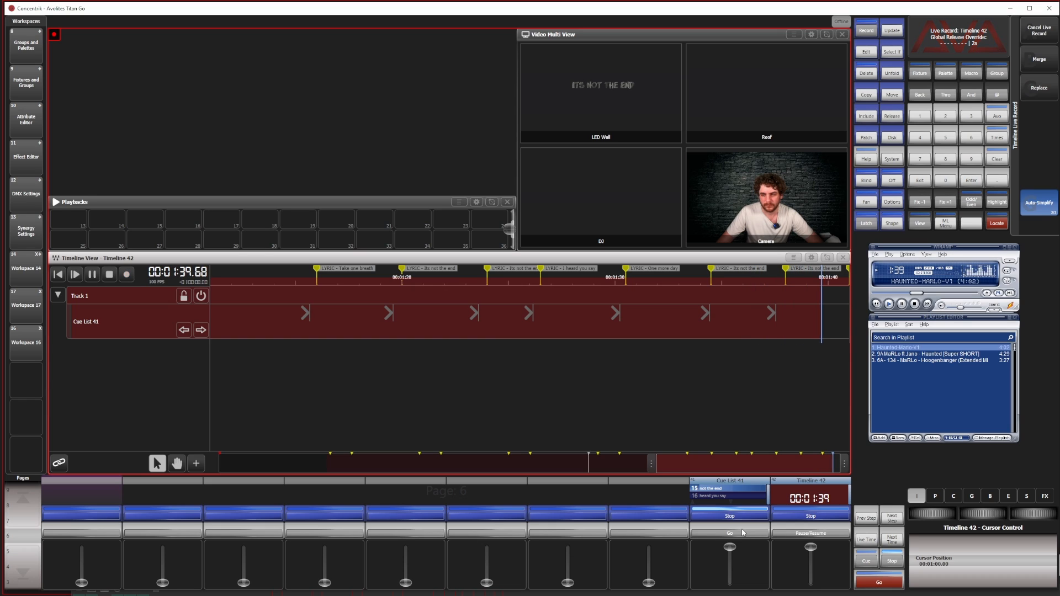
left_click(742, 533)
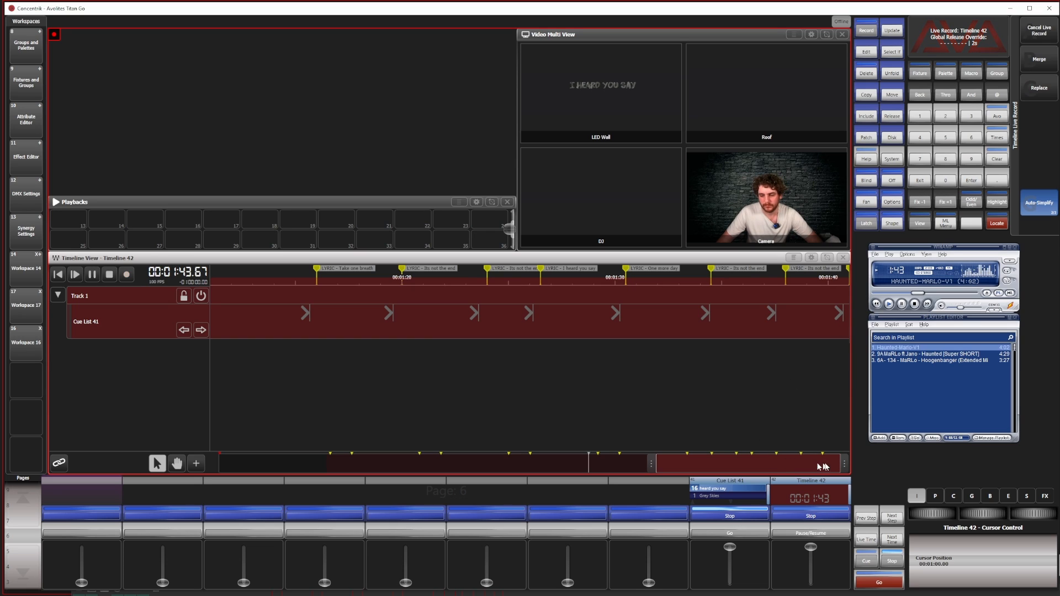
left_click(126, 275)
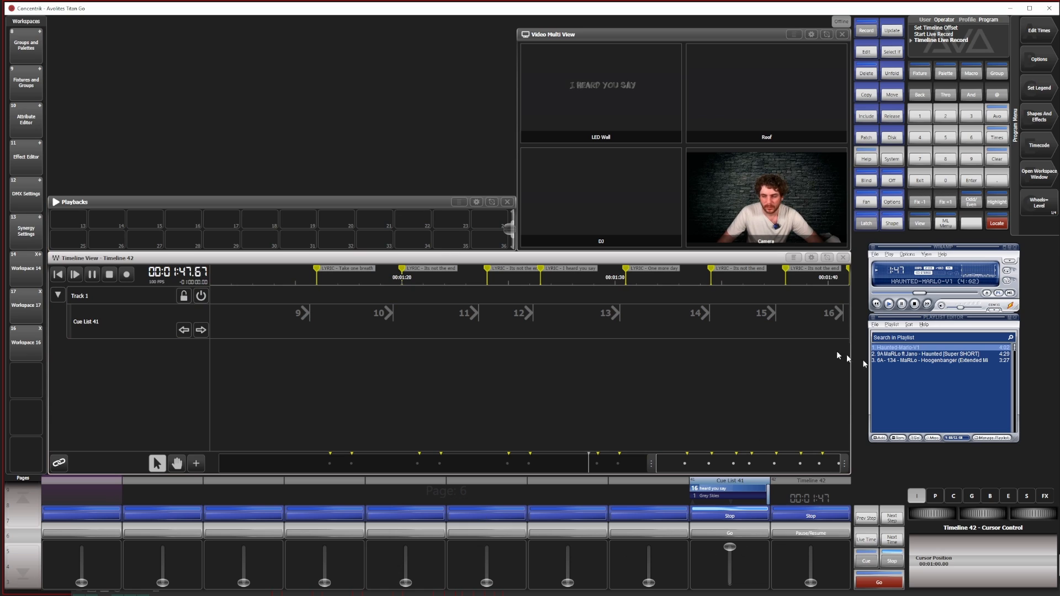
left_click(914, 304)
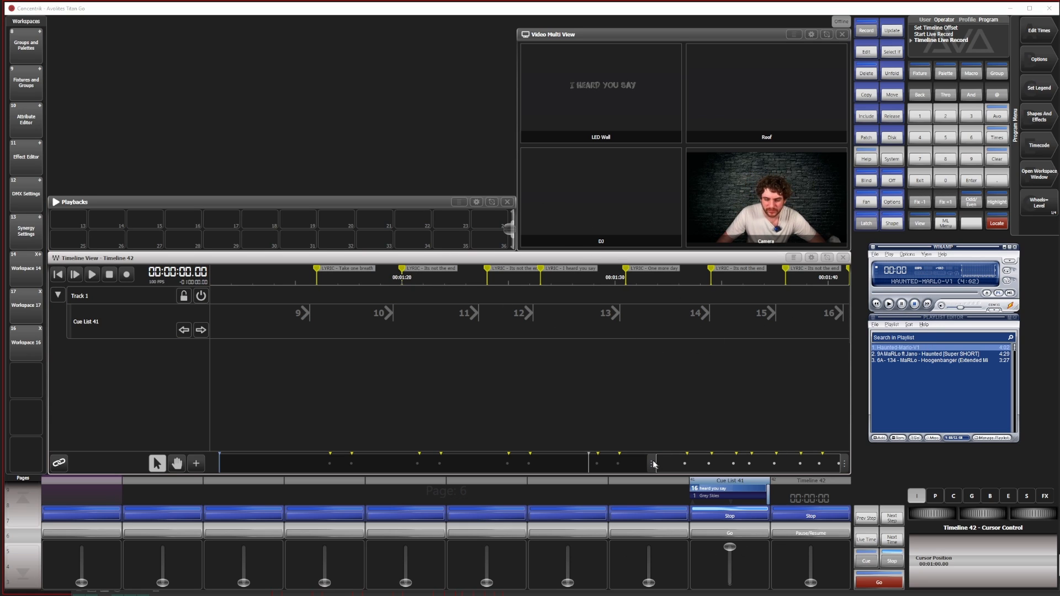
Review the recorded triggers and lyric markers in the timeline's table view, filtered to Track 1 and Markers, and close it
left_click_drag(653, 465, 131, 436)
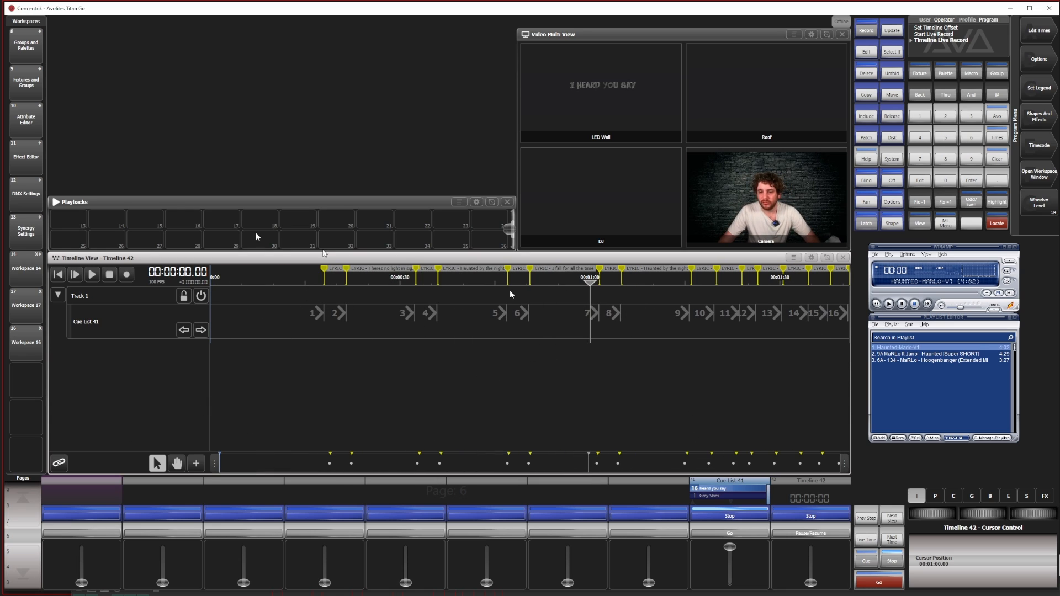
left_click(792, 259)
left_click(76, 284)
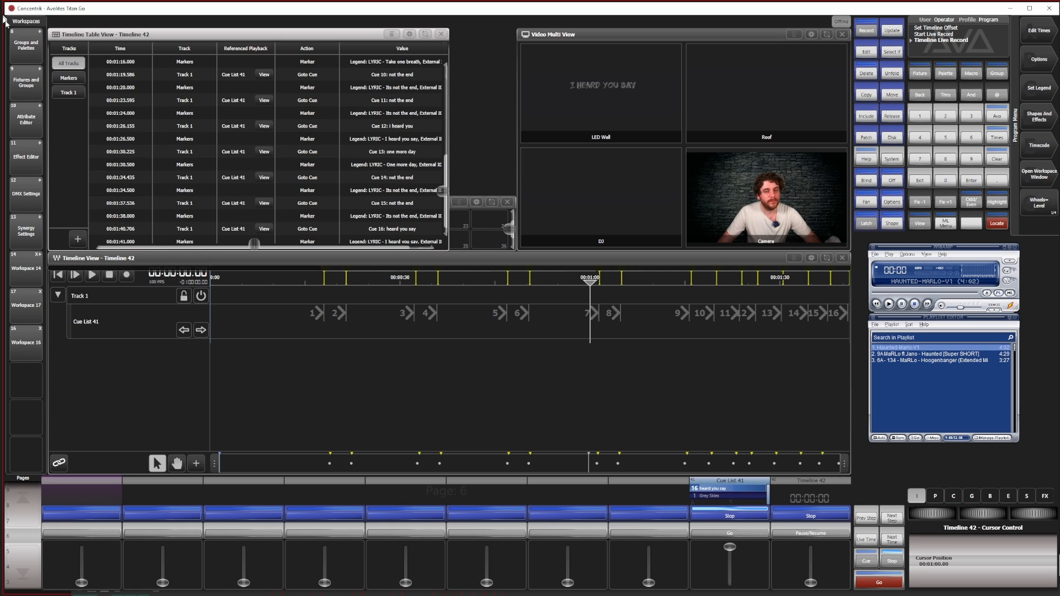
left_click(68, 92)
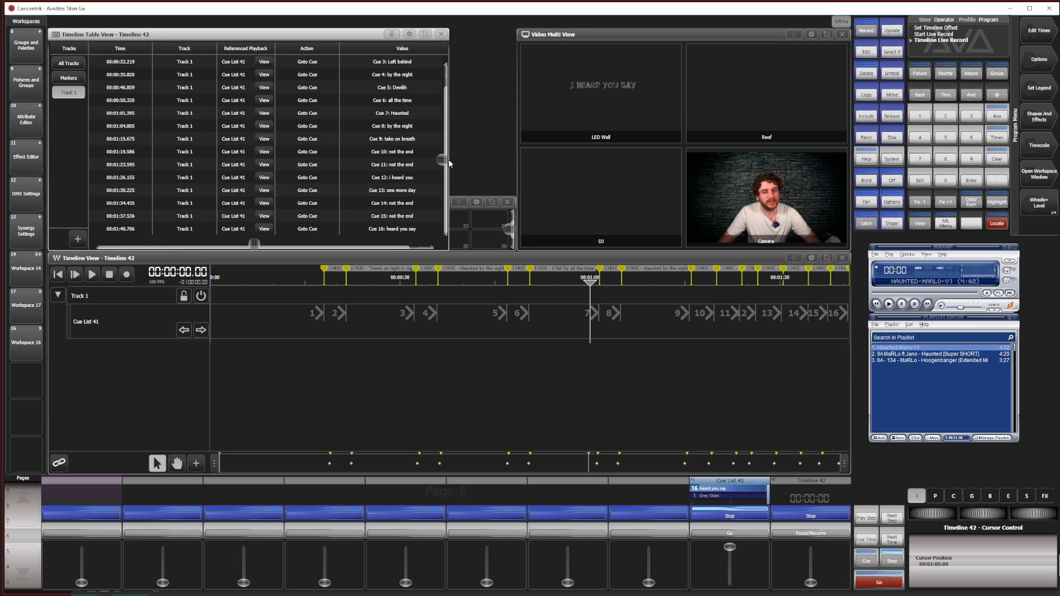
left_click_drag(449, 163, 449, 114)
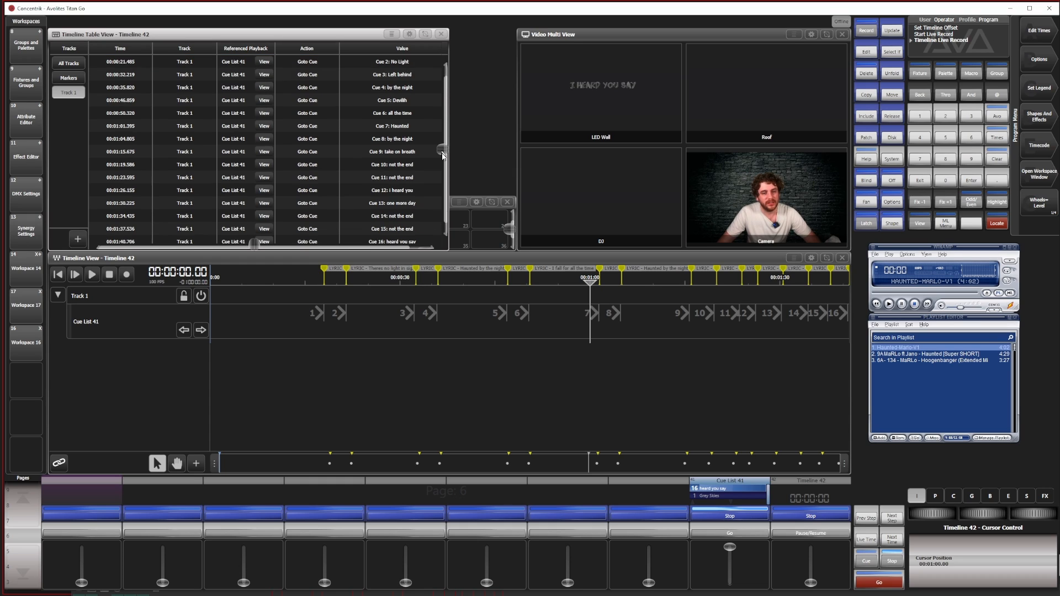
left_click(68, 78)
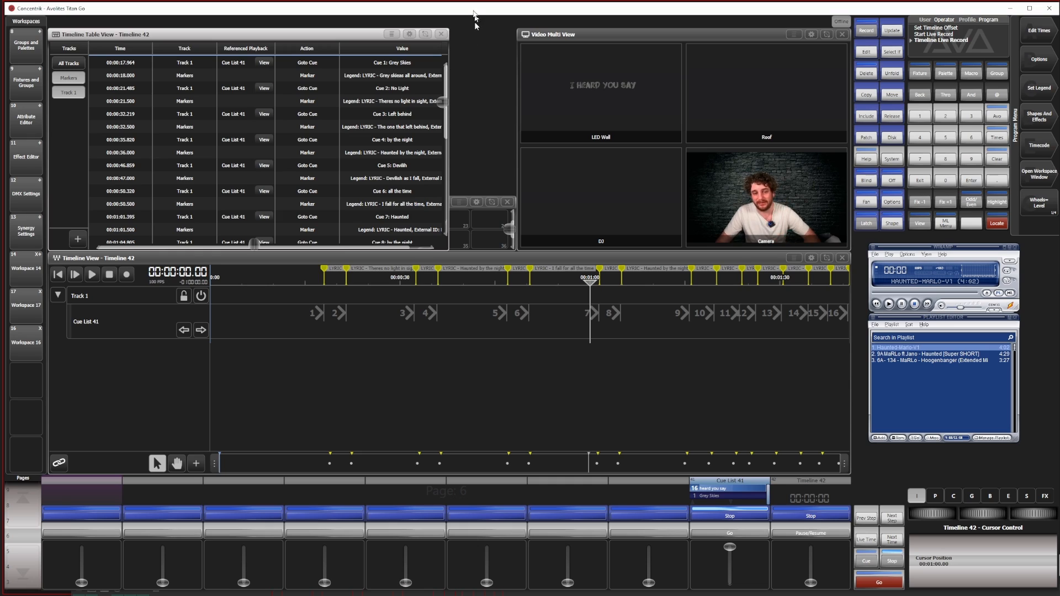
left_click(441, 35)
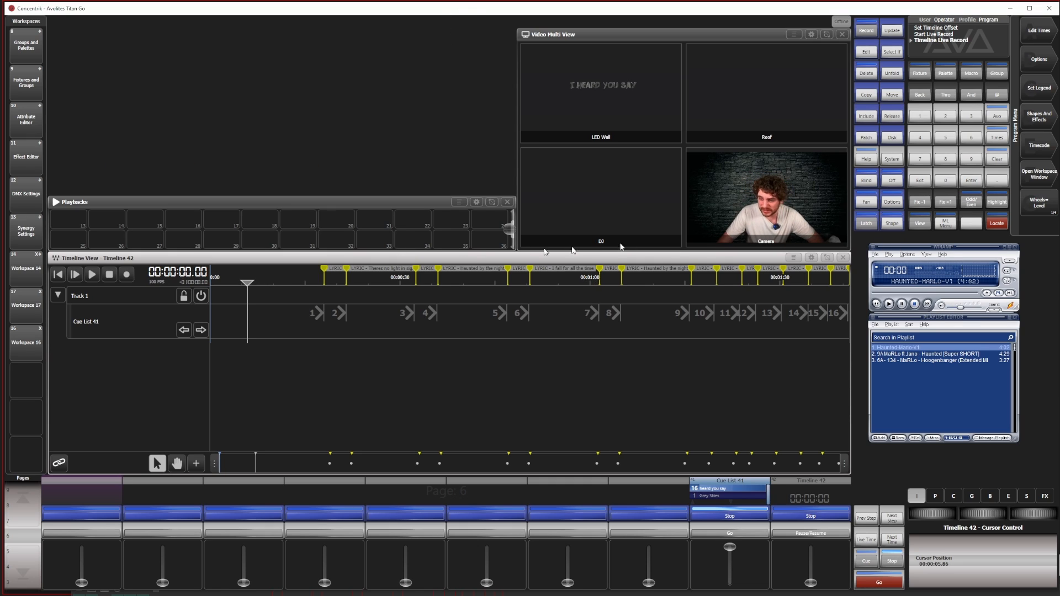
Move the Haunted (Super SHORT) version to the top of the playlist, play it against the timeline and stop it
left_click(313, 281)
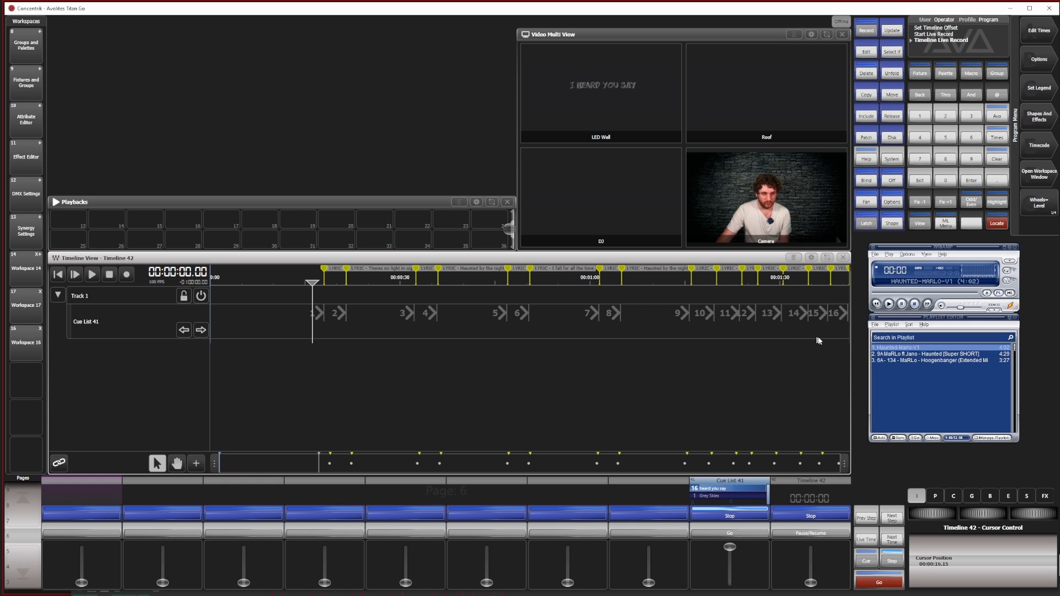
left_click_drag(917, 355, 909, 350)
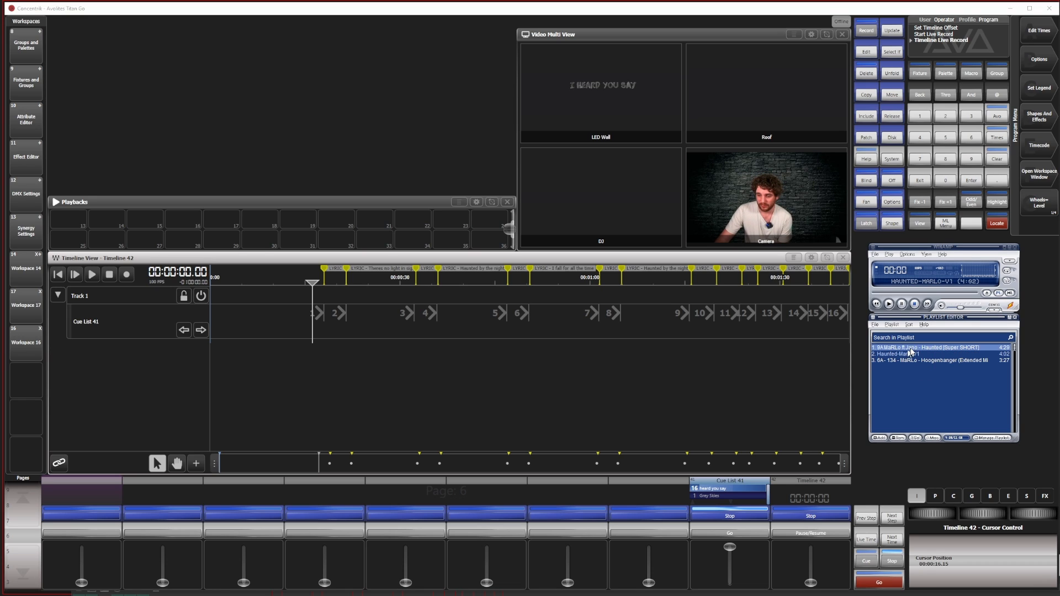
left_click(889, 305)
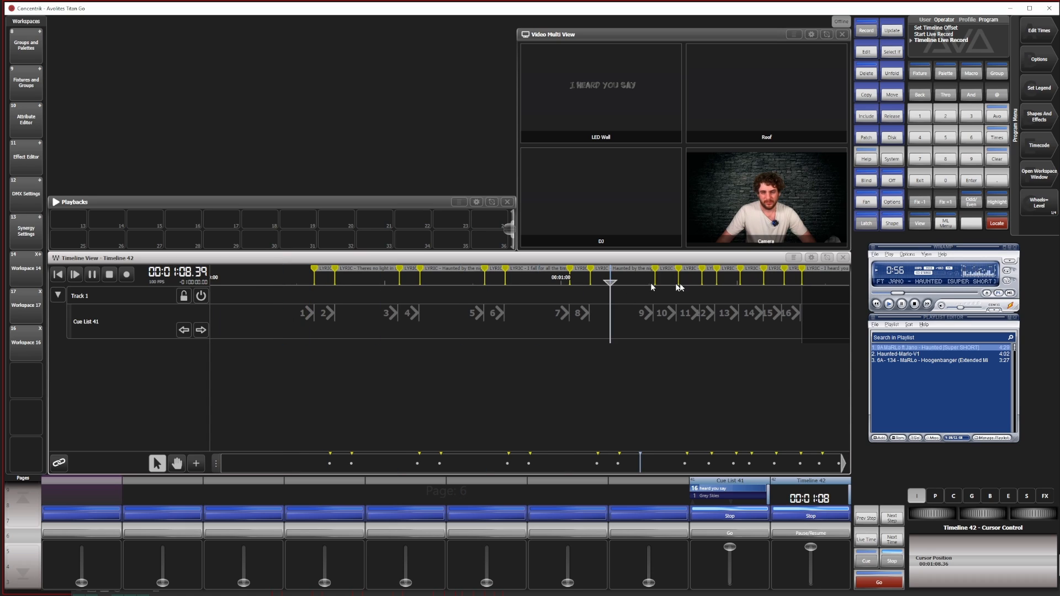
left_click(914, 304)
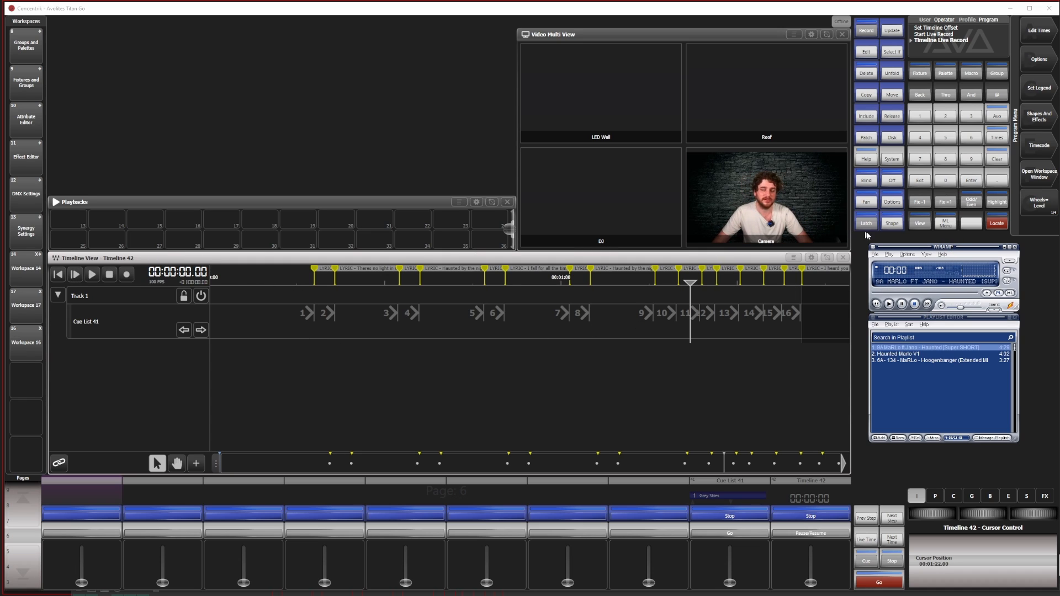
Import the Haunted_Lyrics marker file from the removable disk SHOWUSB01 in place of the timeline's existing markers
left_click(793, 258)
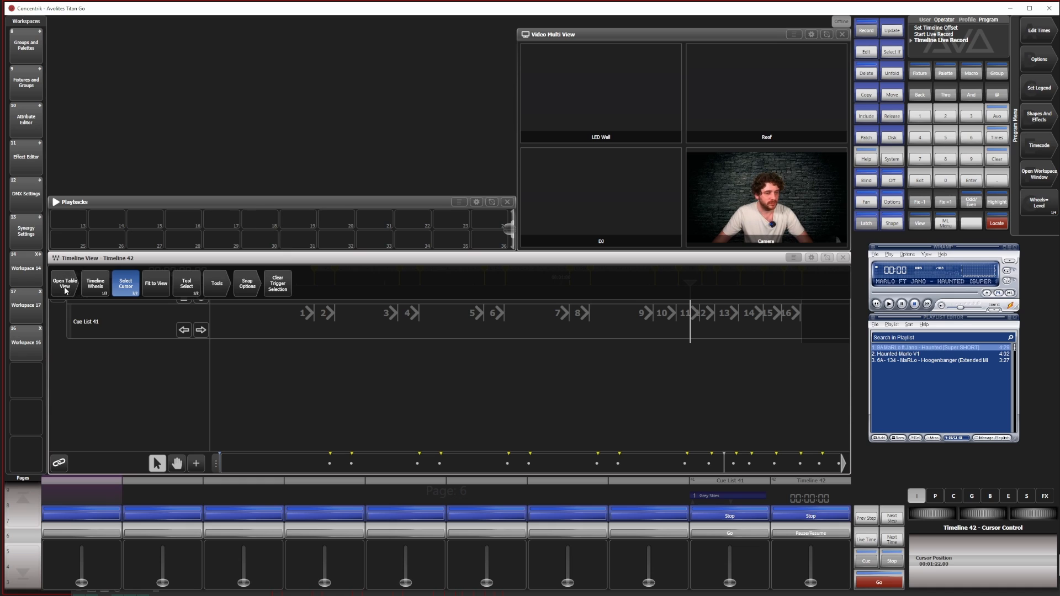
left_click(217, 283)
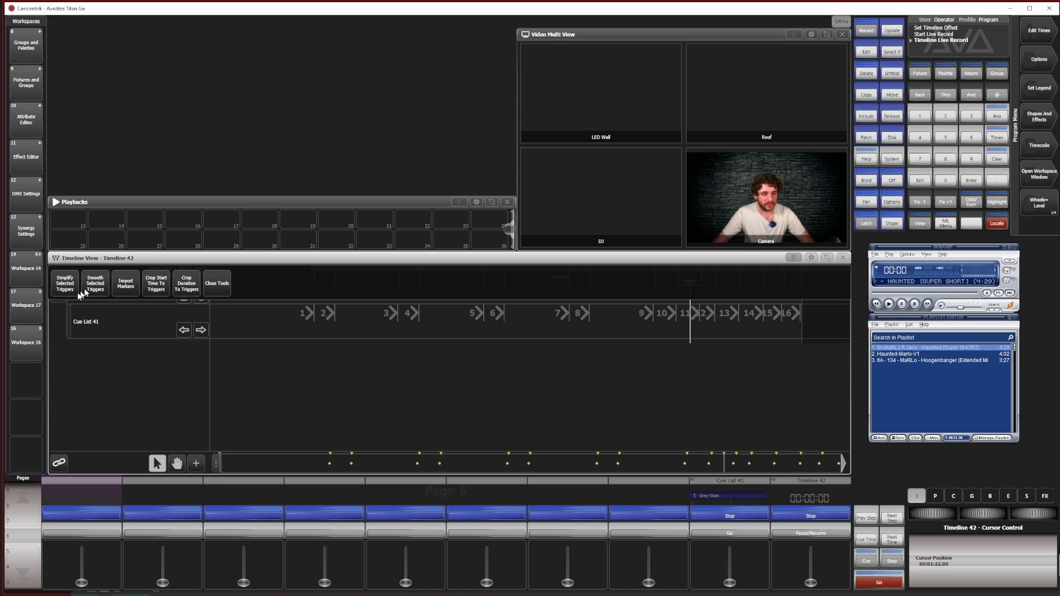
left_click(132, 282)
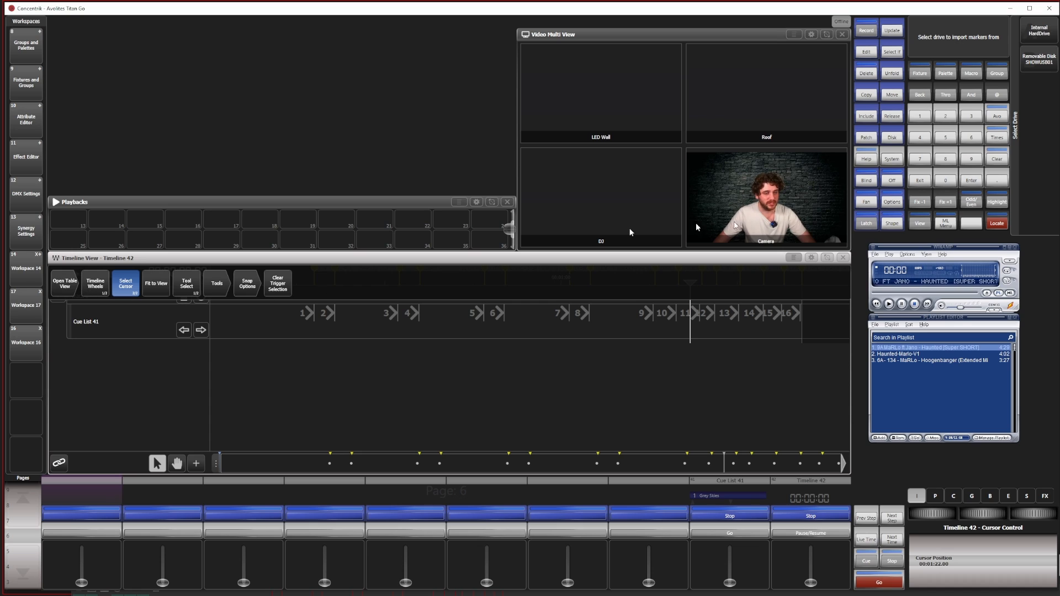
left_click(1039, 65)
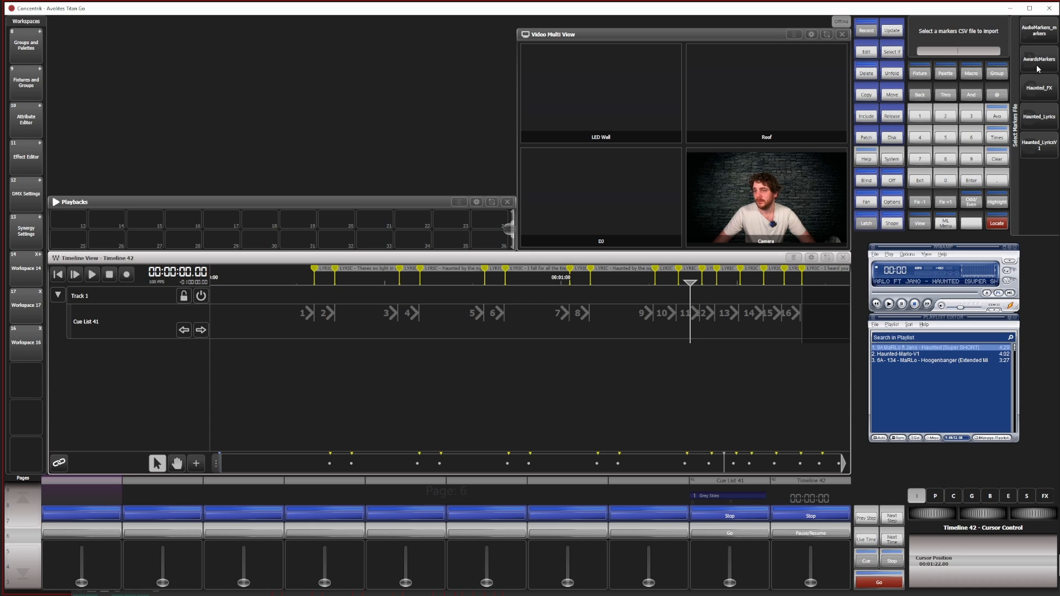
left_click(1039, 116)
left_click(1041, 32)
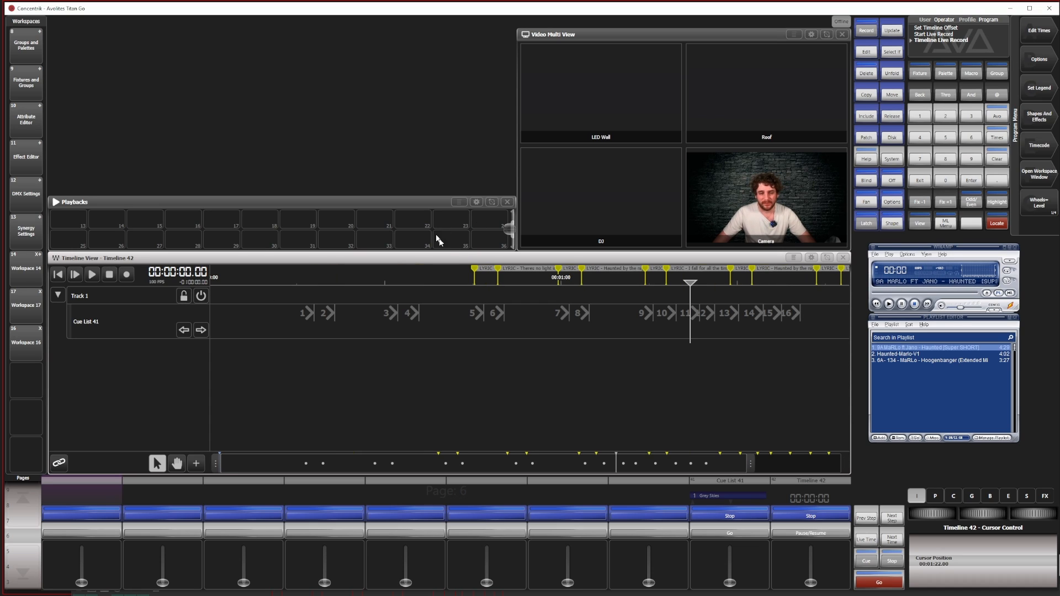
Shift all the cue triggers on Track 1 together so they line up with the newly imported lyric markers
left_click_drag(751, 468, 843, 467)
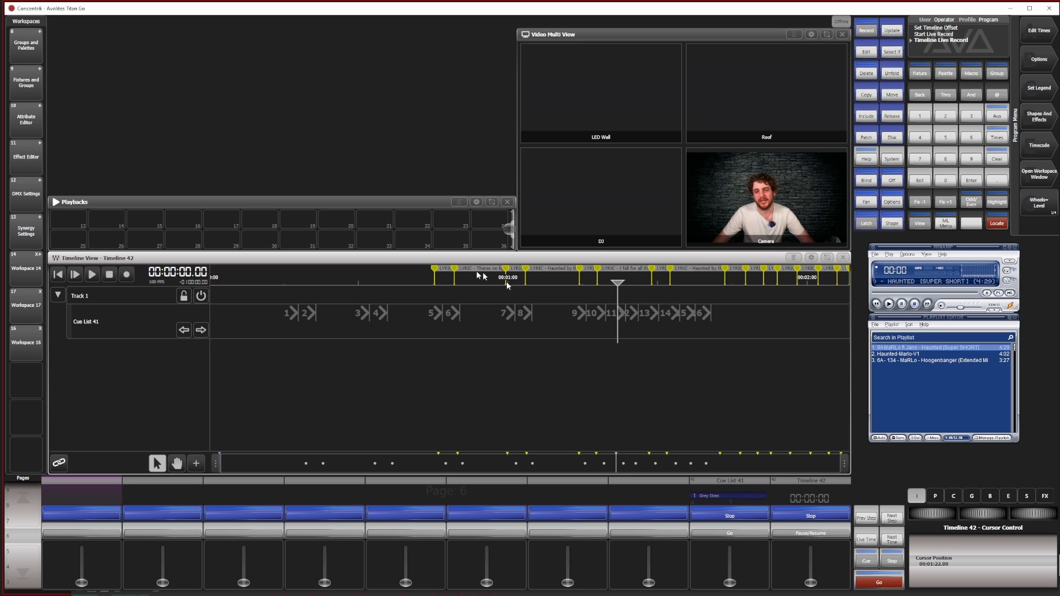
left_click_drag(268, 353, 716, 317)
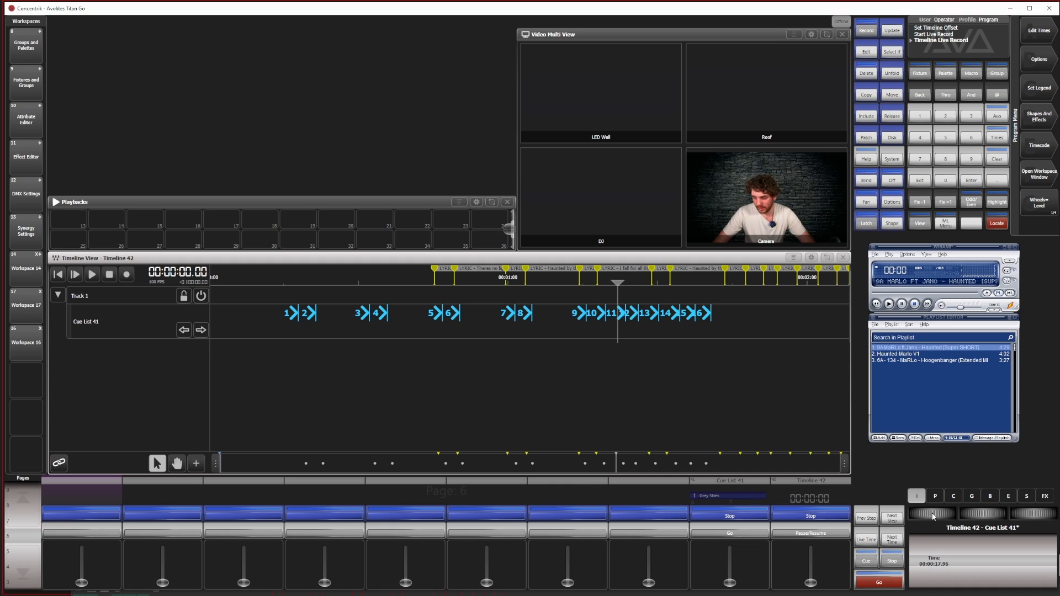
left_click_drag(932, 516, 975, 517)
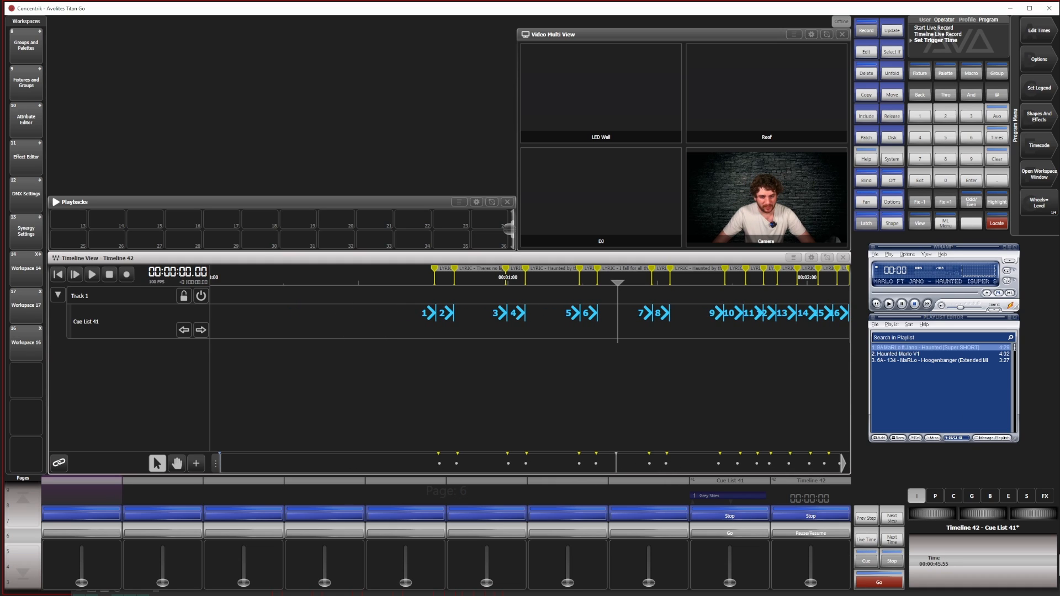
Play the song and timeline from just before the first lyric marker to check the shifted cues, and stop playback
left_click(421, 281)
key("space")
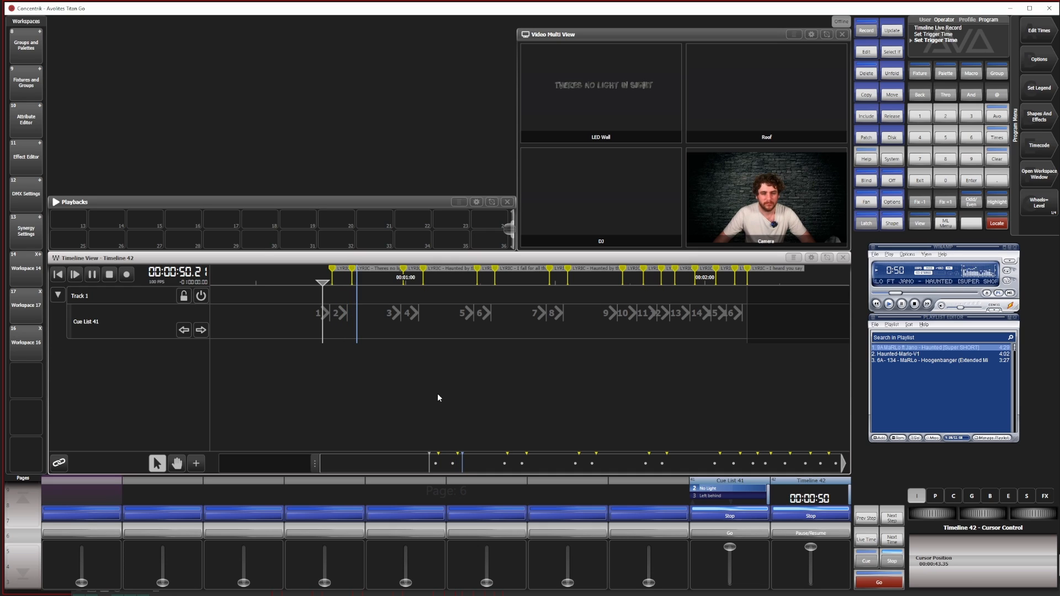
left_click(914, 304)
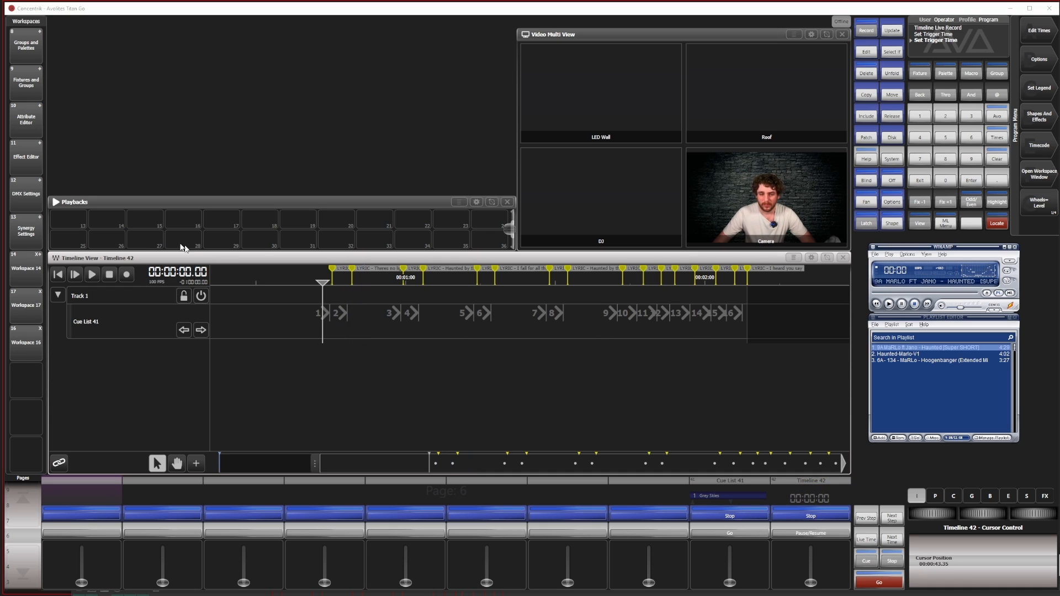
Select the triggers for cues 3 and 4 as a group, then those for cues 3 to 6, and clear each selection
left_click_drag(317, 467, 215, 467)
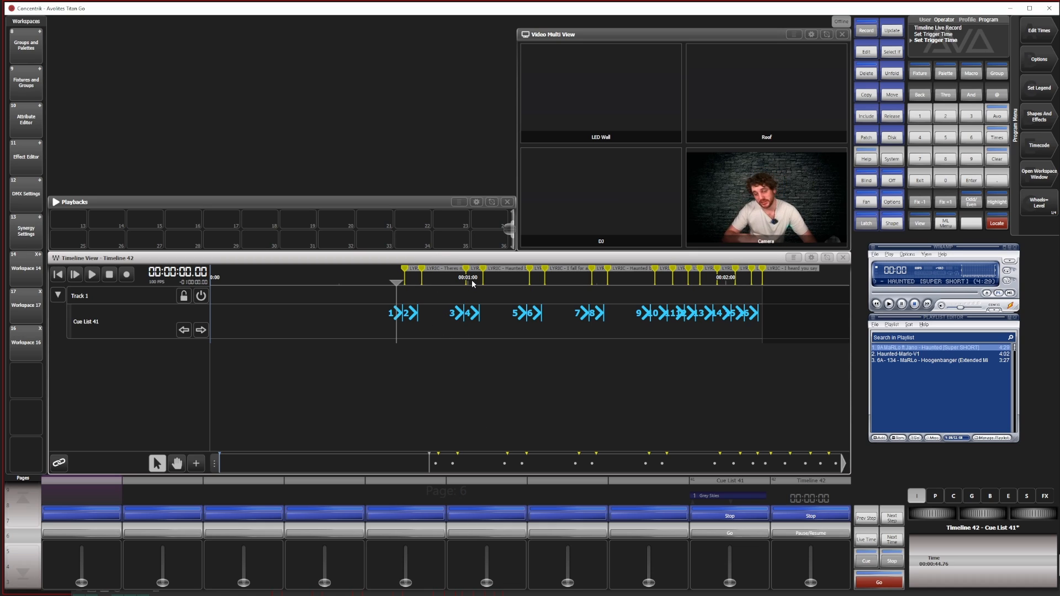
left_click(433, 327)
left_click_drag(429, 350, 508, 302)
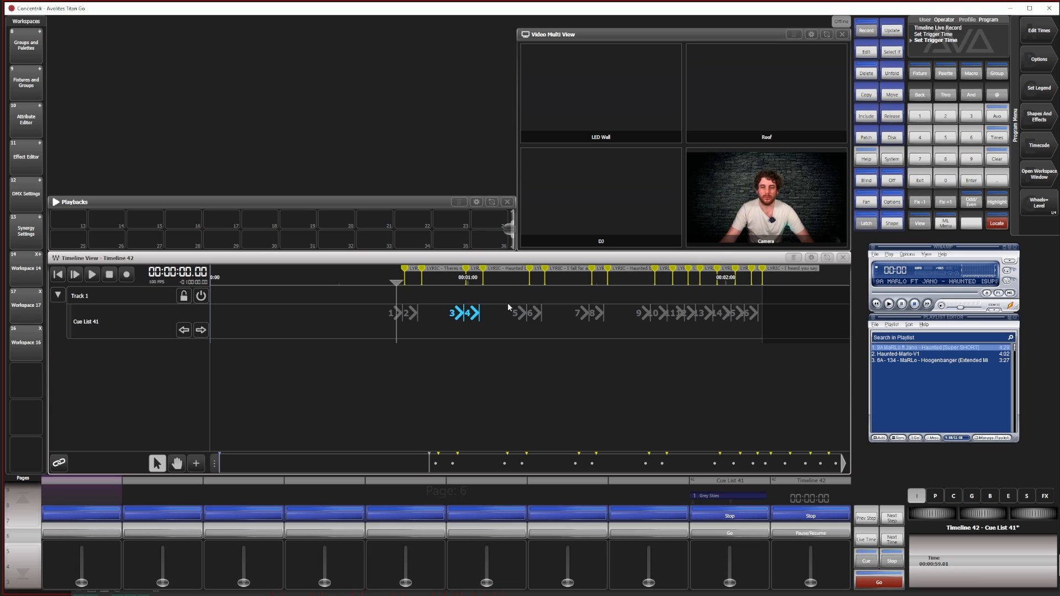
left_click(437, 341)
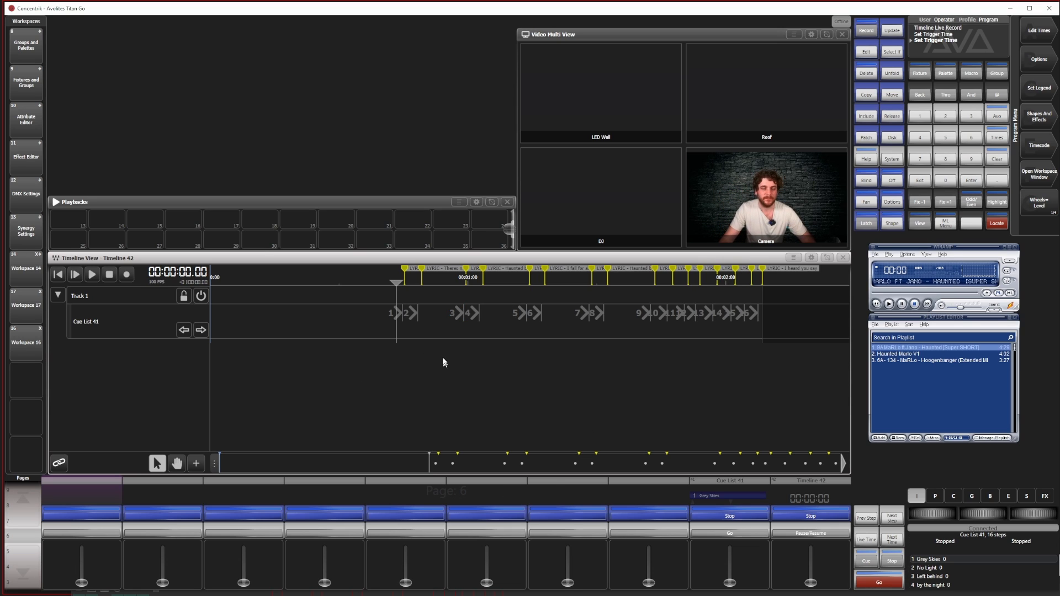
left_click_drag(445, 362, 537, 310)
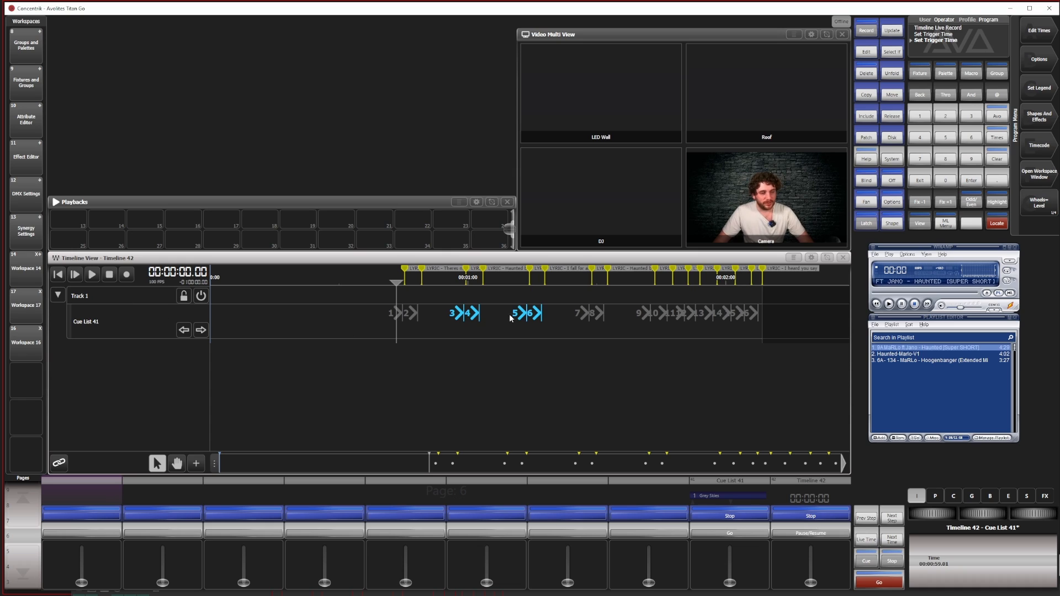
left_click(349, 317)
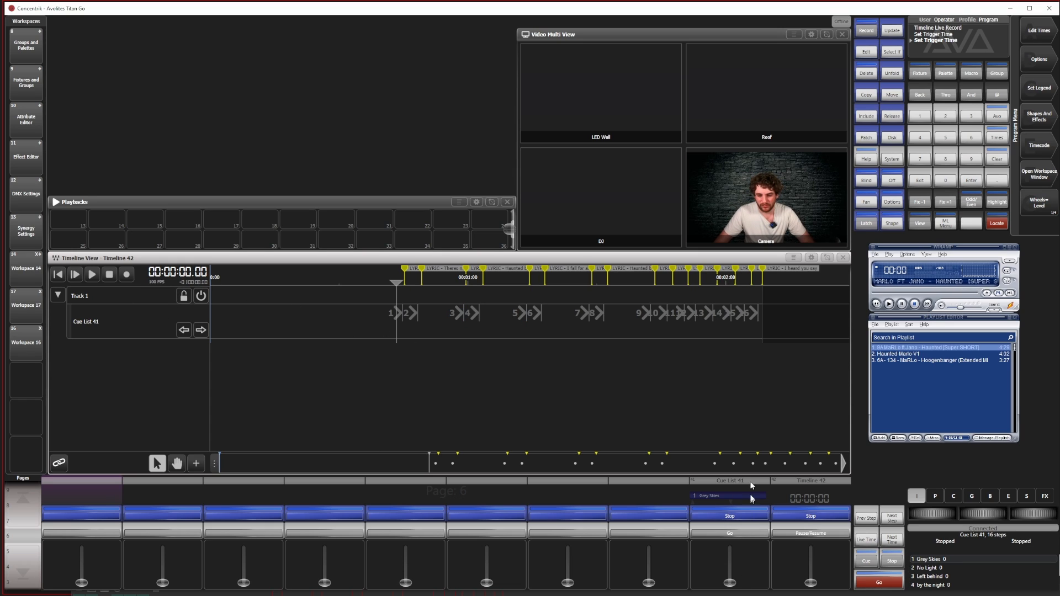
Live-record the cue list's fader rising to full on Track 1, starting at about 00:00:31, and end the recording
left_click(125, 273)
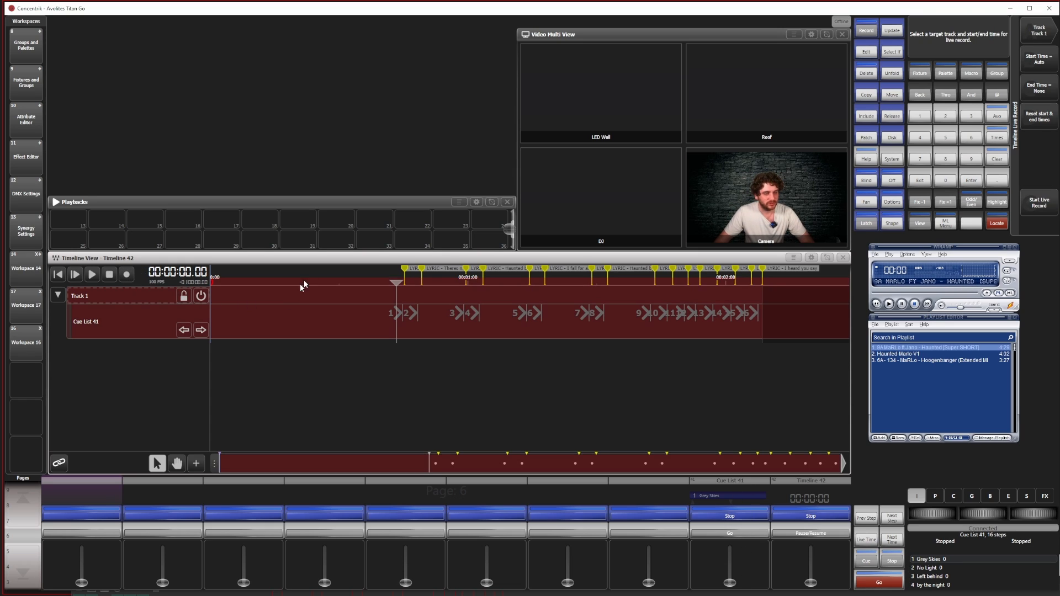
left_click(386, 289)
left_click(92, 274)
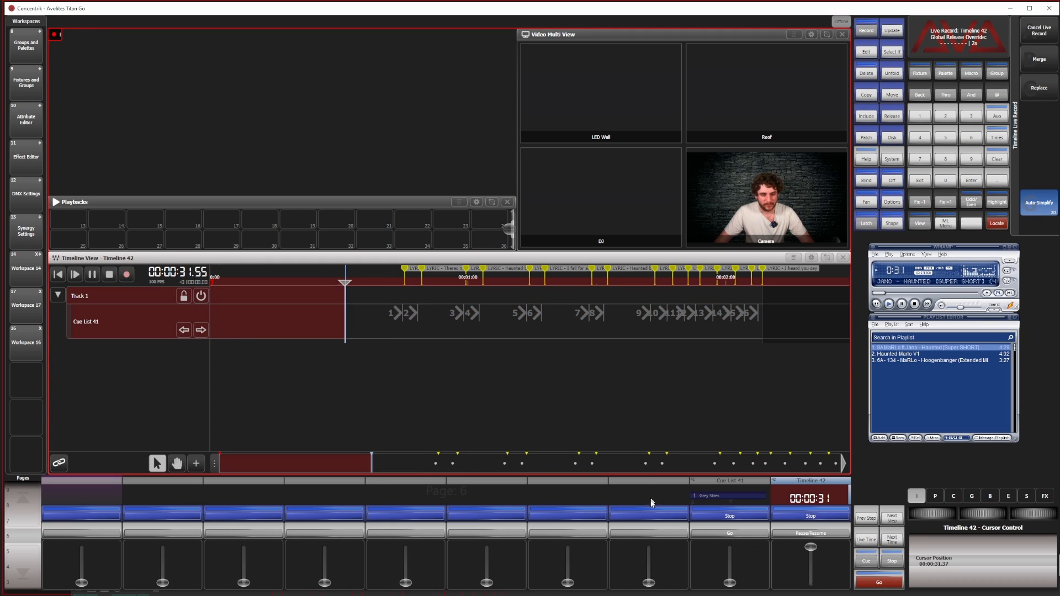
left_click_drag(729, 582, 730, 547)
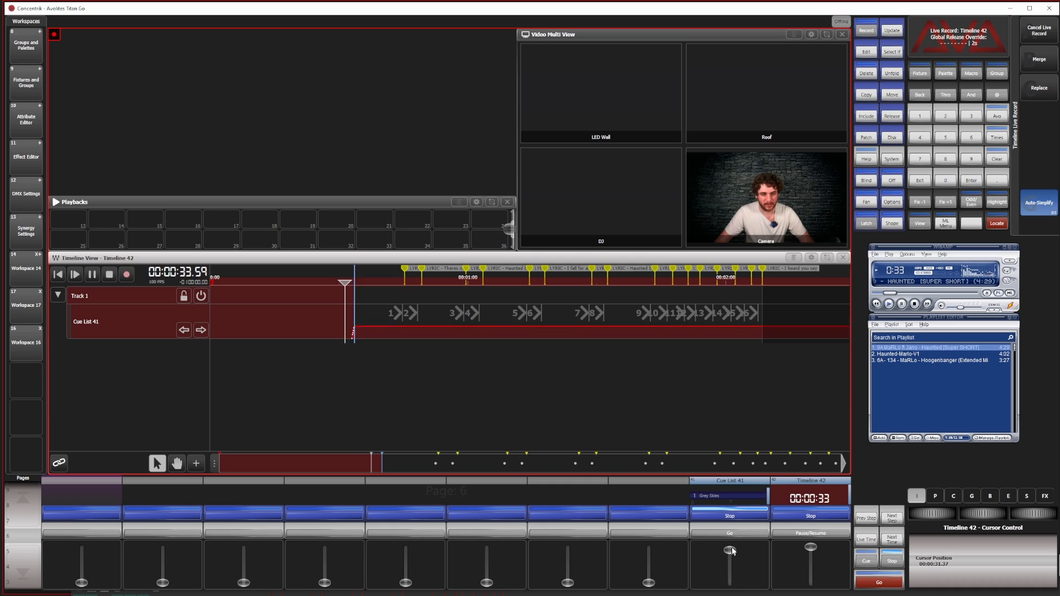
left_click(127, 275)
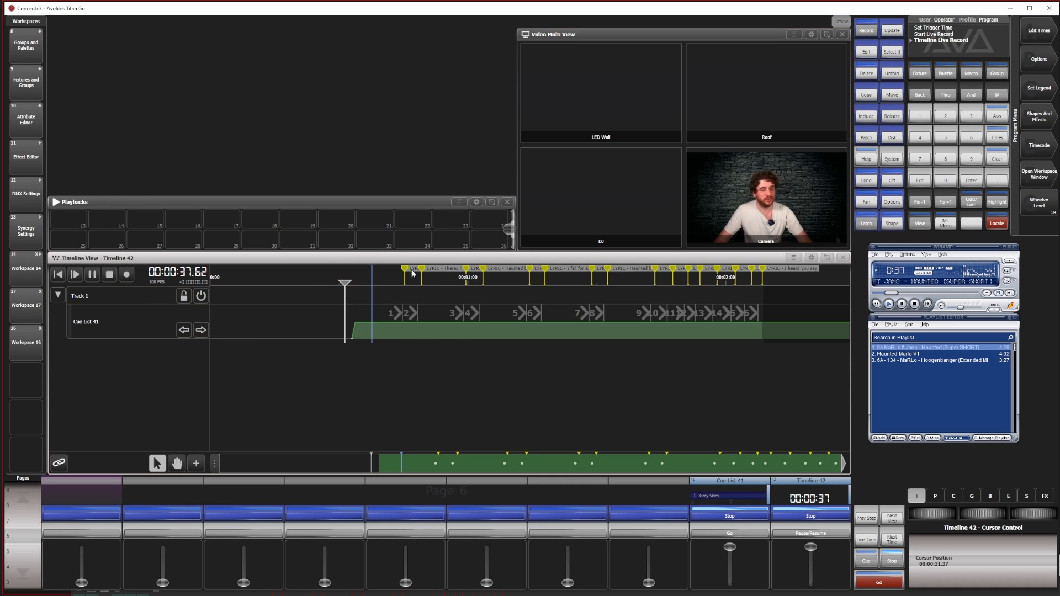
Move the recorded fader level trigger on Track 1 to 00:00:39.52, closer to the first lyric cue
left_click(353, 333)
scroll(940, 515, "up", 10)
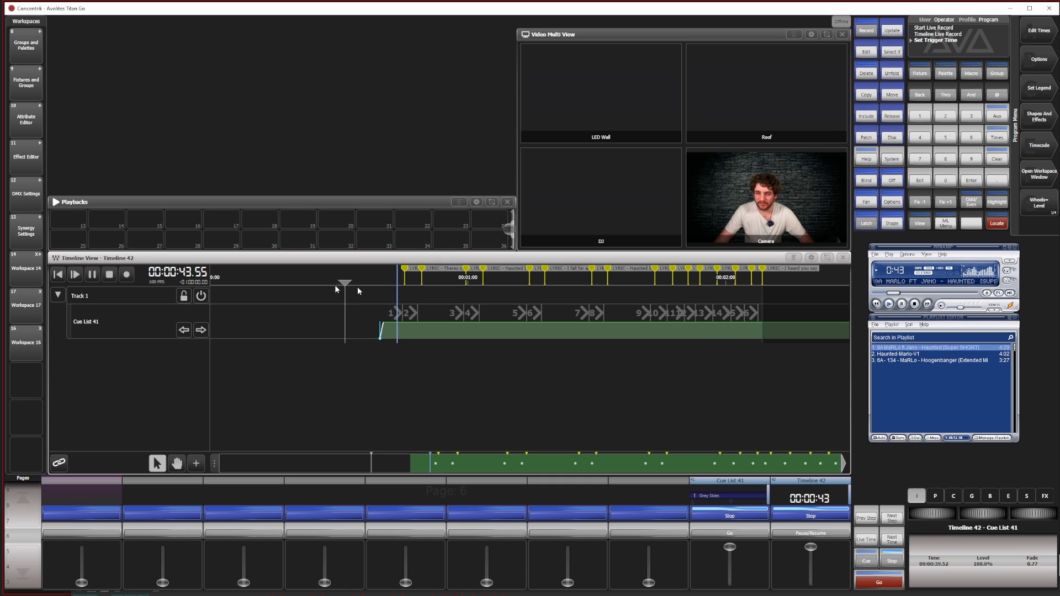
Stop the timeline's playback and rename Track 1 as Lyrics
left_click(110, 276)
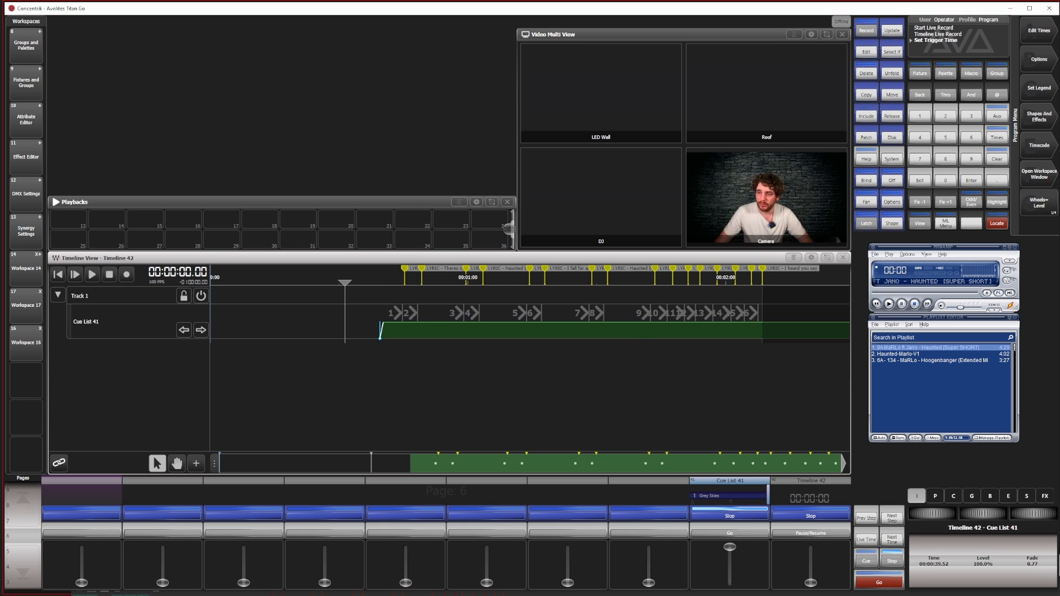
left_click(1039, 89)
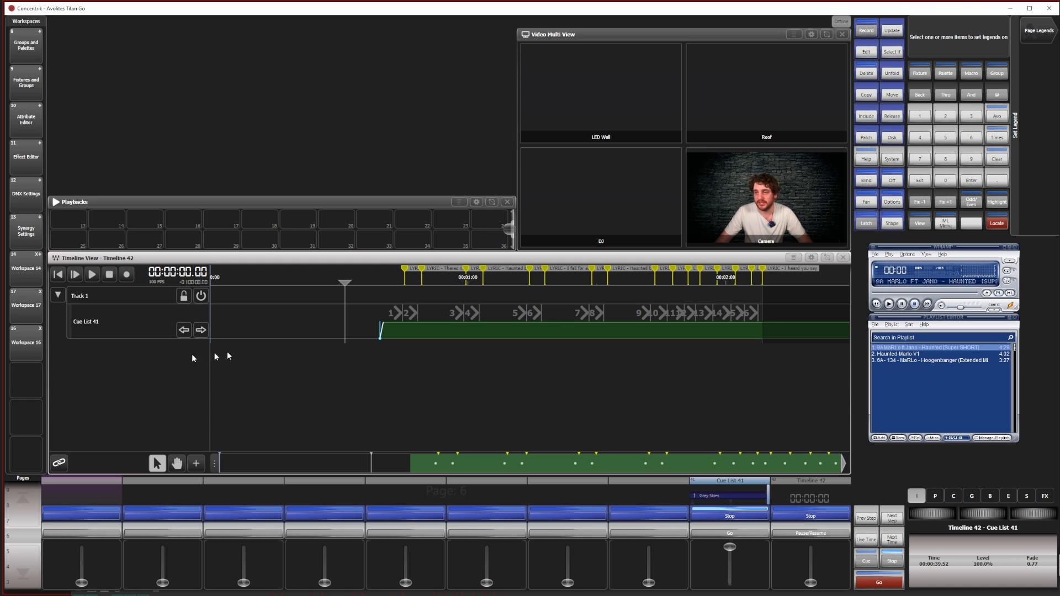
left_click(118, 307)
type("L")
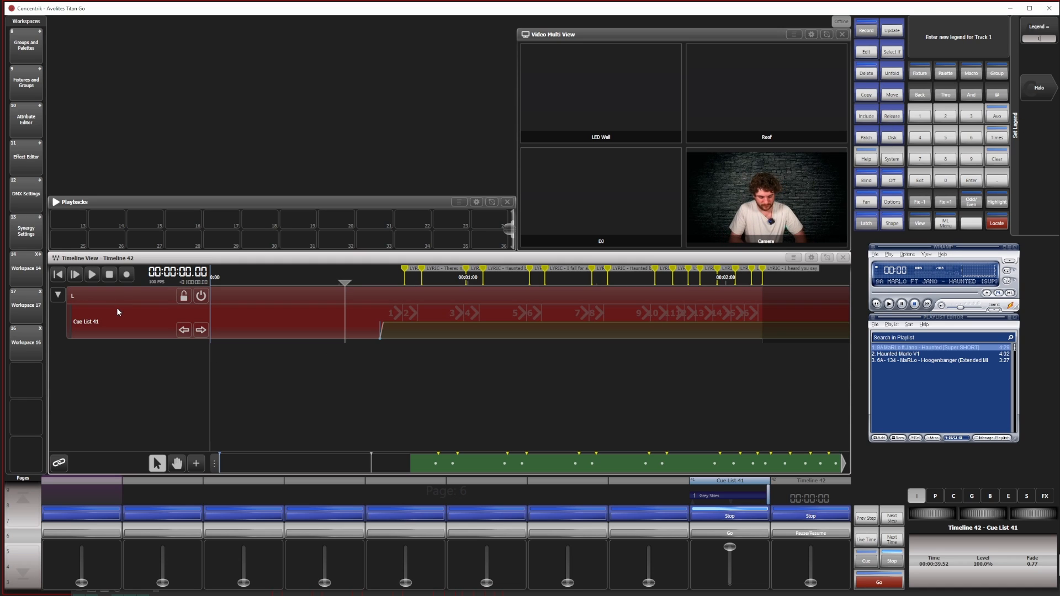
type("yrics")
key("Return")
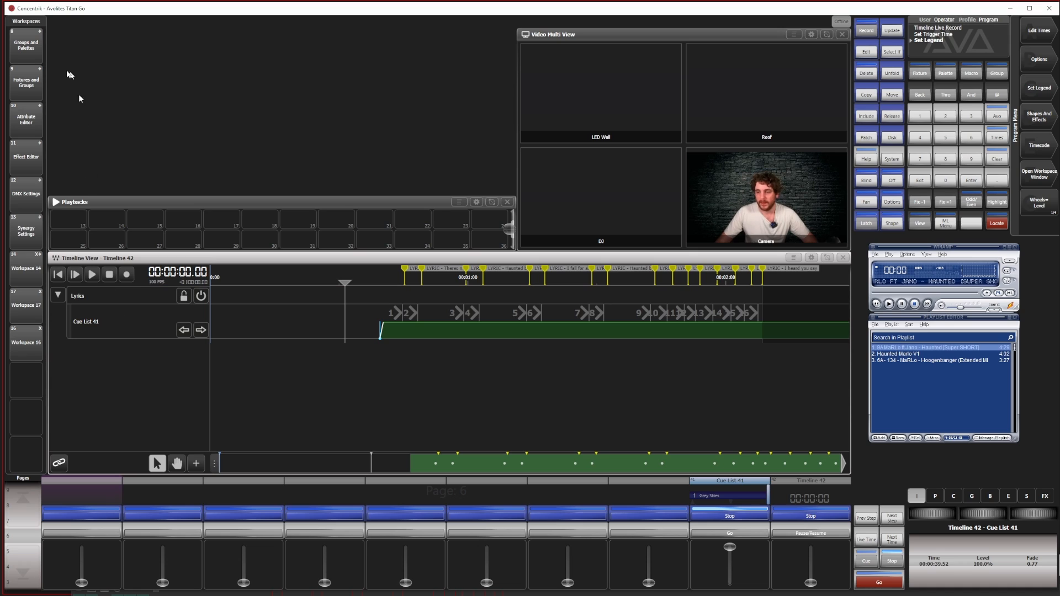
Lock the Lyrics track against edits and collapse it in the timeline
left_click(184, 296)
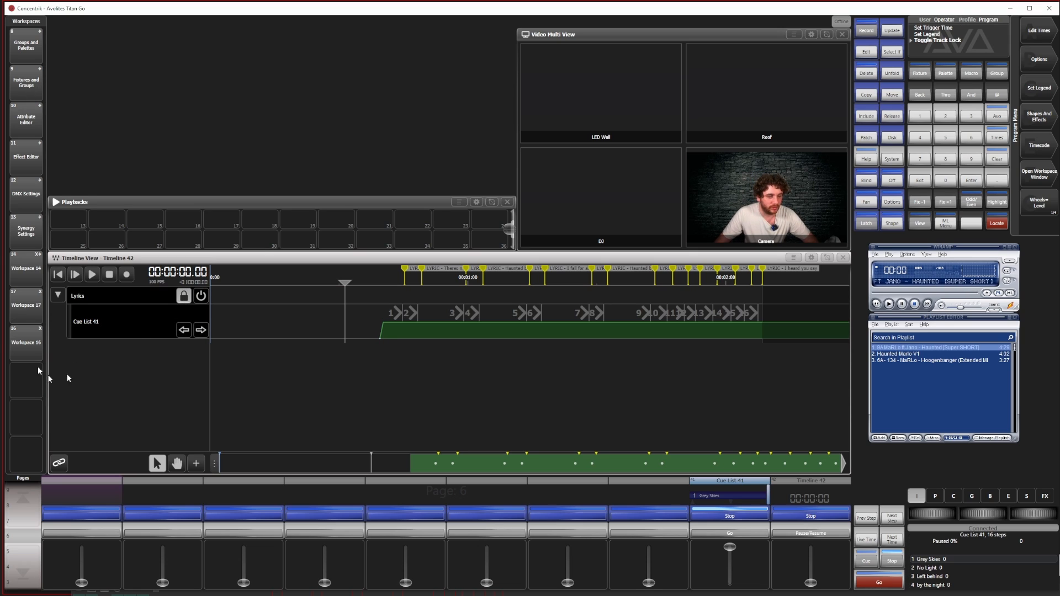
left_click(56, 297)
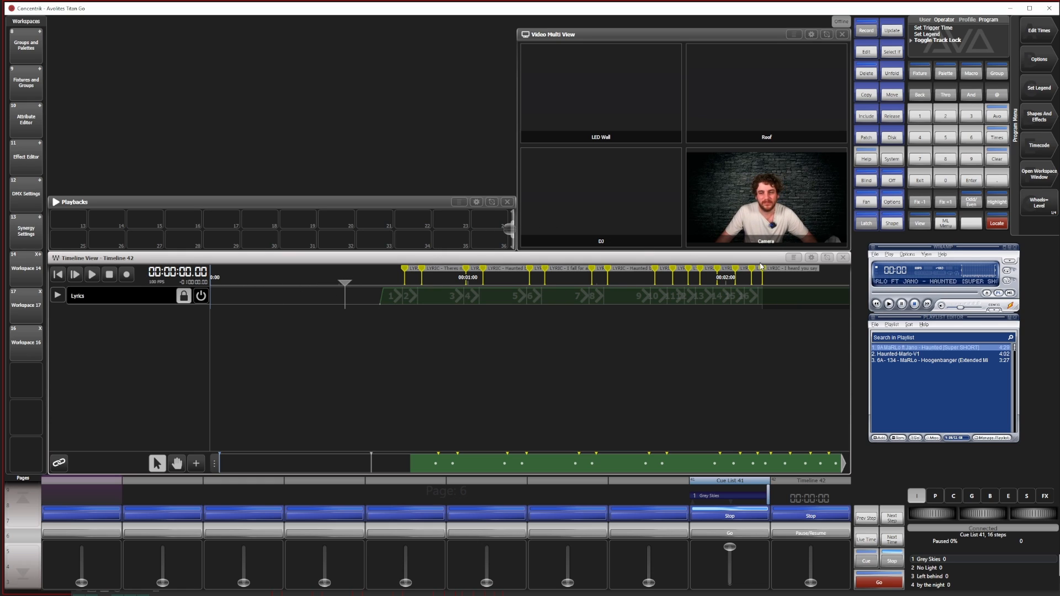
Import the Haunted_FX marker file into Timeline 42 in place of the existing lyric markers
left_click(794, 258)
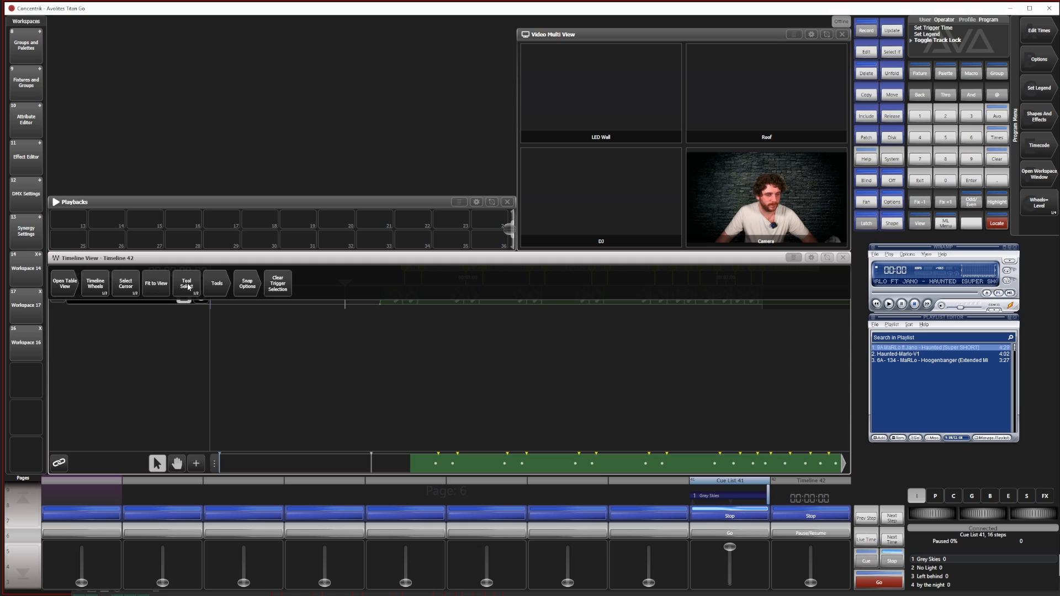
left_click(216, 285)
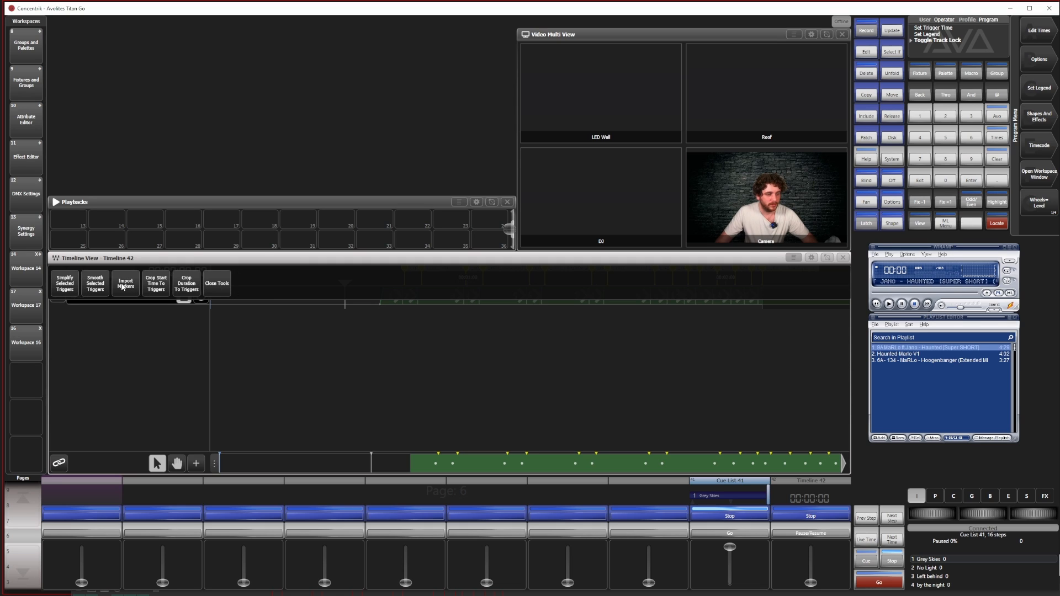
left_click(122, 285)
left_click(1040, 59)
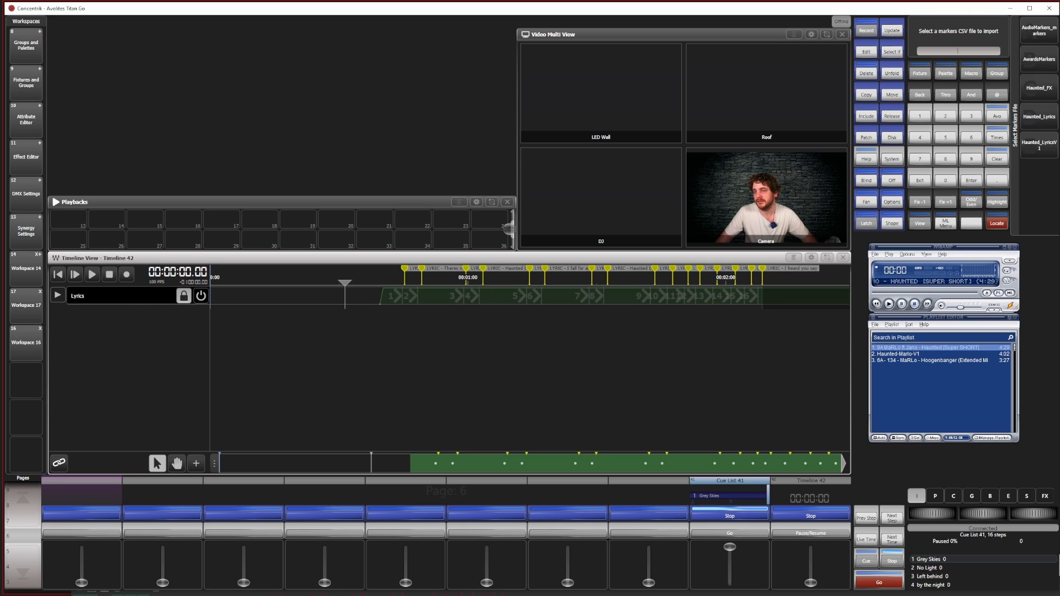
left_click(1037, 92)
left_click(1040, 31)
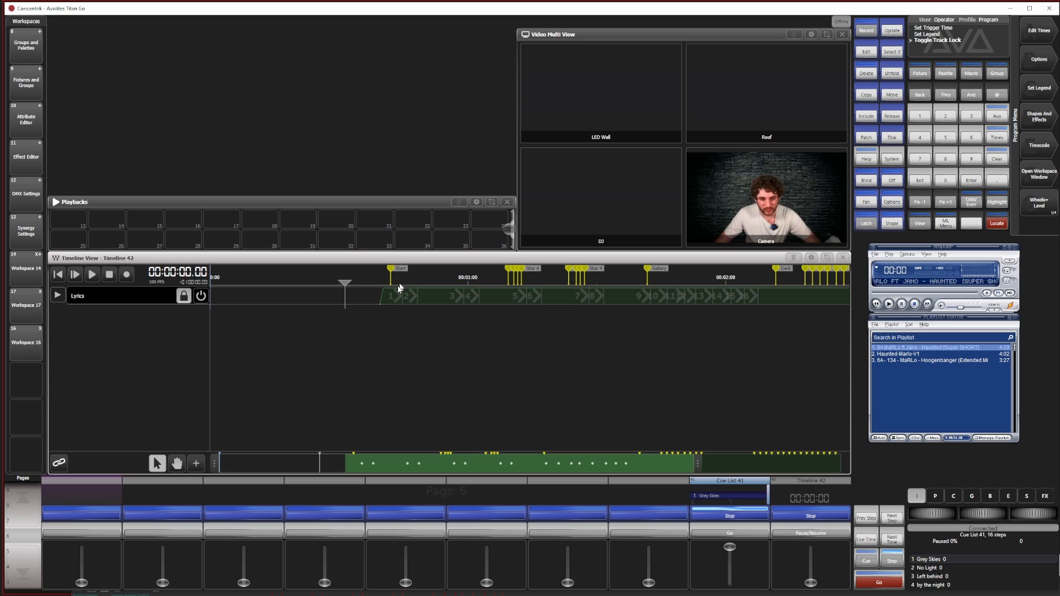
Move the timeline cursor to 00:00:29.78 and lower the Cue List 41 fader to zero
left_click_drag(381, 275, 339, 284)
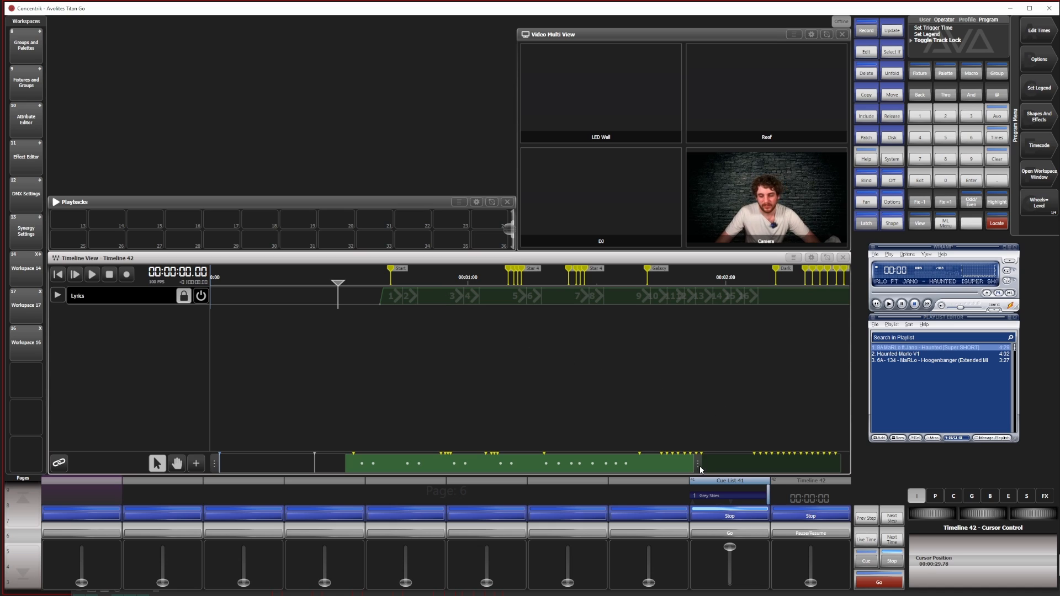
left_click_drag(730, 547, 729, 583)
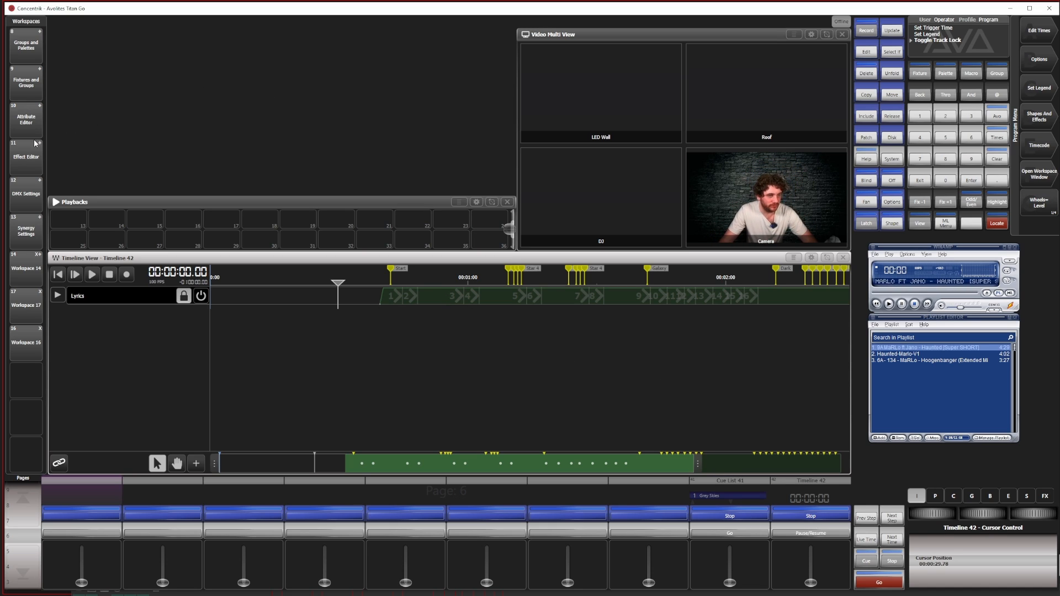
In Workspace 14, raise the Wall - BG layer's dimmer and give it the Cinematic dark clouds clip from the Haunted bank
left_click(37, 267)
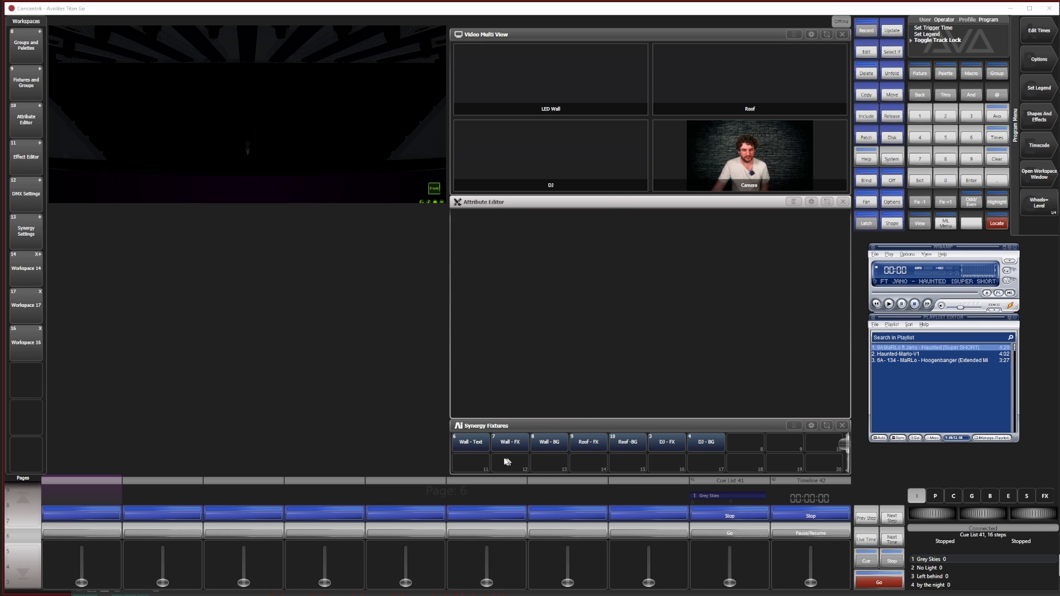
left_click(549, 443)
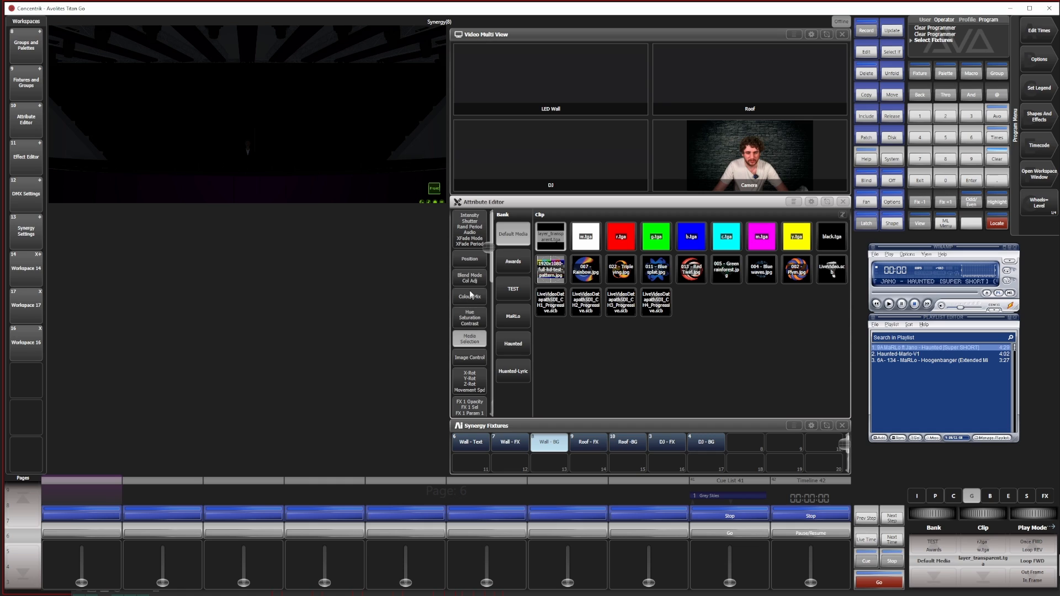
left_click(473, 237)
left_click_drag(511, 410, 503, 203)
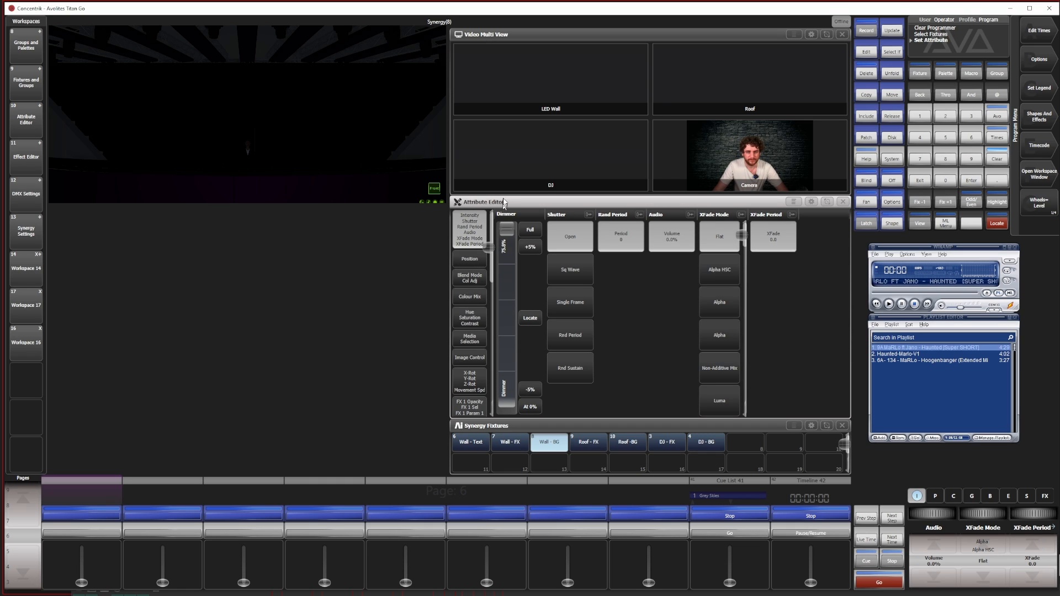
left_click(476, 341)
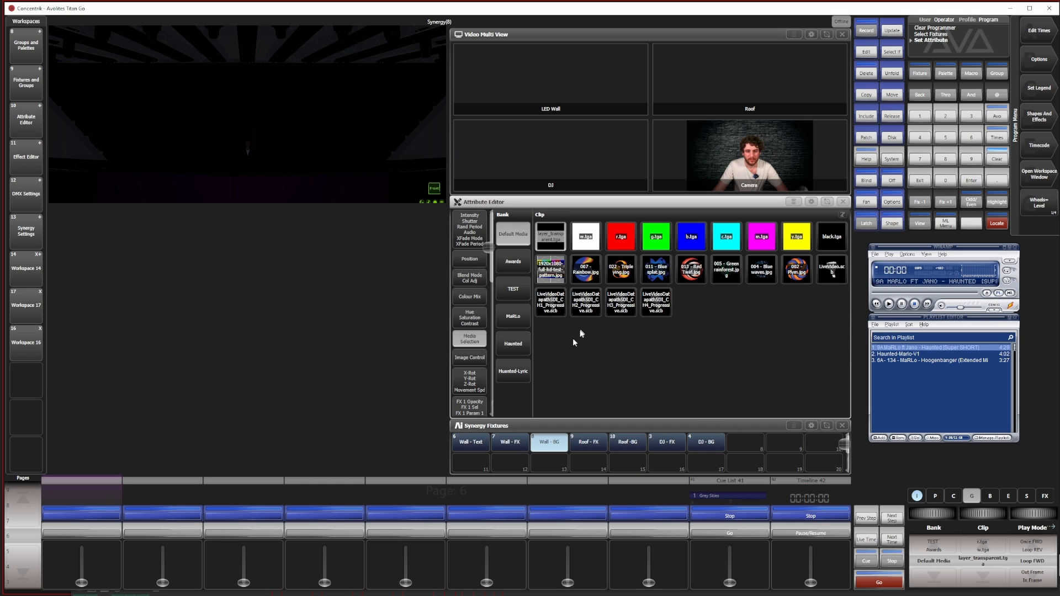
left_click(505, 351)
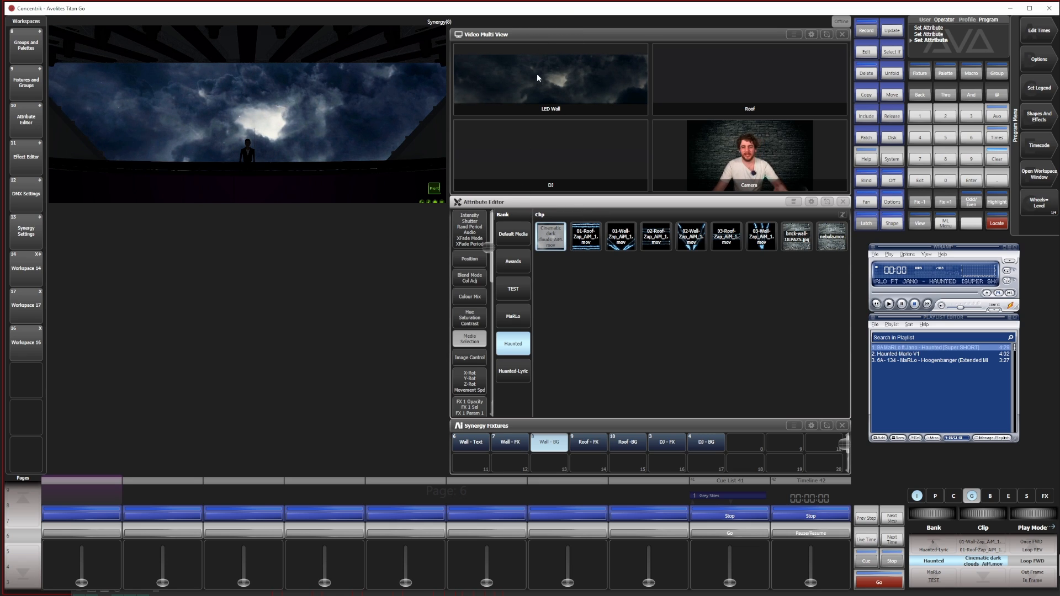
Give the DJ - BG layer the brick-wall image from the Haunted bank and raise its dimmer to 100%
left_click(709, 444)
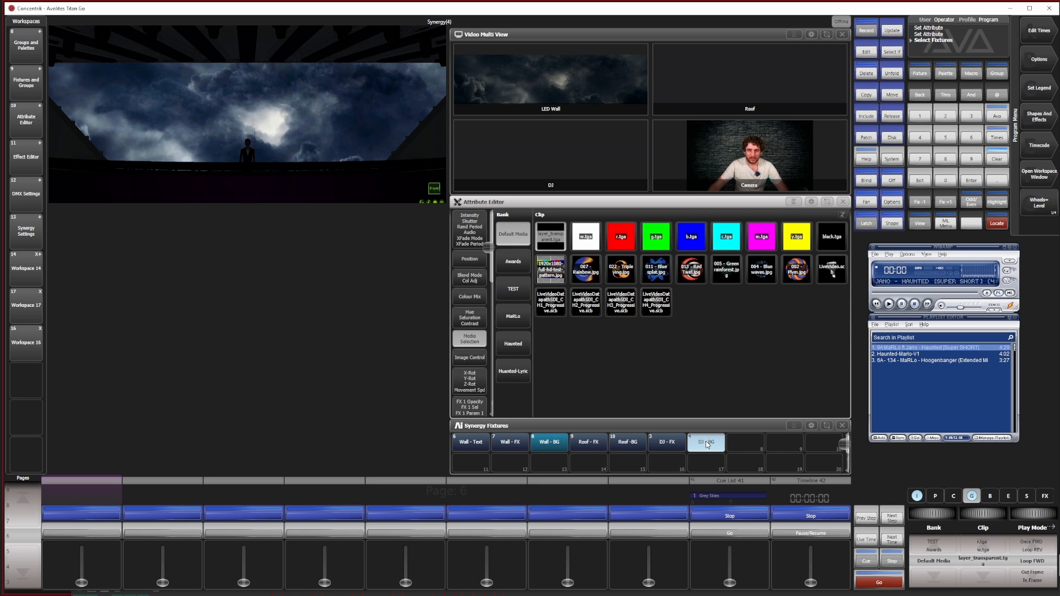
left_click(513, 344)
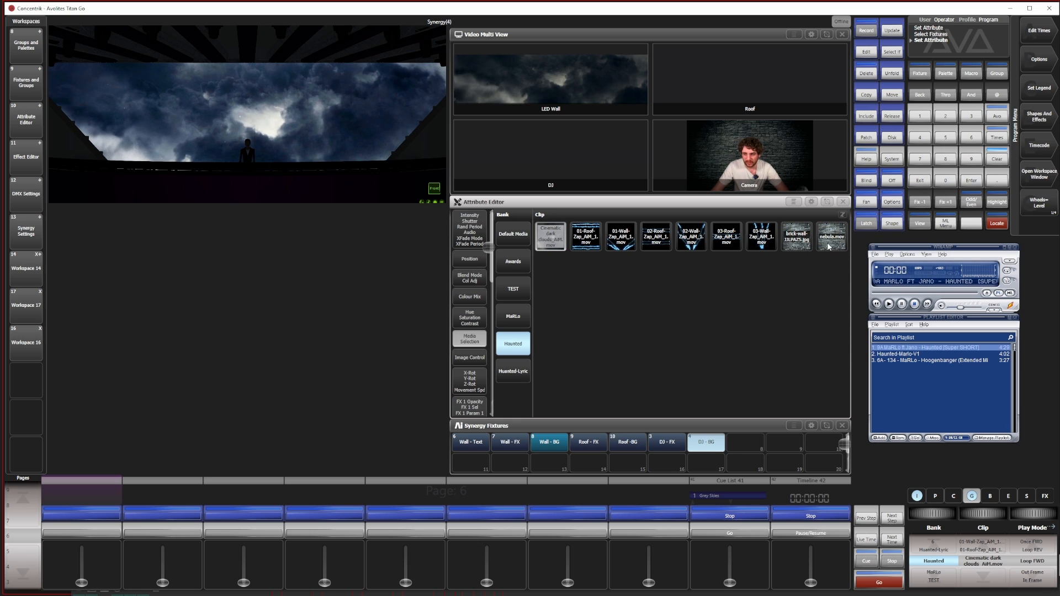
left_click(797, 237)
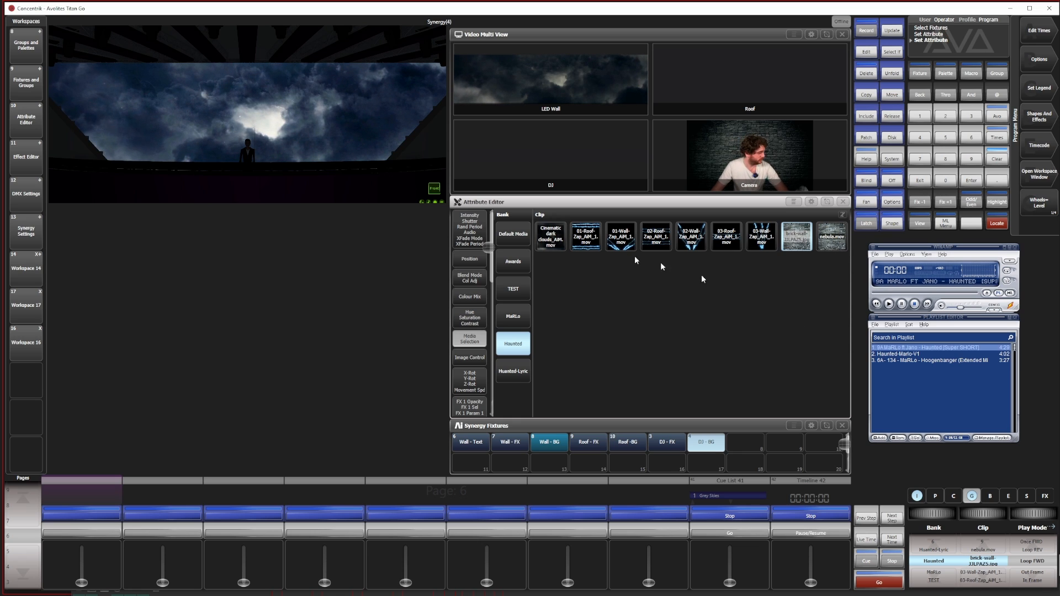
left_click(471, 227)
left_click_drag(504, 412, 505, 229)
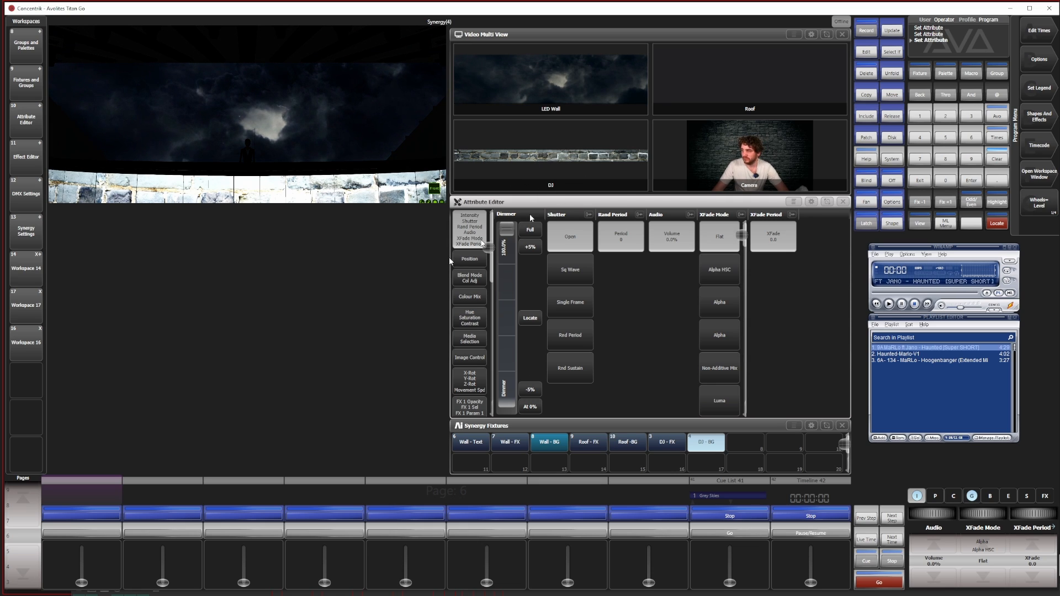
Lower the DJ - BG layer's dimmer to 15% and try adjusting its image contrast
left_click_drag(506, 229, 513, 292)
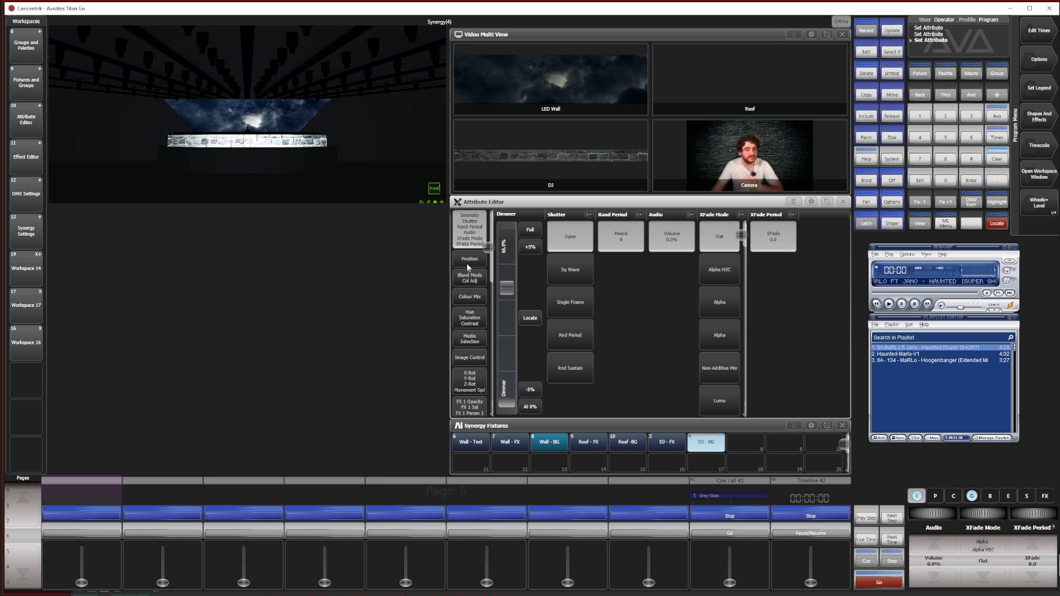
left_click(470, 318)
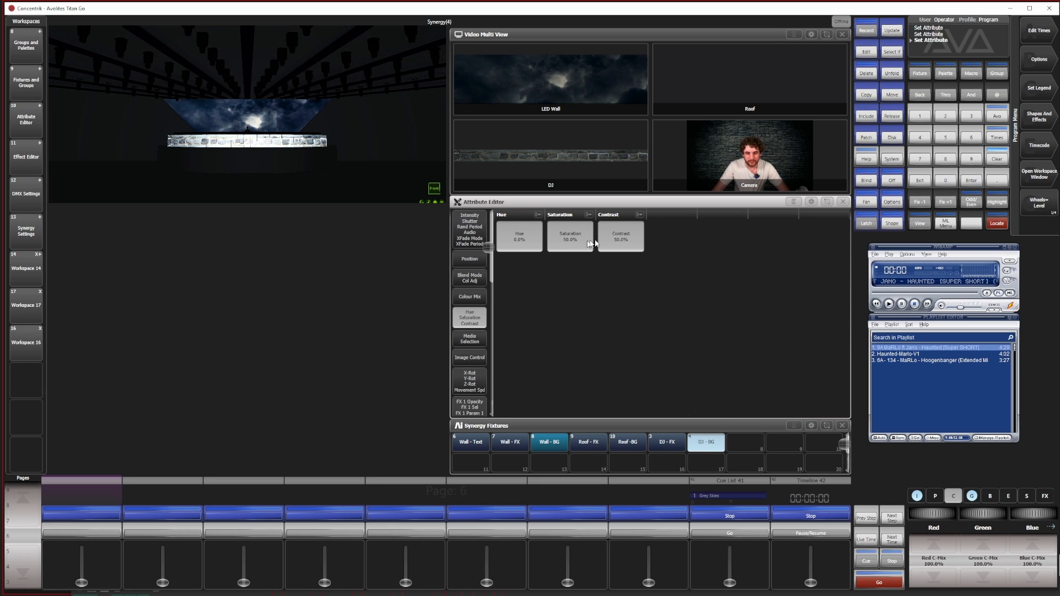
left_click(621, 236)
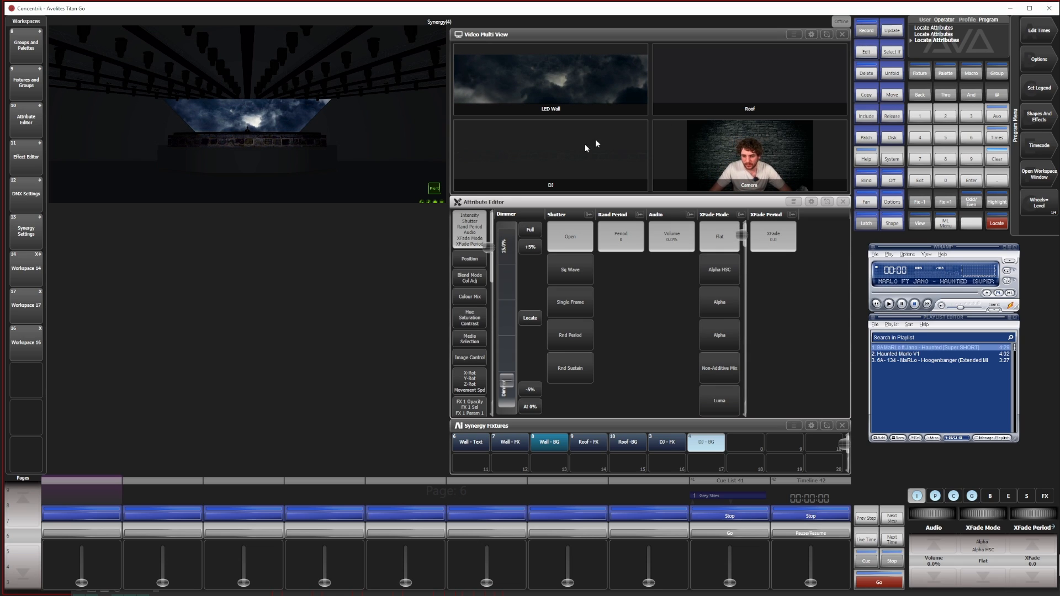
Record the clouds and brick-wall look as a cue on the empty playback beside Cue List 41 and name it Sky bg
left_click(866, 30)
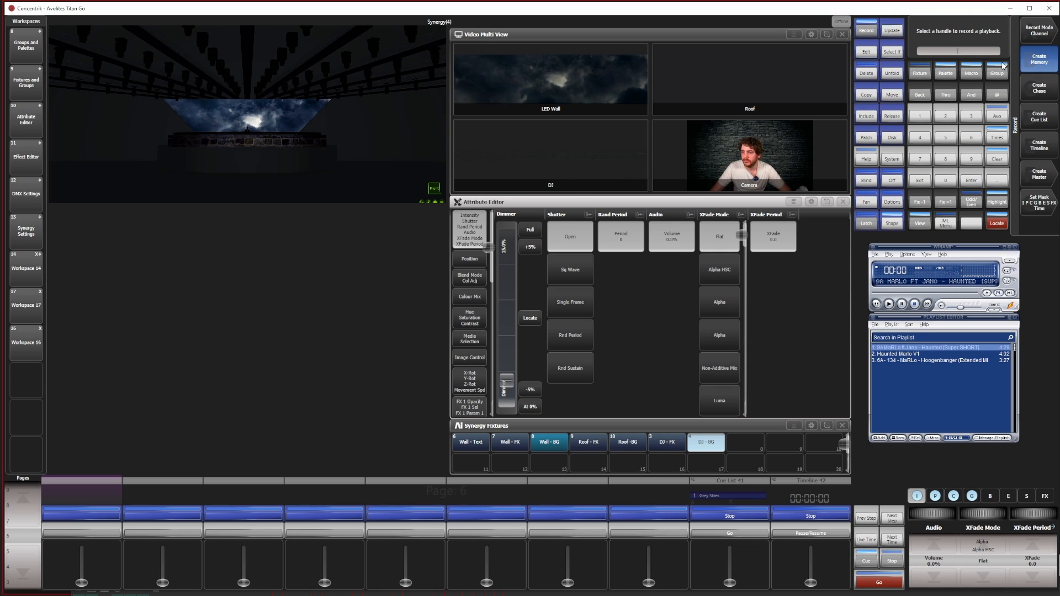
left_click(616, 535)
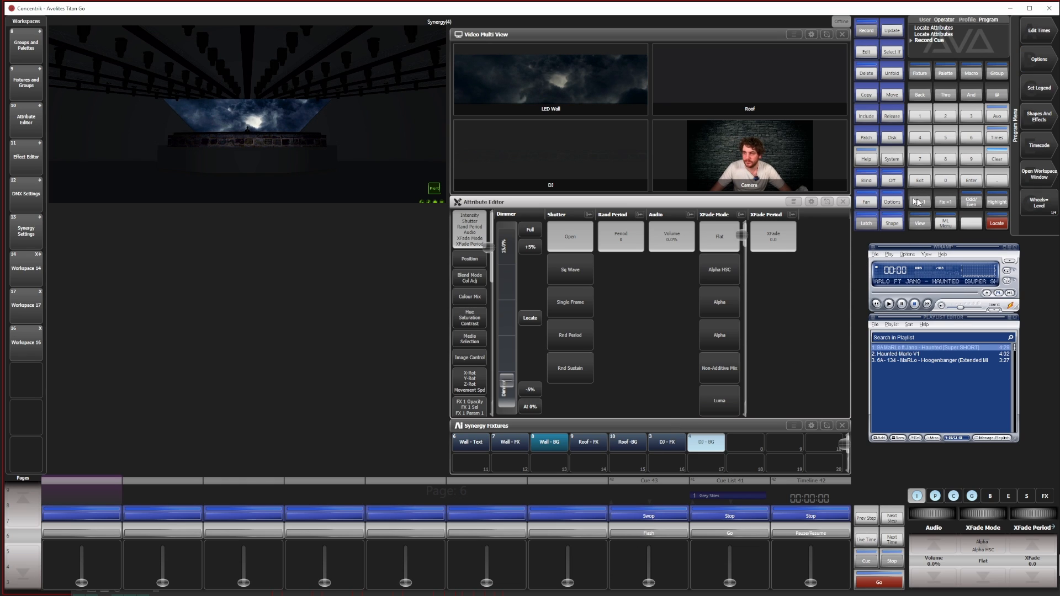
left_click(1039, 92)
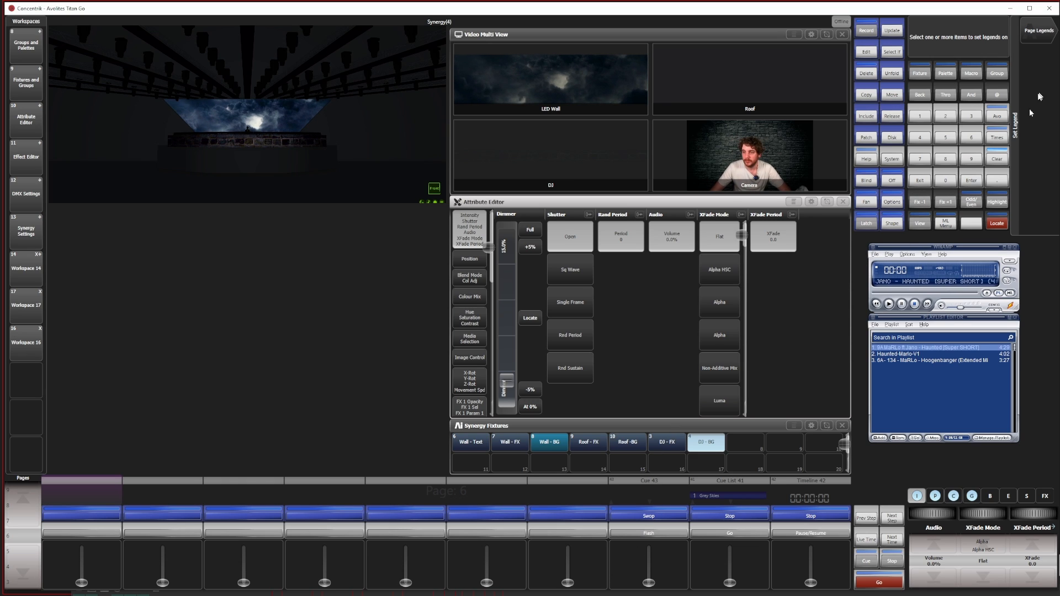
left_click(653, 484)
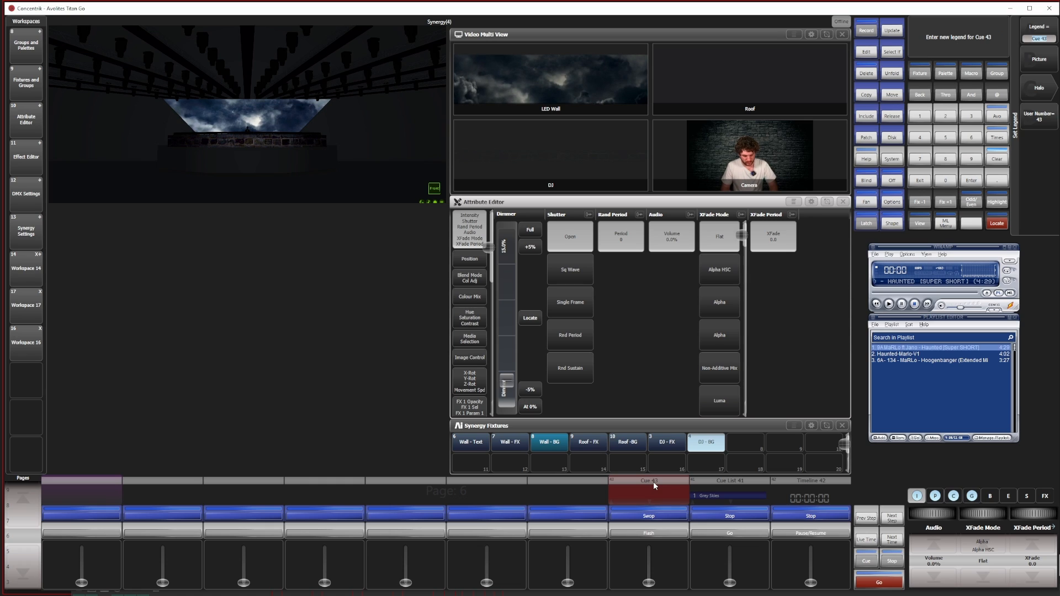
type("Sky b")
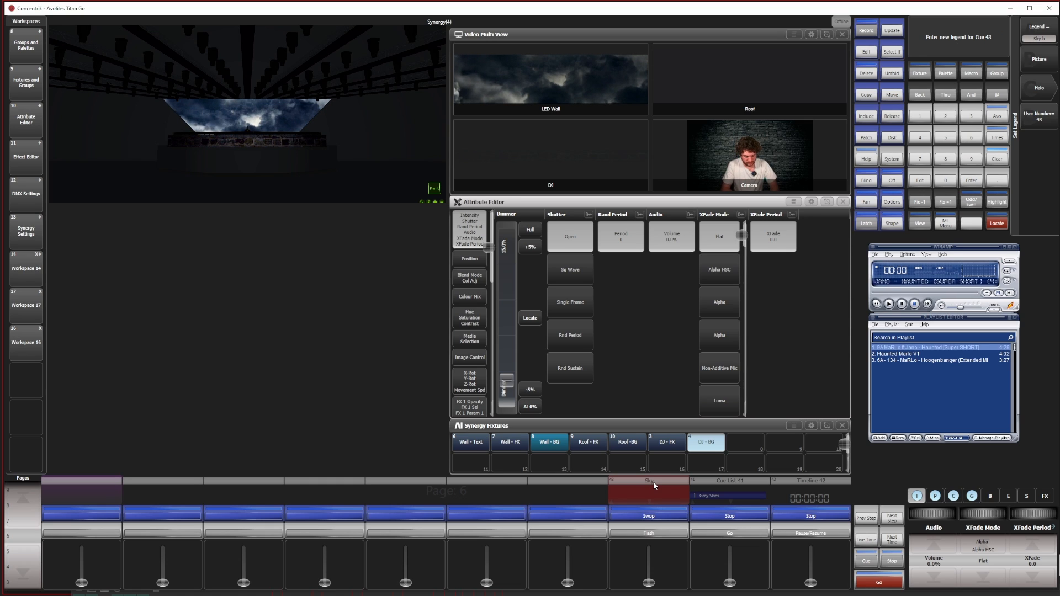
type("g")
key("Return")
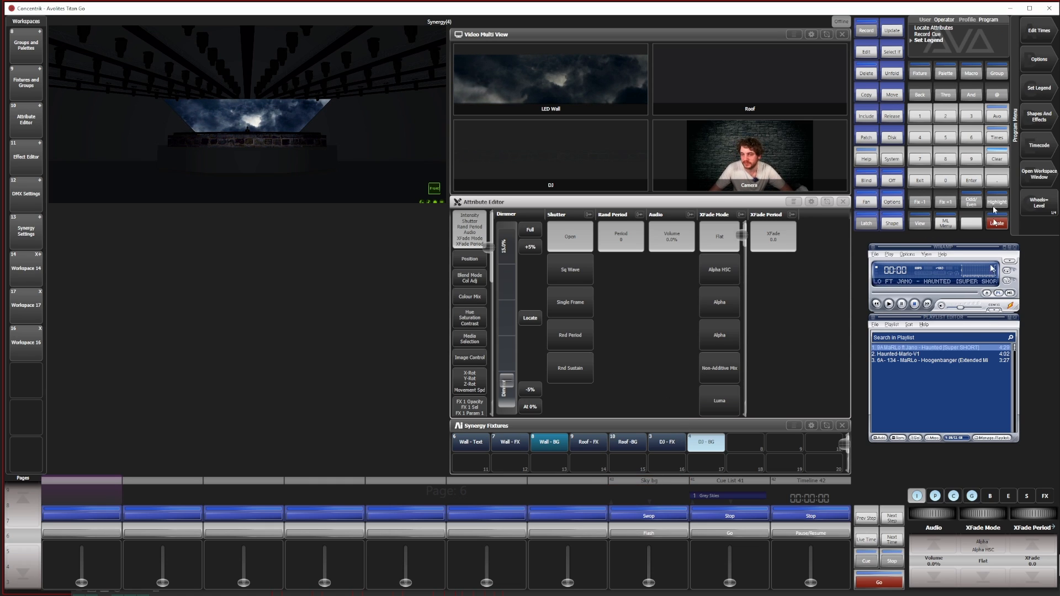
Clear the programmer and try the Sky bg playback fader, leaving it at zero
left_click(997, 159)
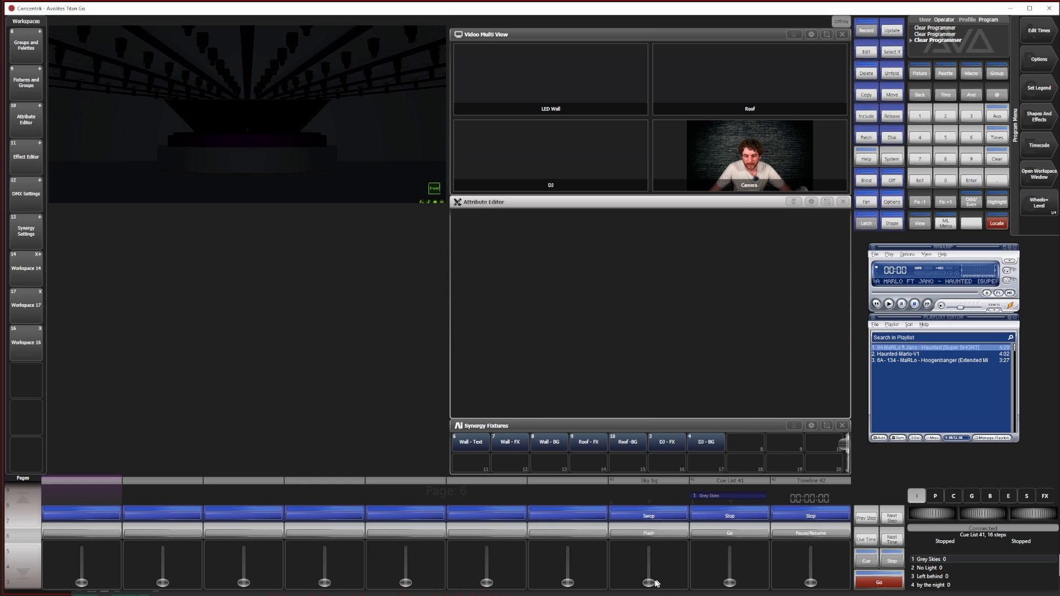
mouse_move(655, 580)
left_mouse_down()
mouse_move(666, 515)
mouse_move(665, 595)
left_mouse_up()
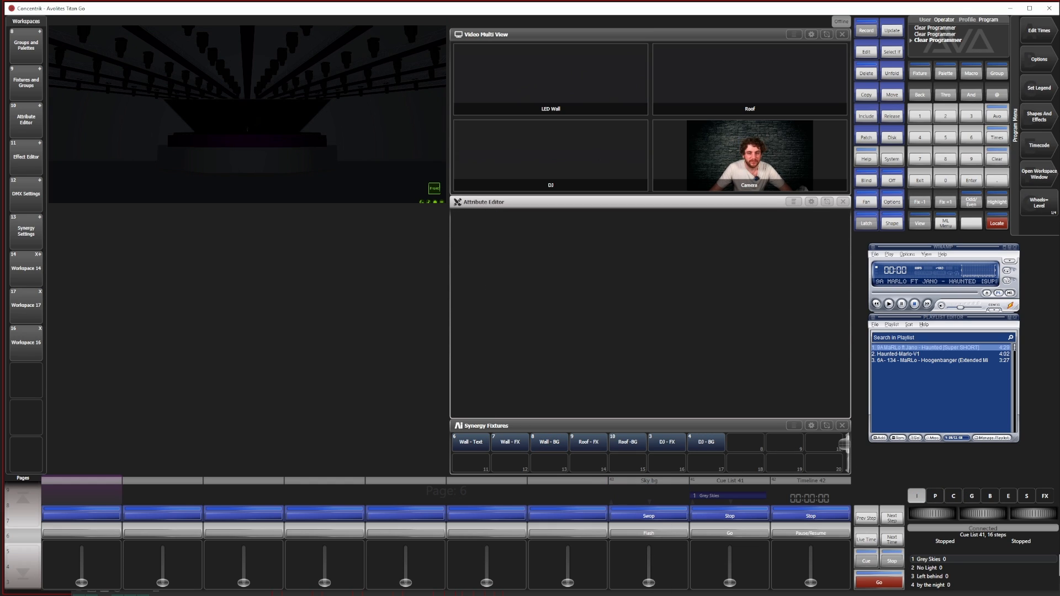
Open the Timeline 42 view and add a new track below the Lyrics track
left_click(806, 485)
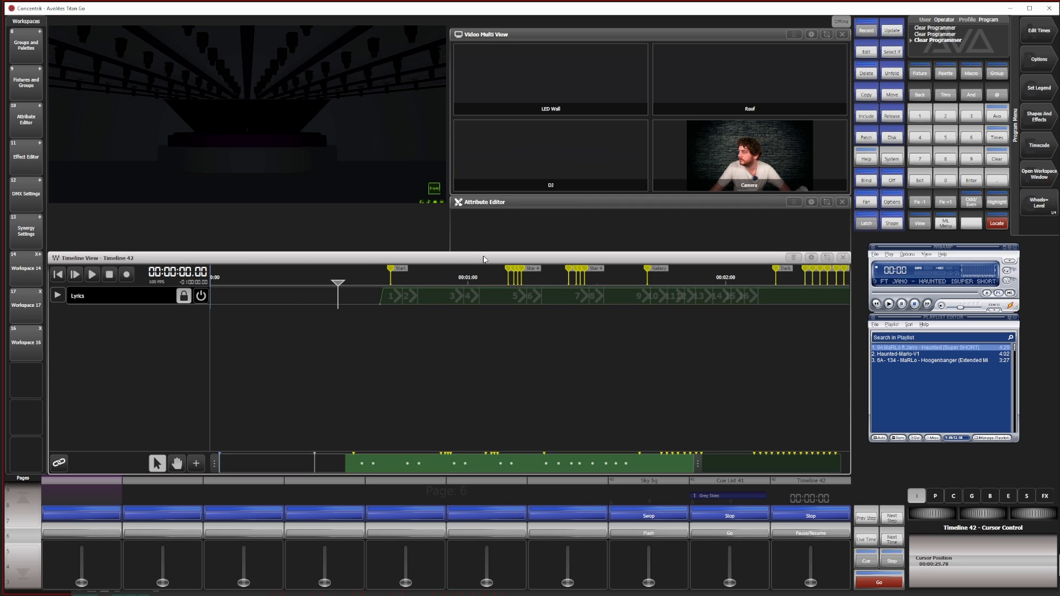
left_click(196, 463)
left_click(223, 309)
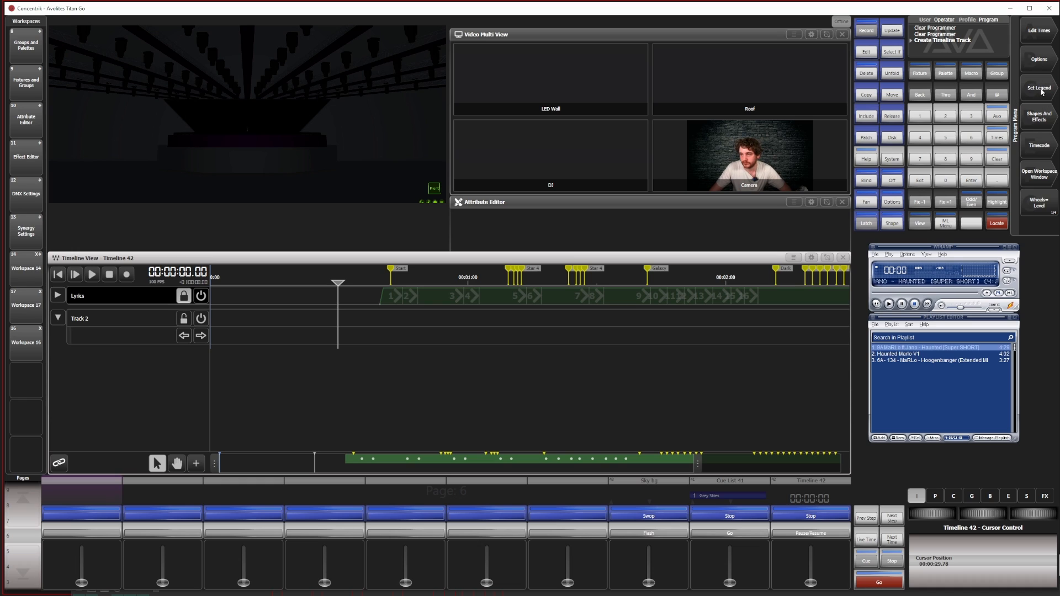
Set the legend of Track 2 in the Timeline 42 view to BG
left_click(1040, 89)
left_click(111, 323)
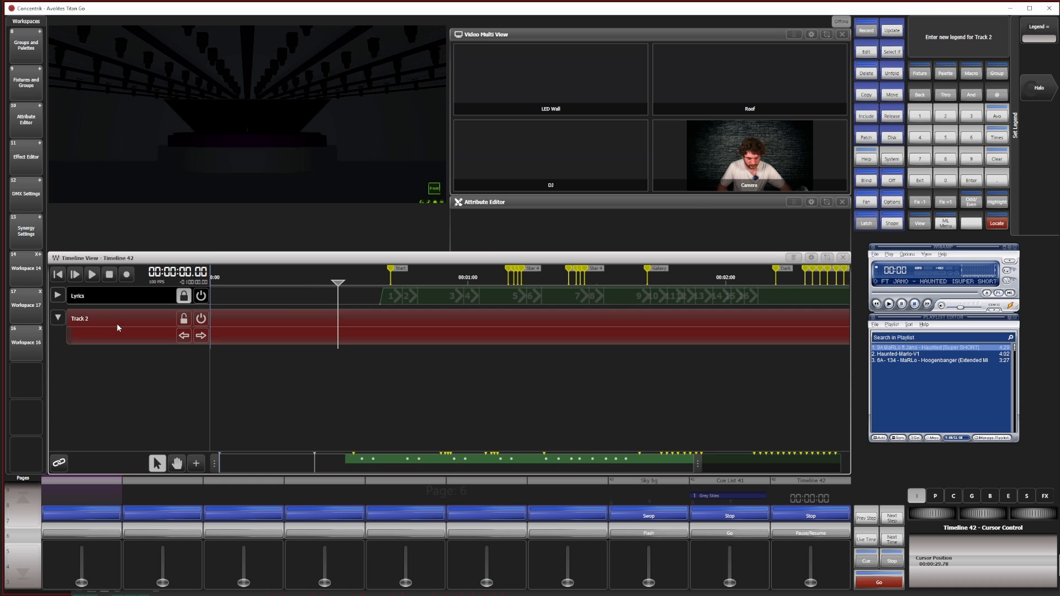
type("BG")
key("Return")
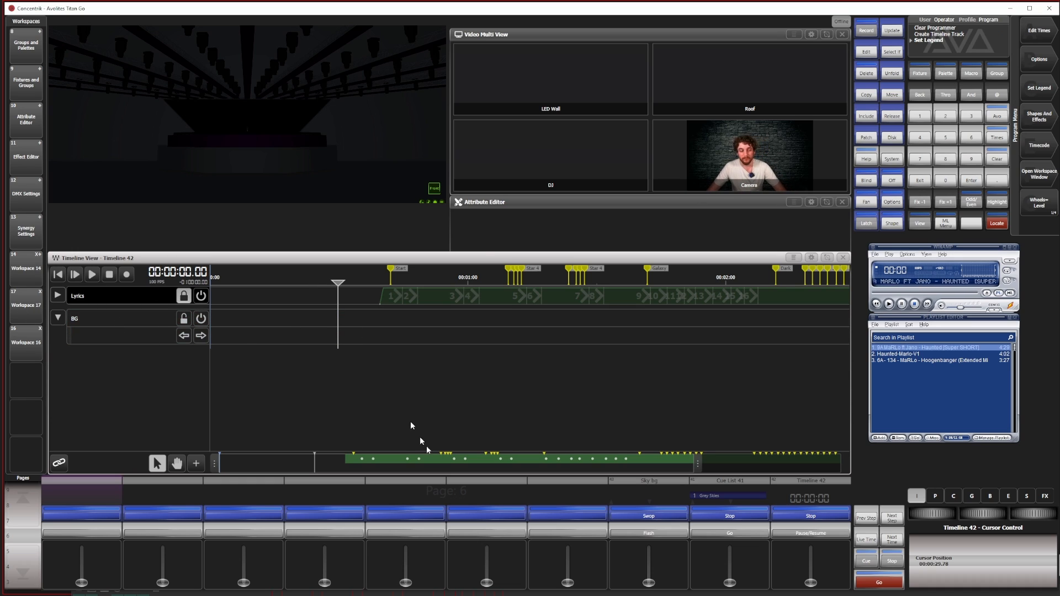
Live-record the Sky bg playback at full onto the BG track at about 38.88 s, just before the first marker
left_click(127, 275)
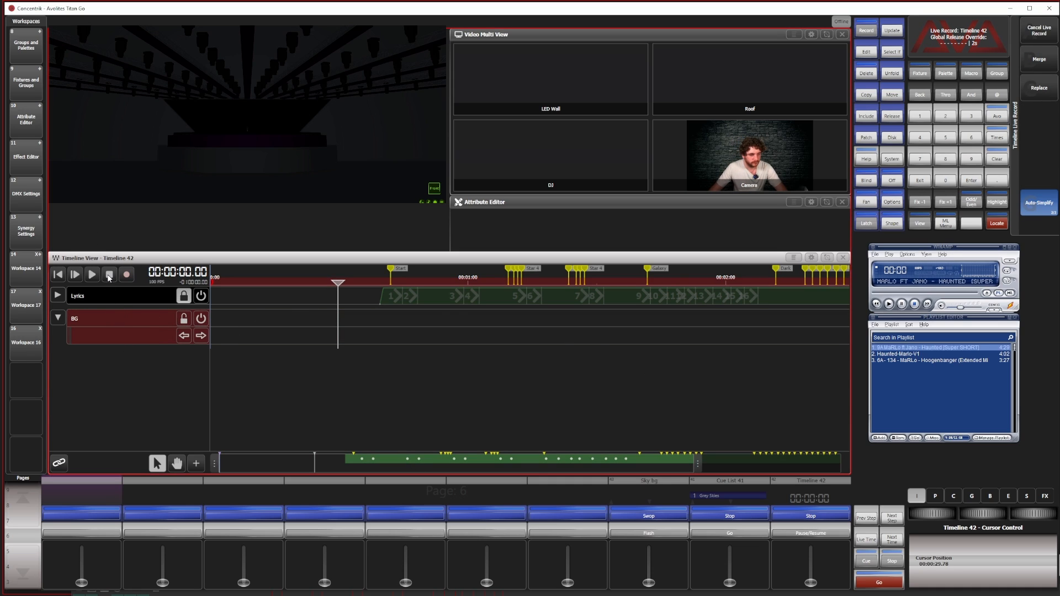
left_click(97, 277)
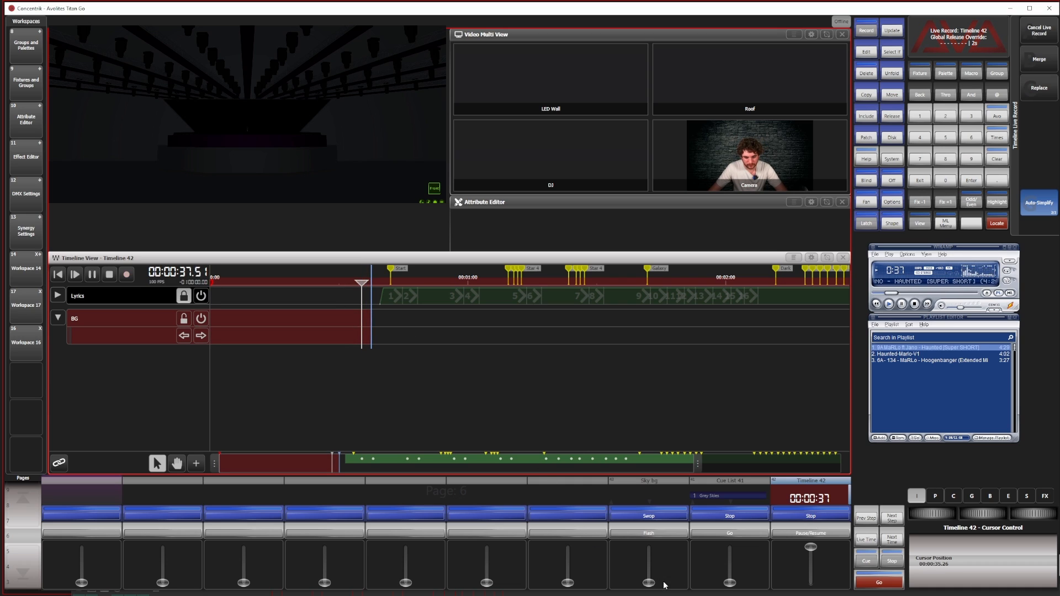
left_click_drag(649, 582, 649, 546)
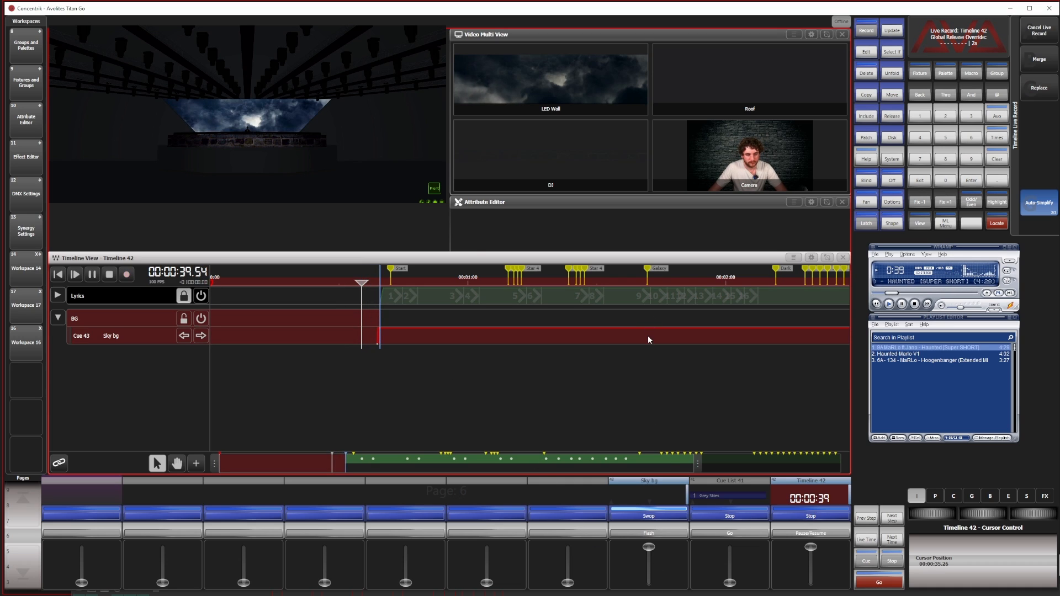
left_click(127, 275)
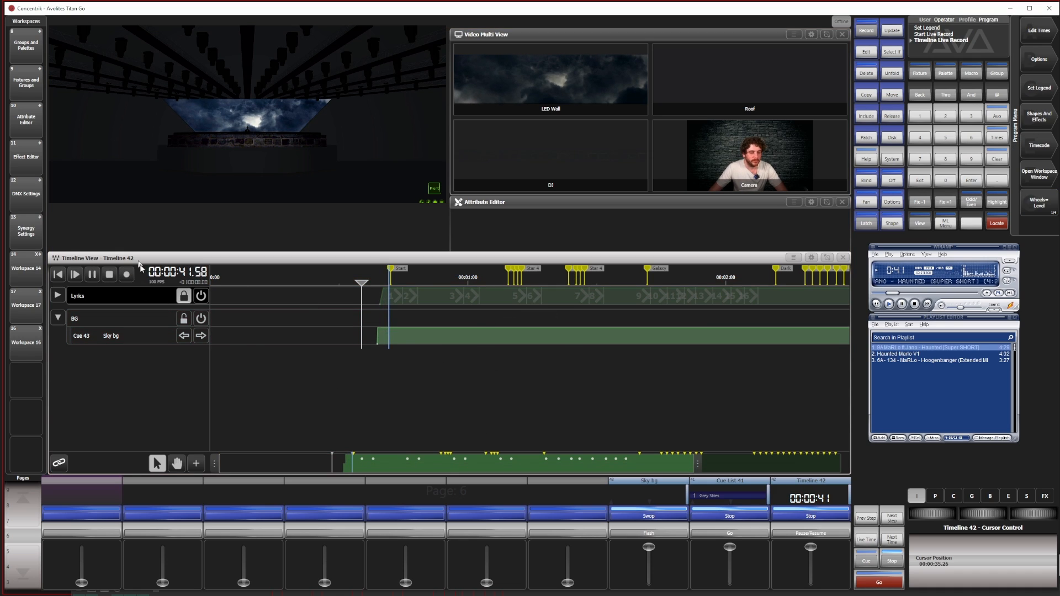
left_click(109, 274)
Set the recorded Sky bg trigger's fade to 5.71 seconds and play the timeline from about 37.86 s to check the fade-in
left_click(377, 343)
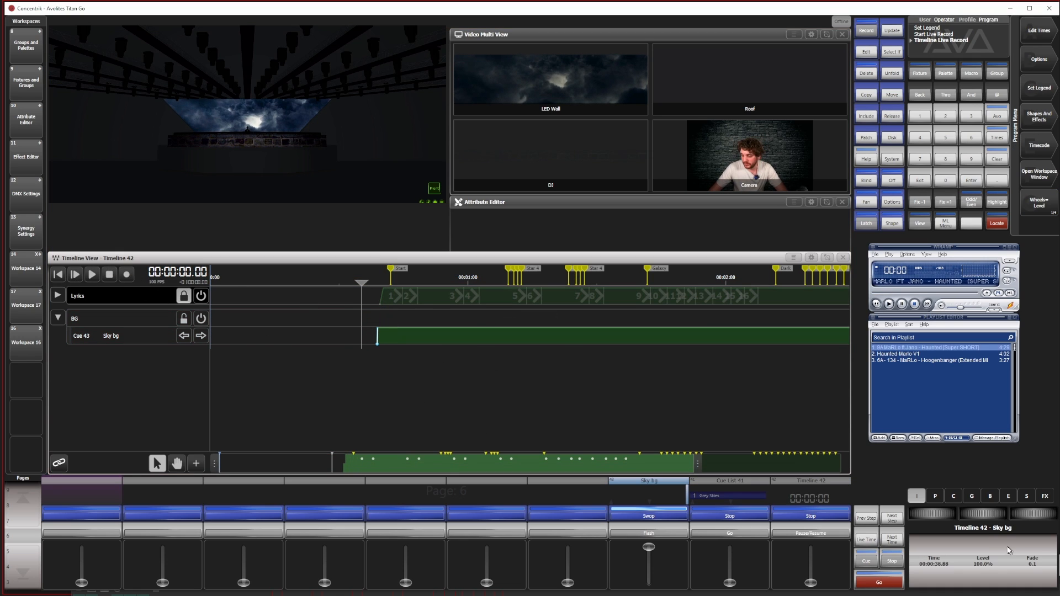
left_click_drag(1029, 520, 1035, 511)
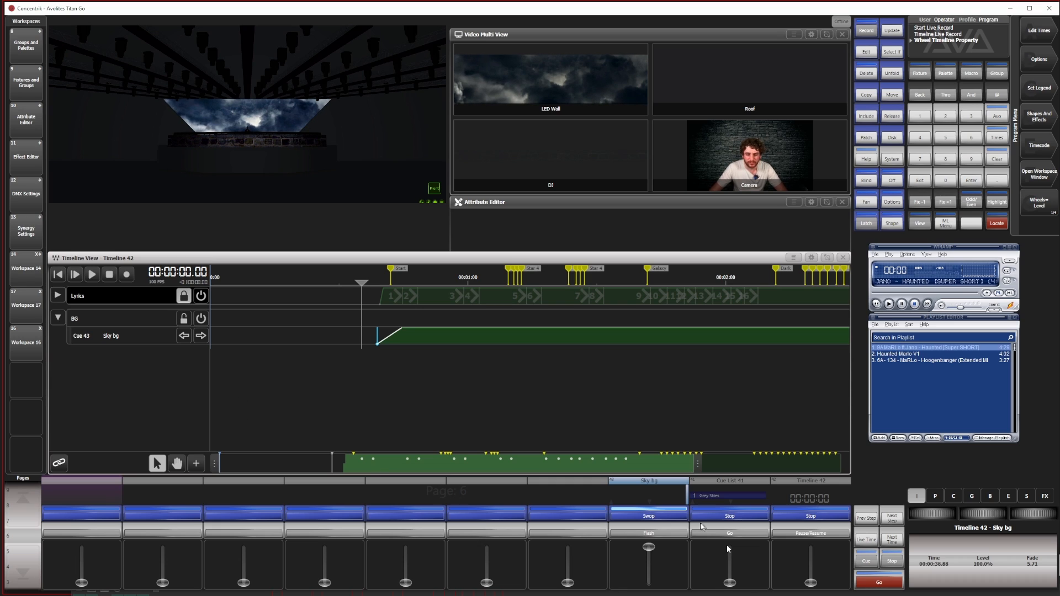
left_click(341, 281)
key("space")
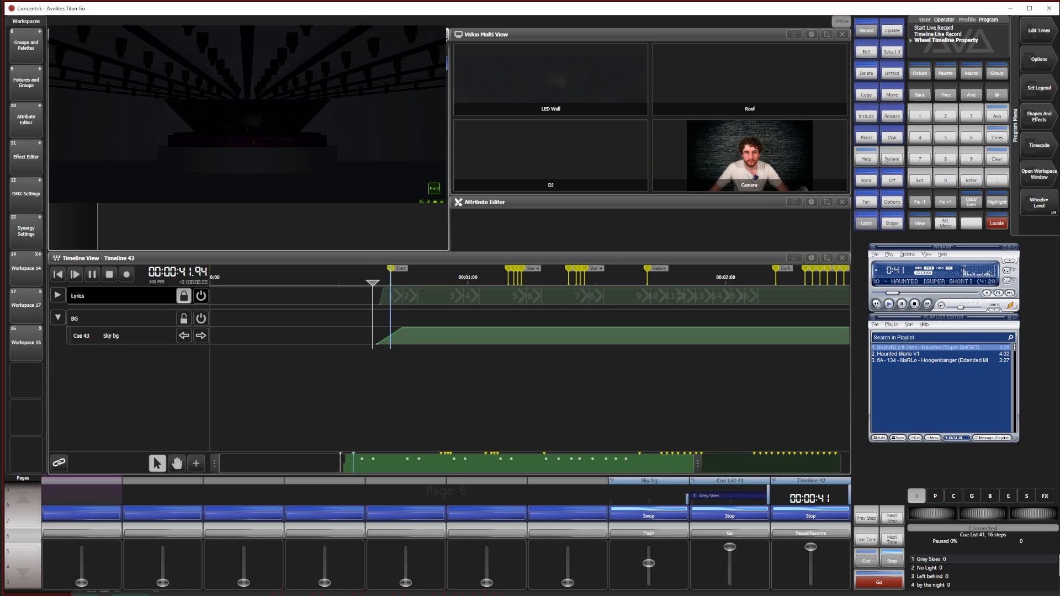
left_click(406, 261)
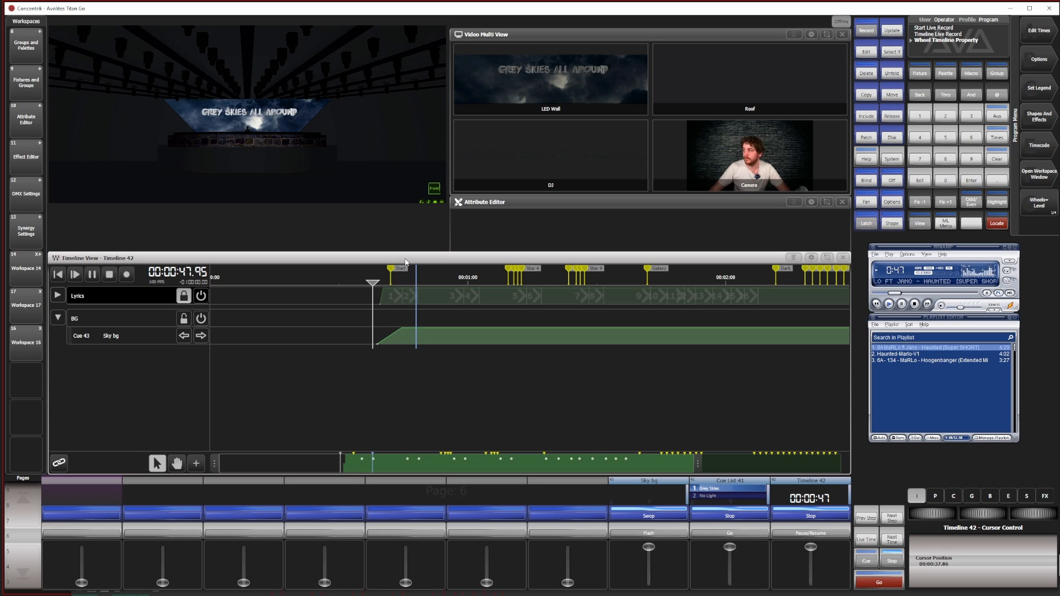
left_click(110, 275)
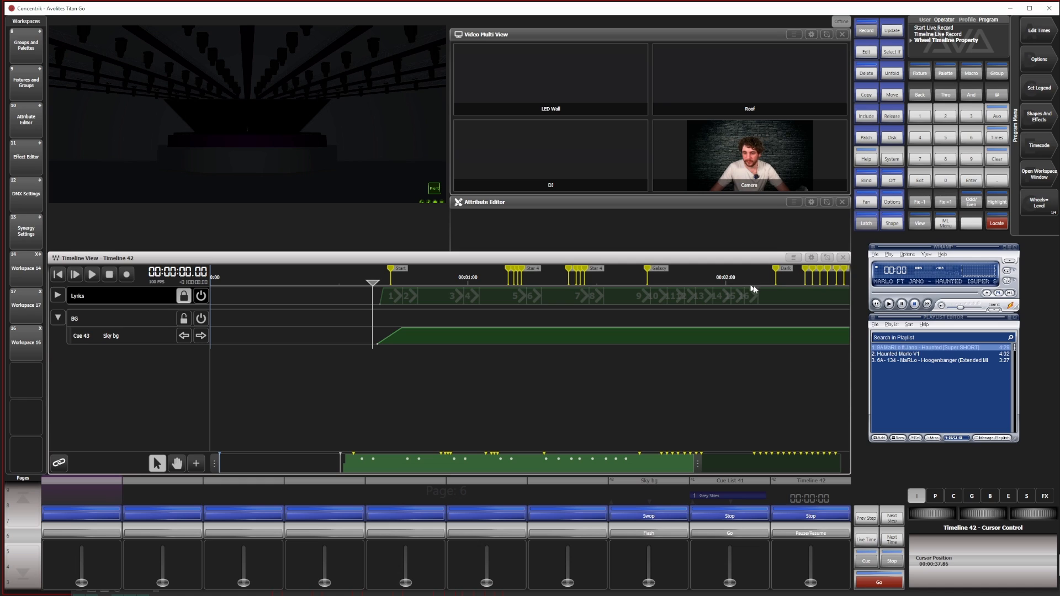
Add a 0% Set Level trigger for Sky bg just before the marker near 2:11 and increase the trigger fade to 6.78
mouse_move(766, 280)
left_mouse_down()
mouse_move(803, 280)
mouse_move(772, 282)
left_mouse_up()
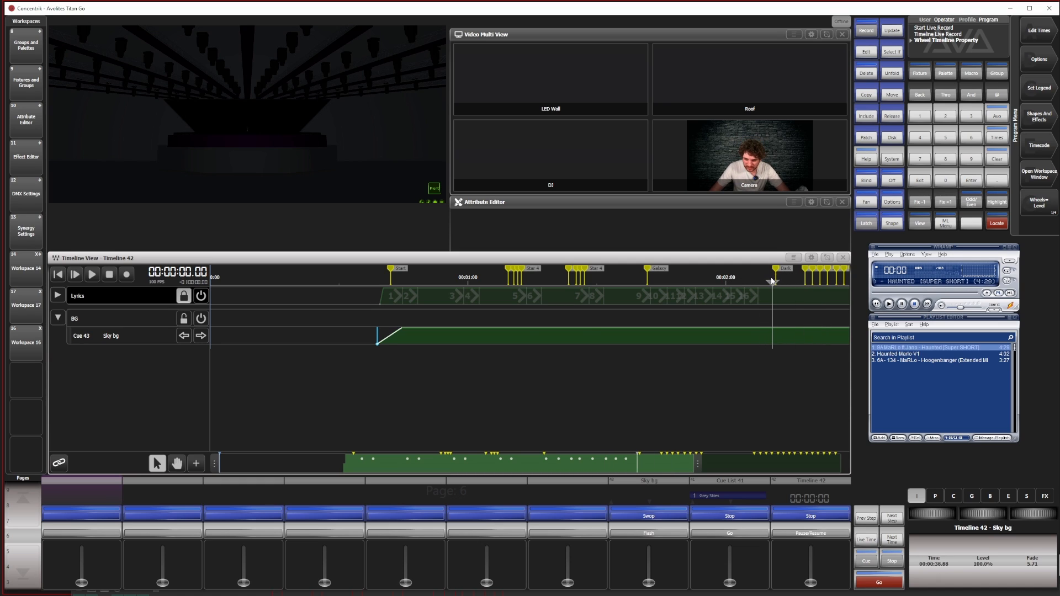
left_click(195, 463)
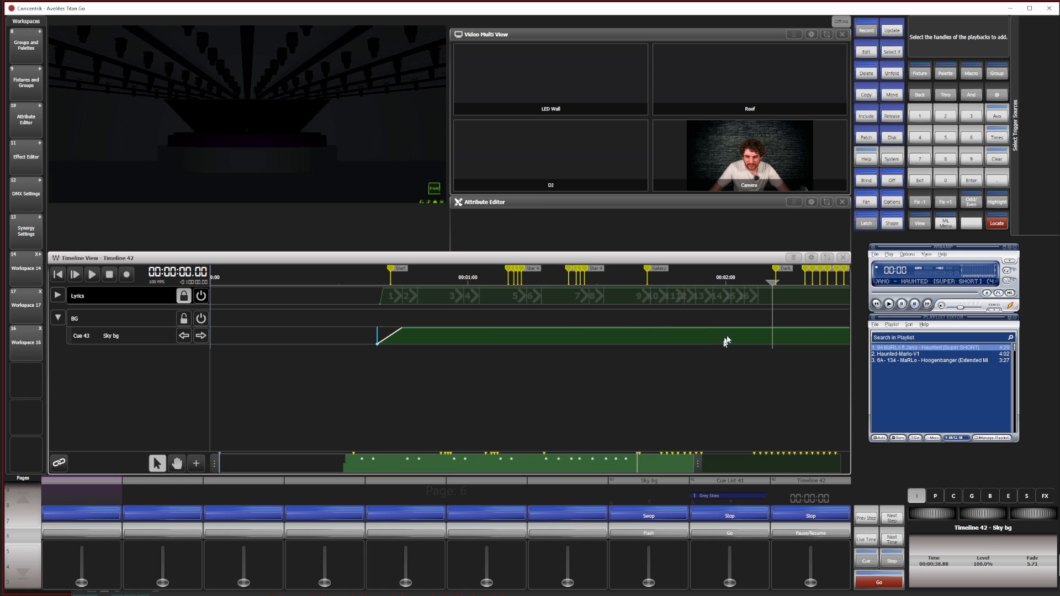
left_click(656, 489)
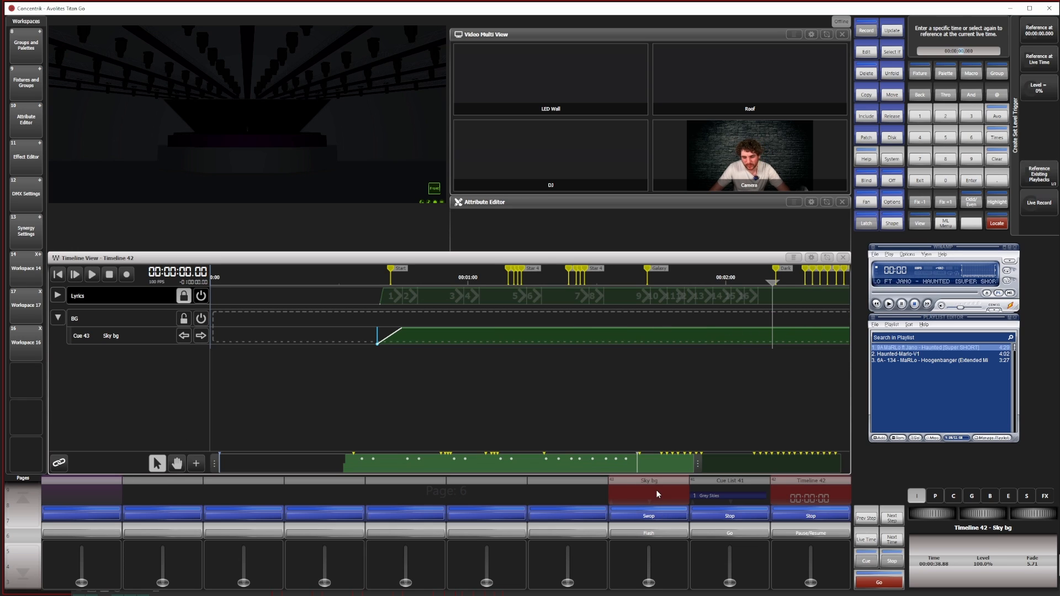
left_click(773, 330)
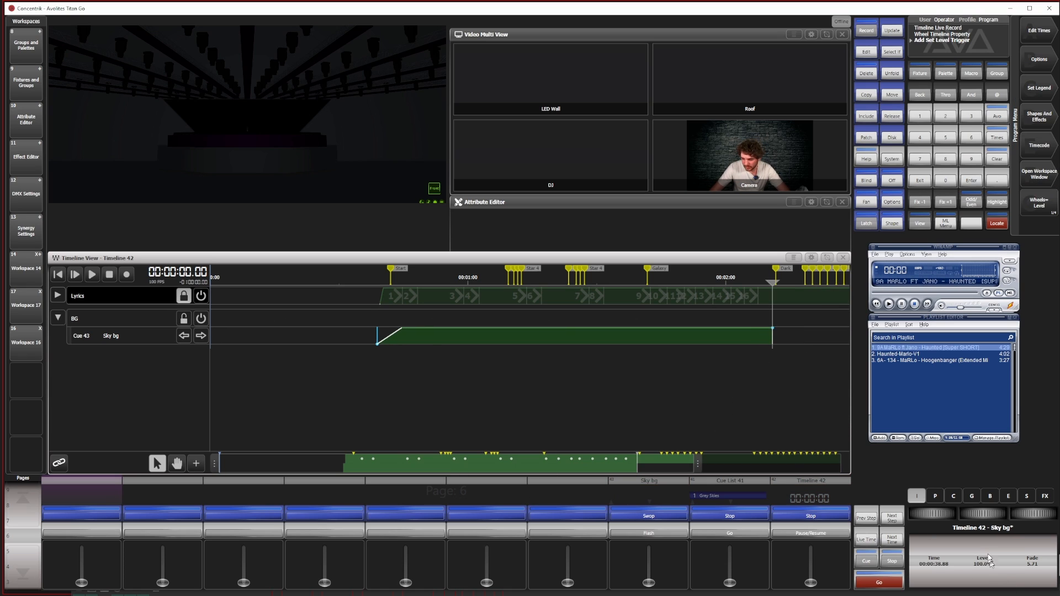
left_click_drag(1034, 513, 1041, 514)
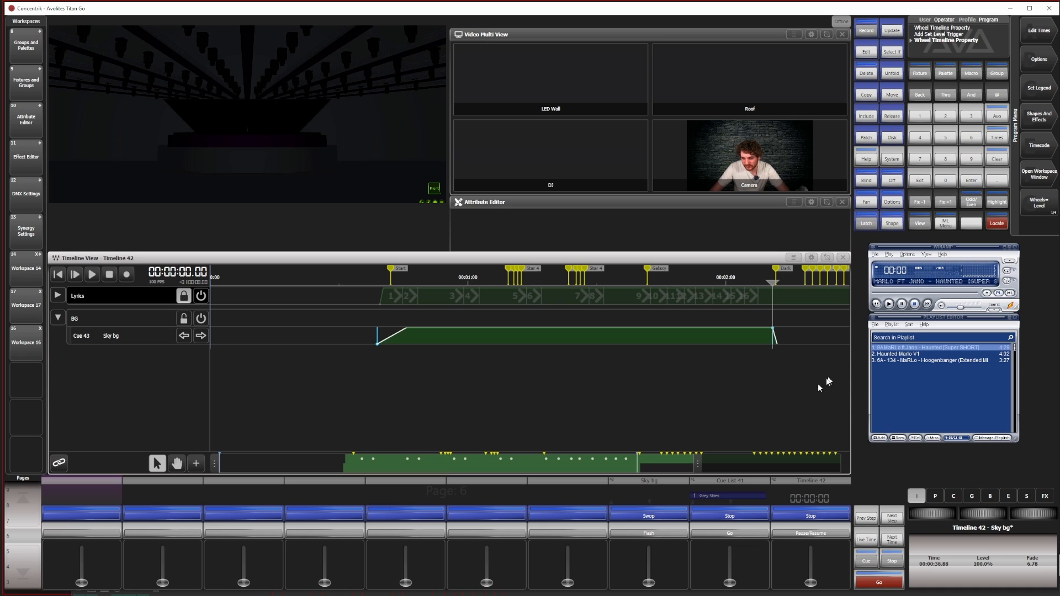
Play the timeline from about 2:09.89 to check how the Sky bg fade-out looks with the last lyric
left_click_drag(214, 464, 510, 490)
mouse_move(653, 282)
left_mouse_down()
mouse_move(636, 283)
mouse_move(657, 282)
mouse_move(647, 284)
left_mouse_up()
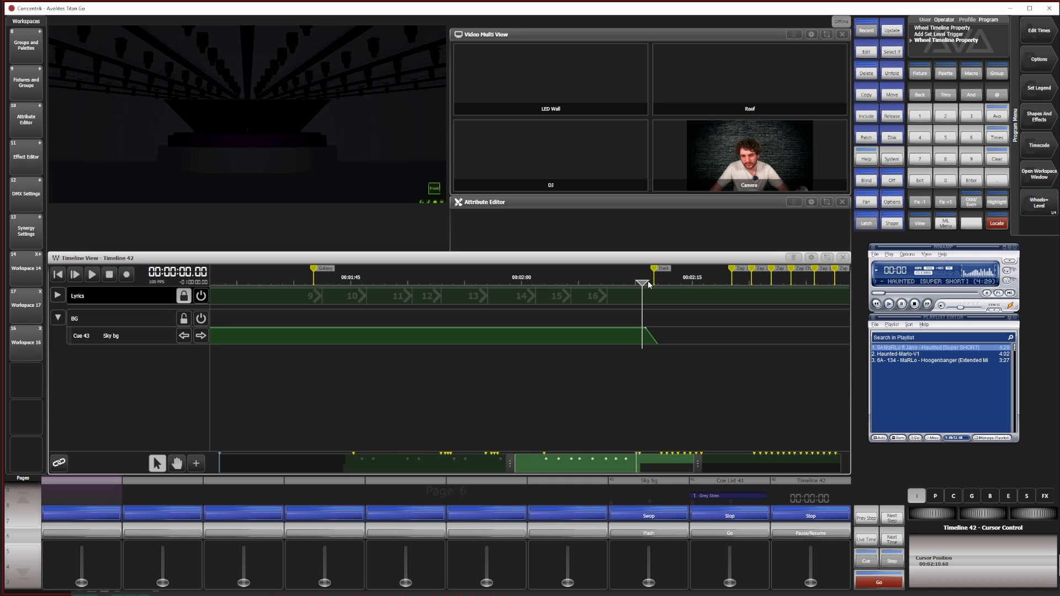
key("space")
double_click(634, 282)
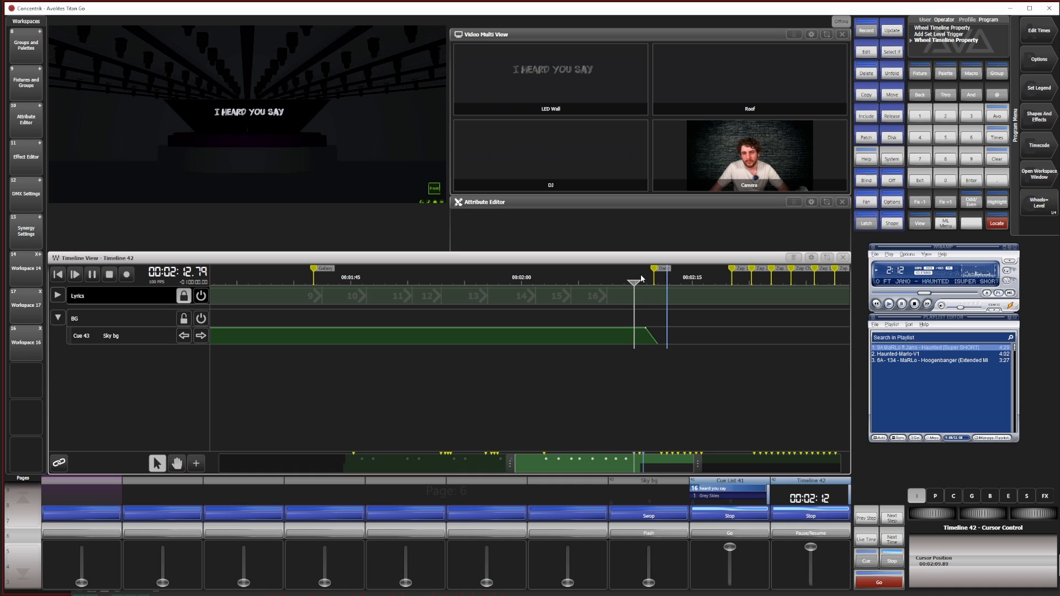
key("space")
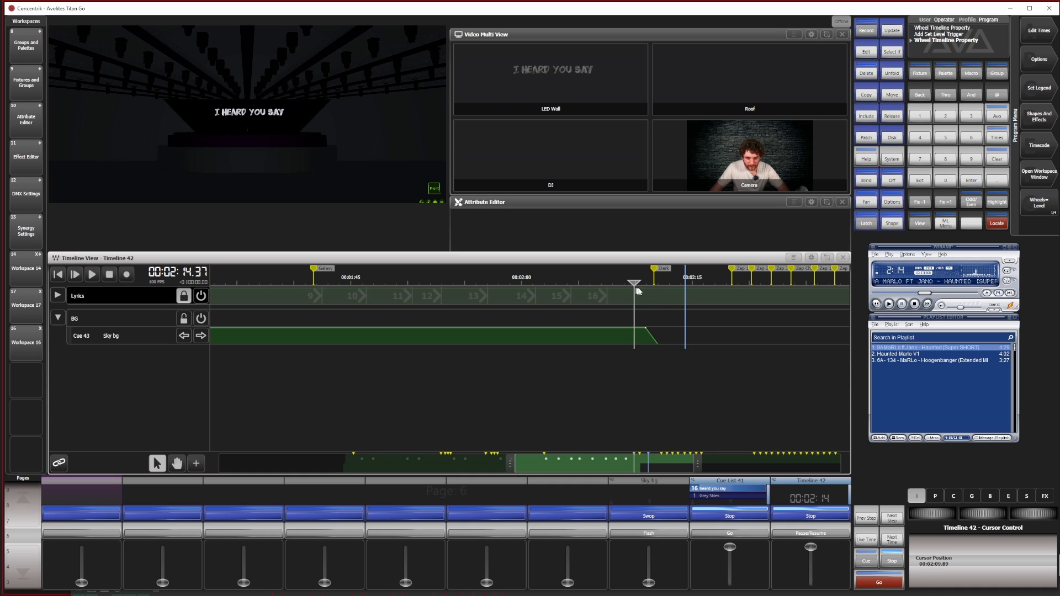
Unlock the Lyrics track and add a 0% Set Level trigger for Cue List 41 at 2:10.89 with a 1.22-second fade
left_click(57, 297)
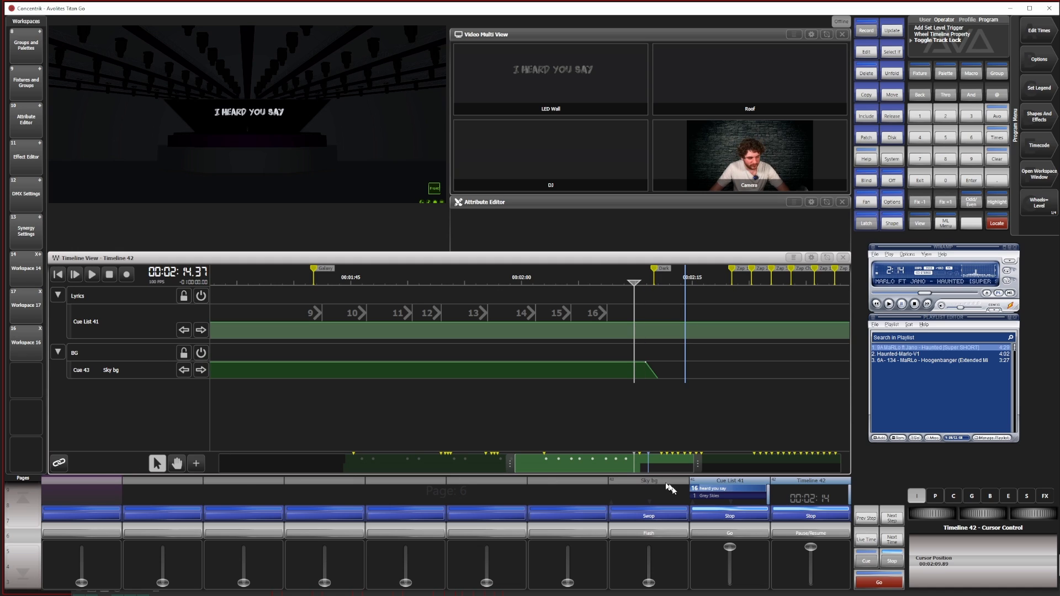
left_click(196, 463)
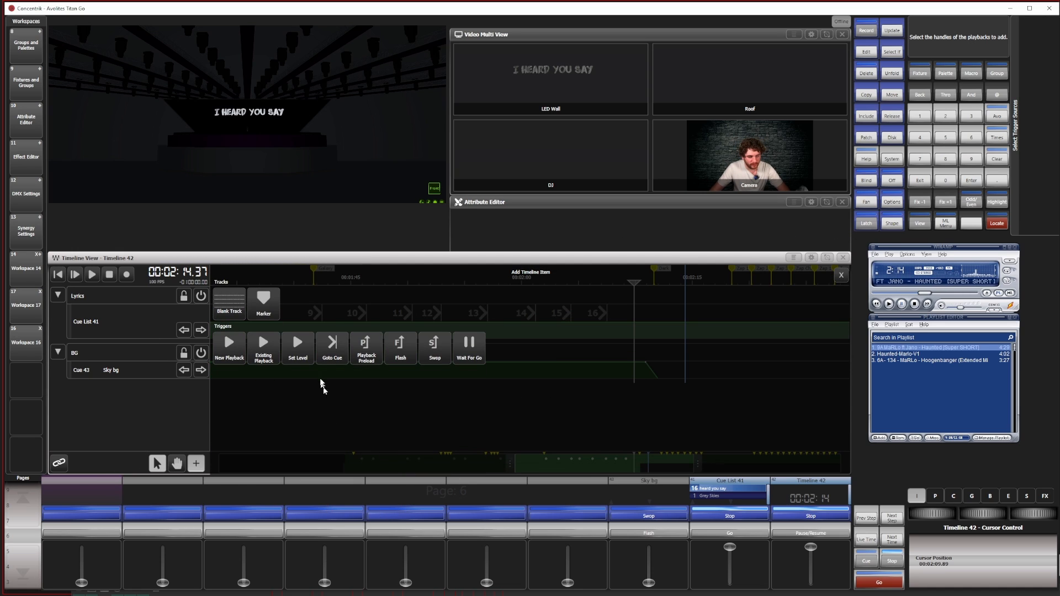
left_click(333, 346)
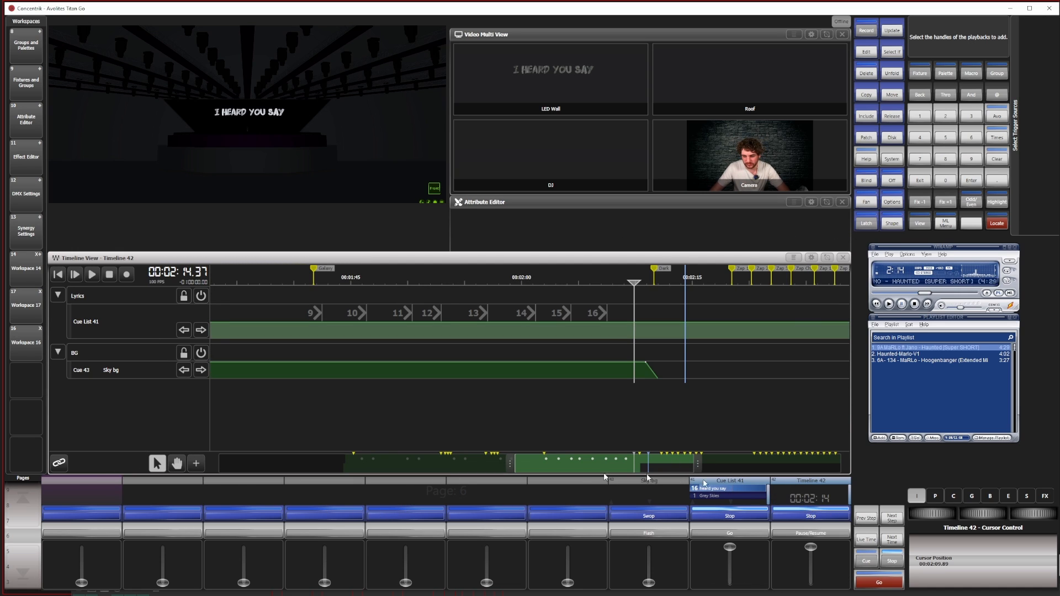
left_click(733, 504)
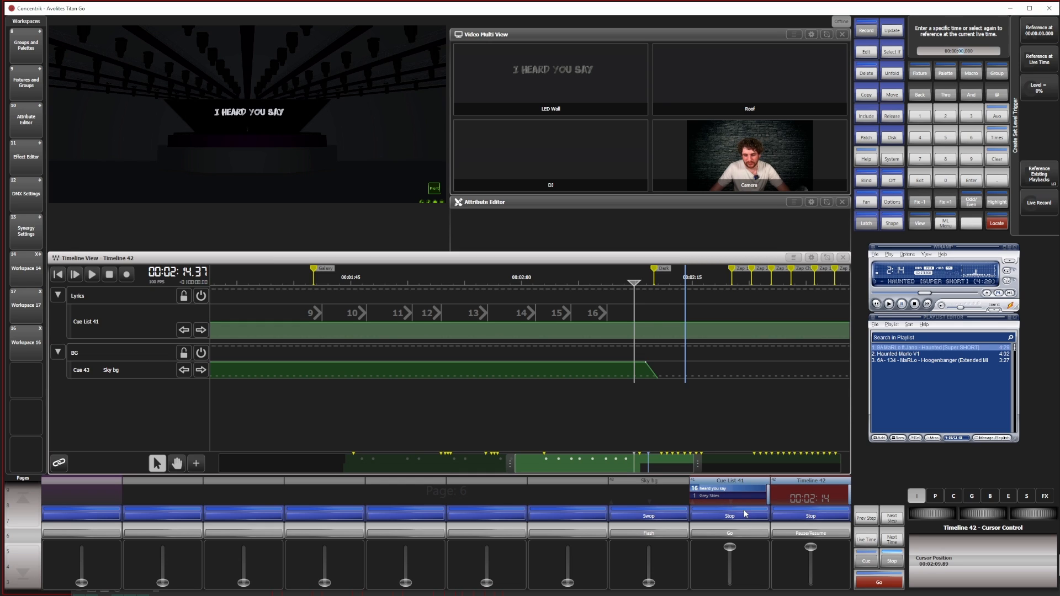
left_click(647, 316)
left_click(647, 329)
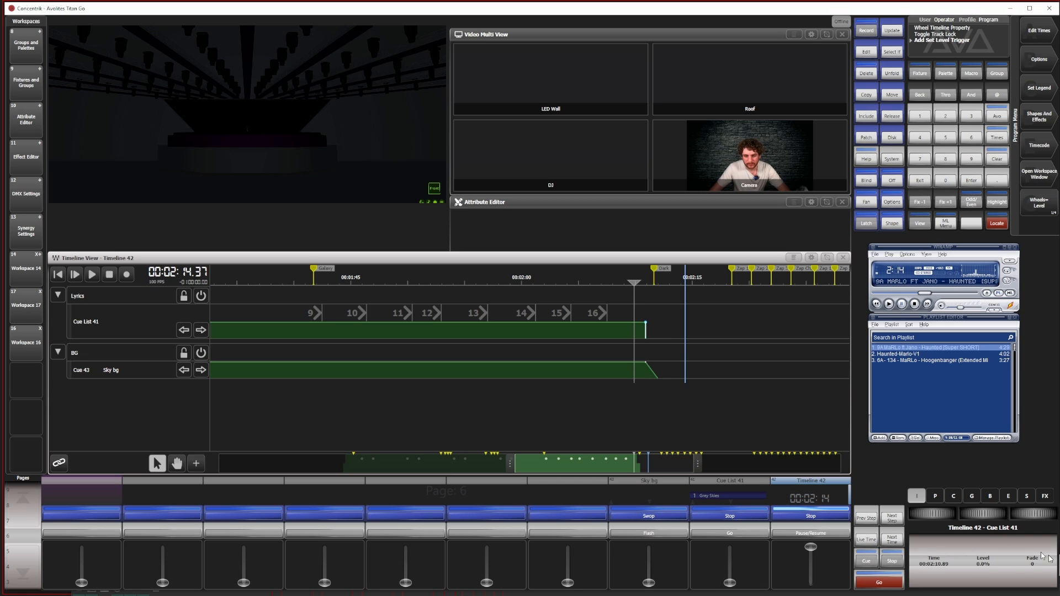
left_click_drag(1029, 517, 1043, 518)
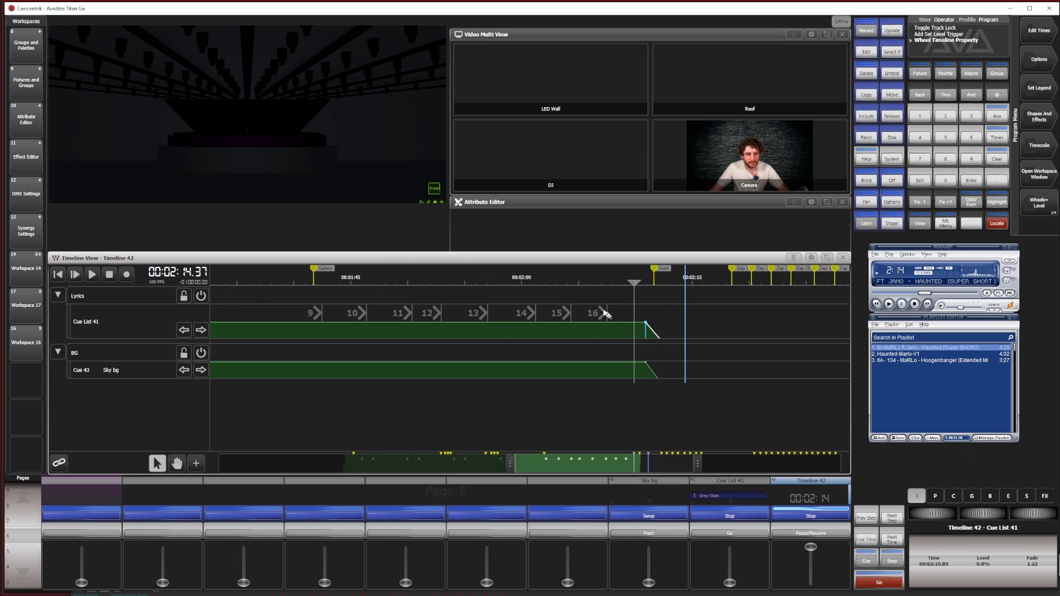
left_click(637, 280)
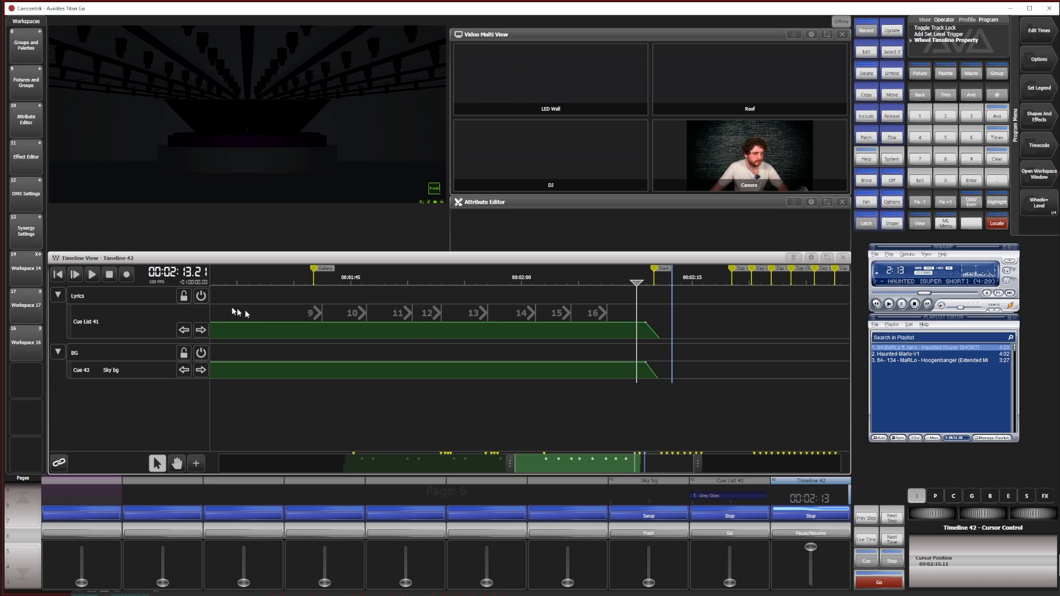
Lock and collapse both the Lyrics track and the BG track
left_click(183, 297)
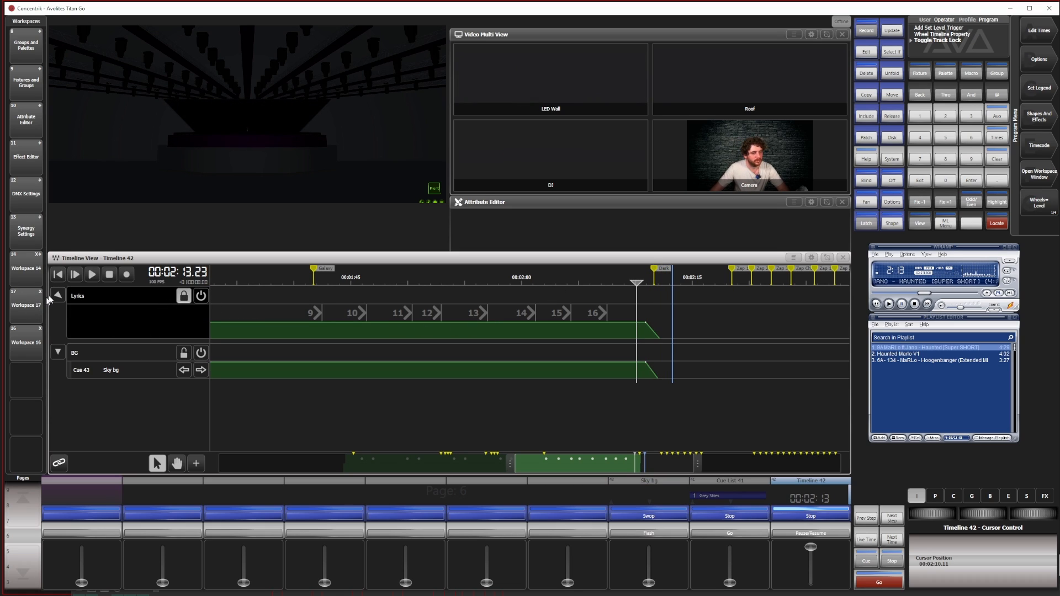
left_click(57, 296)
left_click(184, 319)
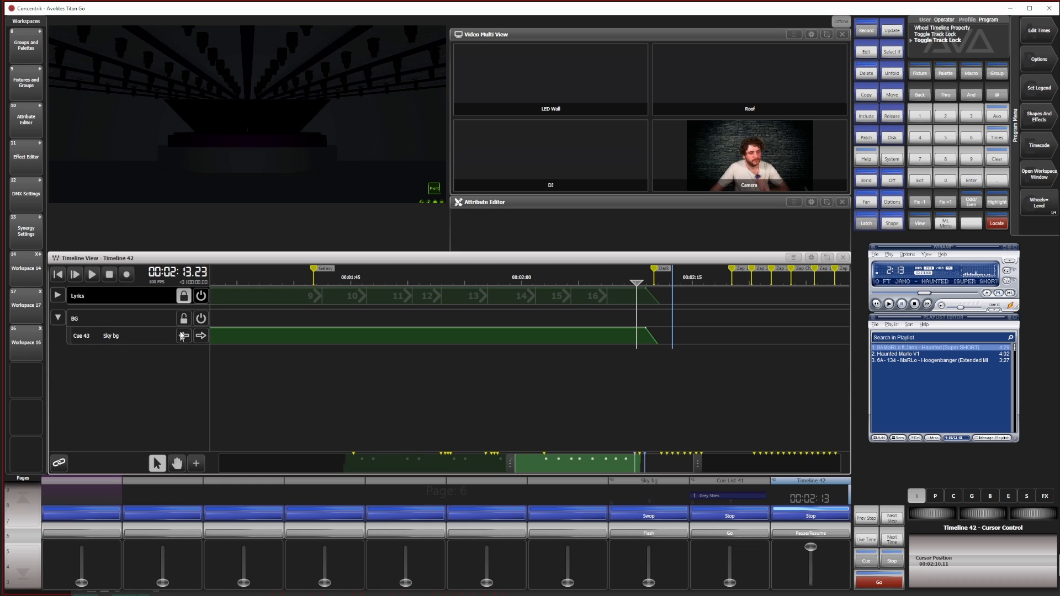
left_click(57, 319)
Play the timeline from about 2:10.96, jump ahead to about 2:17.79 before the next markers, and pause it there
left_click(646, 282)
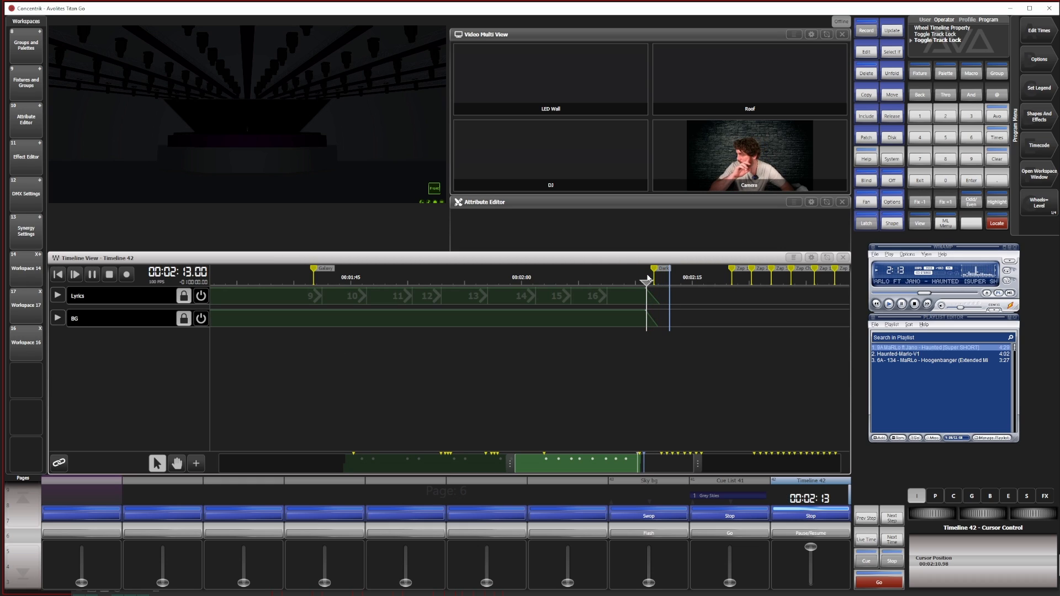
left_click(725, 283)
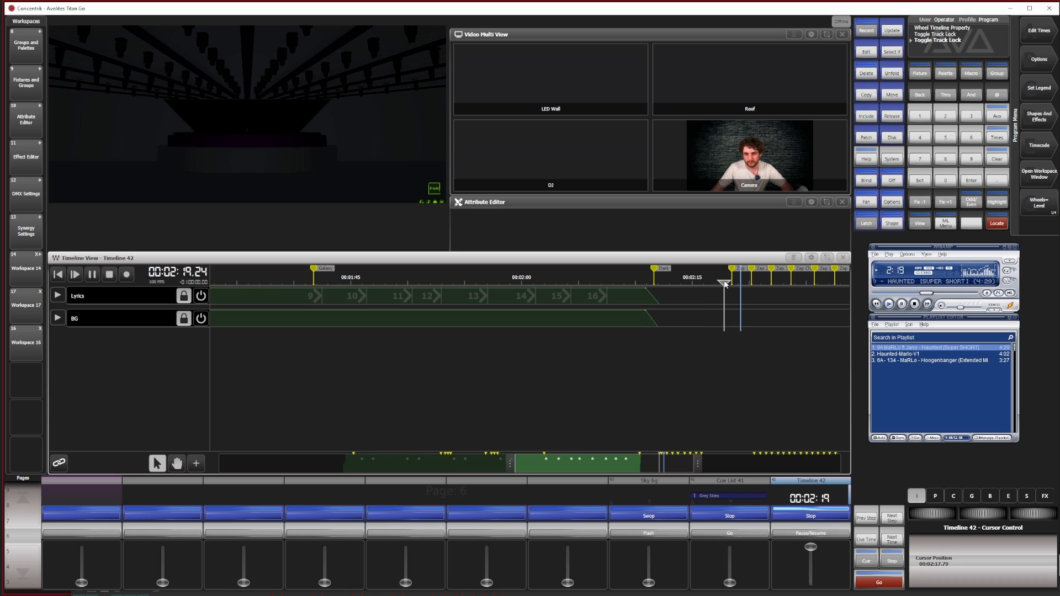
key("space")
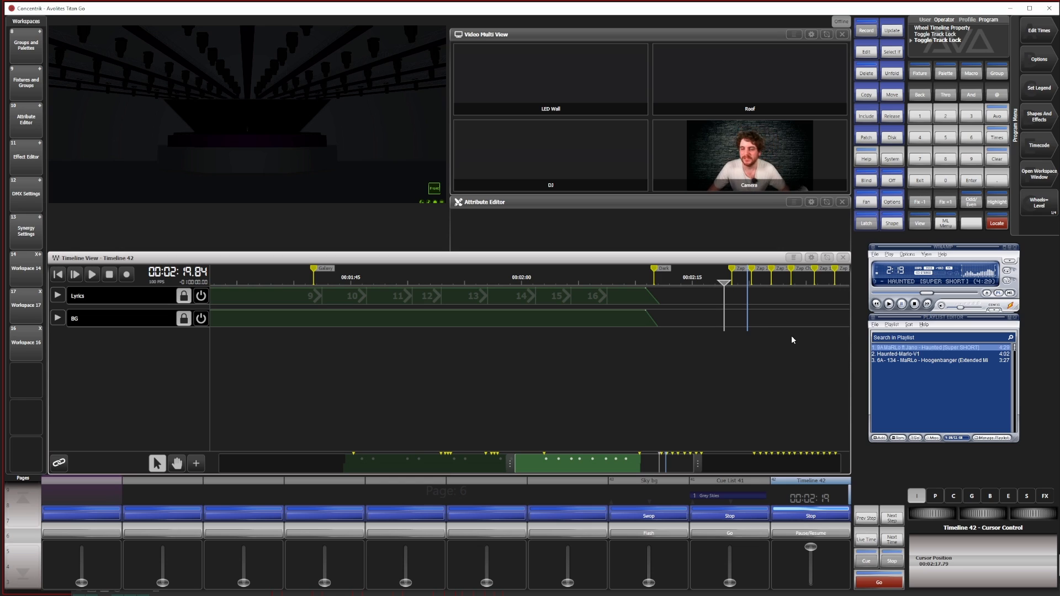
Close the Timeline 42 view and open the Playbacks window in the workspace
left_click(843, 258)
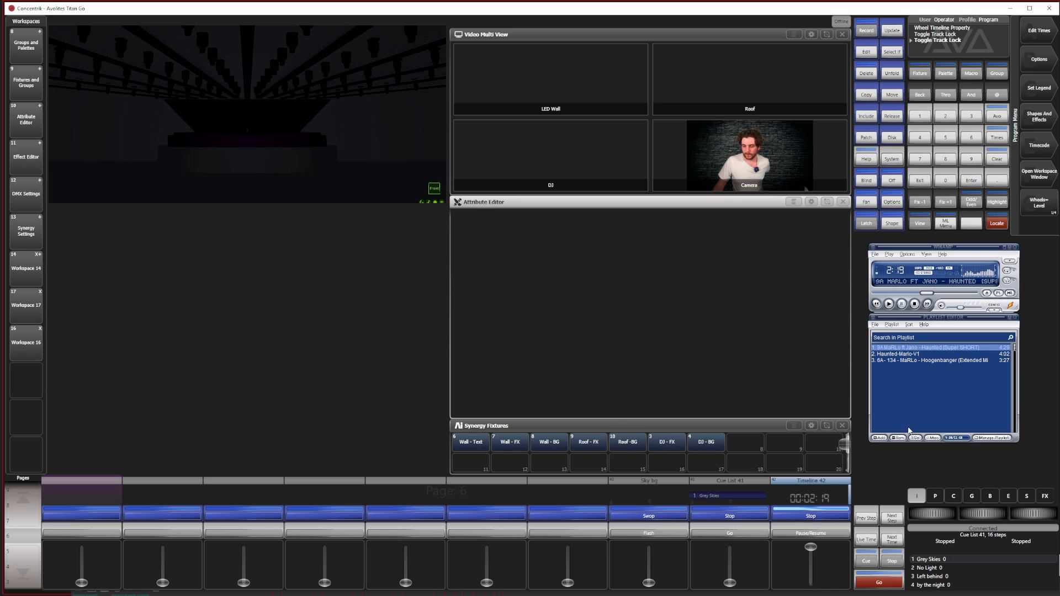
left_click(1039, 174)
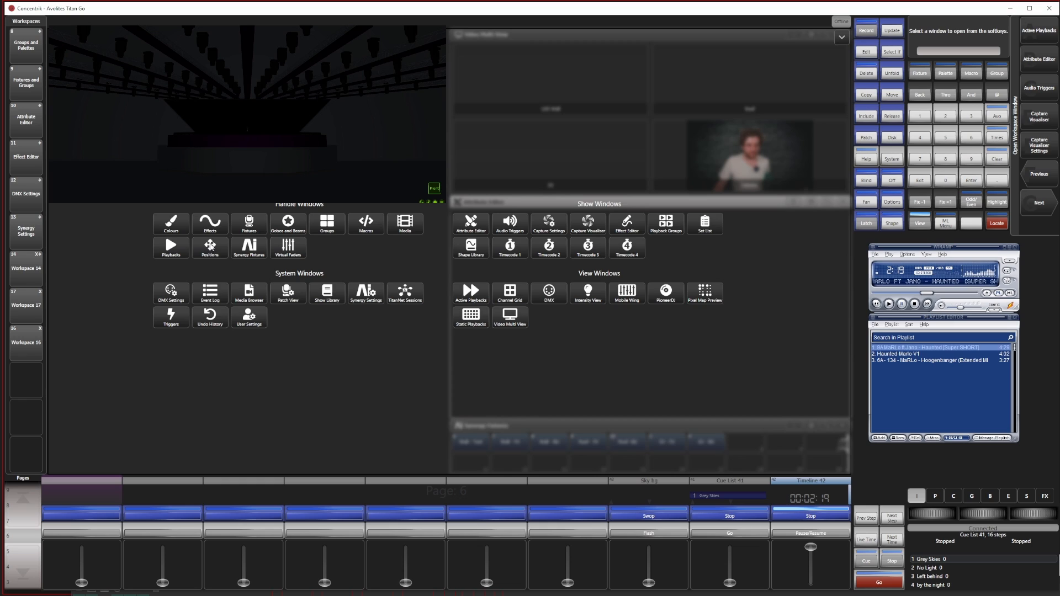
left_click(175, 247)
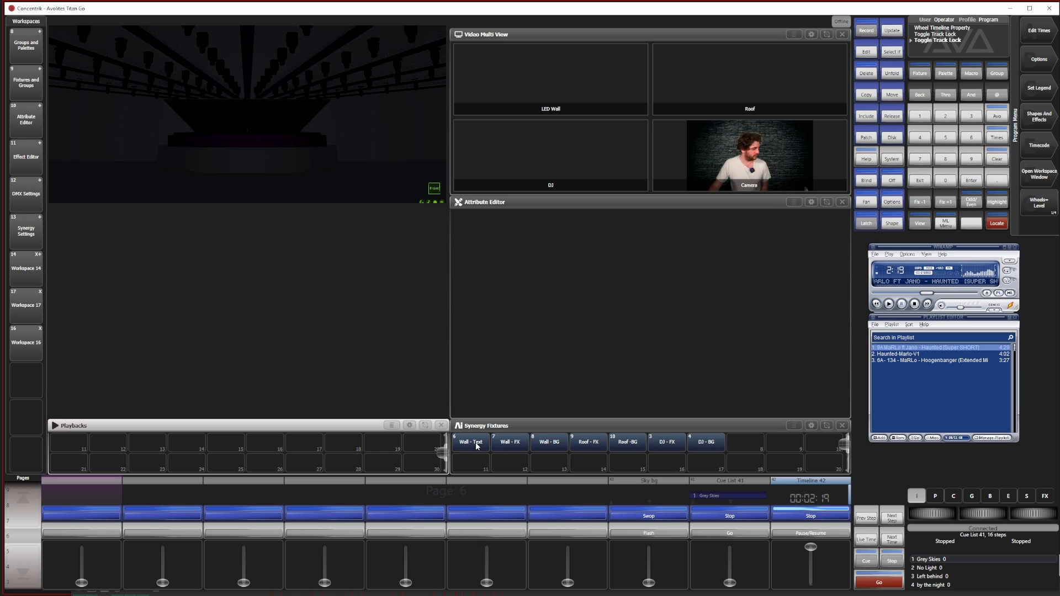
Assign clip 01-Wall-Zap_AIM_1.mov from the Haunted bank to the Wall - FX layer and raise its dimmer to 100%
left_click(503, 445)
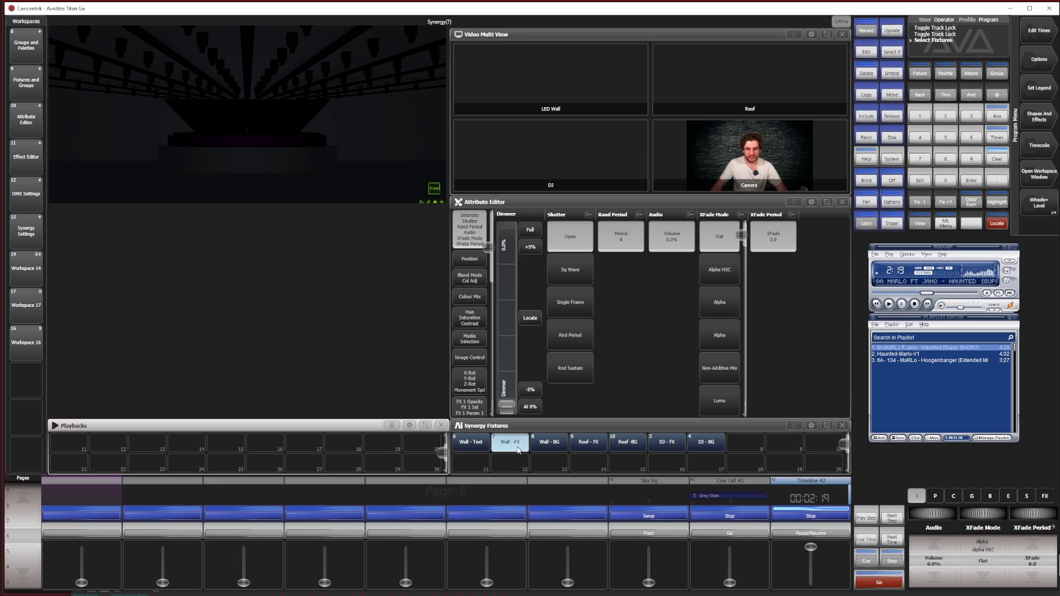
left_click(469, 338)
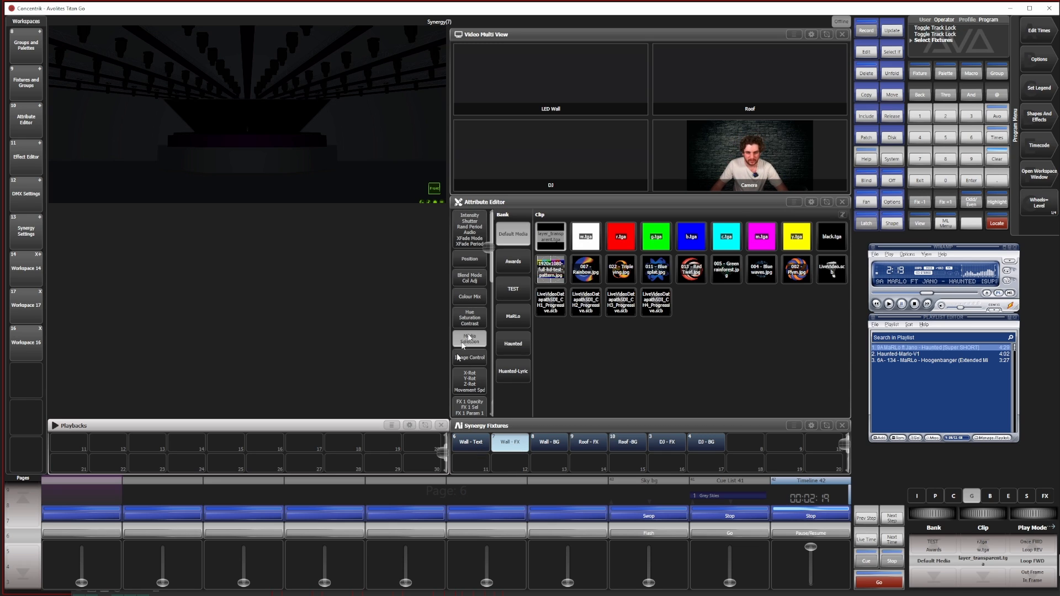
left_click(513, 347)
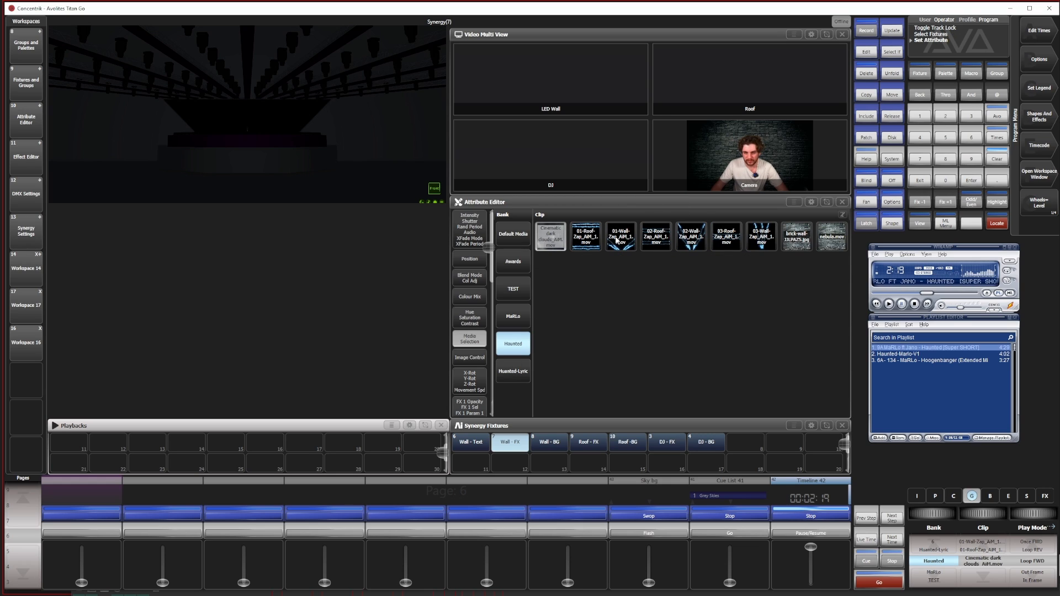
left_click(611, 235)
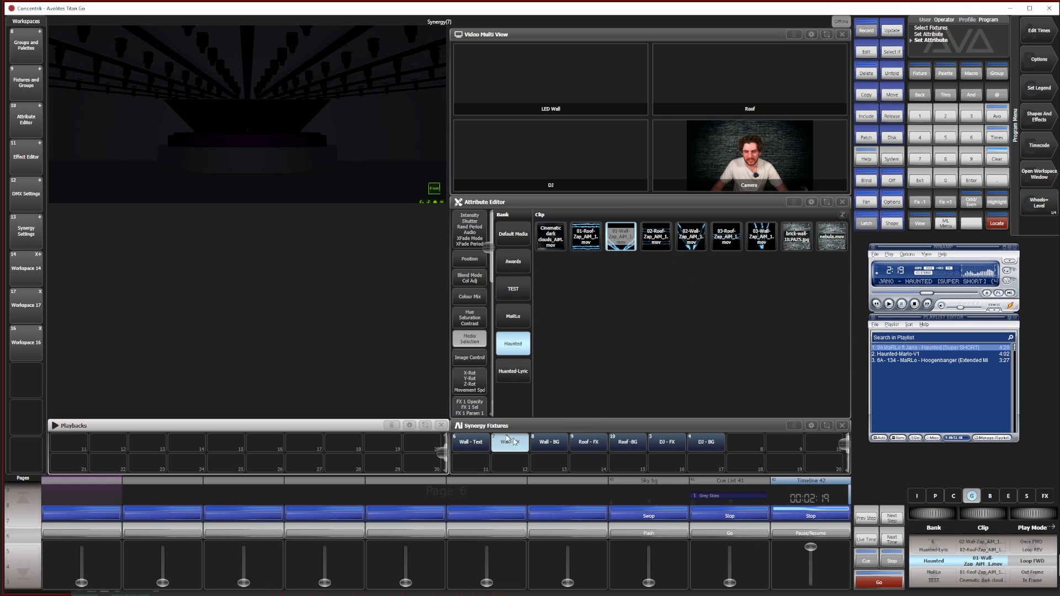
left_click(474, 235)
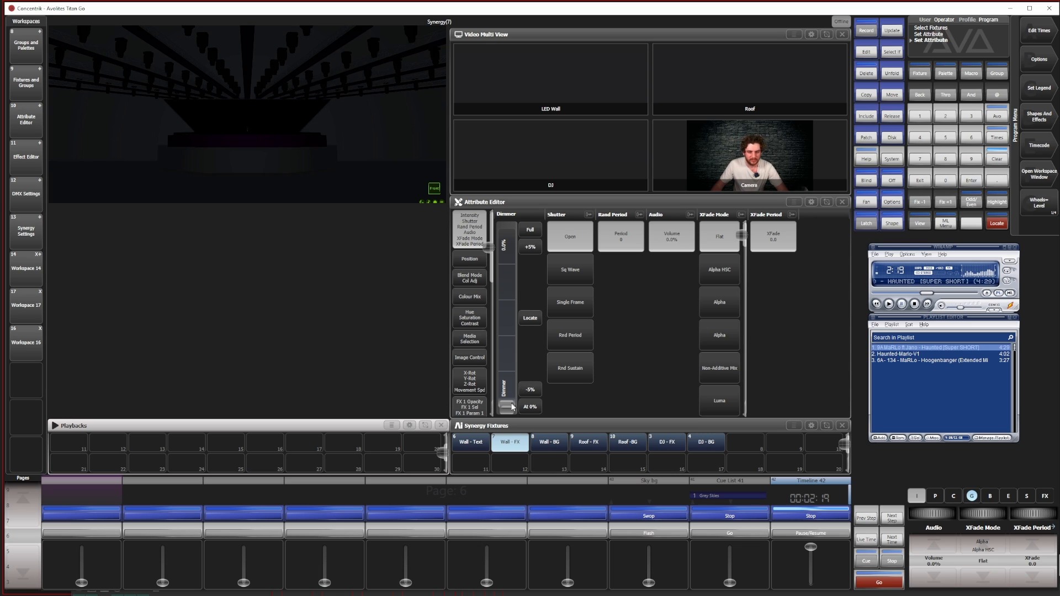
left_click_drag(512, 407, 504, 184)
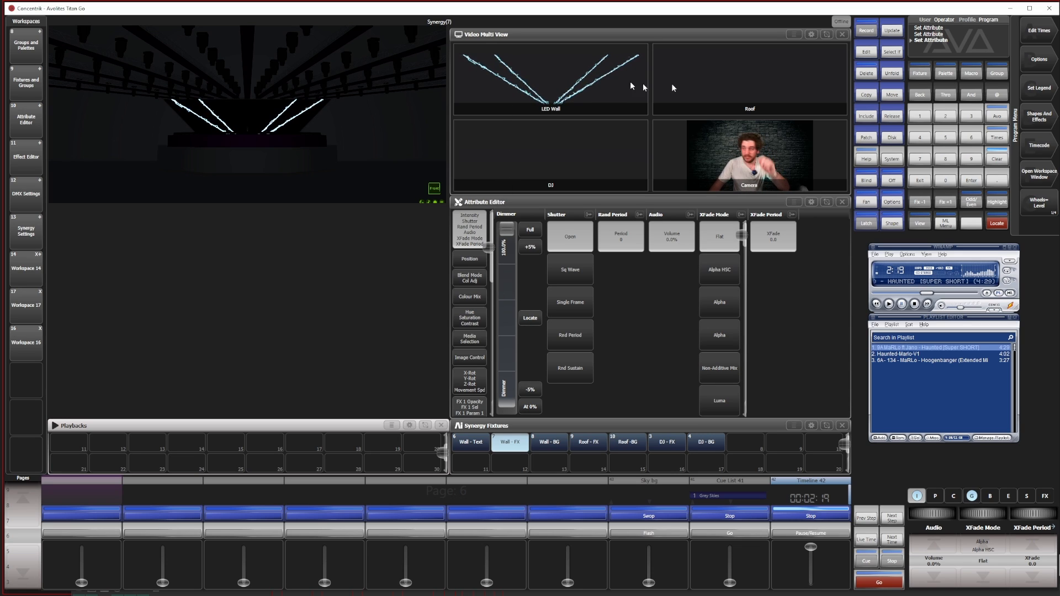
Raise the Roof - FX layer's dimmer and assign it clip 01-Roof-Zap_AIM_1.mov from the Haunted bank
left_click(587, 444)
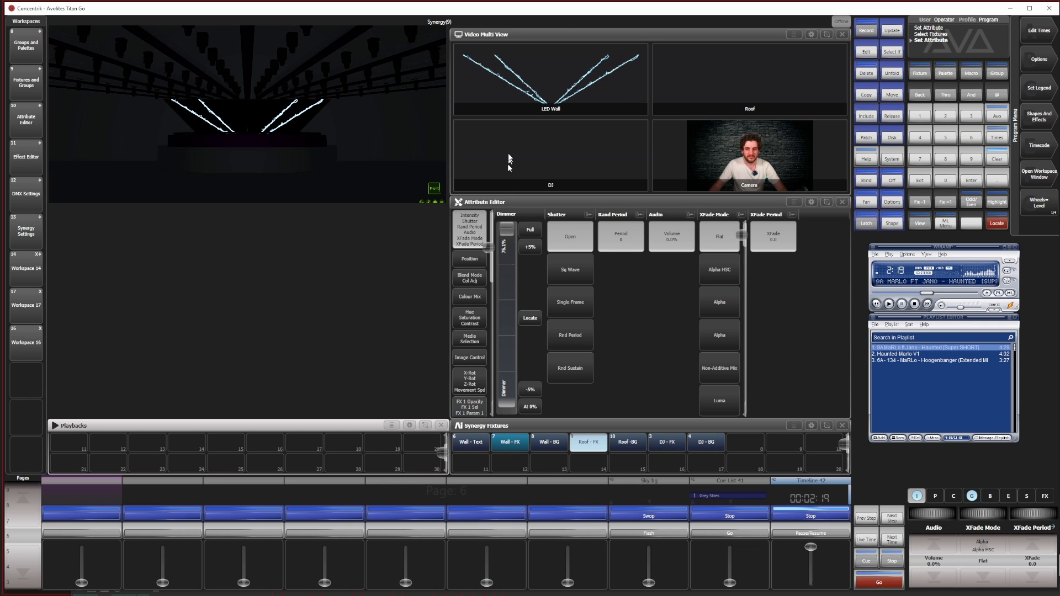
left_click(469, 338)
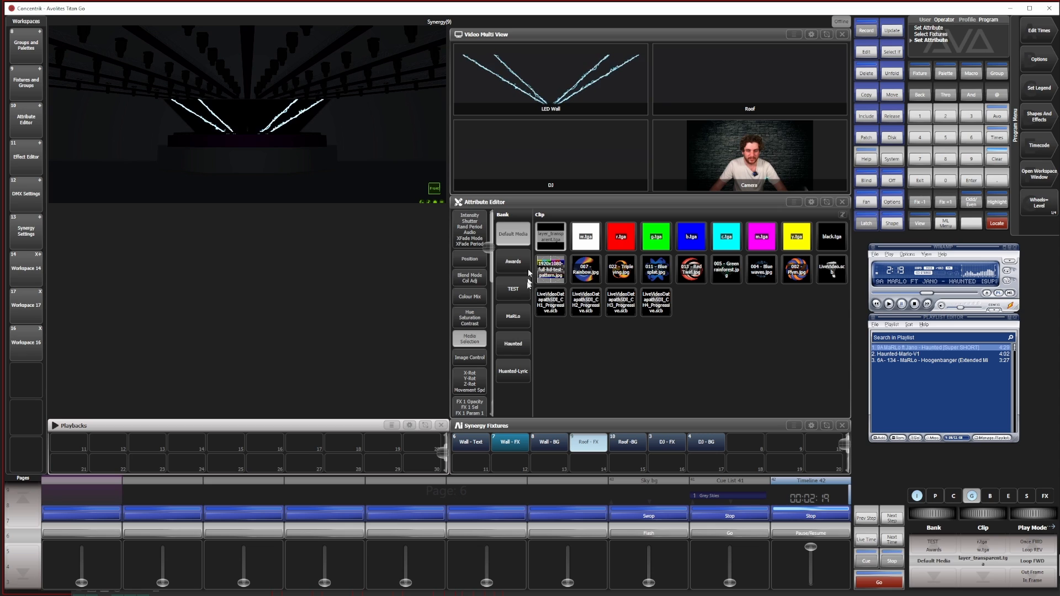
left_click(513, 343)
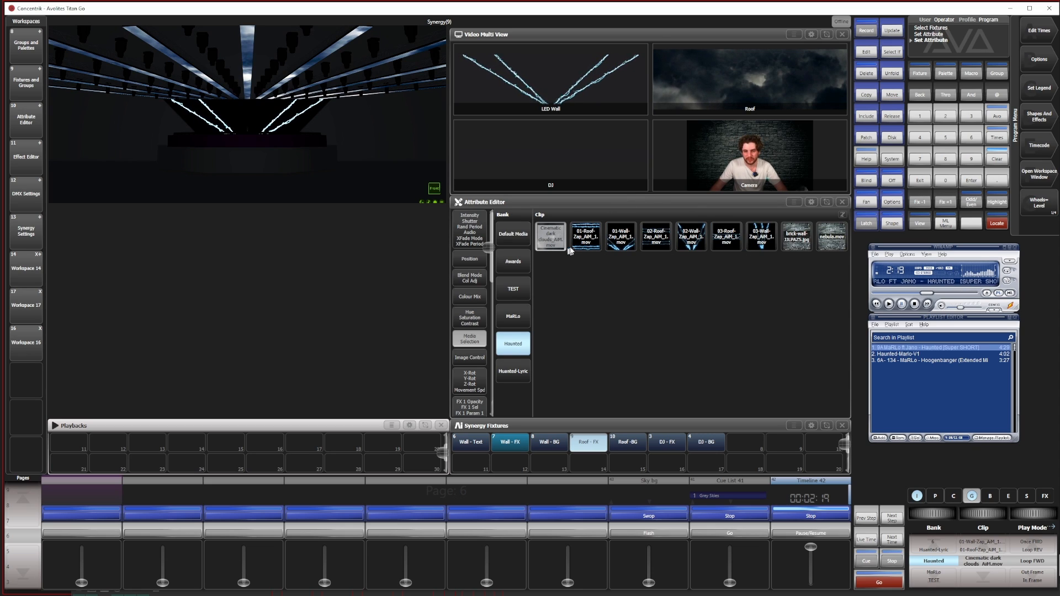
left_click(587, 238)
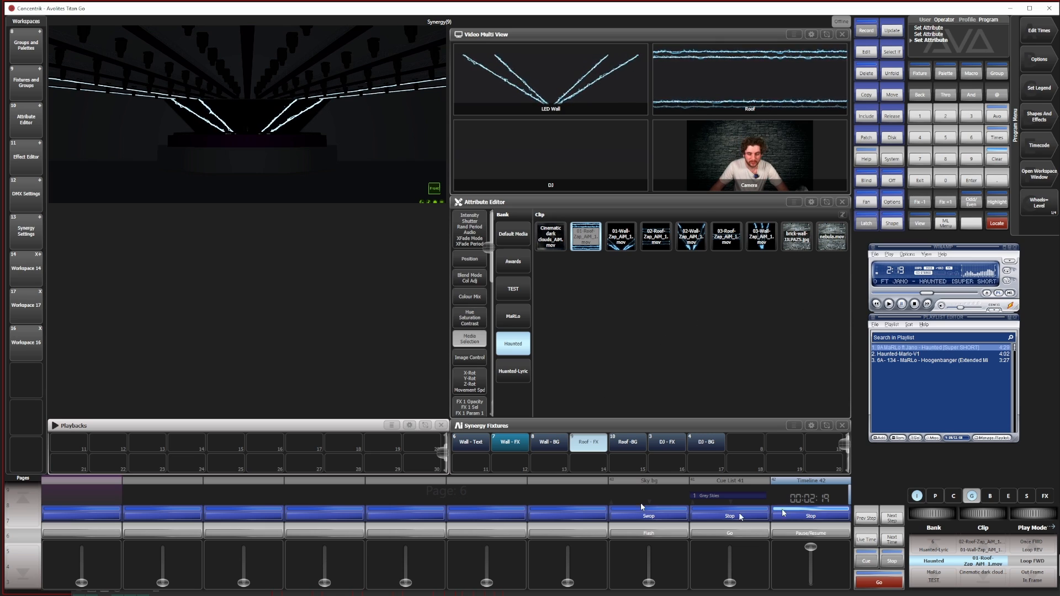
Record the 01 zap look as a cue on the first empty handle in the Playbacks window and clear the programmer
left_click(865, 31)
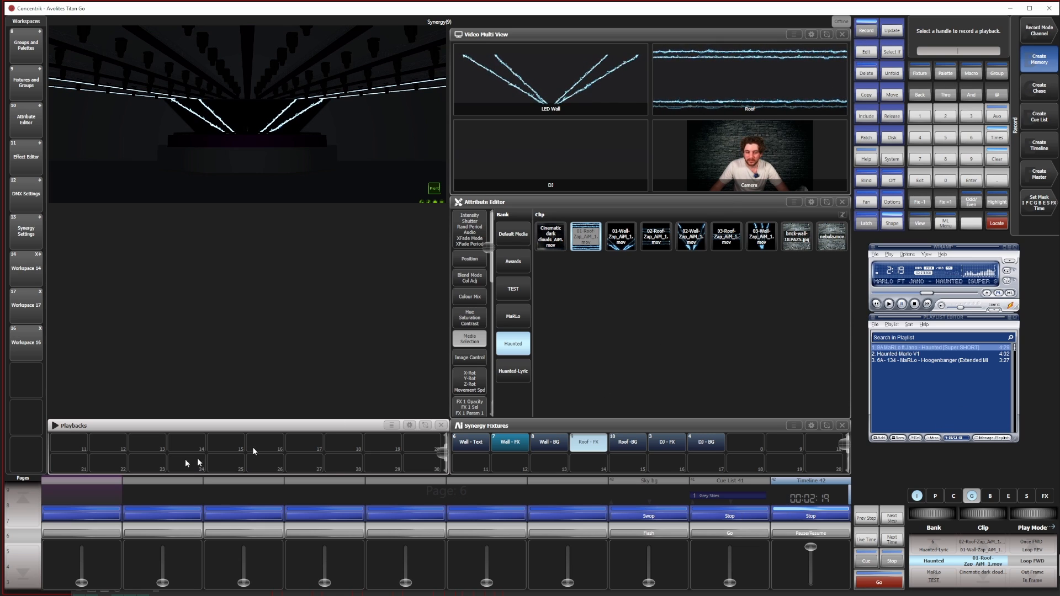
left_click(72, 442)
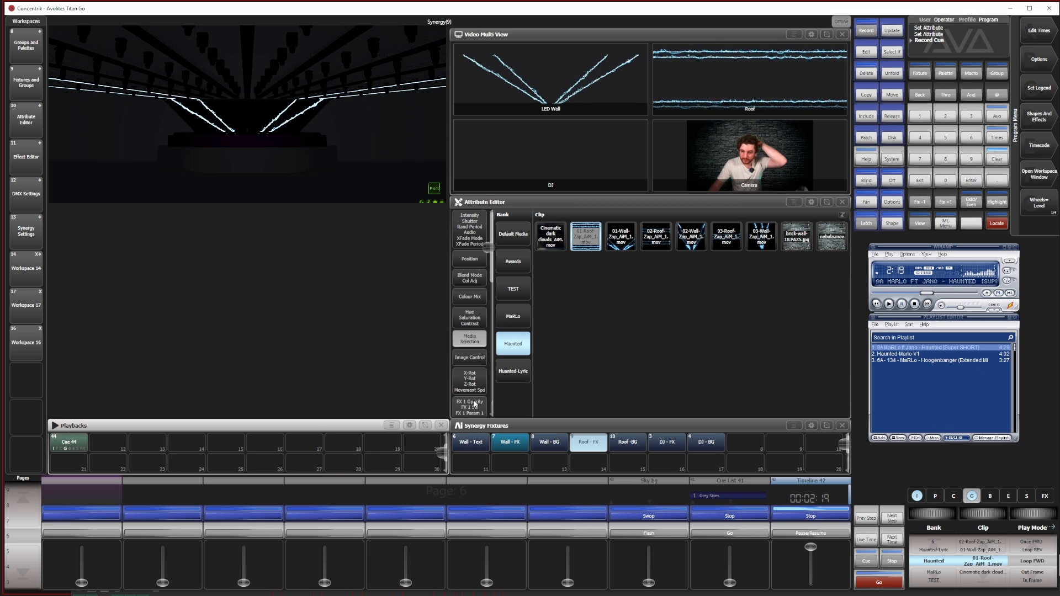
left_click(996, 159)
left_click(997, 159)
left_click(996, 159)
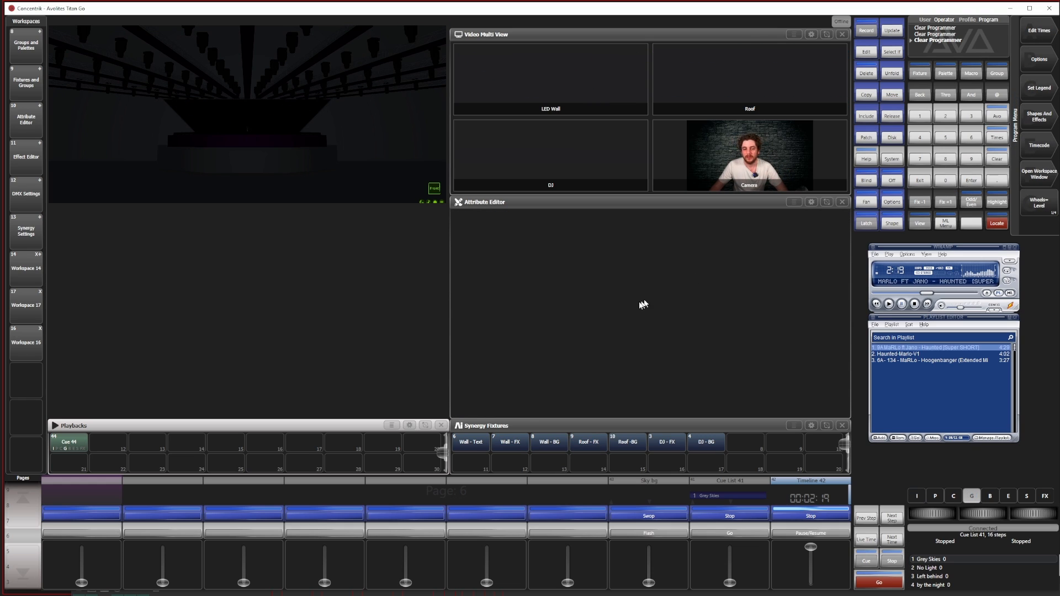
Select only the Wall - FX layer, raise its dimmer to nearly full and assign it clip 02-Wall-Zap_AIM_1.mov
left_click(472, 442)
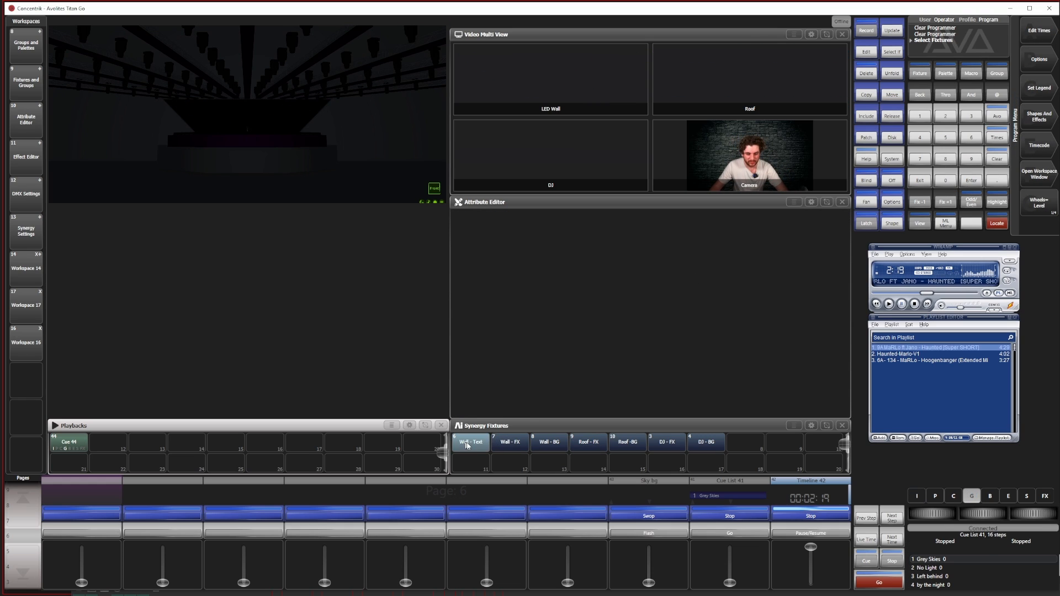
left_click(997, 160)
left_click(509, 442)
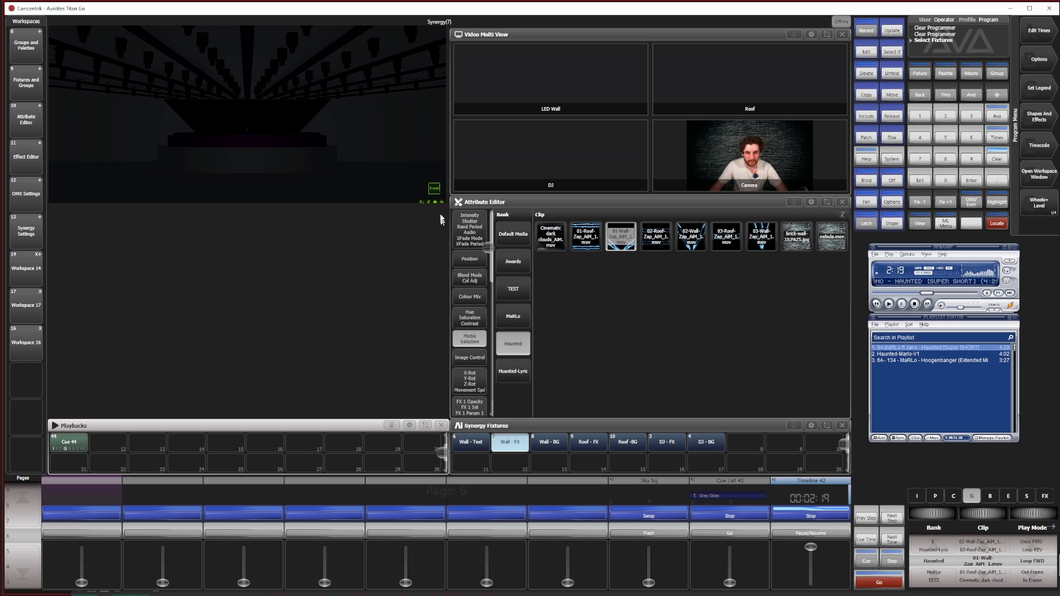
left_click_drag(504, 406, 499, 282)
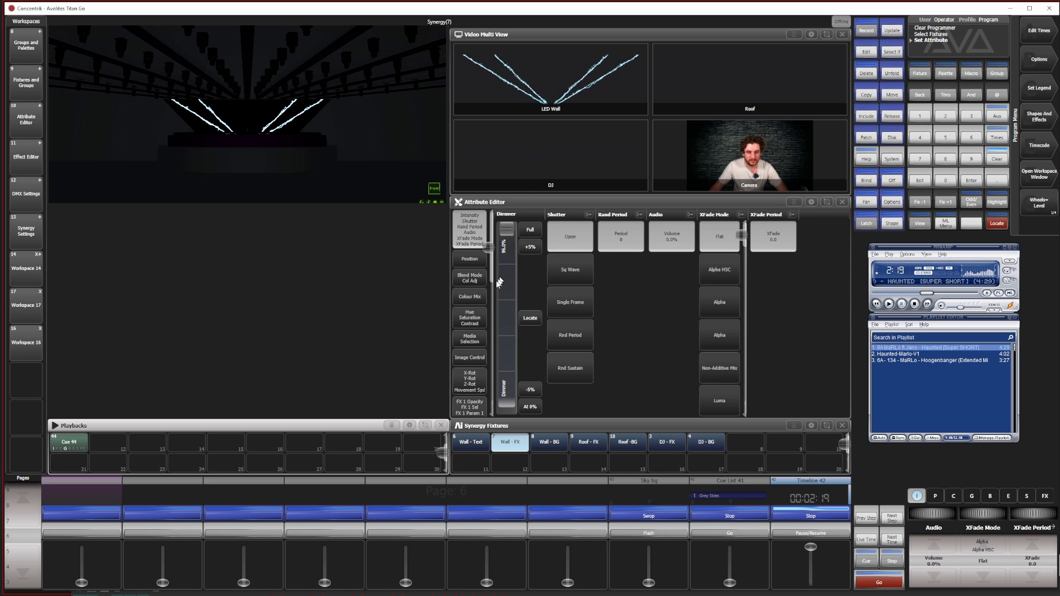
left_click(470, 338)
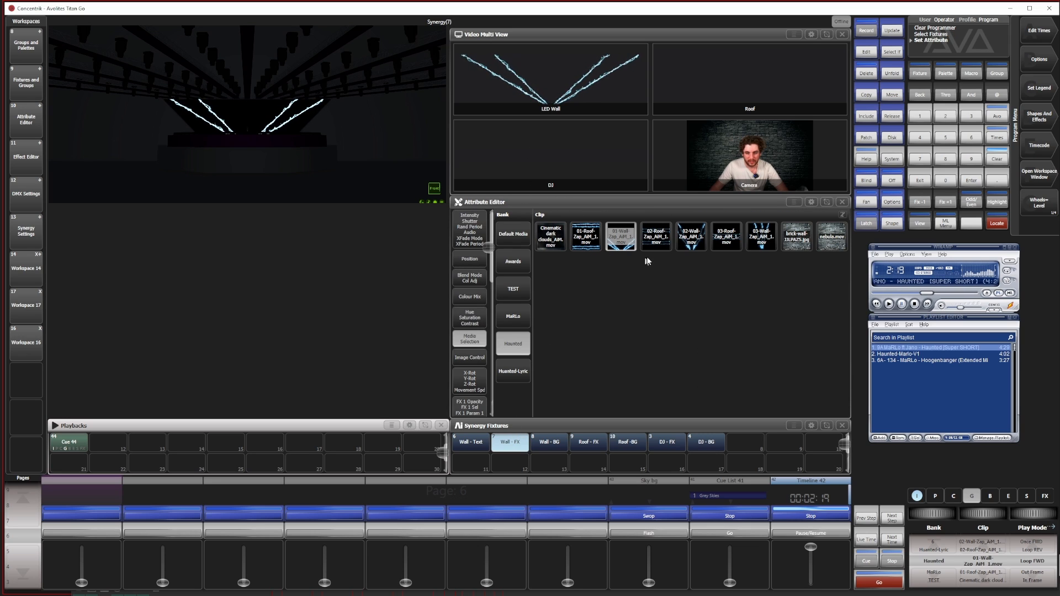
left_click(683, 246)
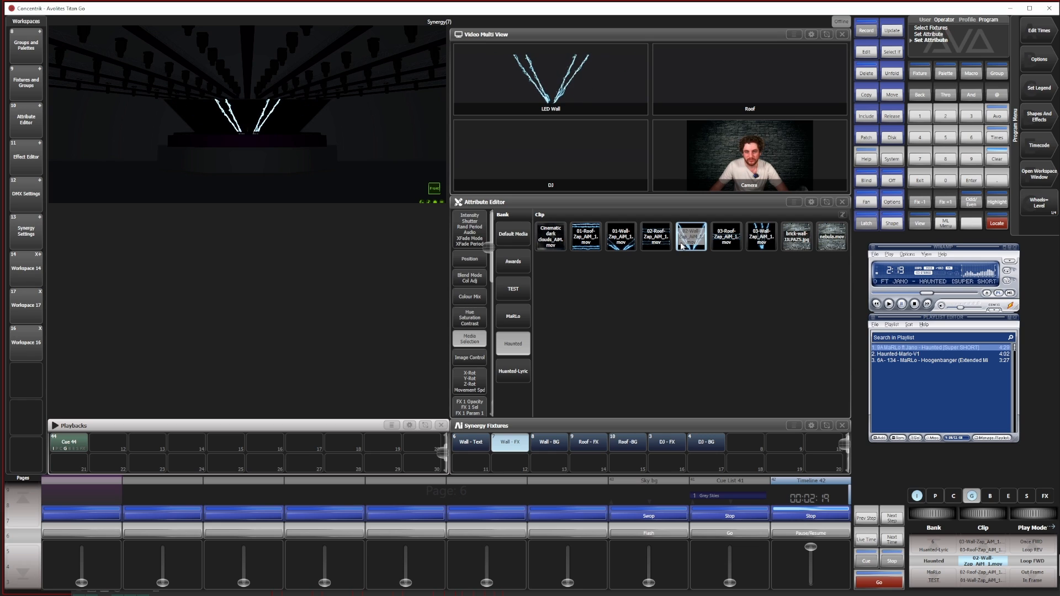
Assign clip 02-Roof-Zap_AIM_1.mov to the Roof - FX layer and set its dimmer to 100%
left_click(595, 445)
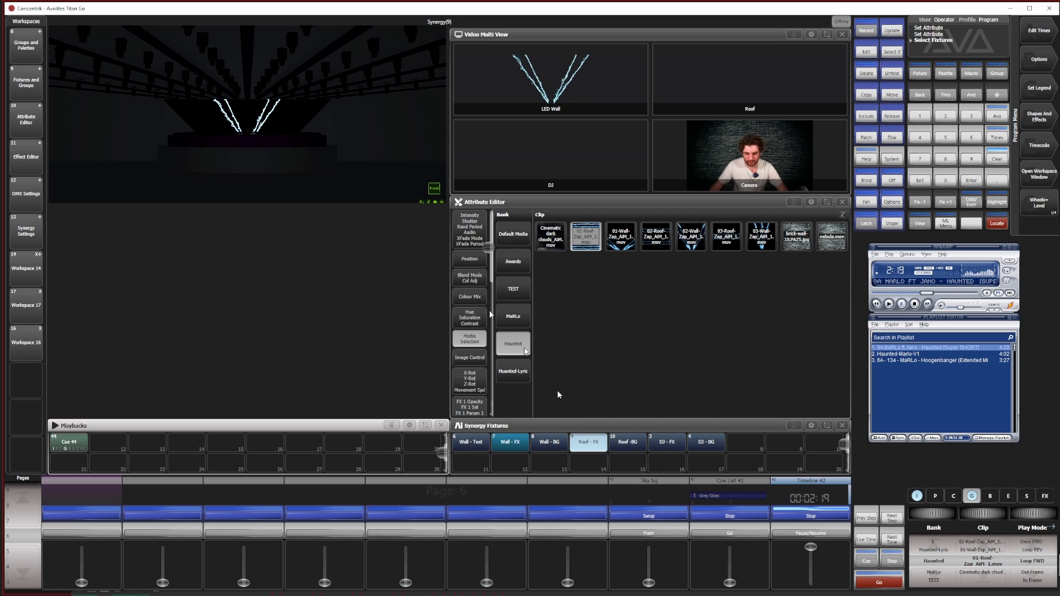
left_click(702, 244)
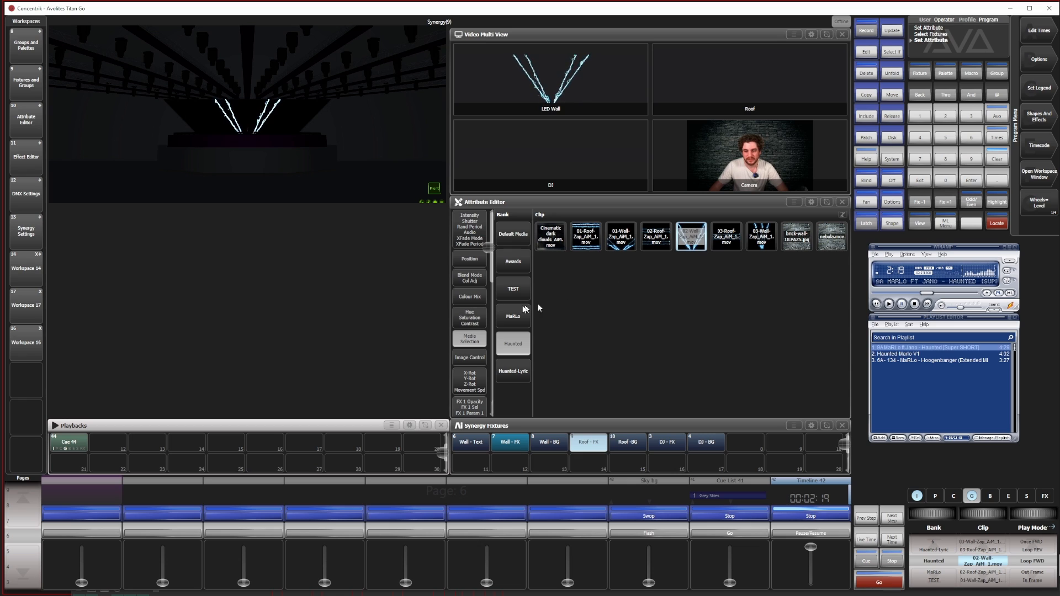
left_click(655, 239)
left_click(485, 220)
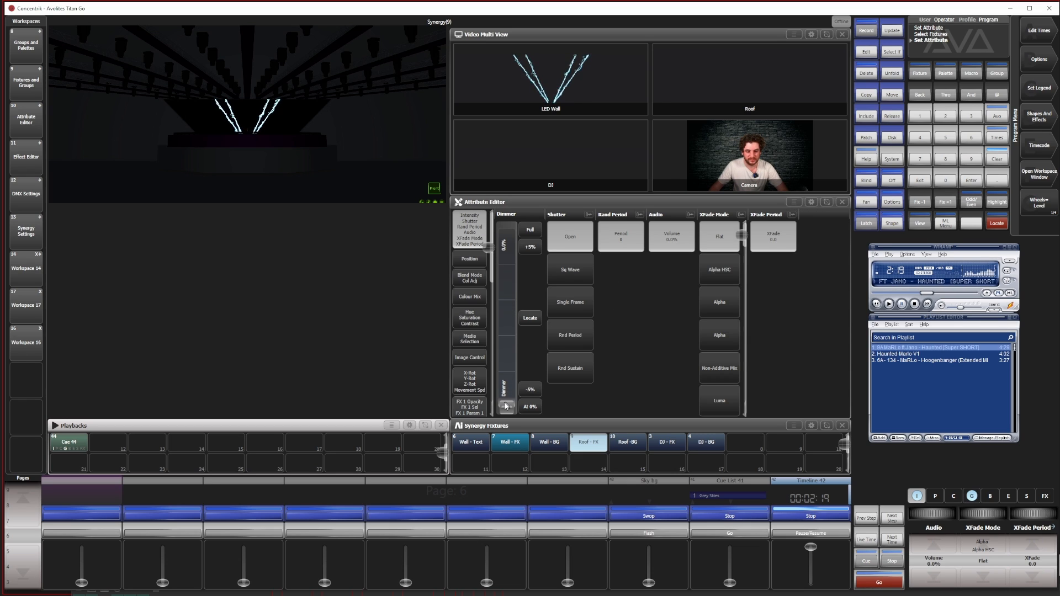
left_click_drag(506, 406, 506, 229)
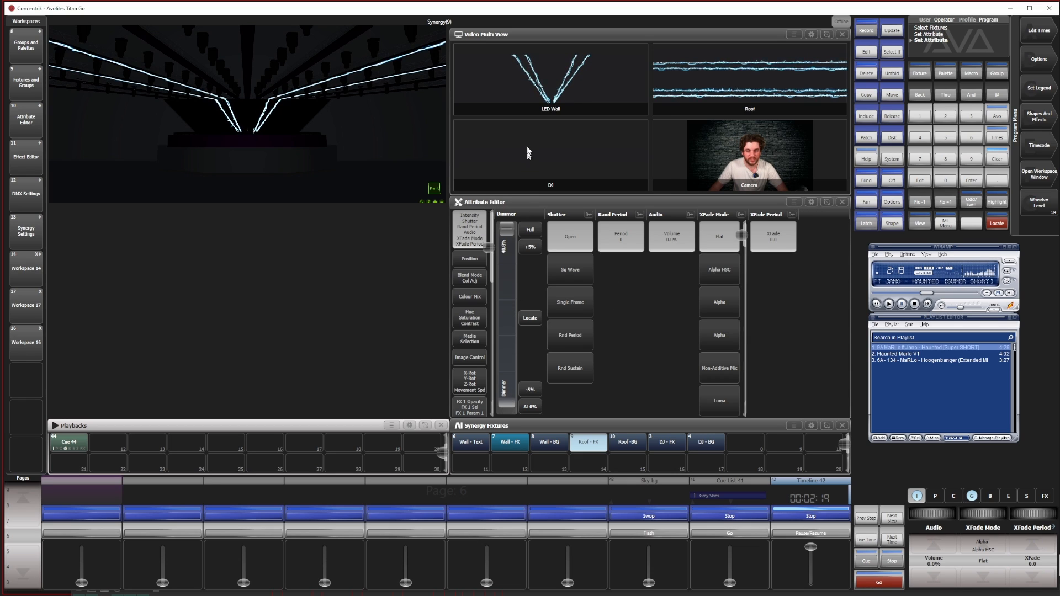
left_click(475, 258)
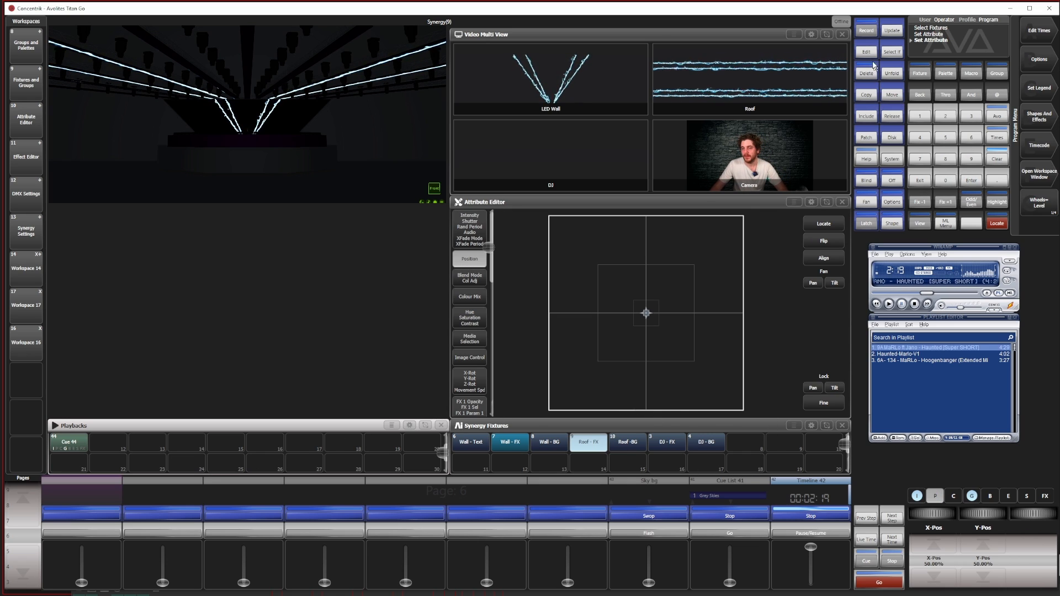
Record the 02 zap look as a cue on the handle beside Cue 44 and clear the programmer
left_click(866, 30)
left_click(109, 443)
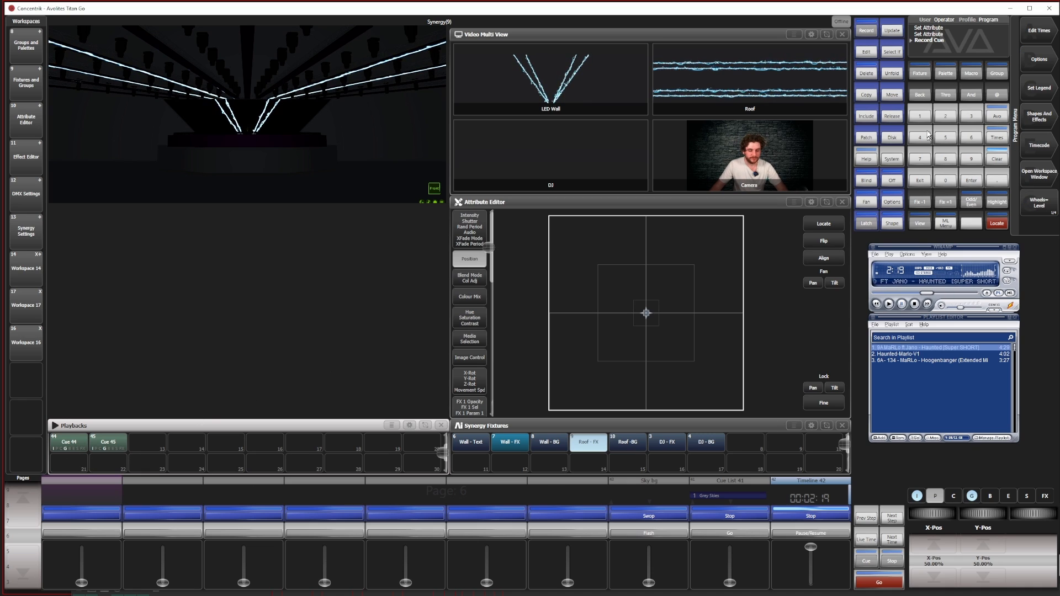
triple_click(996, 158)
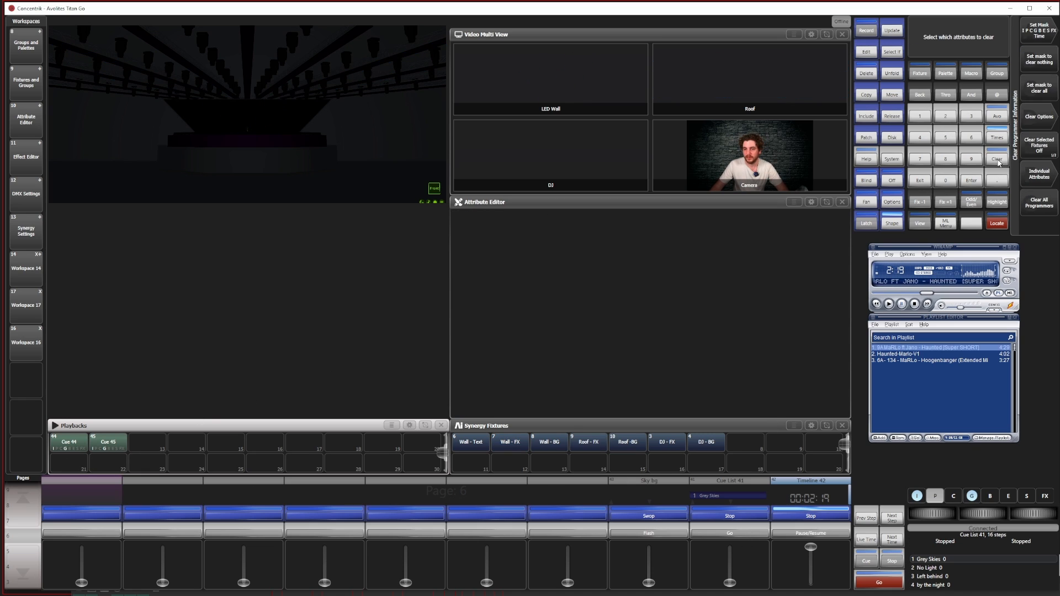
Assign clip 03-Wall-Zap_AIM_1.mov to the Wall - FX layer and set its dimmer to 100%
left_click(511, 443)
left_click(470, 338)
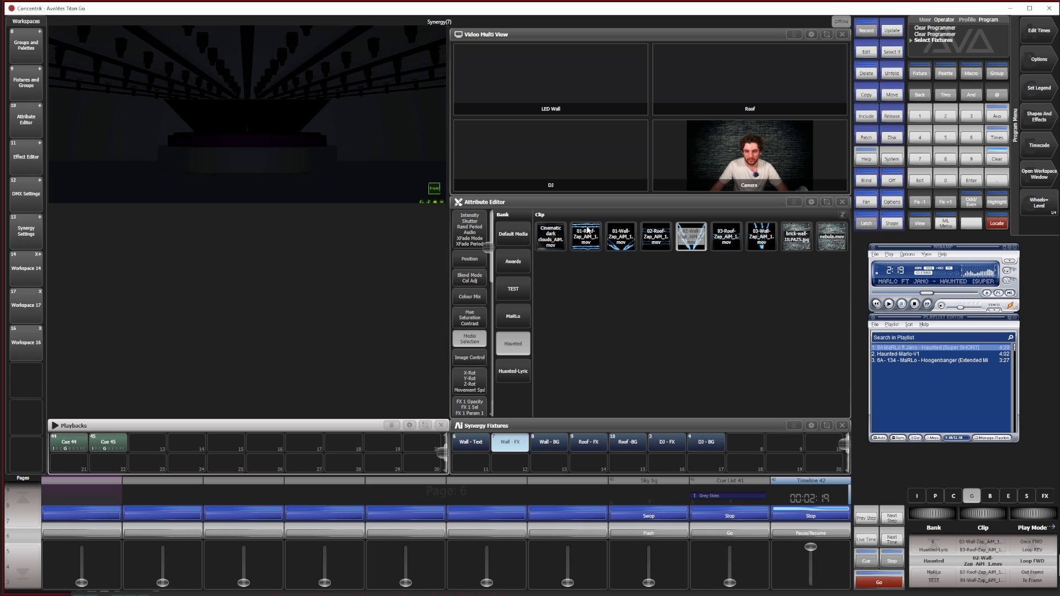
left_click(754, 240)
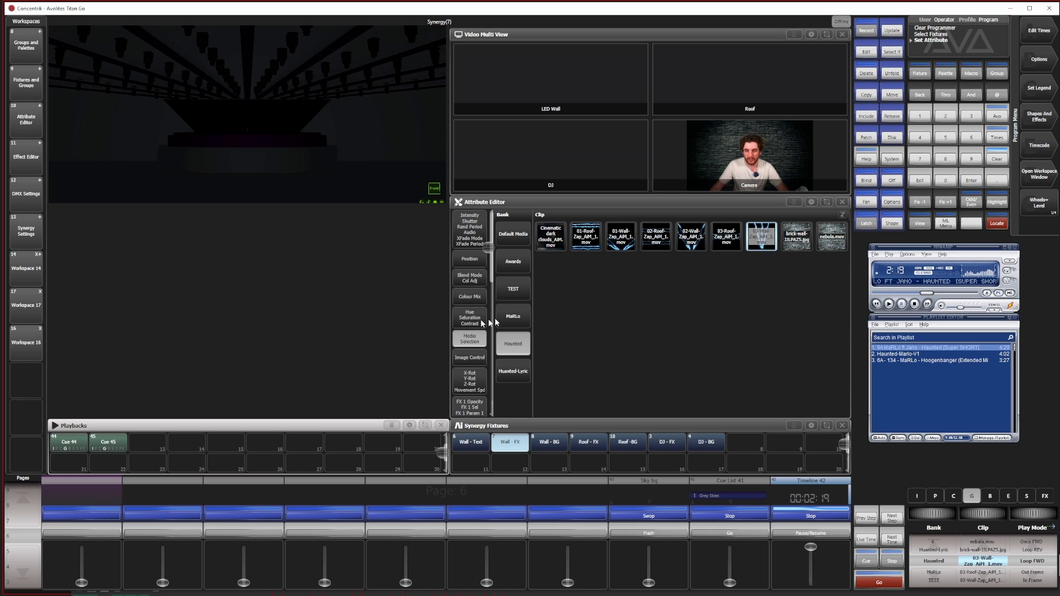
left_click(482, 243)
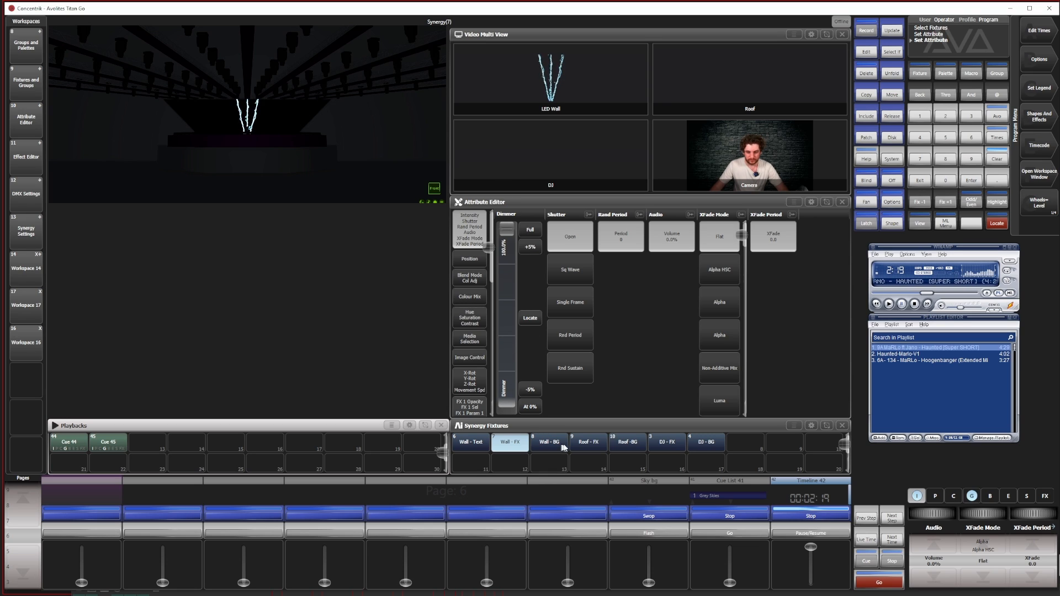
Assign clip 03-Roof-Zap_AIM_1.mov to the Roof - FX layer and set its dimmer to 100%
left_click(596, 442)
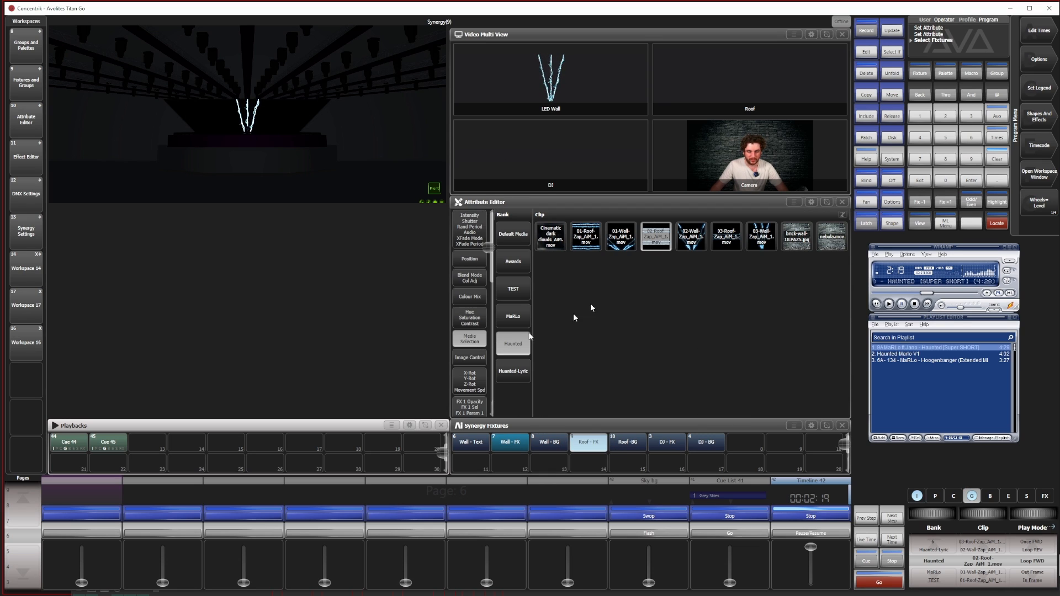
left_click(726, 236)
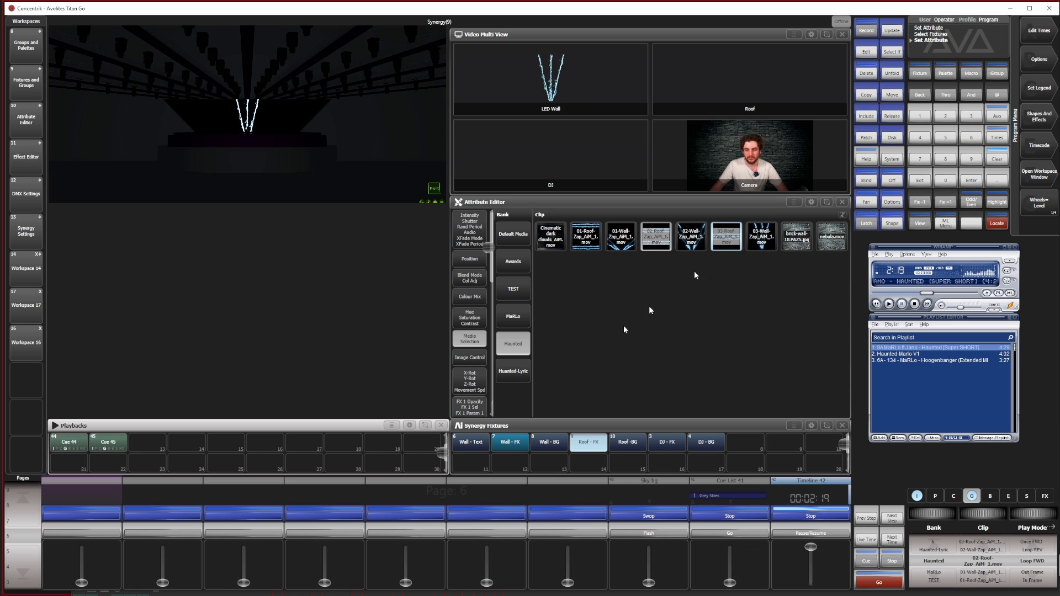
left_click(489, 244)
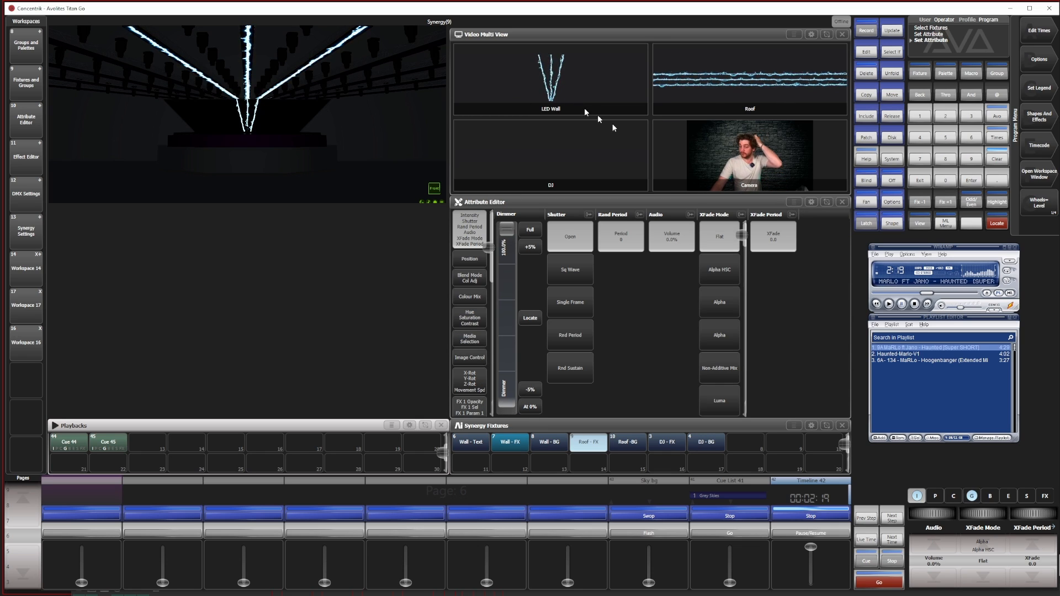
Record the 03 zap look as a cue on the handle beside Cue 45 and clear the programmer
left_click(867, 31)
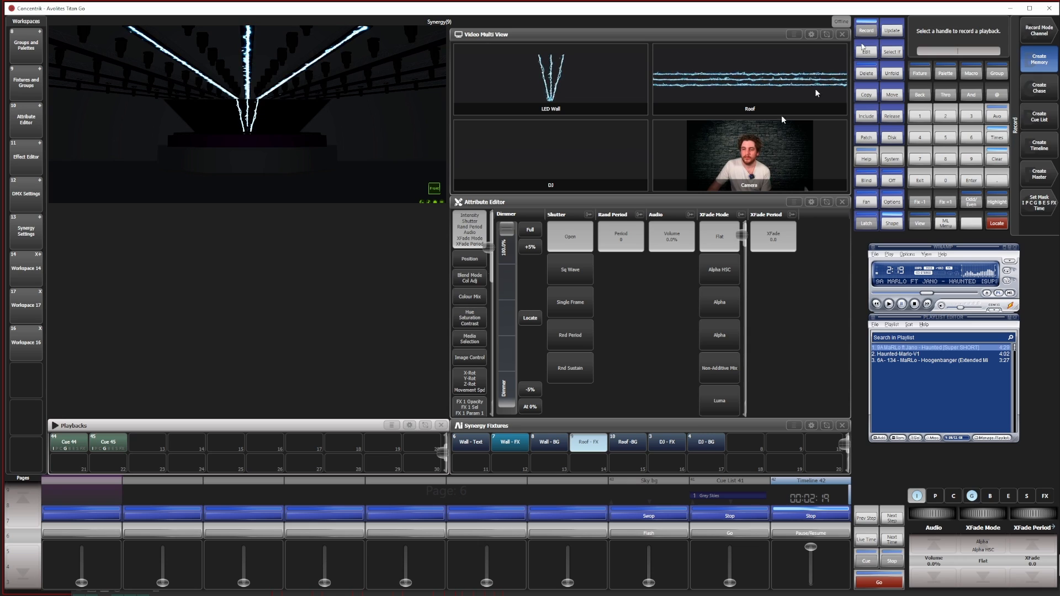
left_click(144, 441)
left_click(997, 158)
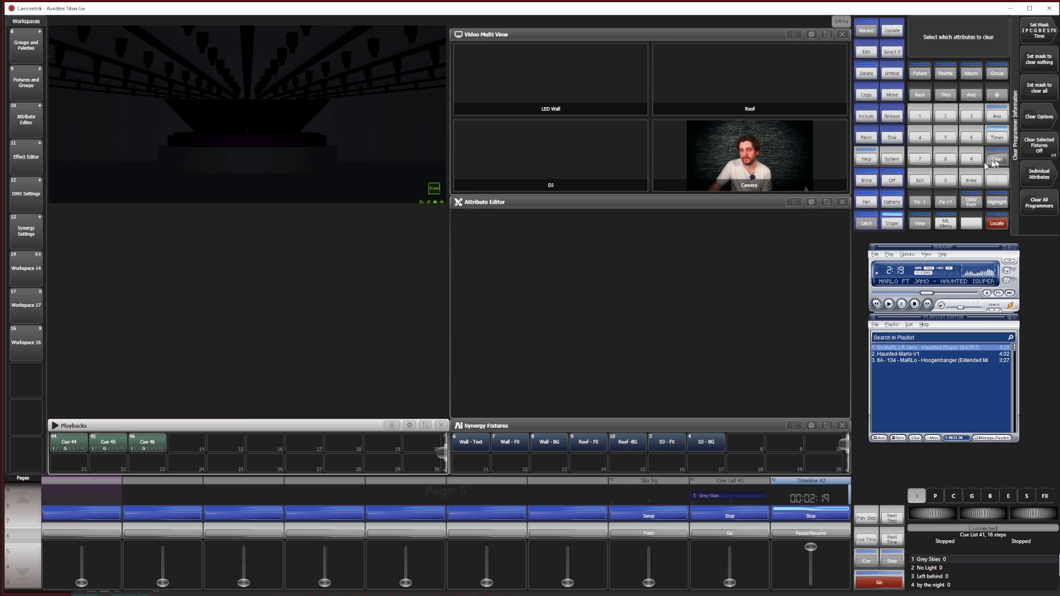
Fire Cue 44, Cue 45 and Cue 46 in turn to check the three zap looks on the wall and roof
left_click(73, 450)
left_click(110, 447)
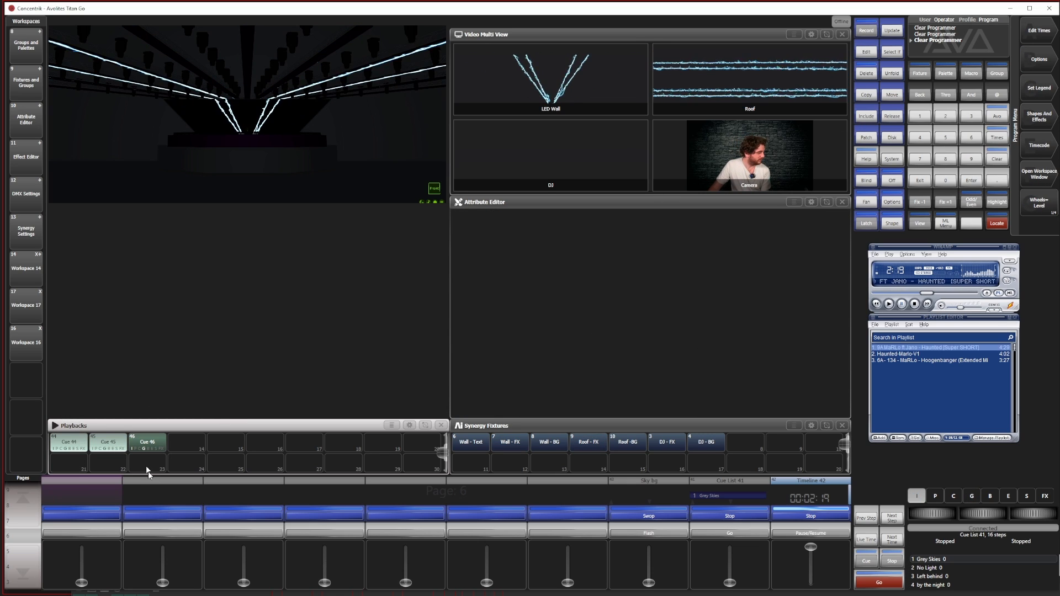
left_click(148, 448)
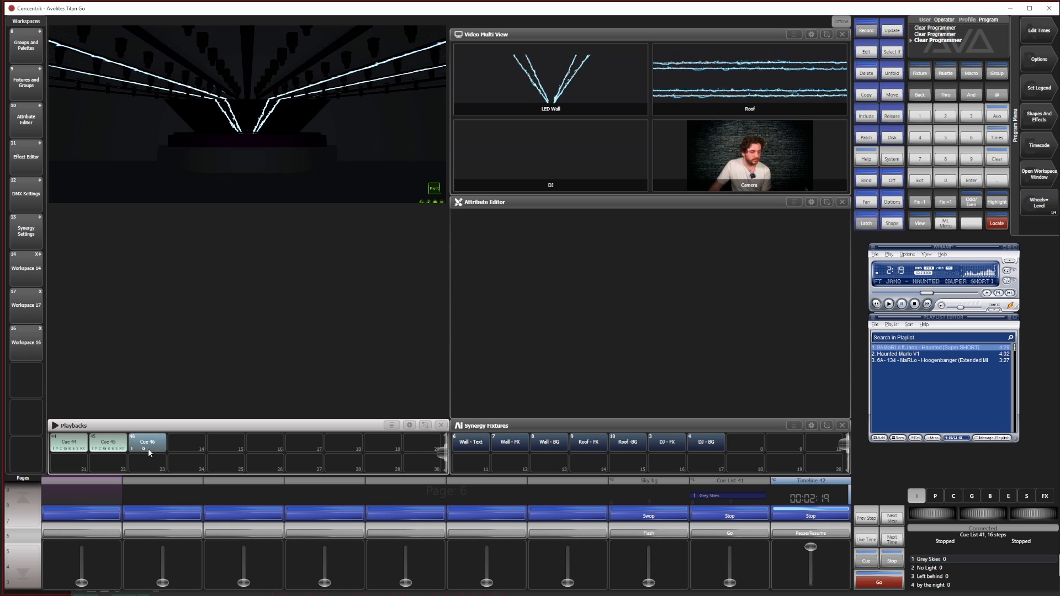
Open the Playback View for Cue 44 and resize its window to fill the empty area above the Playbacks window
left_click(924, 221)
left_click(86, 442)
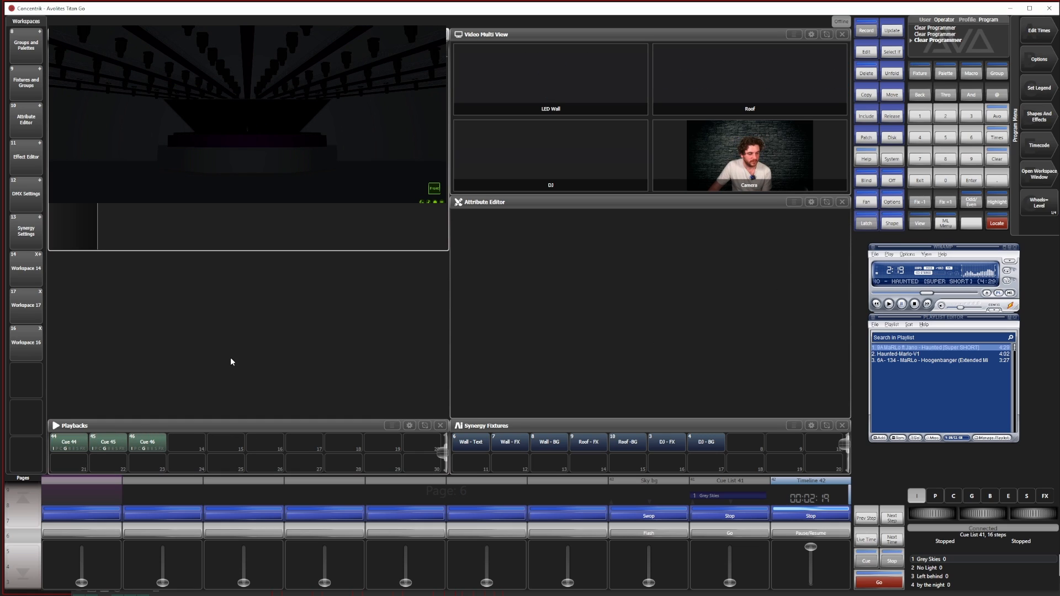
left_click(425, 34)
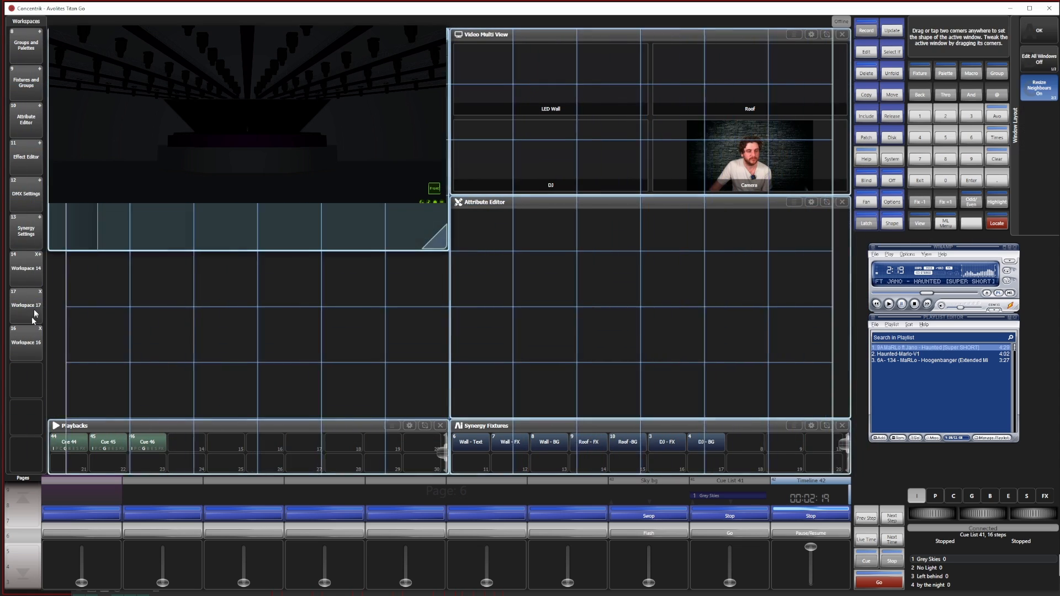
left_click_drag(59, 265, 425, 396)
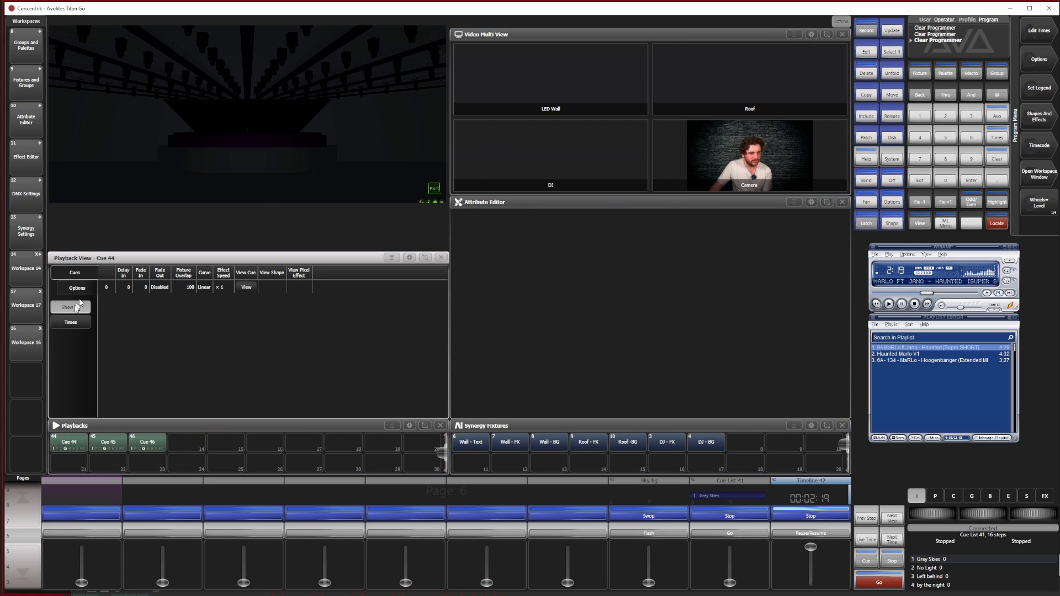
Set the handle key profile of Cue 44 to NightClub in its playback options
left_click(80, 289)
left_click(72, 308)
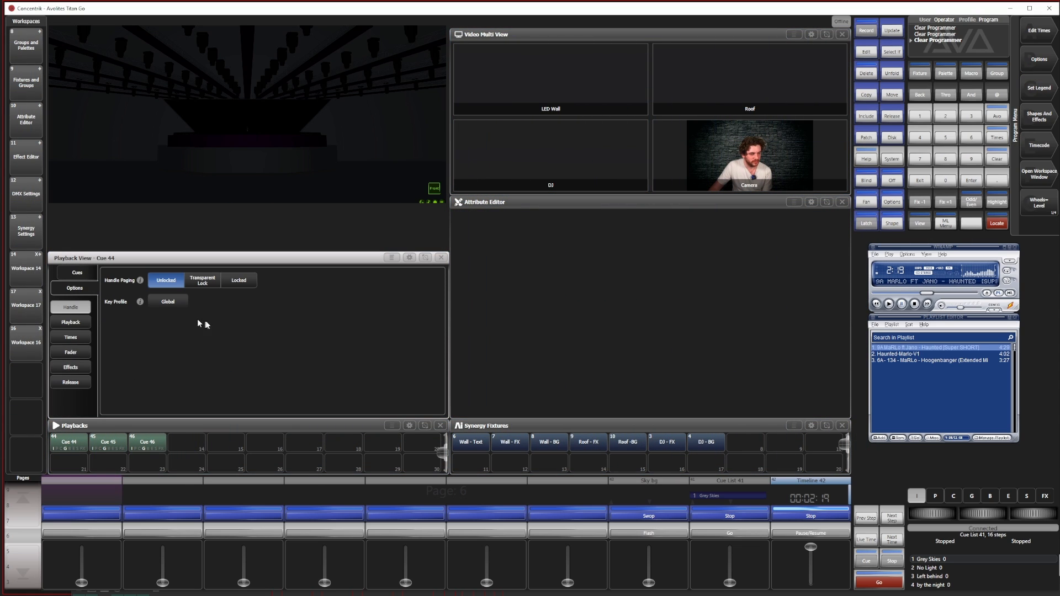
left_click(173, 304)
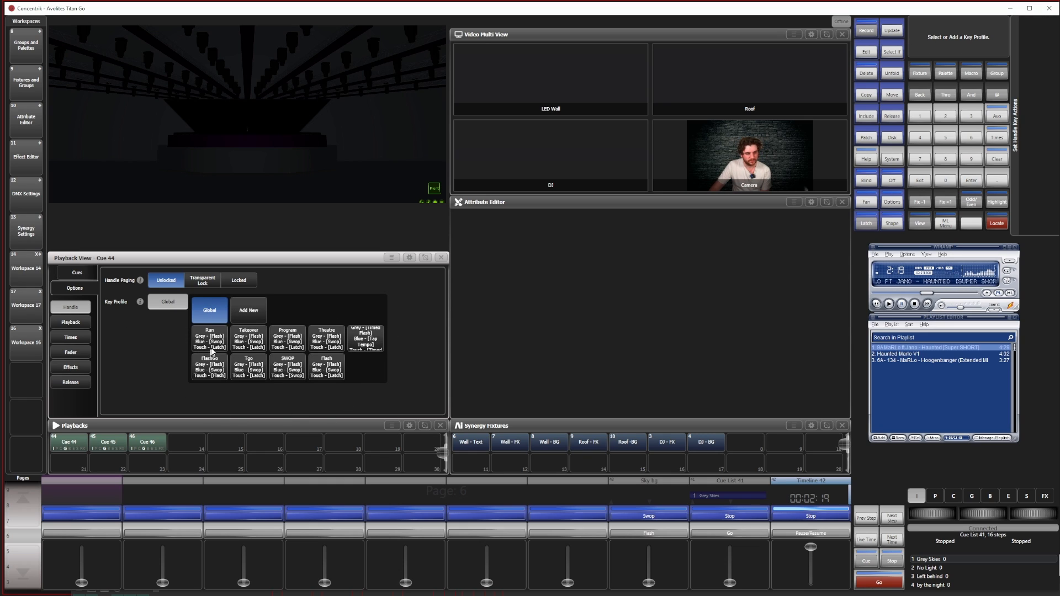
left_click(369, 347)
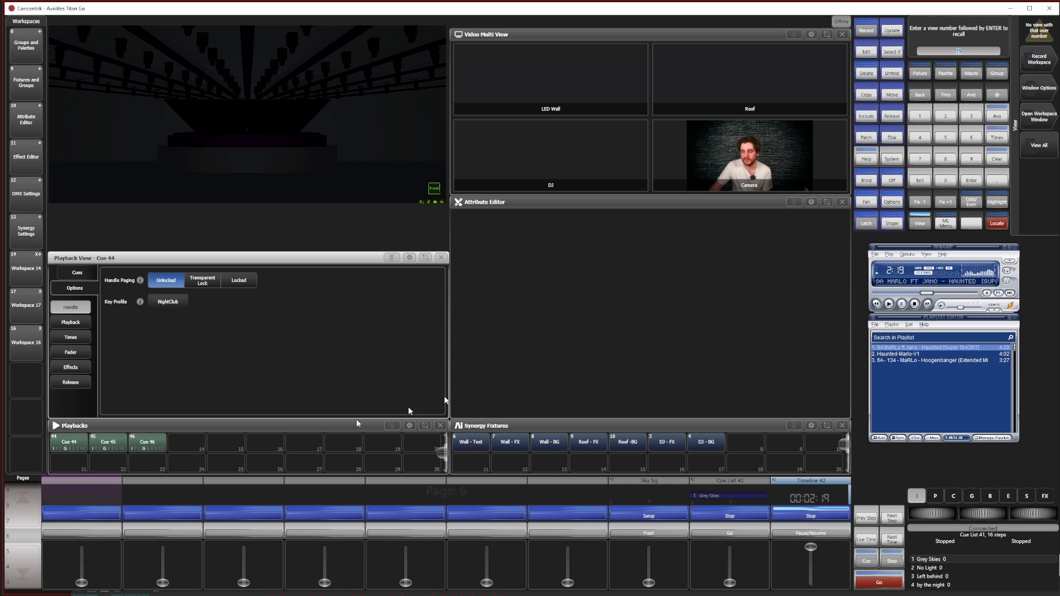
Set the handle key profile of Cue 45 and Cue 46 to NightClub and close the Playback View
left_click(108, 441)
left_click(175, 303)
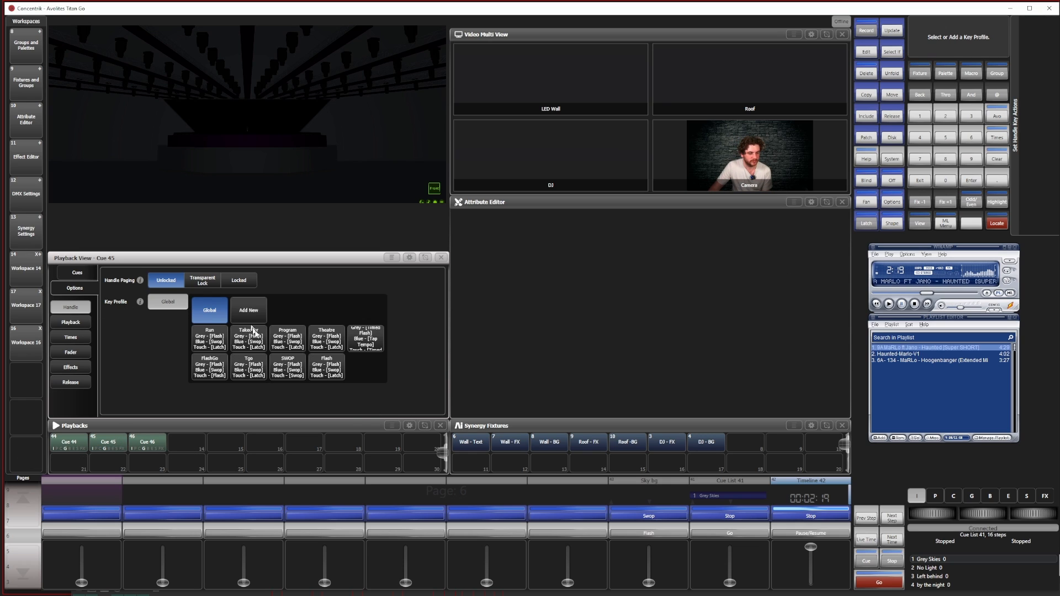
left_click(365, 342)
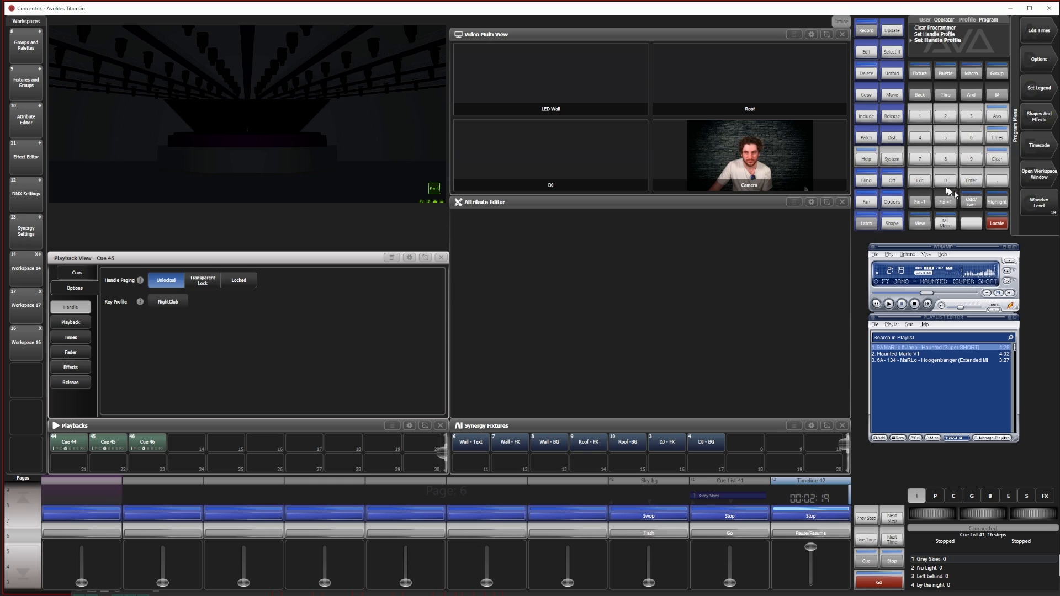
left_click(148, 442)
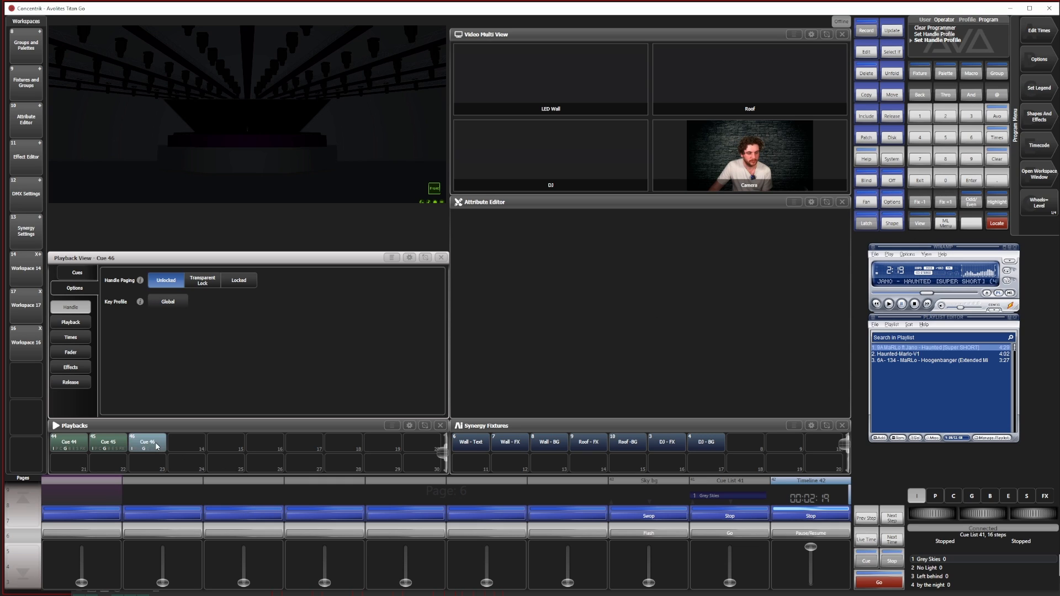
left_click(171, 304)
left_click(367, 340)
left_click(441, 258)
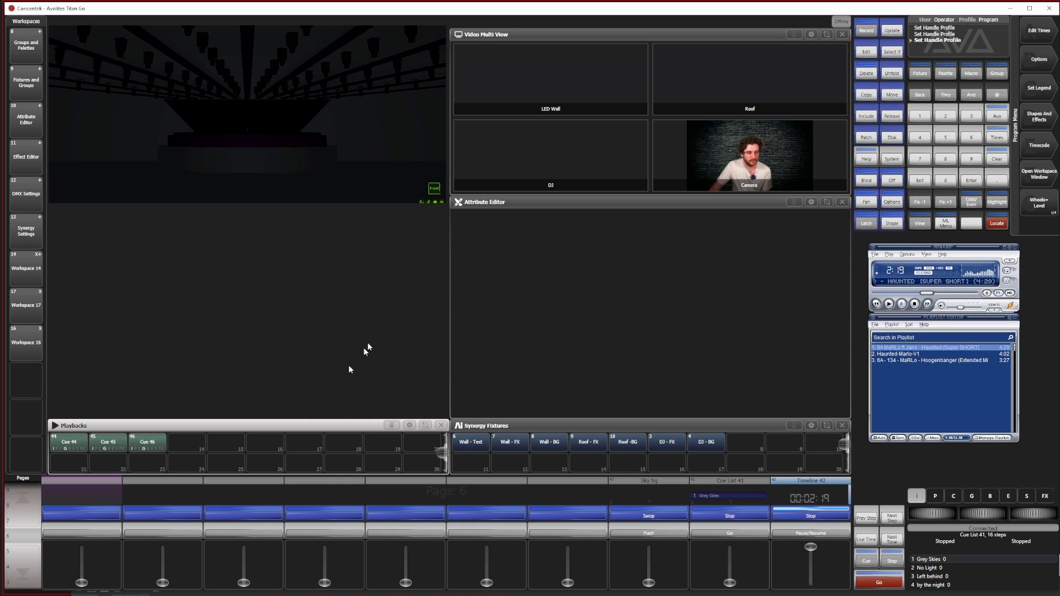
Trigger Cue 46 and Cue 44 to check how their handles respond with the NightClub key profile
left_click(135, 449)
left_click(134, 448)
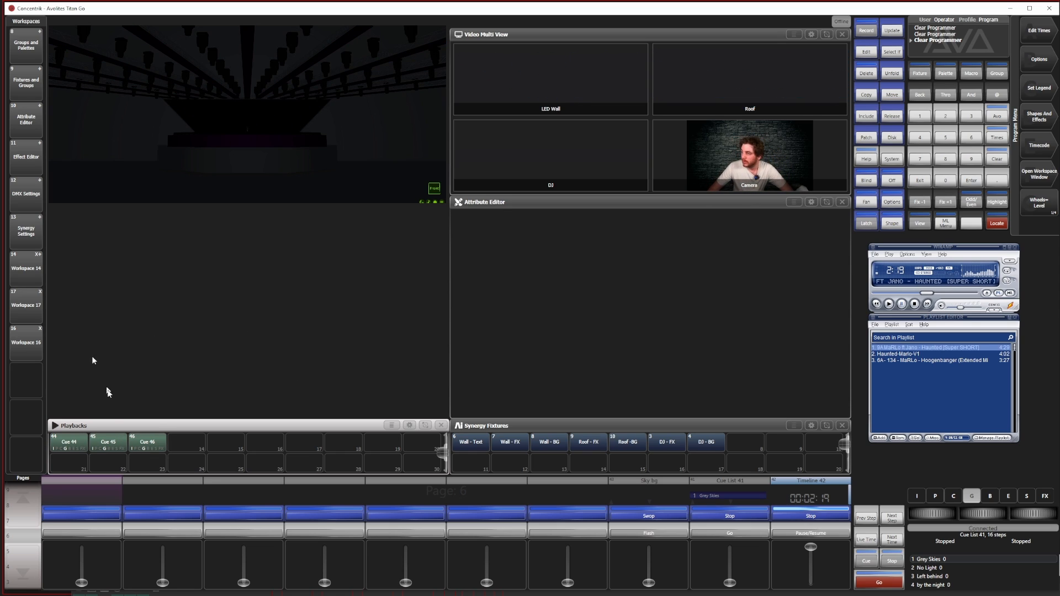
left_click(62, 445)
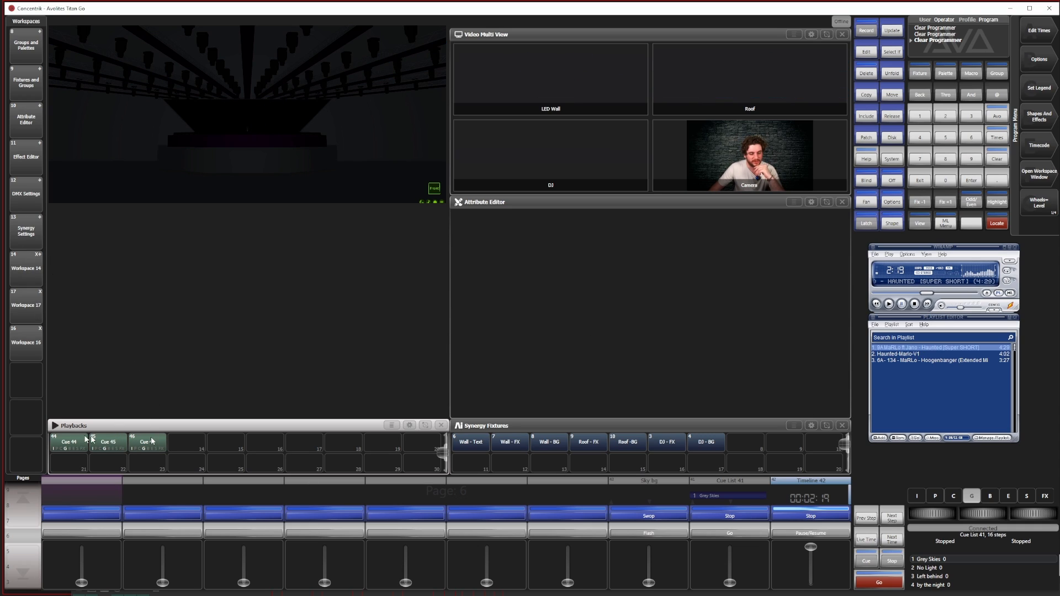
Give Cue 44 a hand-drawn picture legend of paired diagonal lines forming a wide inverted V
left_click(1039, 88)
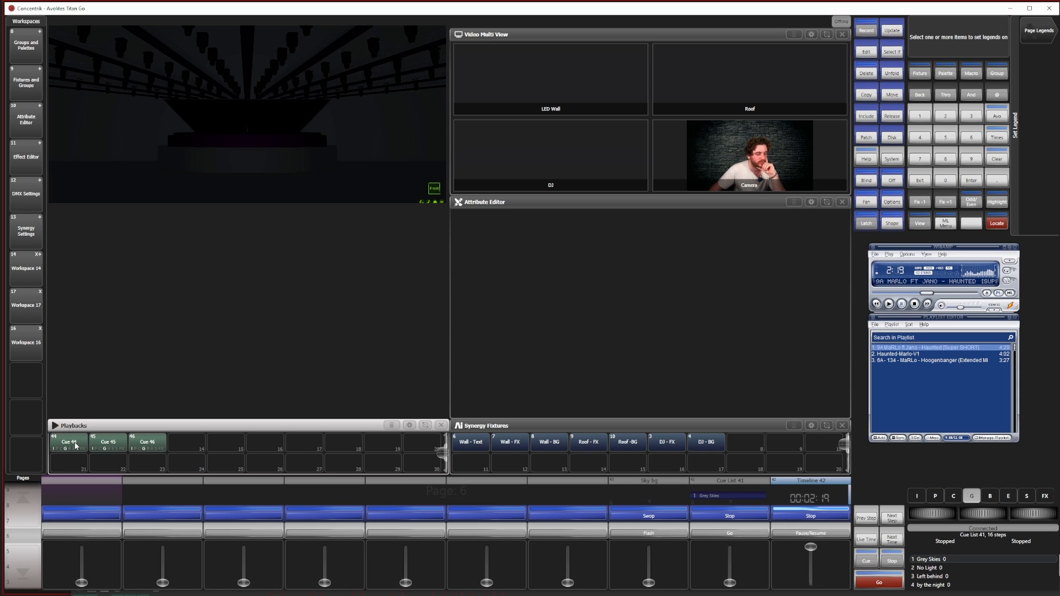
left_click(75, 445)
left_click(1041, 84)
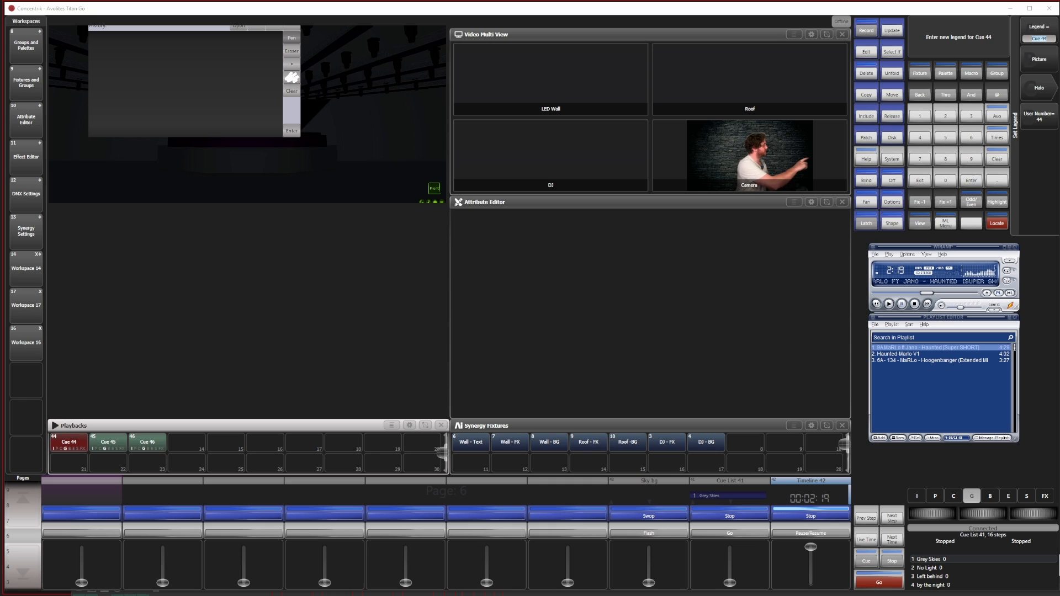
left_click_drag(103, 133, 181, 37)
left_click_drag(210, 39, 126, 136)
left_click_drag(250, 110, 268, 137)
left_click(296, 128)
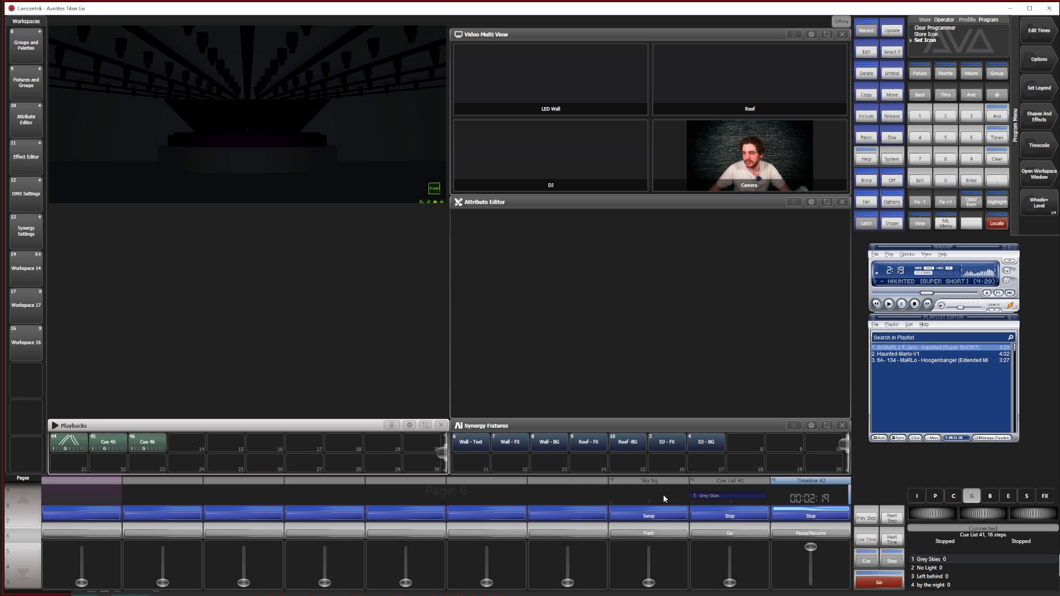
Give Cue 45 a hand-drawn picture legend of paired steep lines forming a narrow inverted V
left_click(1032, 83)
left_click(121, 445)
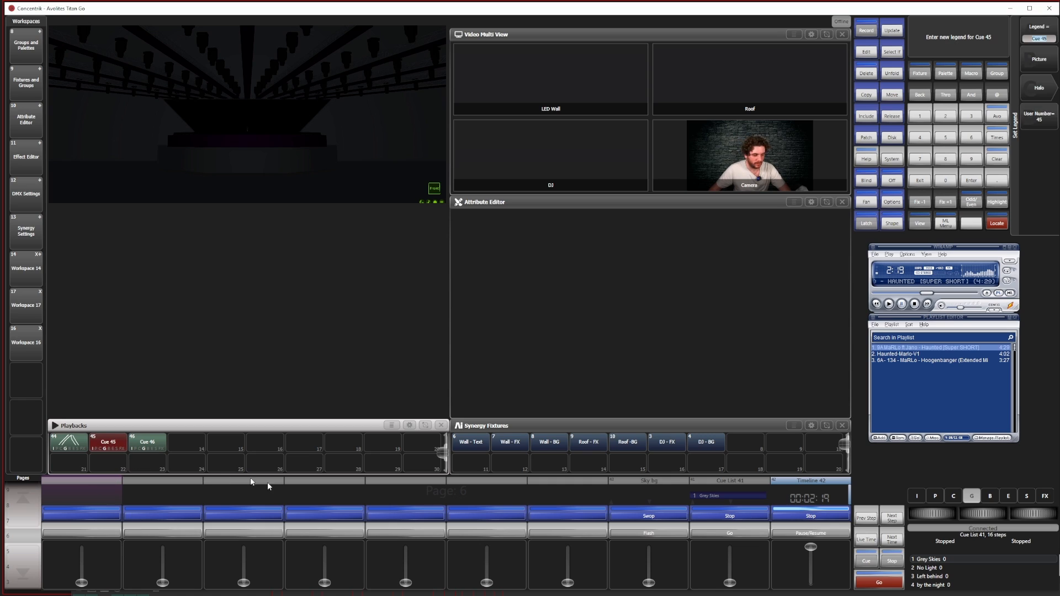
left_click(1039, 71)
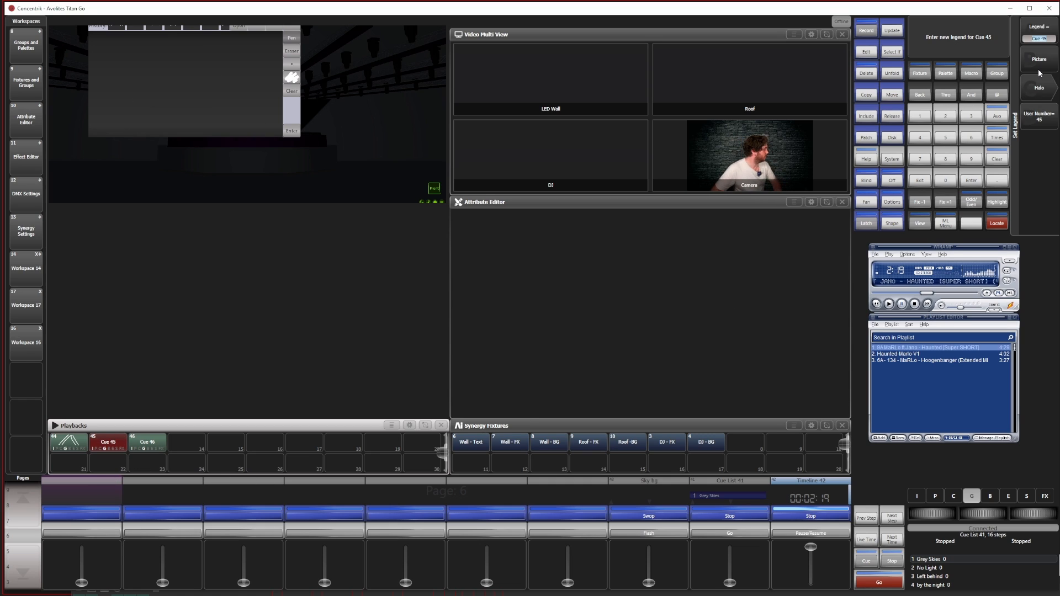
left_click_drag(168, 39, 138, 103)
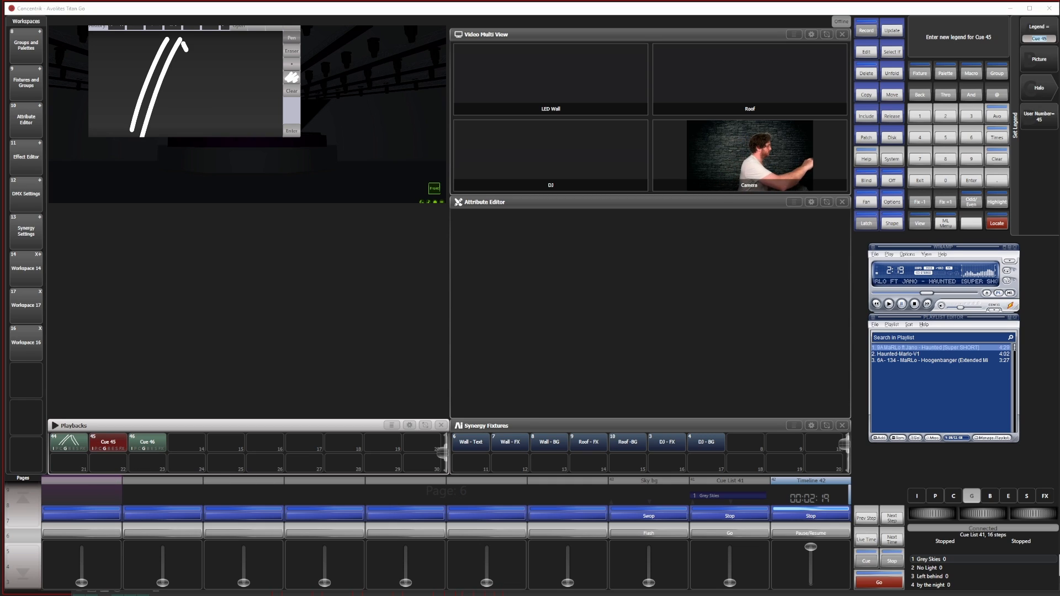
left_click_drag(186, 50, 218, 136)
left_click_drag(191, 35, 235, 136)
left_click(291, 131)
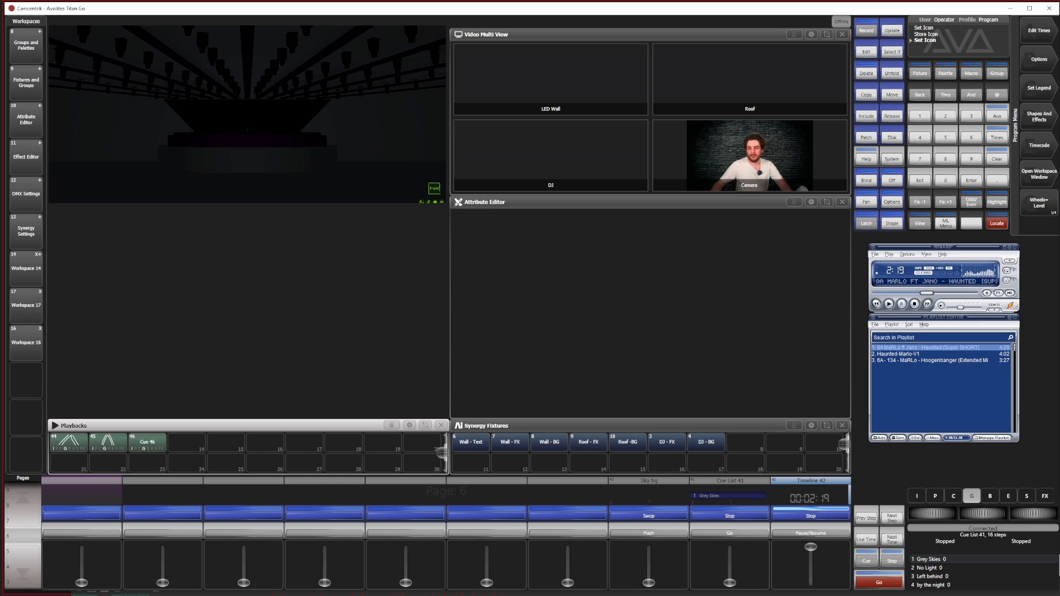
Give Cue 46 a hand-drawn picture legend of three lines fanning downward from one point
left_click(1038, 88)
left_click(156, 446)
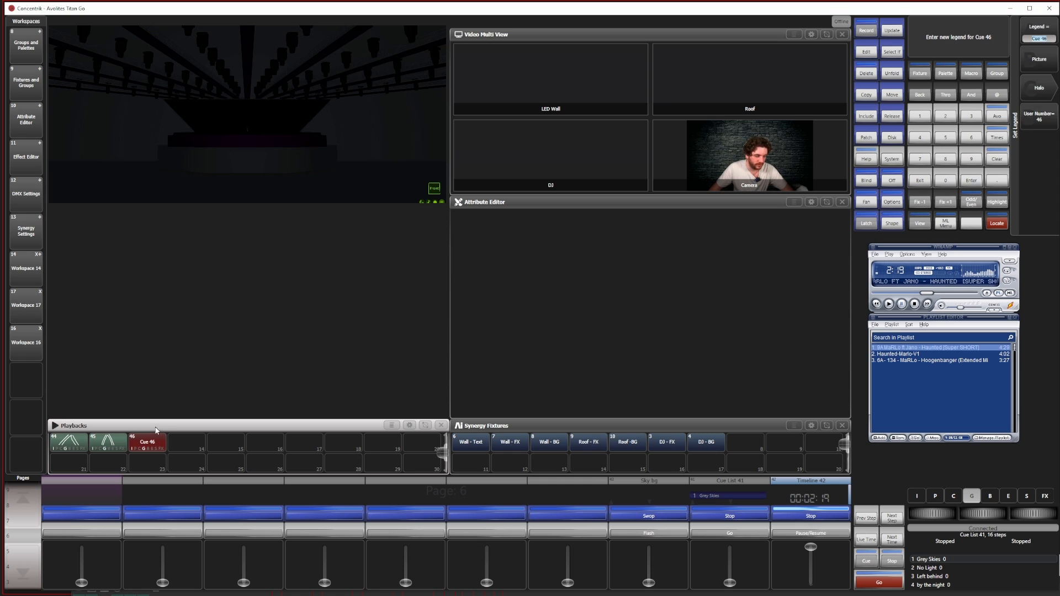
left_click(1041, 59)
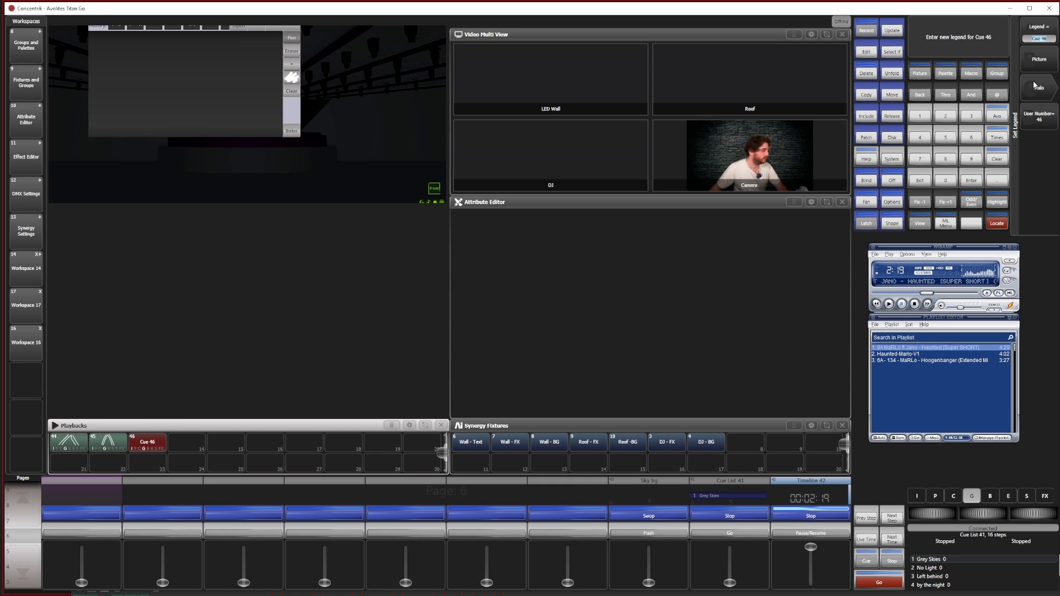
left_click_drag(171, 44, 145, 133)
left_click_drag(178, 49, 208, 135)
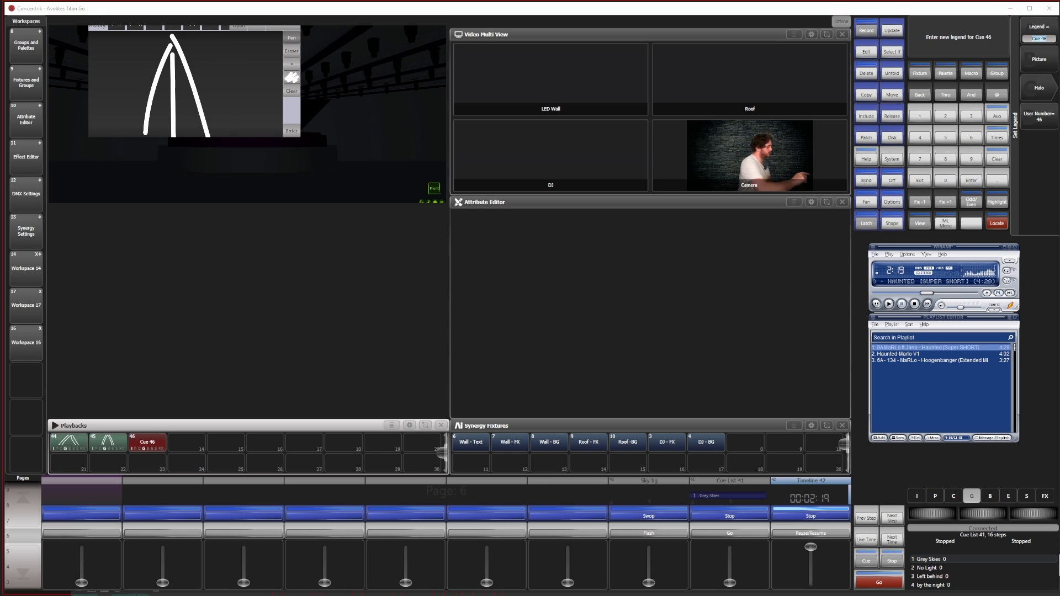
left_click(292, 130)
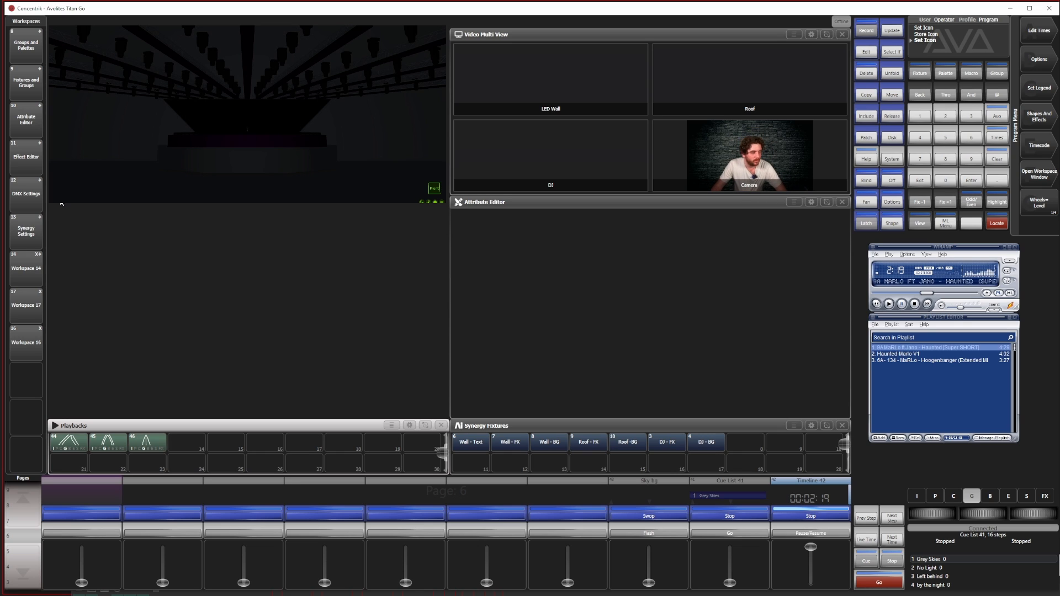
Recall Workspace 17 and bring the three zap cues into view in its Playbacks window
left_click(33, 342)
left_click(33, 308)
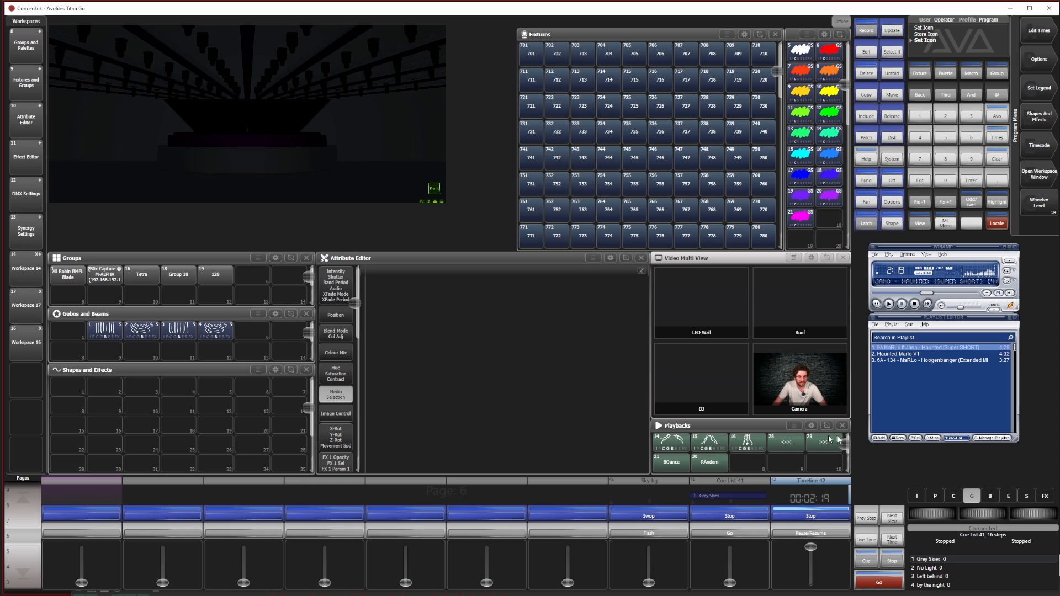
scroll(786, 466, "down", 2)
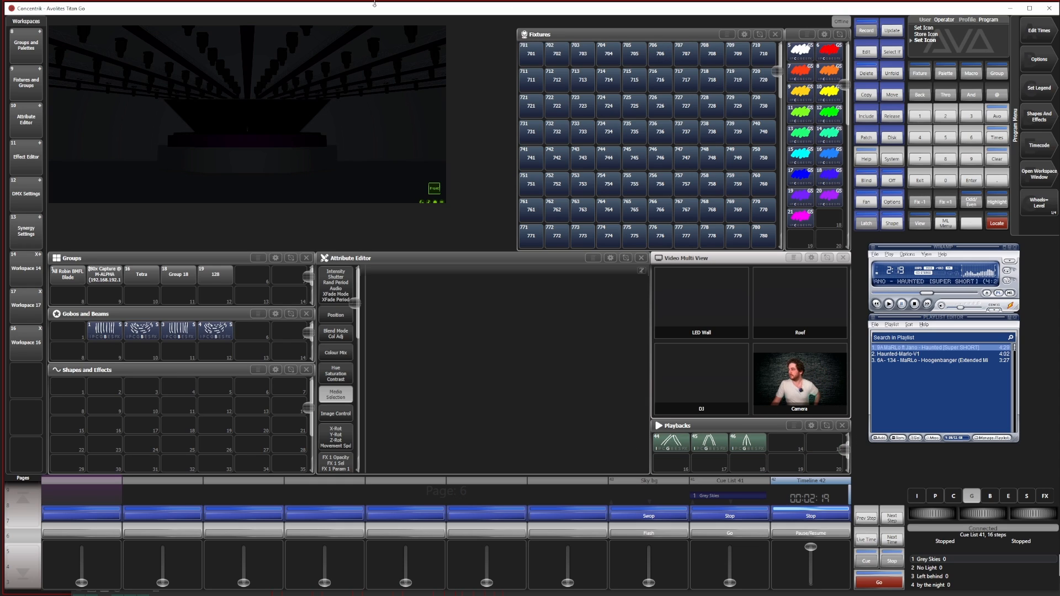
Locate the Robin BMFL Blade fixtures in the two outermost columns on each side and apply Gobos and Beams palette 1
left_click_drag(526, 53, 558, 239)
left_click_drag(734, 52, 753, 245)
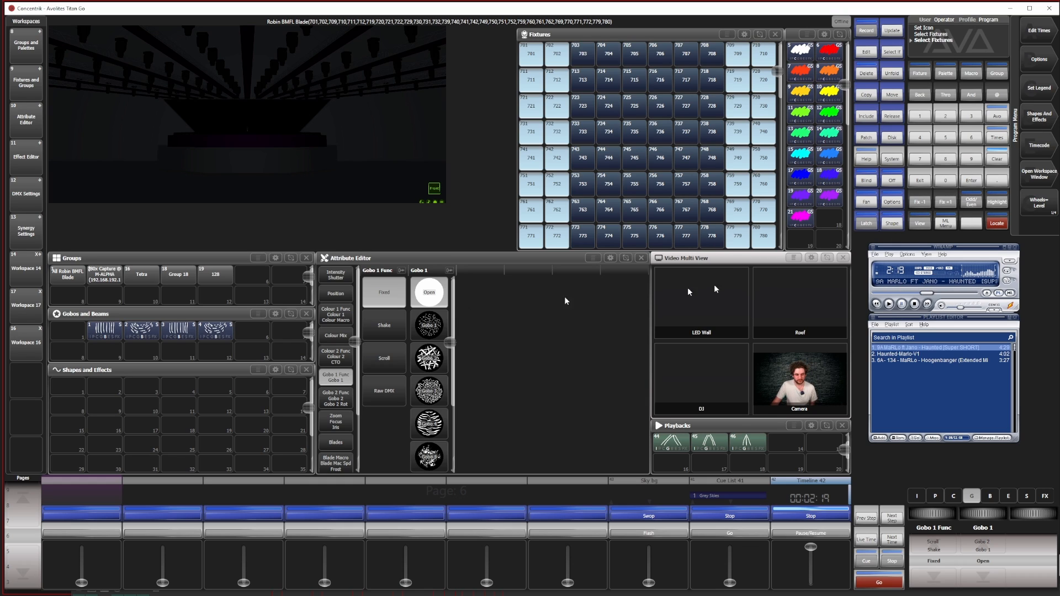
left_click(997, 223)
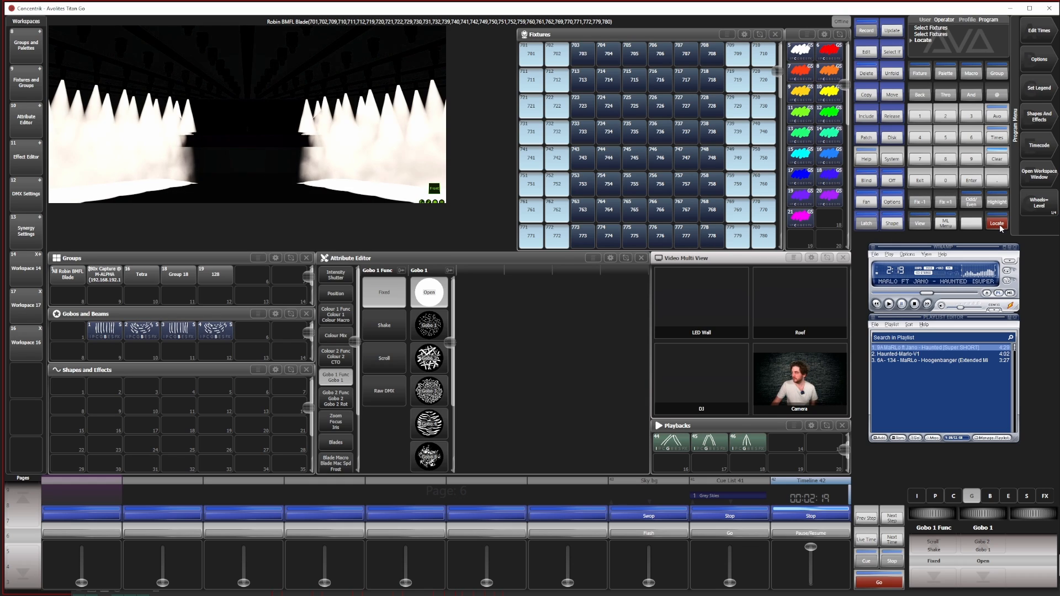
left_click(105, 333)
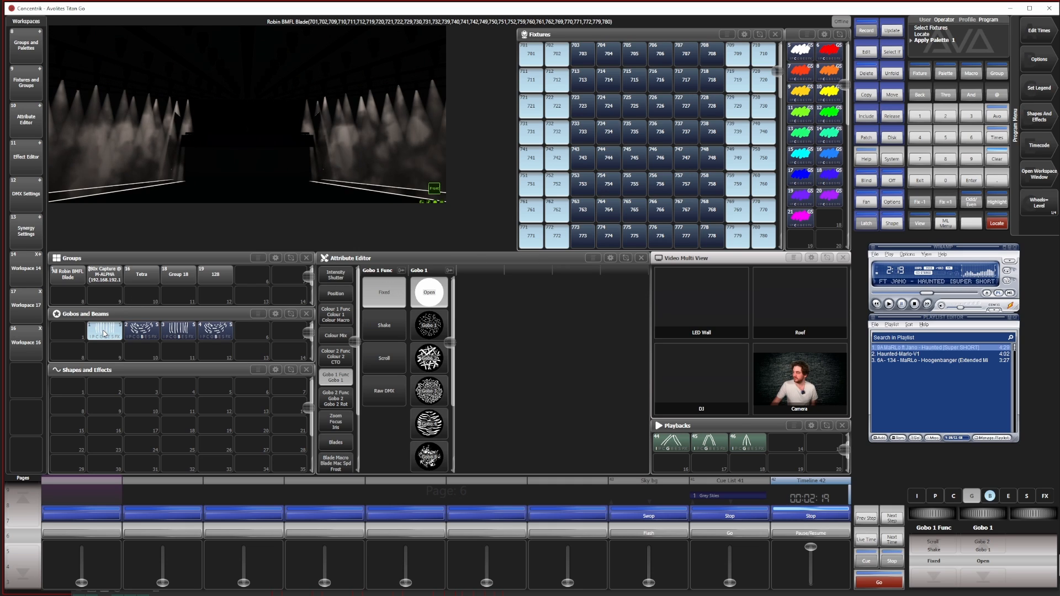
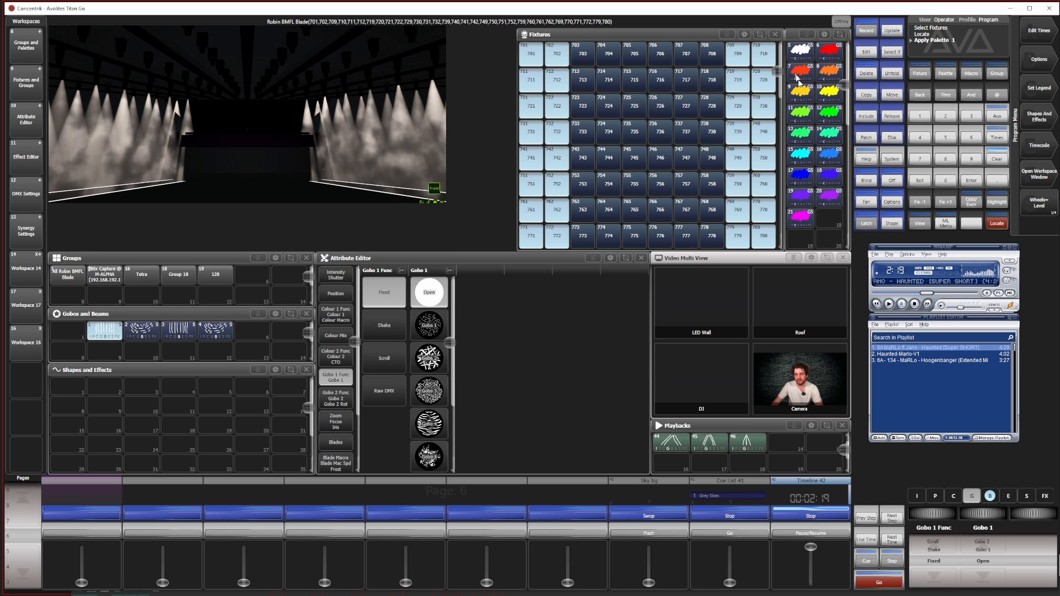
Apply colour palette 15 to the located outer-column fixtures and set their shutter to Strobe 95%
left_click(801, 159)
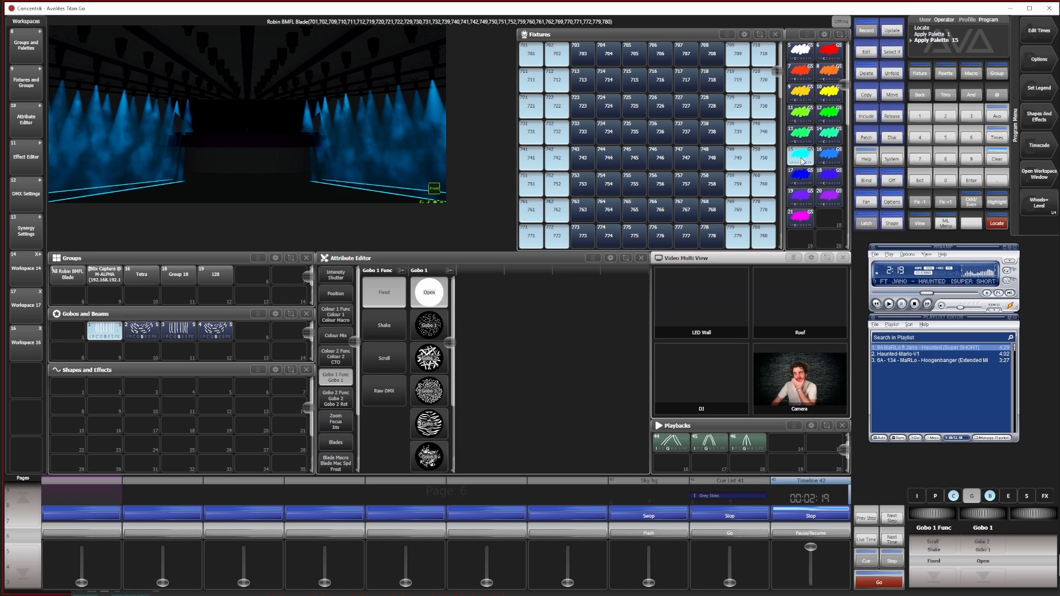
left_click(918, 495)
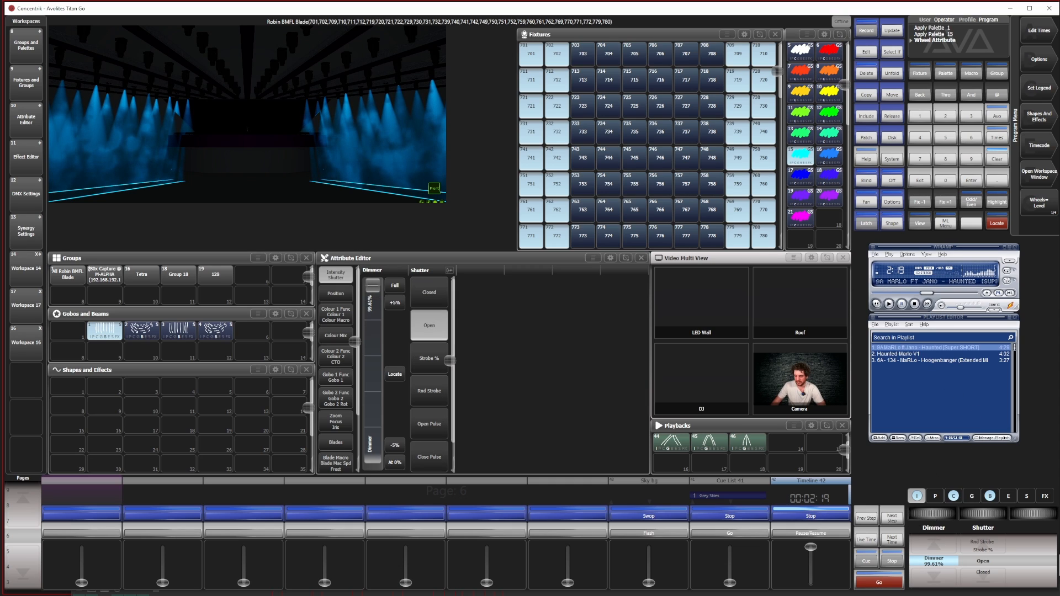
left_click_drag(983, 514, 983, 500)
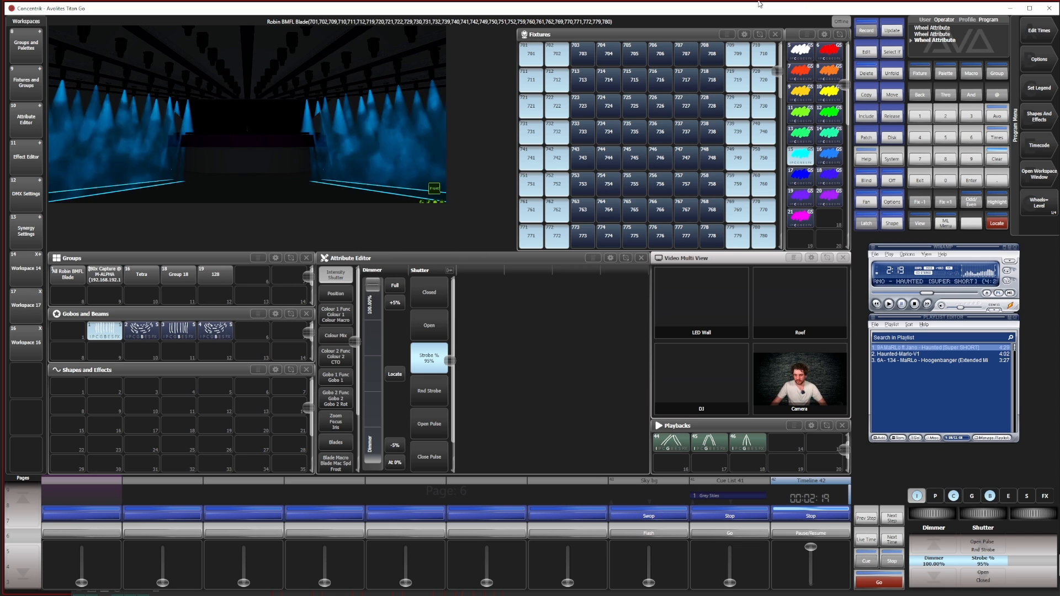
Merge the outer-column strobe look into Cue 44 and clear the programmer
left_click(865, 32)
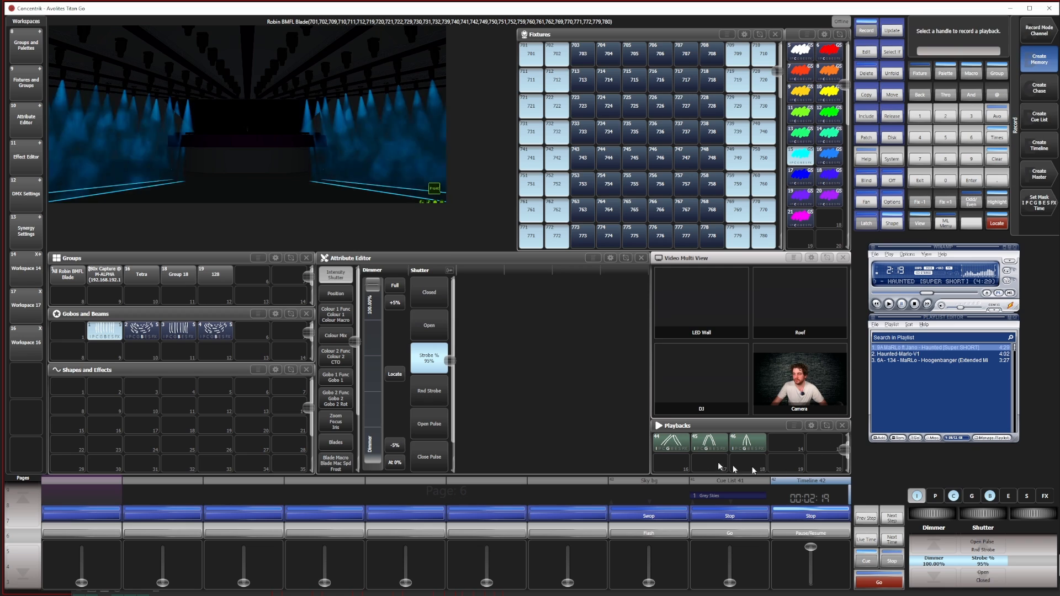
left_click(997, 159)
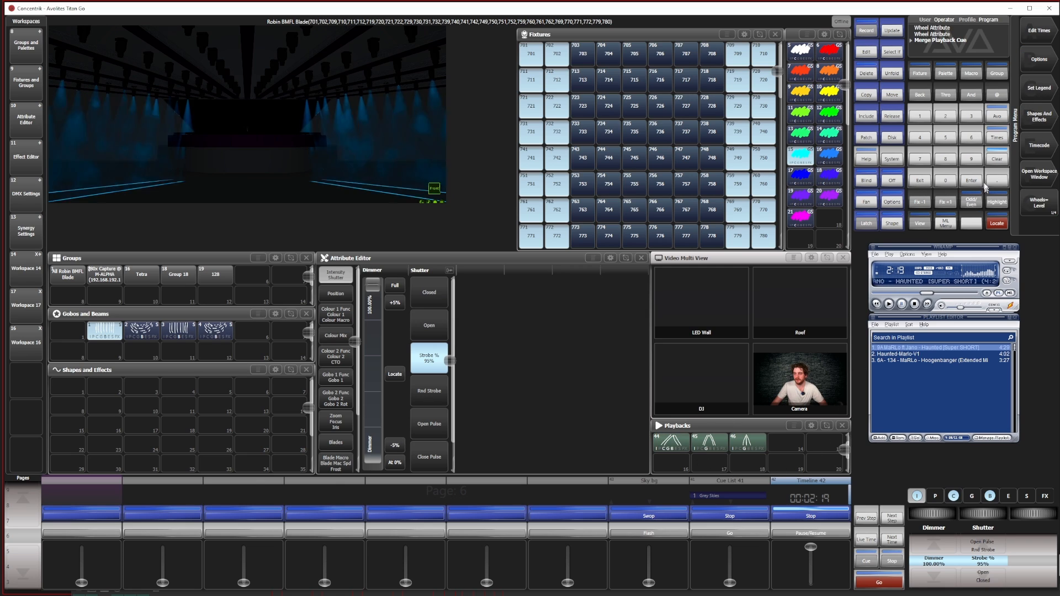
left_click(997, 159)
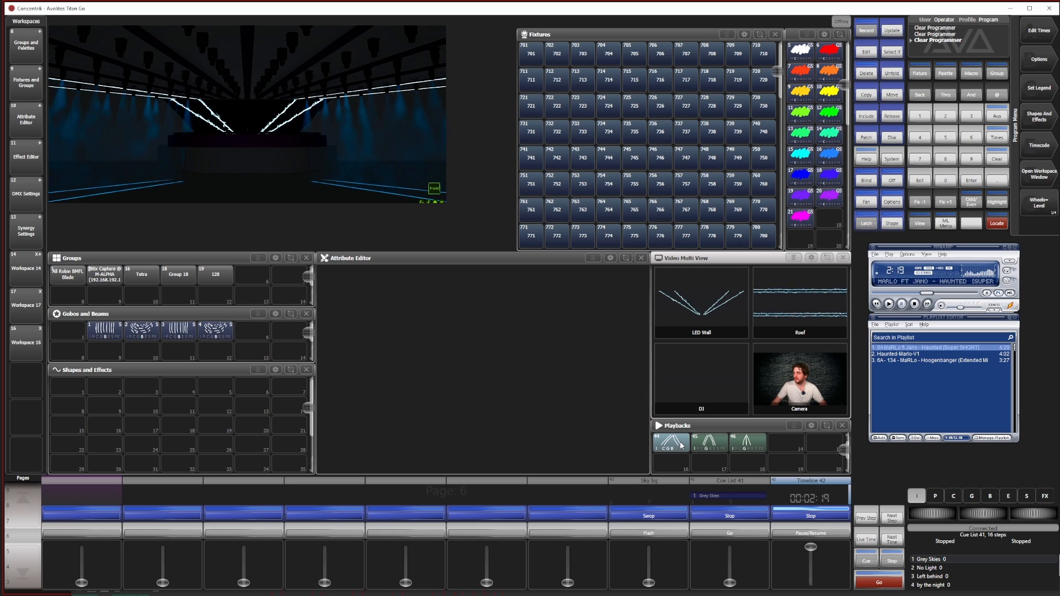
Locate the fixtures in columns three, four, seven and eight, giving them beam palette 1, colour palette 15 and a Strobe 78% shutter
left_click_drag(577, 49, 613, 238)
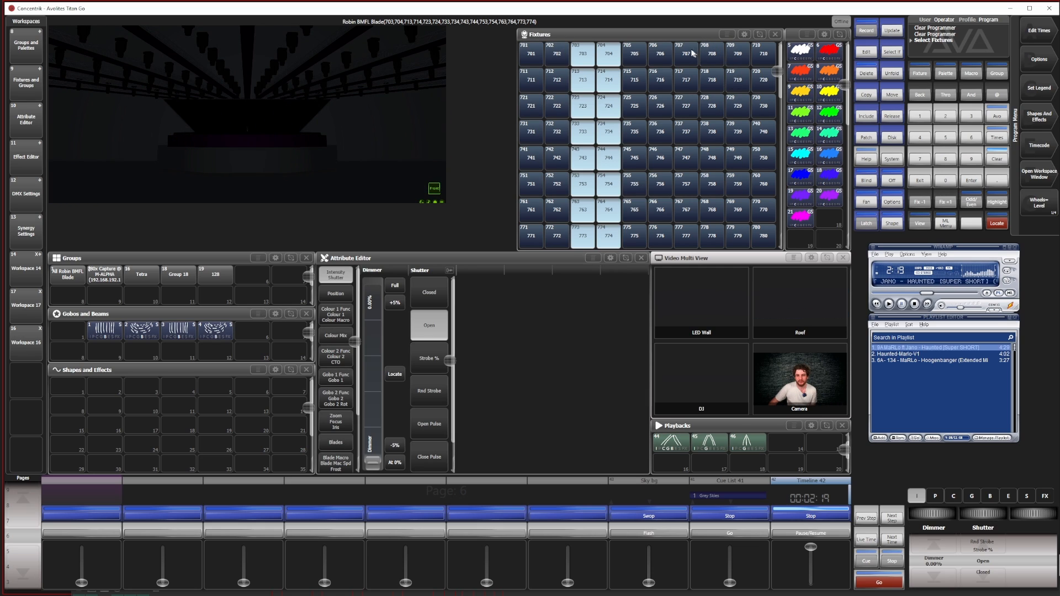
left_click_drag(692, 52, 711, 238)
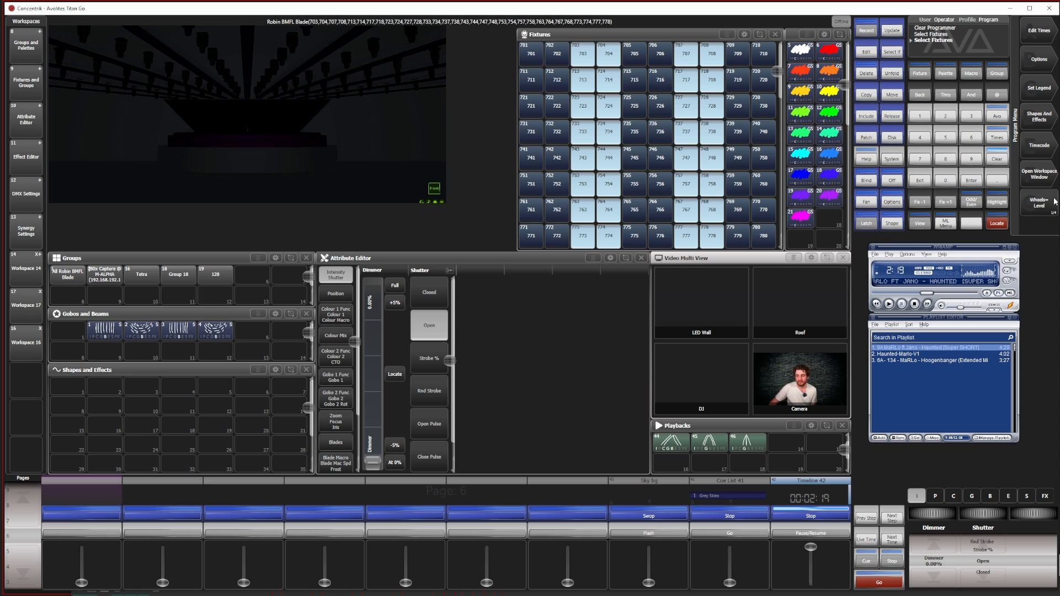
left_click(998, 223)
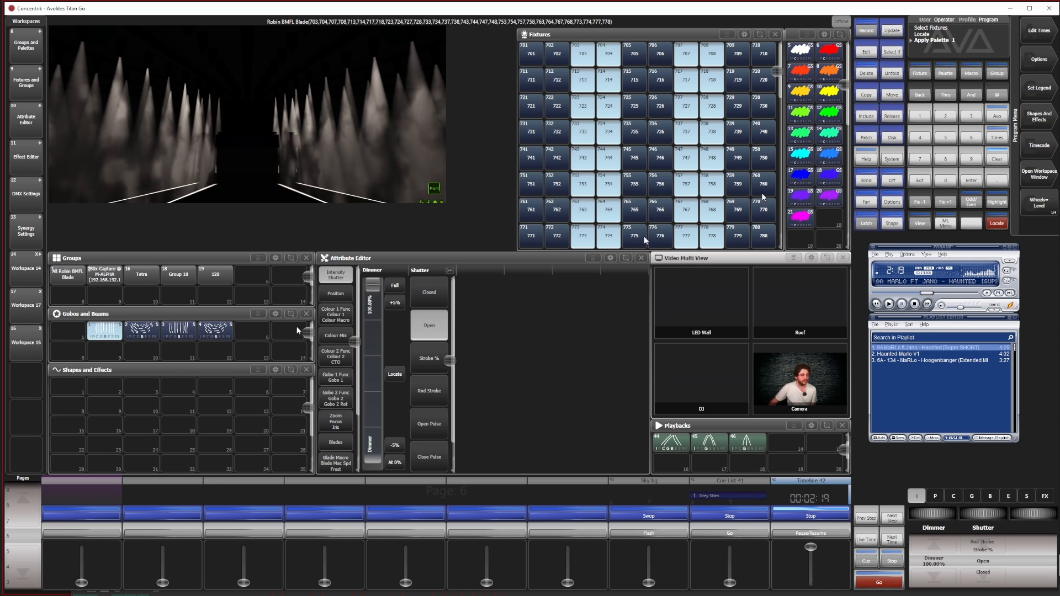
left_click(800, 154)
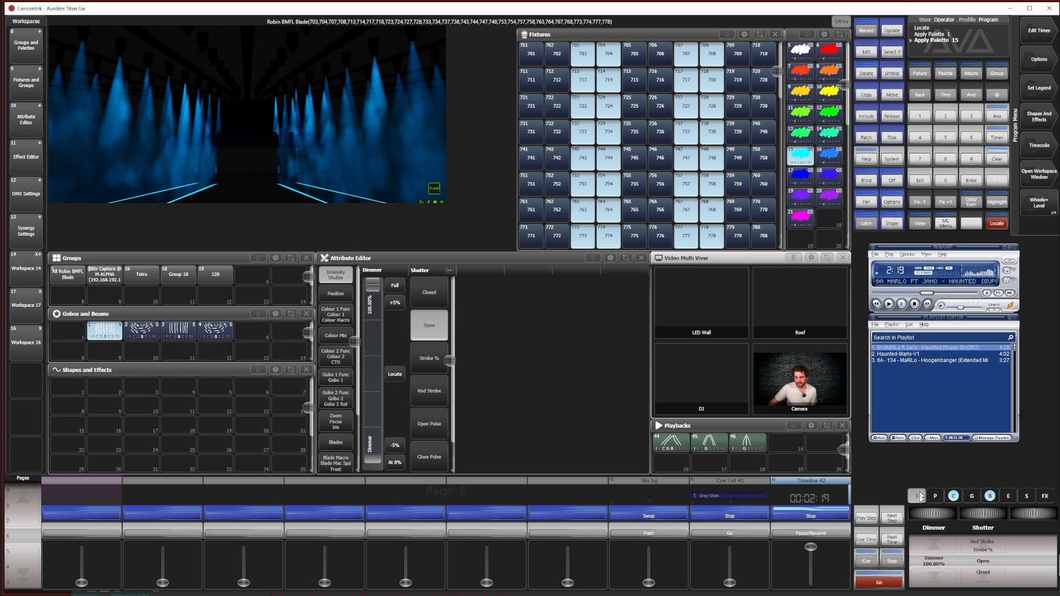
left_click_drag(928, 519, 911, 519)
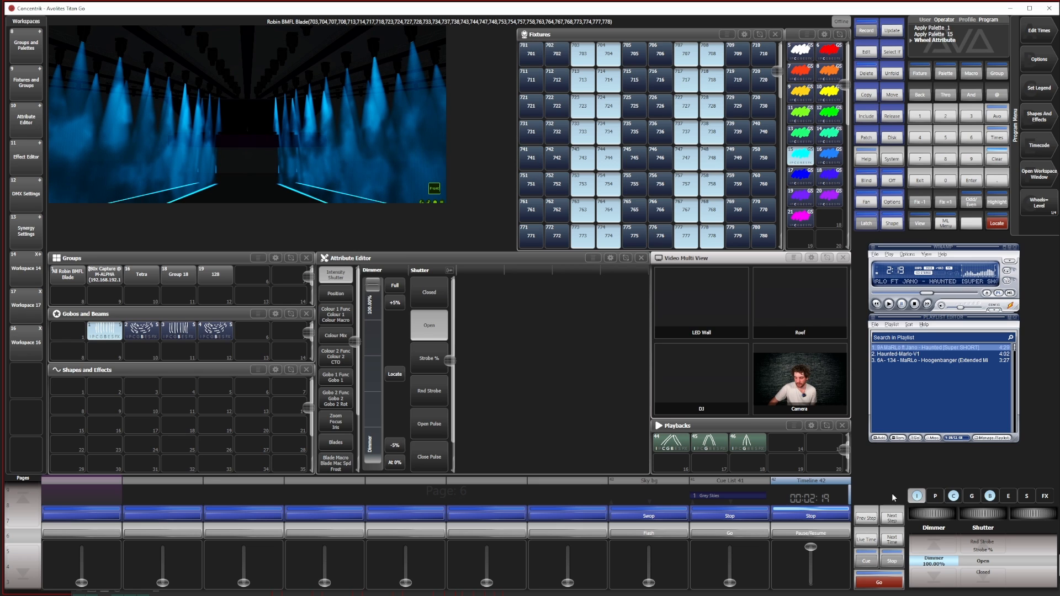
left_click(428, 358)
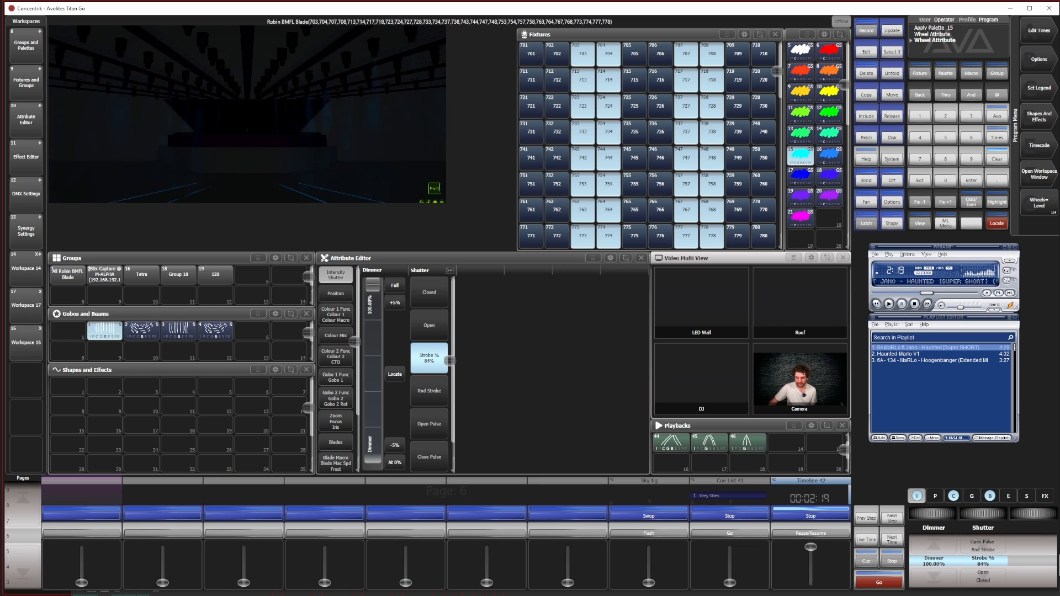
Merge the strobe look of columns three, four, seven and eight into Cue 45 and clear the programmer
left_click(865, 30)
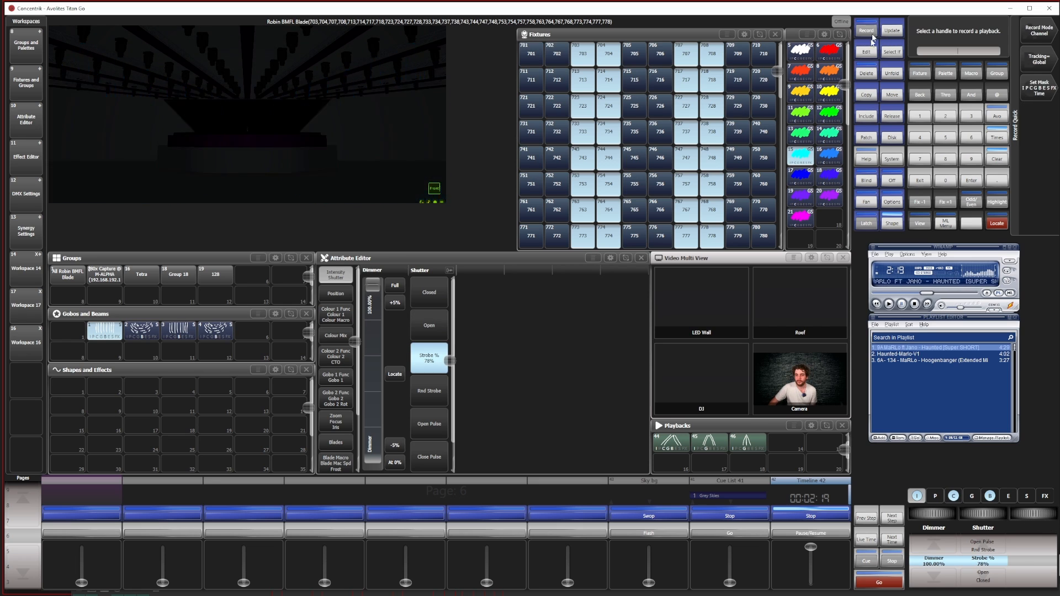
left_click(711, 441)
left_click(1040, 86)
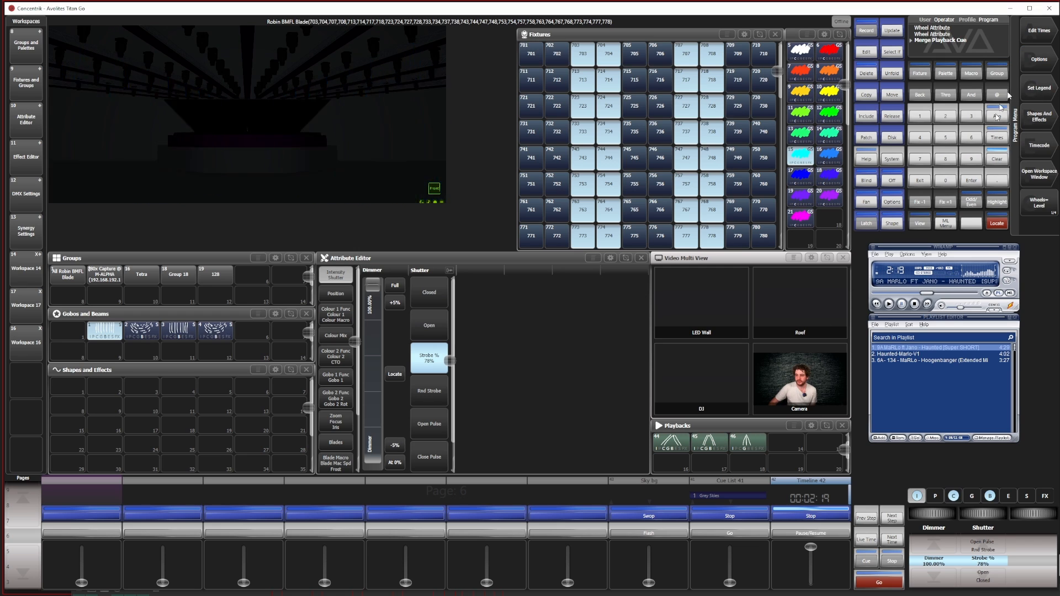
left_click(997, 159)
left_click(673, 443)
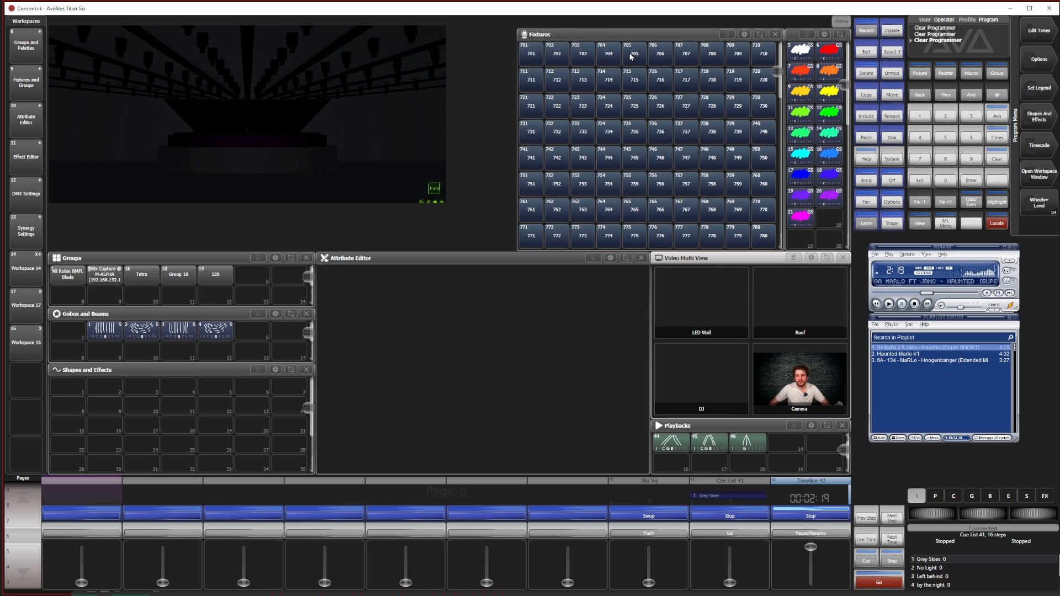
Locate the fixtures in the two centre columns and apply Gobos and Beams palette 1 with colour palette 15
left_click_drag(631, 56, 660, 234)
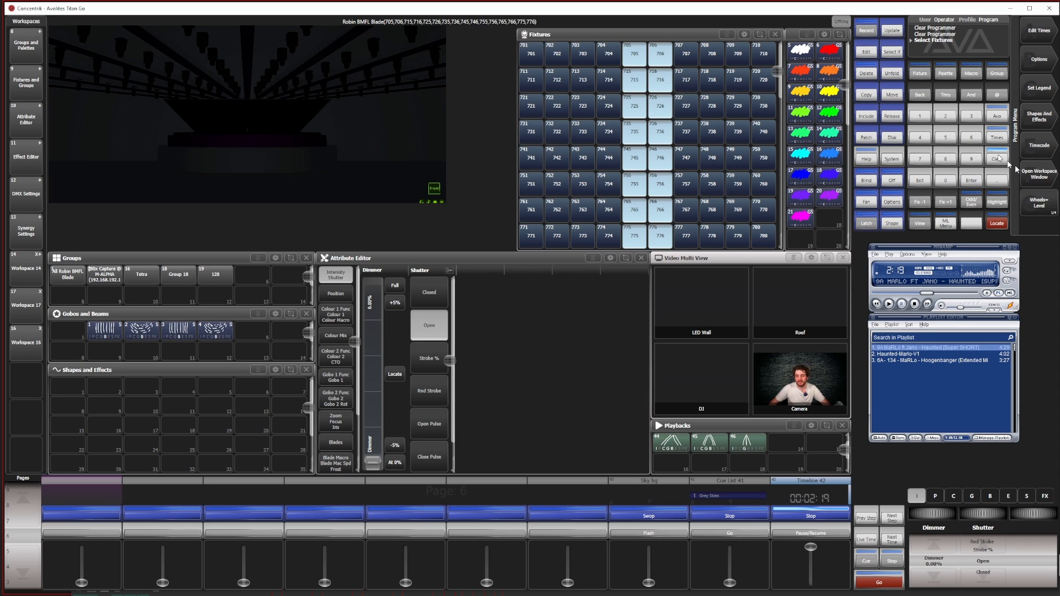
left_click(998, 223)
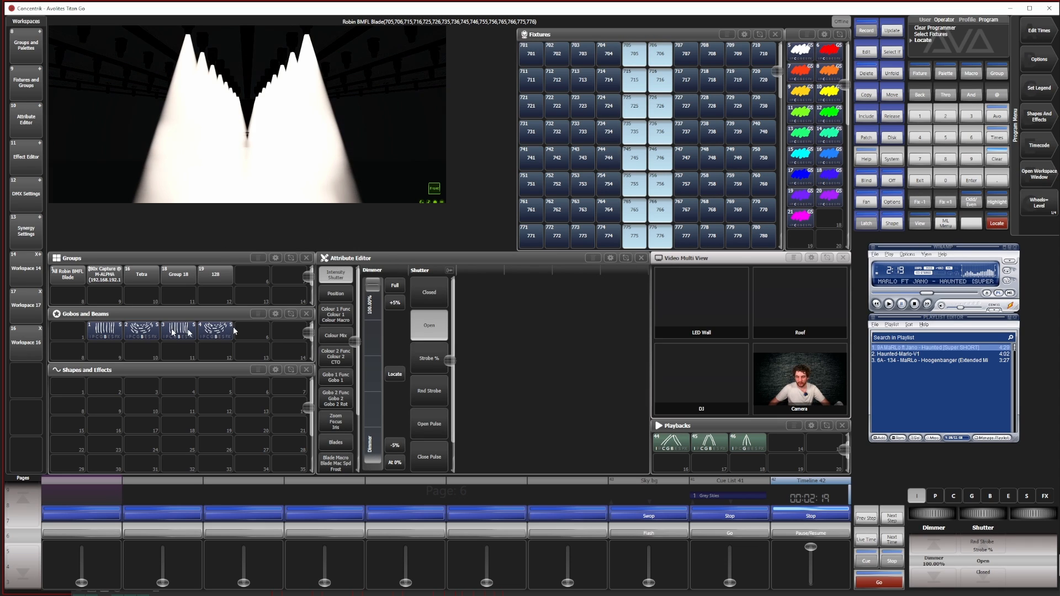
left_click(104, 331)
left_click(810, 158)
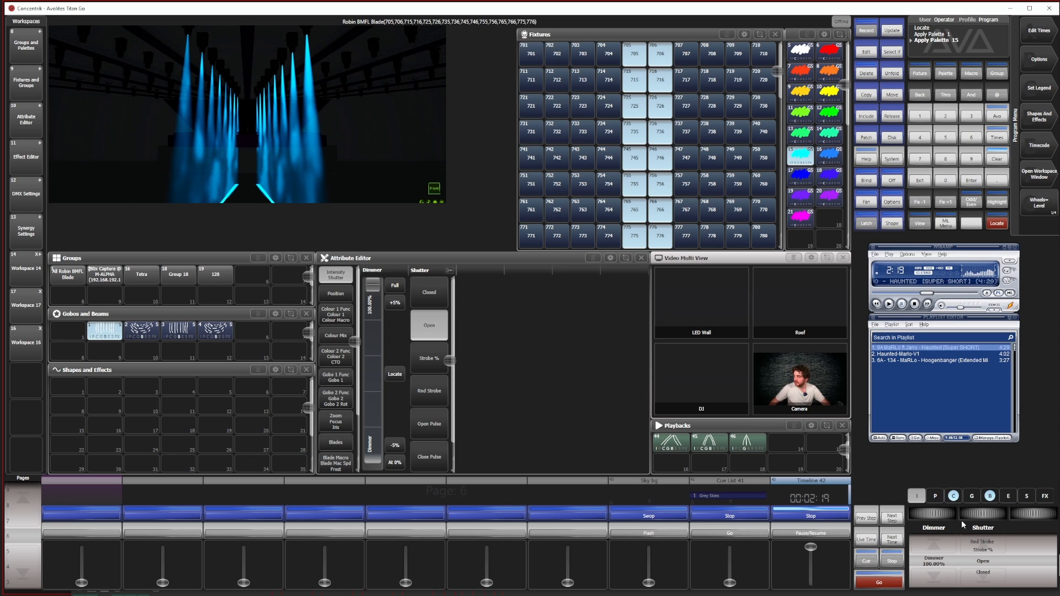
Adjust the centre fixtures' tilt to about 41% and set their shutter to Strobe 91%
left_click(934, 496)
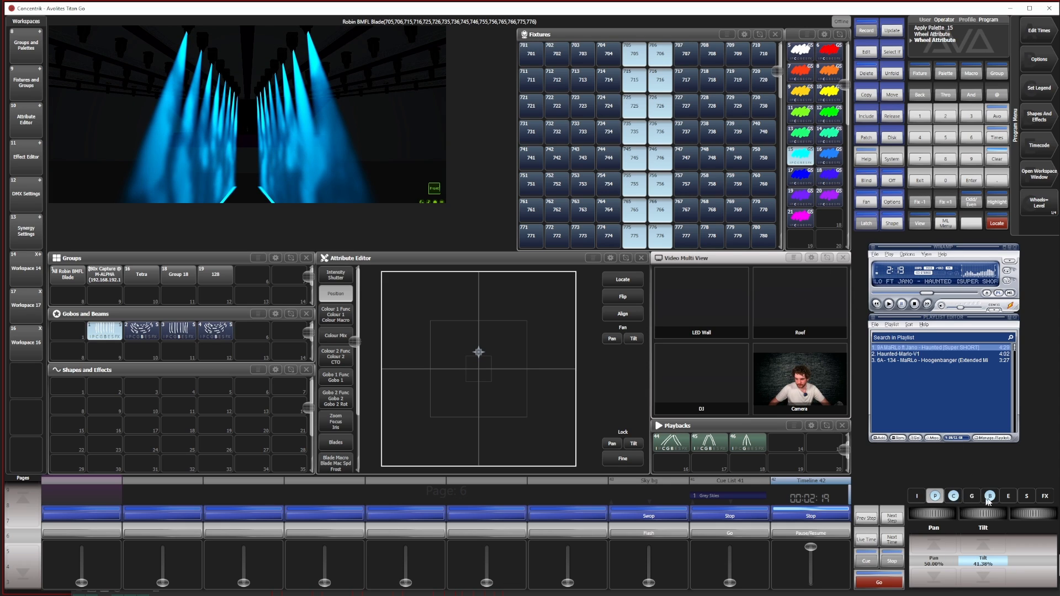
left_click(916, 496)
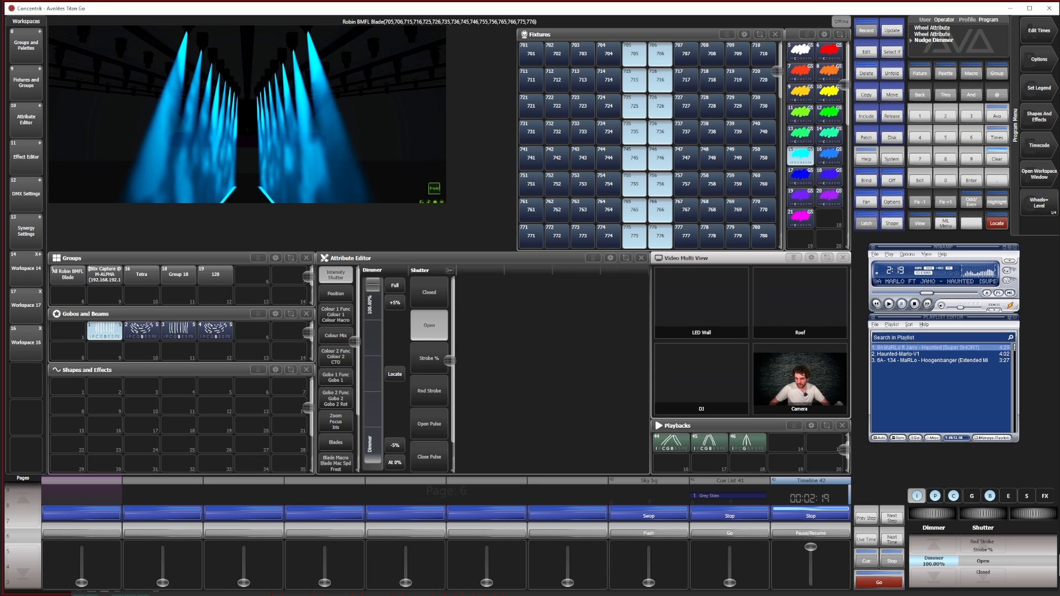
mouse_move(982, 513)
left_mouse_down()
mouse_move(1000, 513)
mouse_move(978, 513)
left_mouse_up()
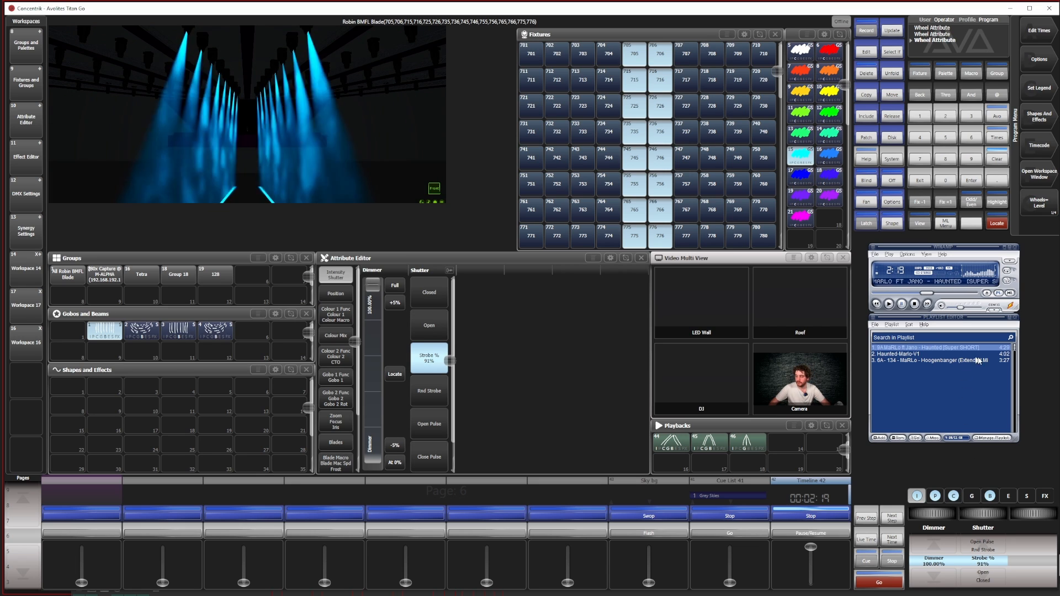
Merge the centre-column strobe look into Cue 46 and clear the programmer
left_click(866, 32)
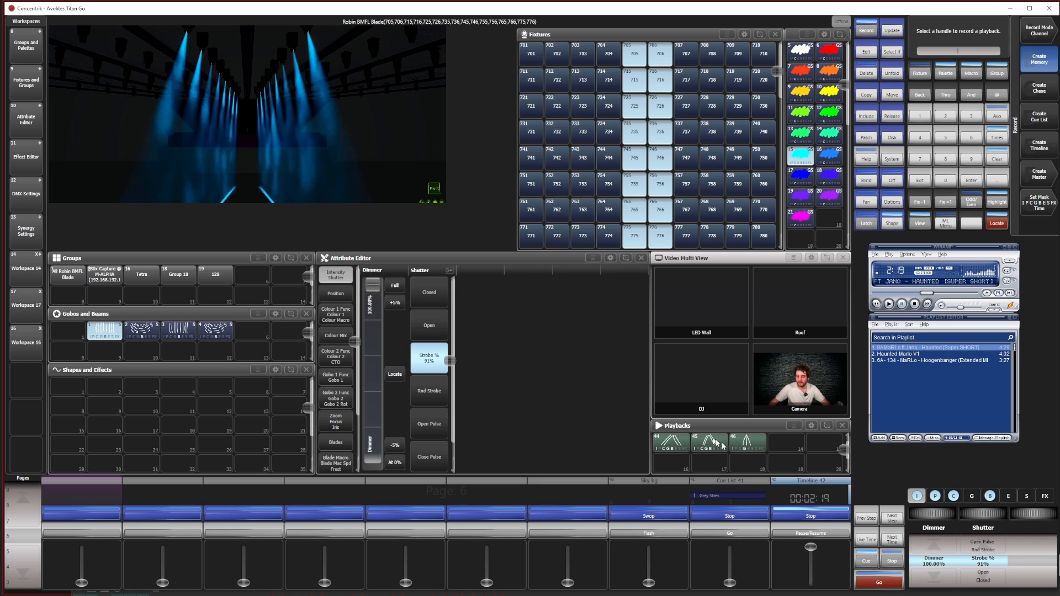
left_click(754, 443)
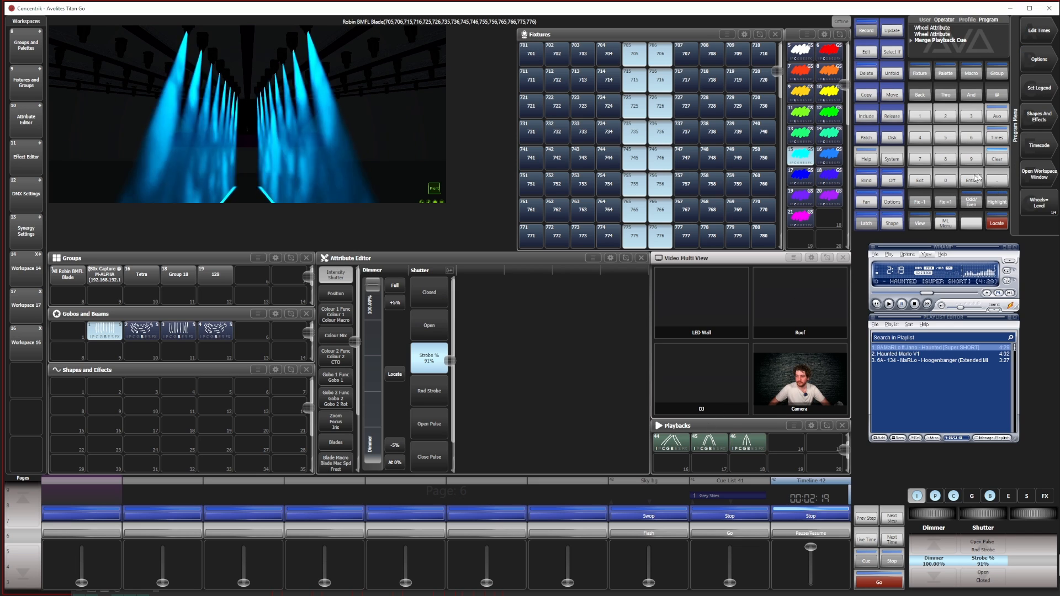
left_click(1041, 63)
left_click(746, 442)
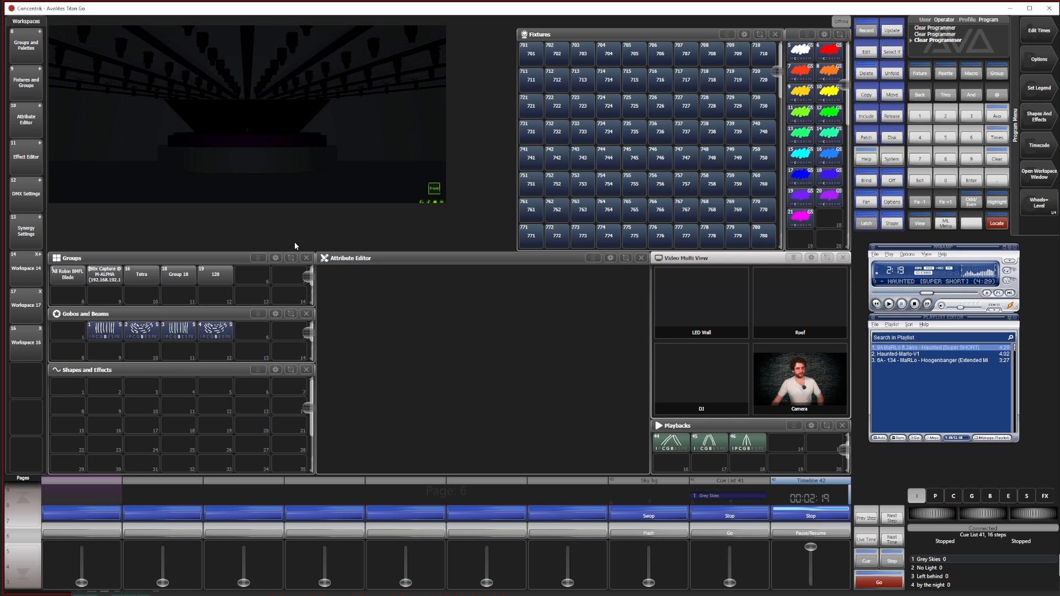
Recall Workspace 16 and bring the zap markers after 2:15 into view in Timeline 42
left_click(789, 497)
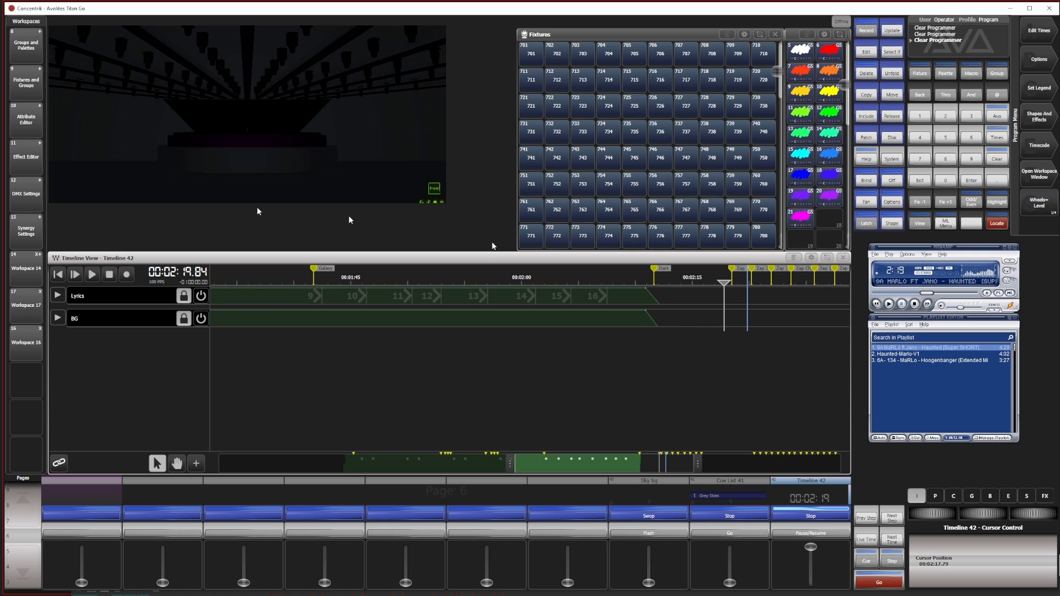
left_click(17, 331)
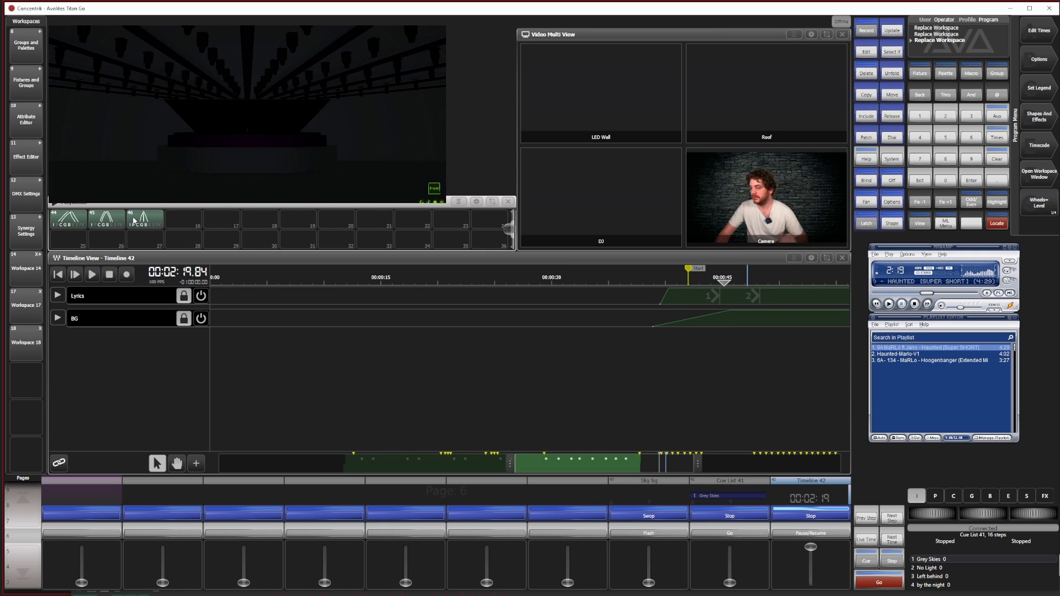
left_click_drag(657, 469, 782, 464)
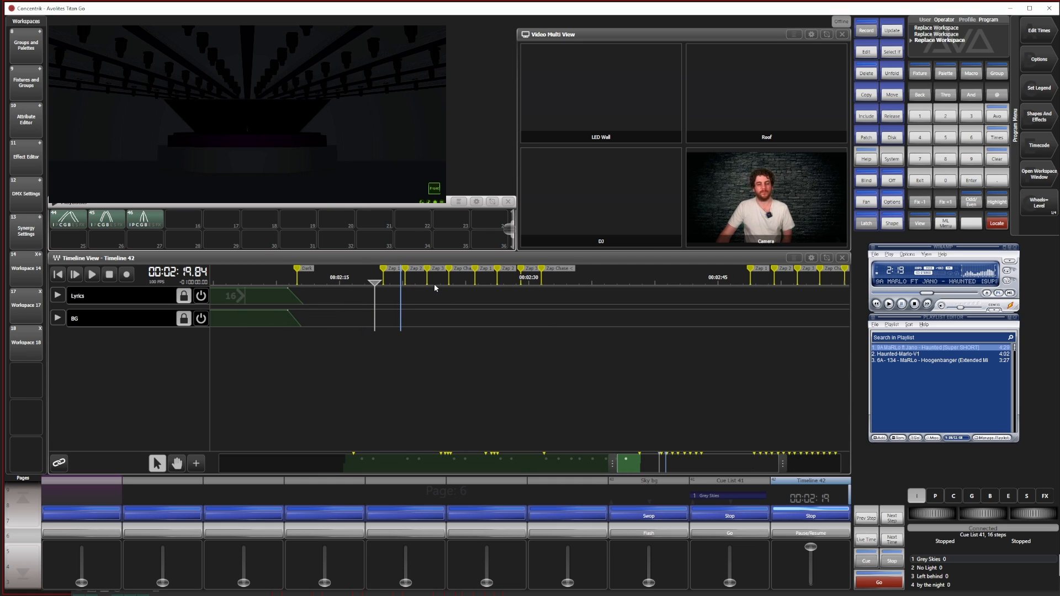
Add a new track to Timeline 42 and name it ZAP
left_click(196, 463)
left_click(251, 298)
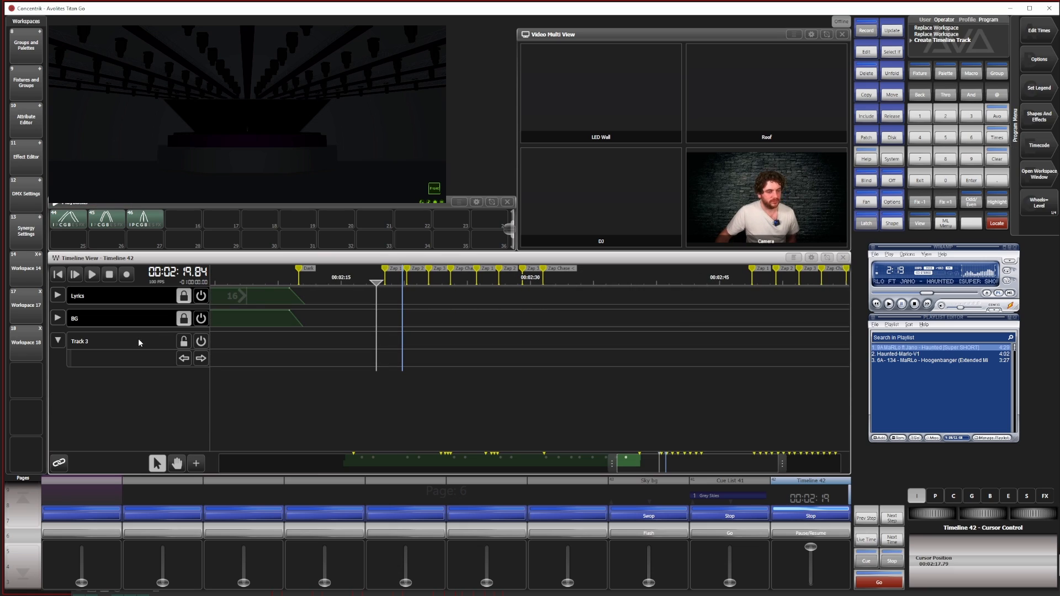
left_click(1038, 94)
left_click(92, 341)
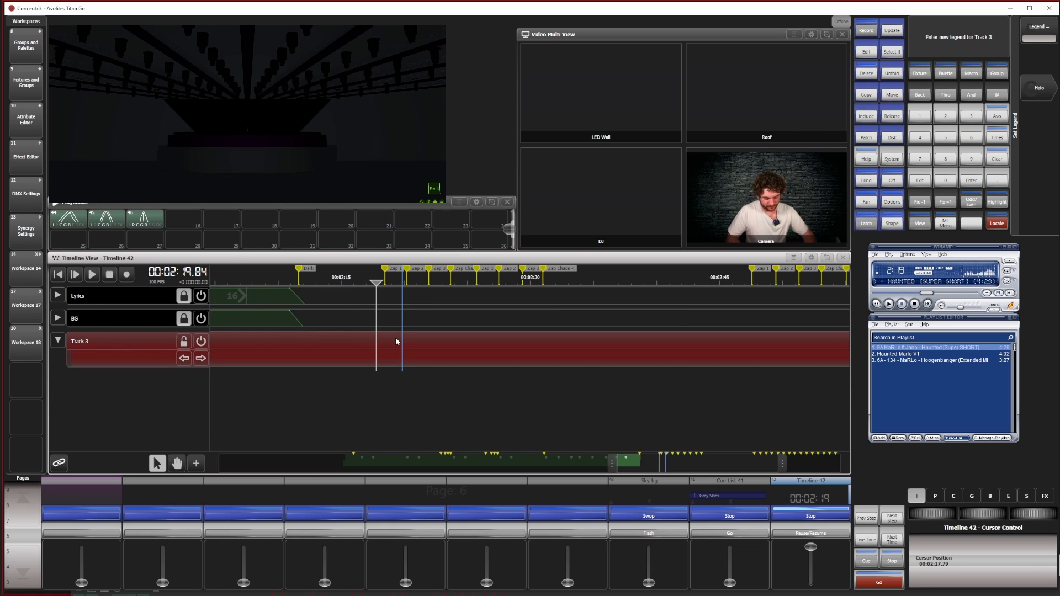
type("ZAP")
key("Return")
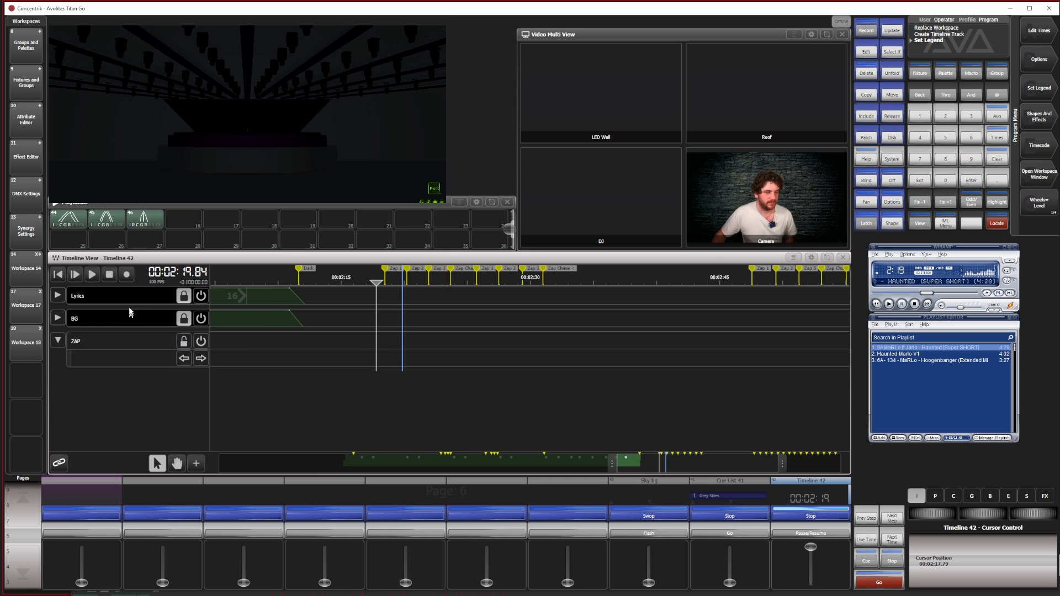
Start live recording and playback on the ZAP track with the timeline cursor placed at about 2:15
left_click(127, 274)
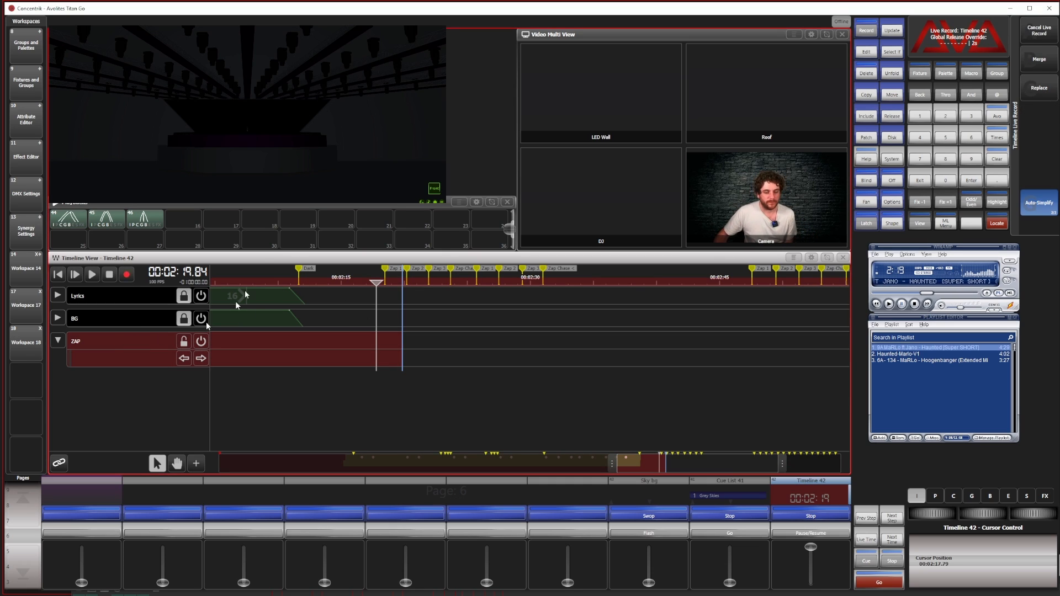
left_click(92, 274)
left_click(342, 280)
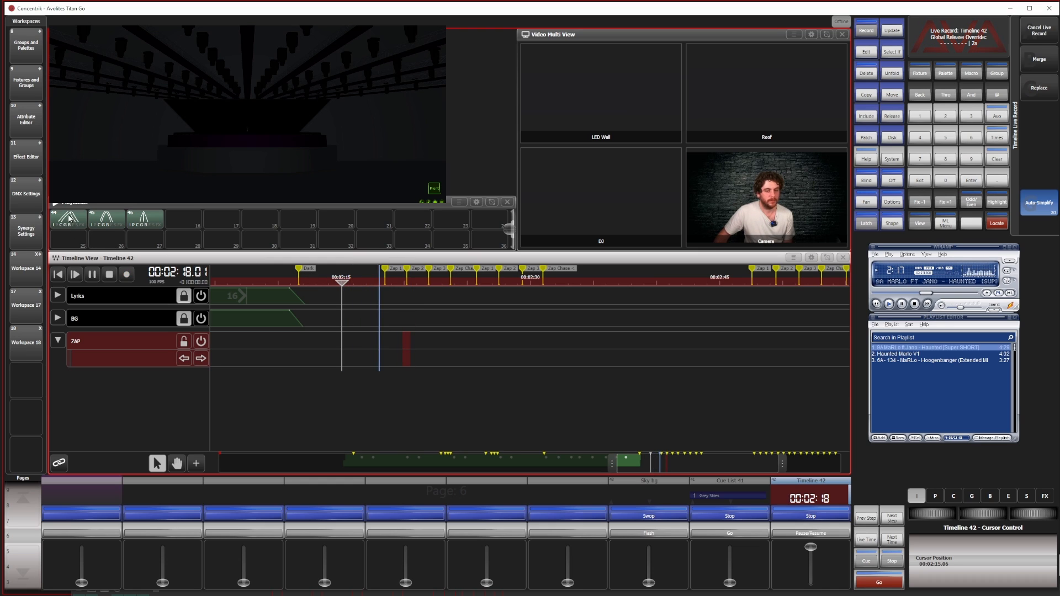
Flash Cues 45, 46, 44, 45 and 46 in turn onto the ZAP track at the zap markers between about 2:20 and 2:30
left_click(107, 219)
left_click(143, 217)
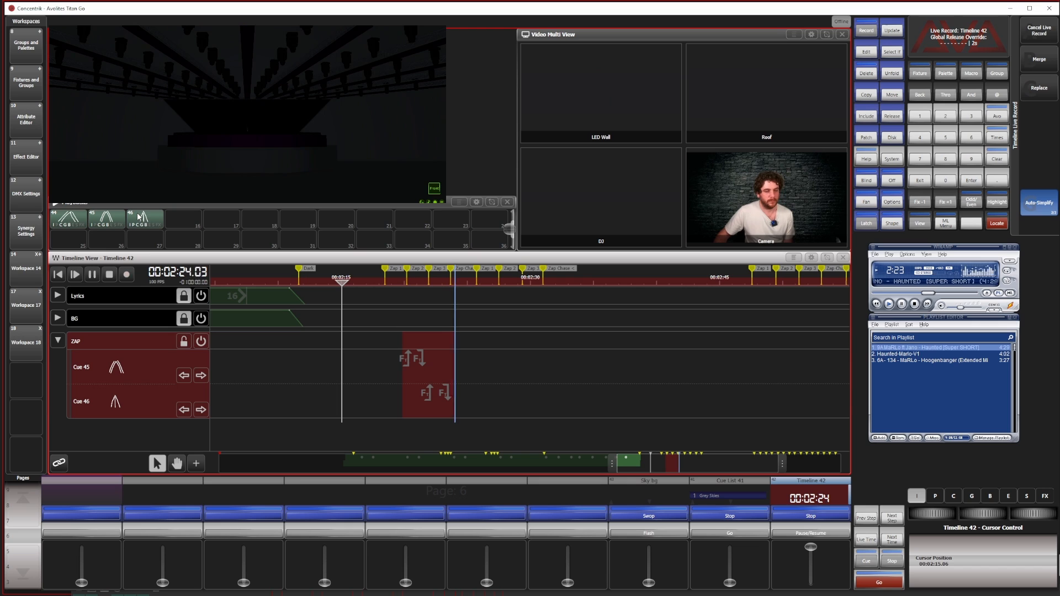
left_click(72, 216)
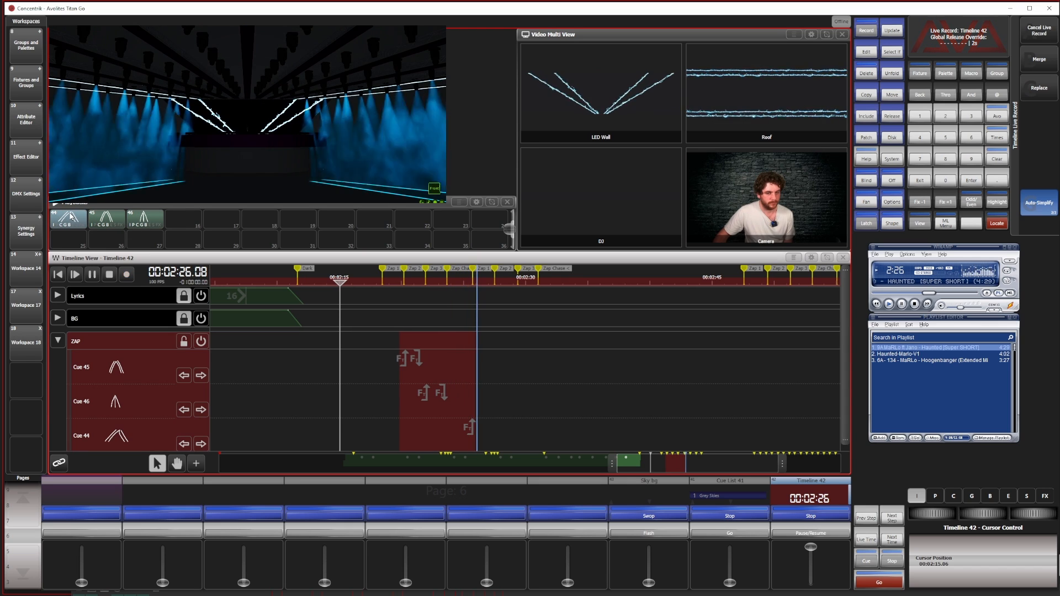
left_click(109, 216)
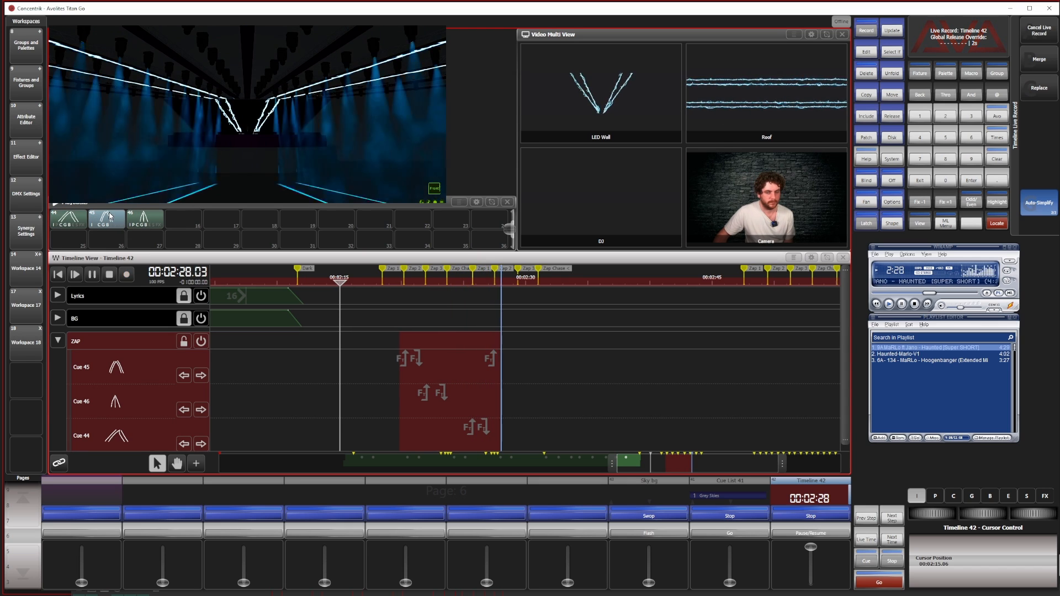
left_click(142, 219)
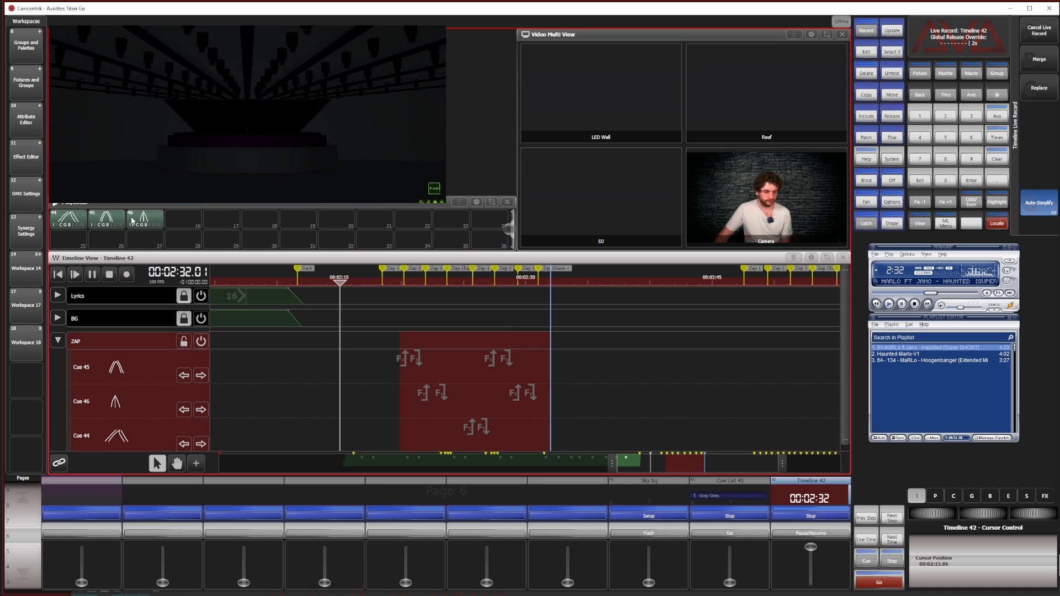
Flash Cues 44, 45 and 46 in sequence twice onto the ZAP track at the zap markers from about 2:47 to 3:00
left_click(72, 224)
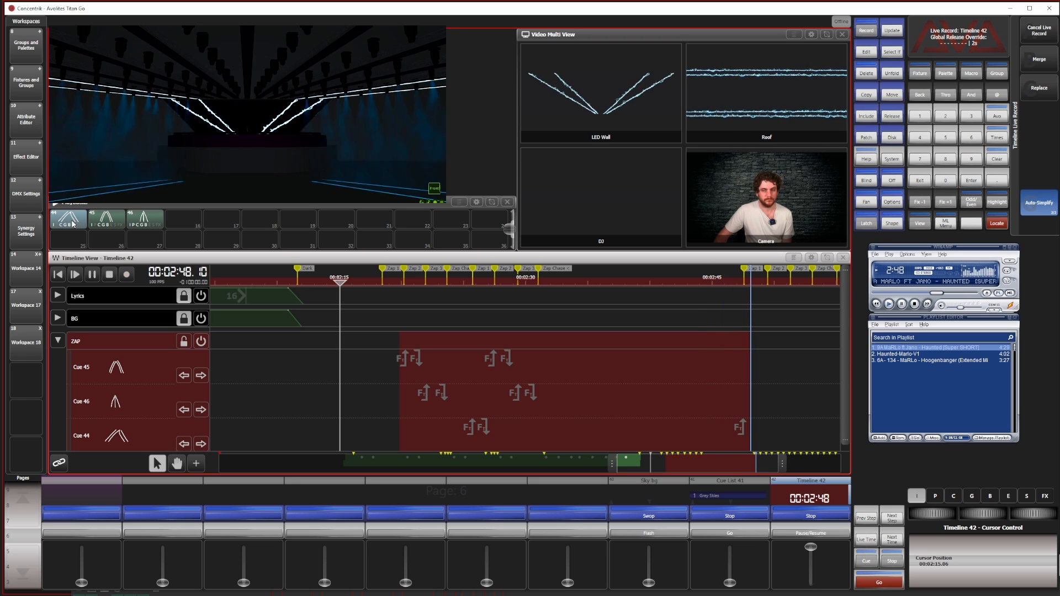
left_click(106, 222)
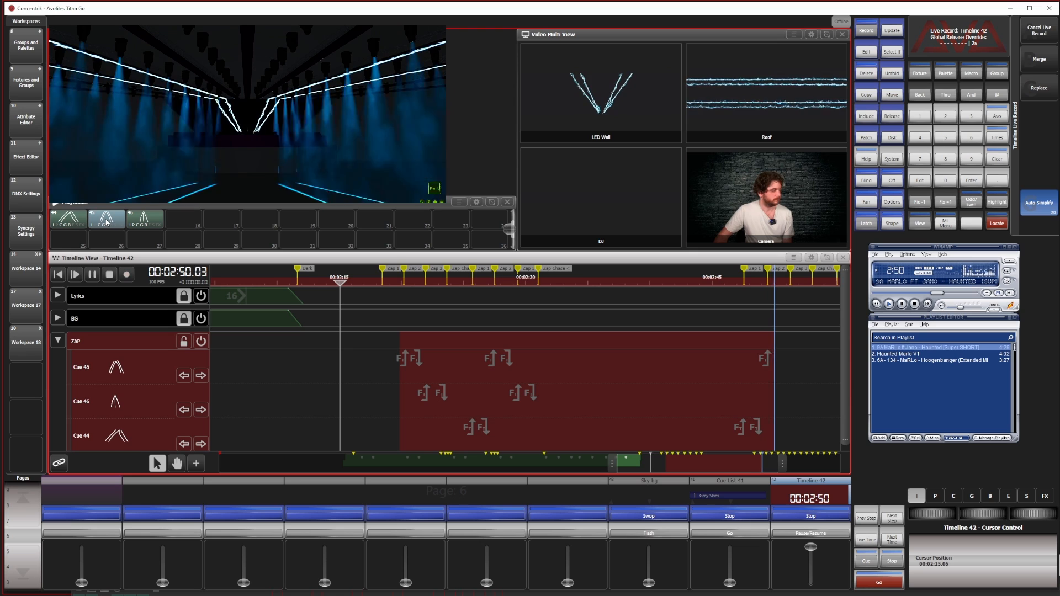
left_click(139, 217)
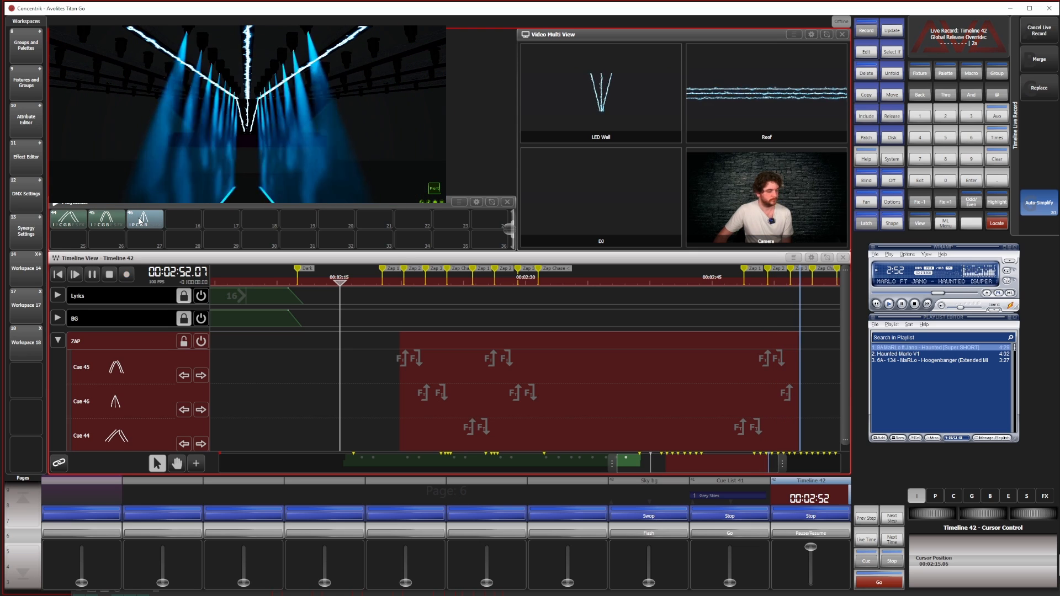
left_click(70, 219)
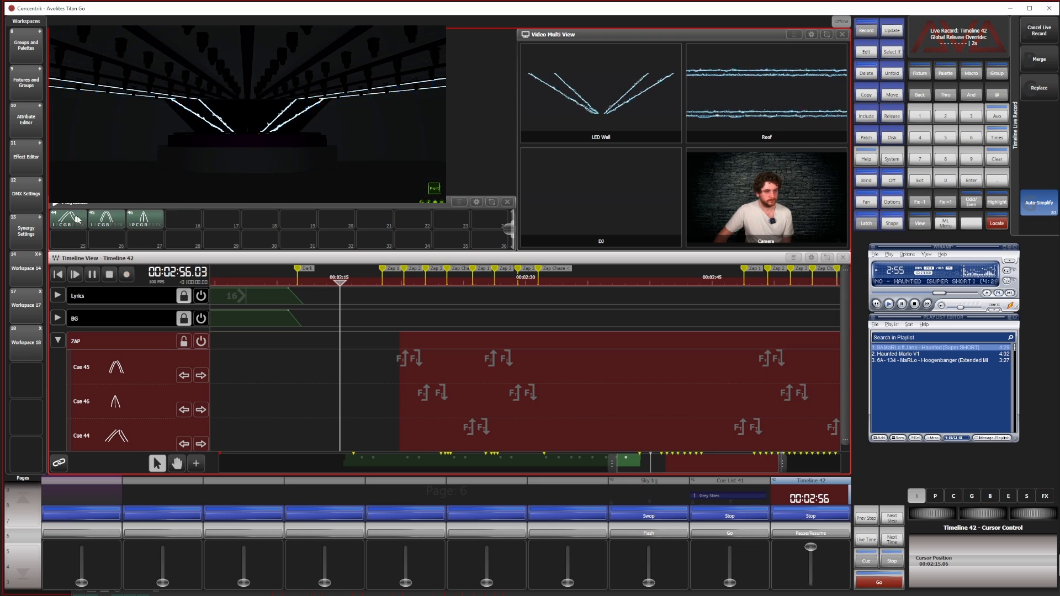
left_click(103, 222)
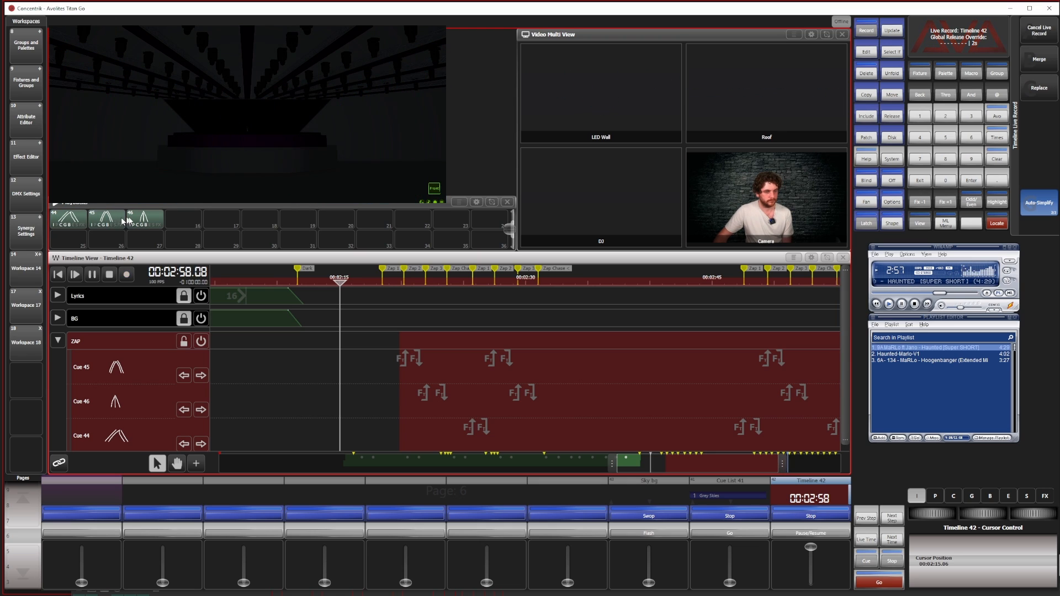
left_click(144, 219)
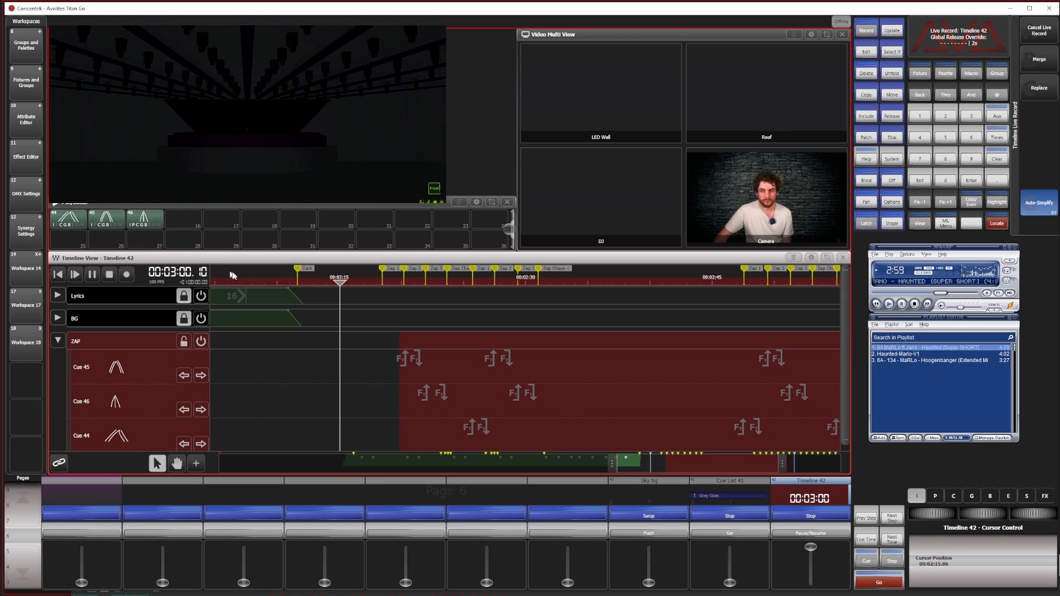
Jump playback back to about 2:59 and flash Cues 44, 45 and 46 at the zap markers after 3:00
left_click(699, 472)
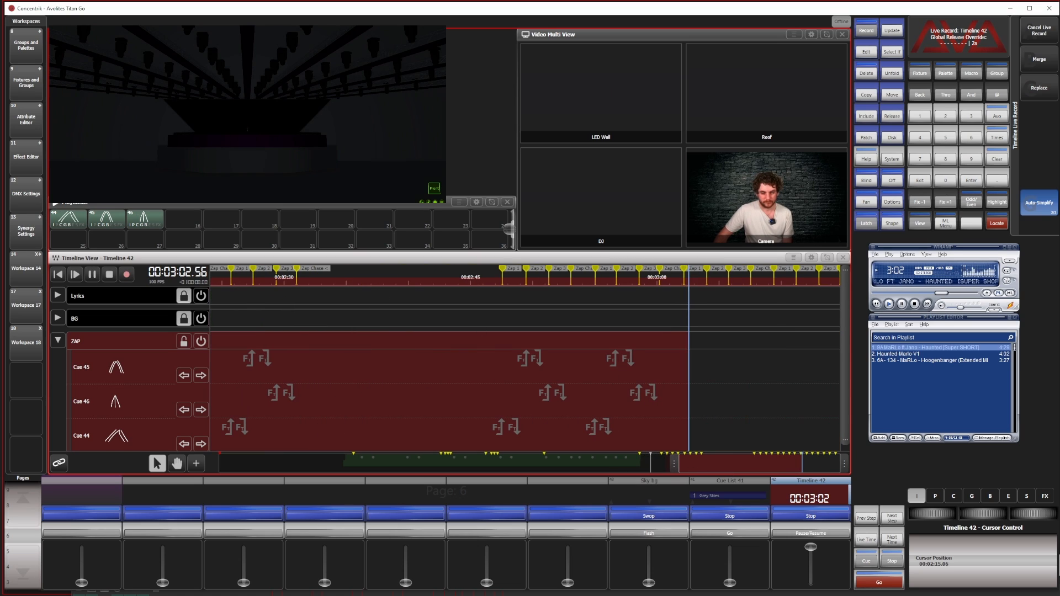
left_click(643, 280)
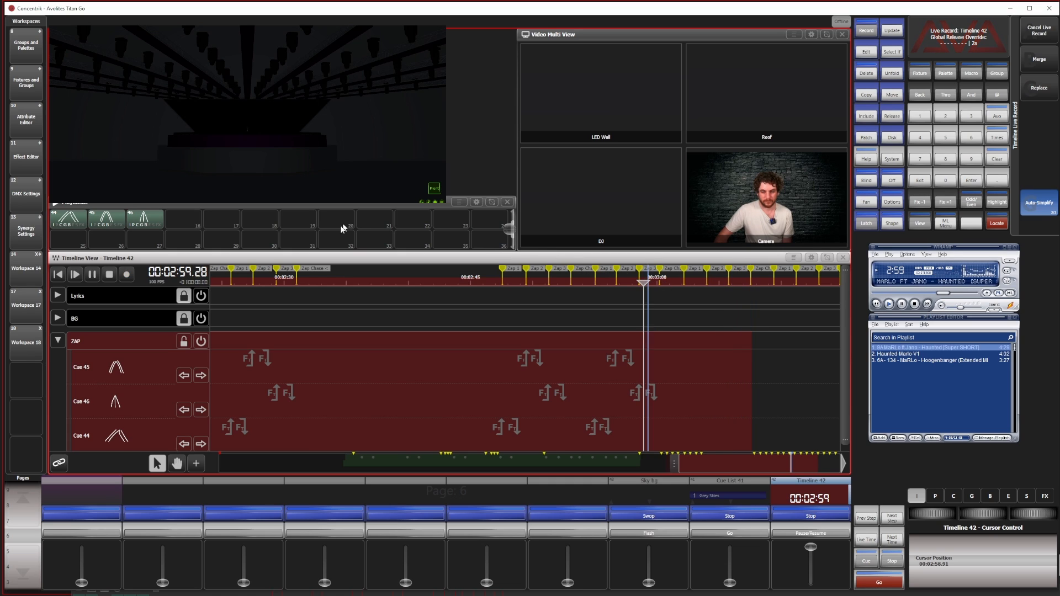
left_click(76, 222)
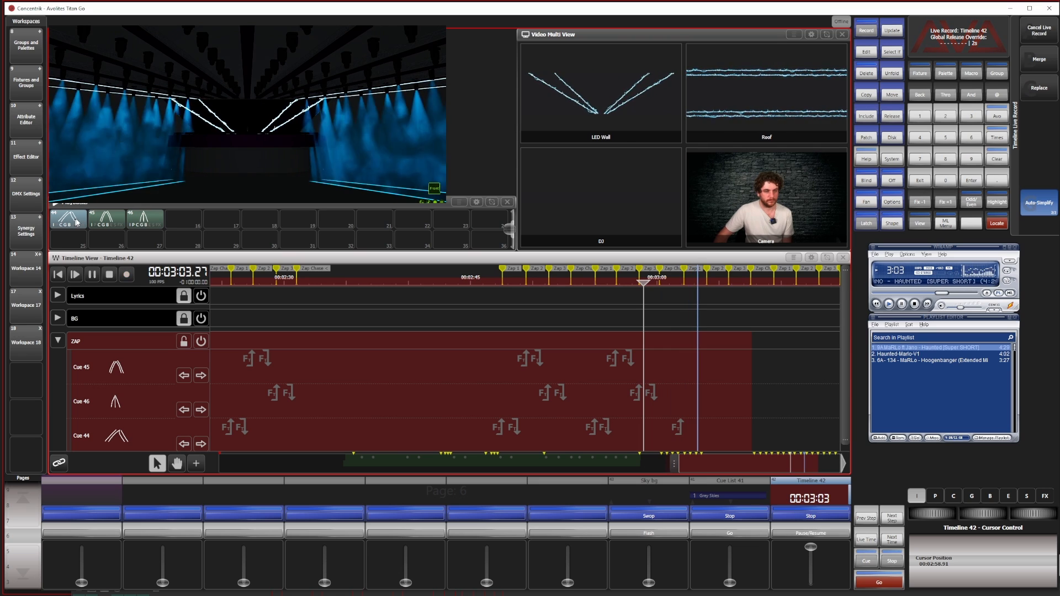
left_click(110, 220)
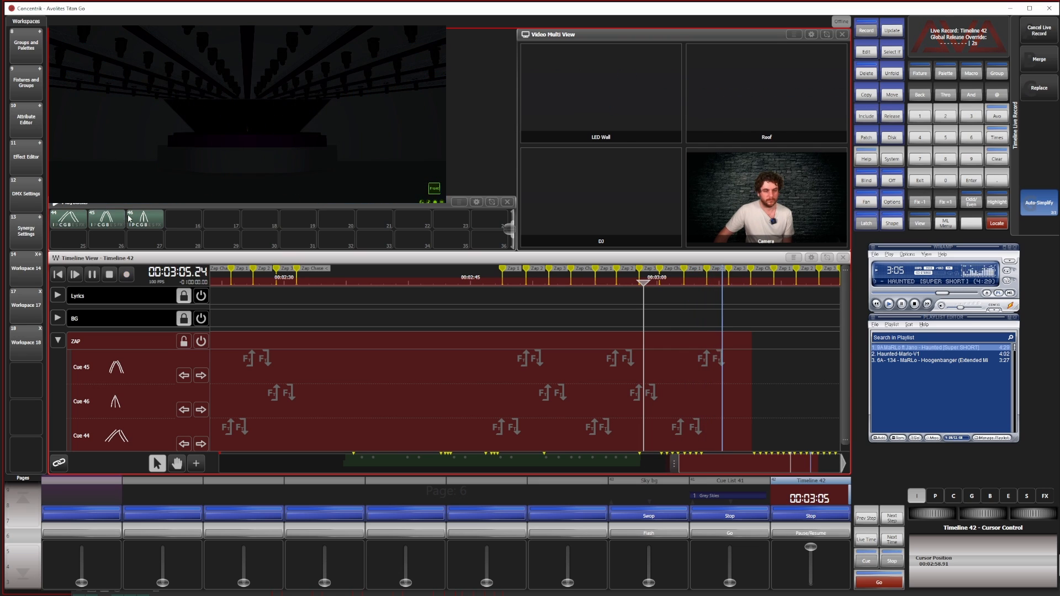
left_click(149, 219)
left_click(149, 220)
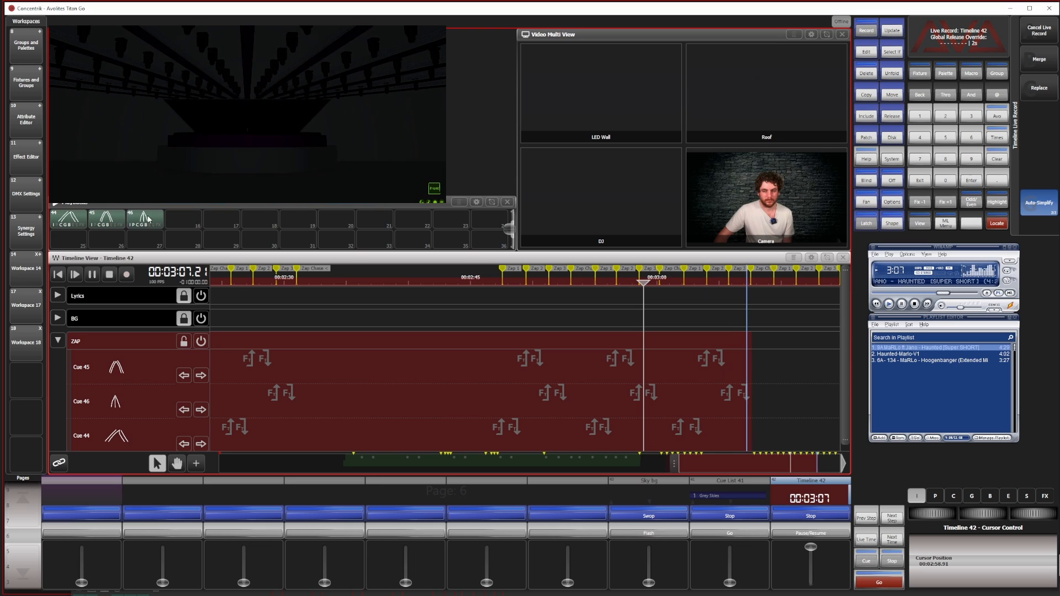
Flash Cues 44, 45 and 46 once each onto the ZAP track at the zap markers from about 3:09 to 3:14
left_click(74, 218)
left_click(76, 219)
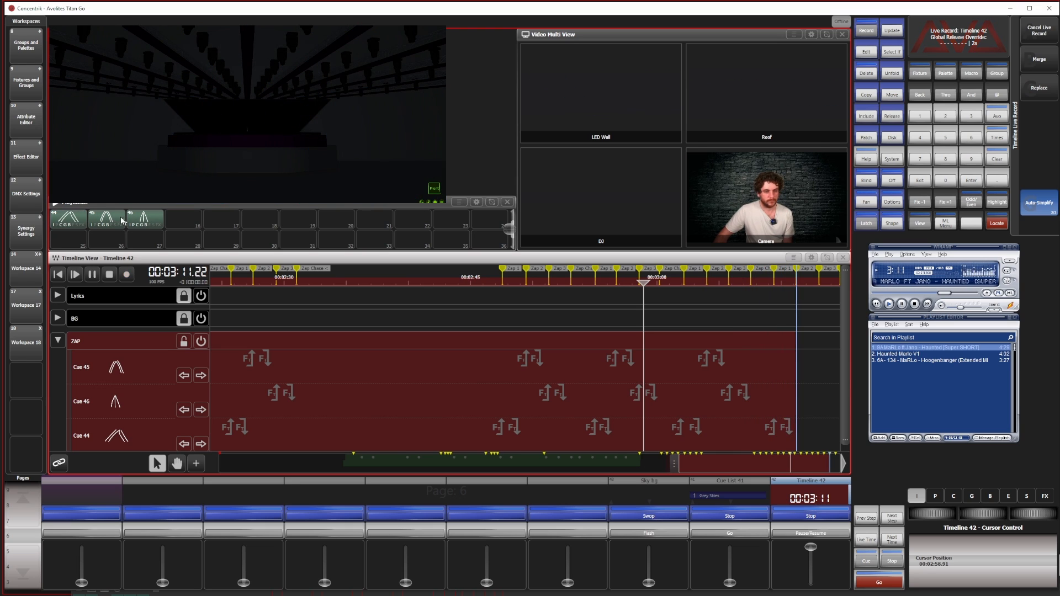
left_click(101, 220)
left_click(102, 220)
left_click(150, 220)
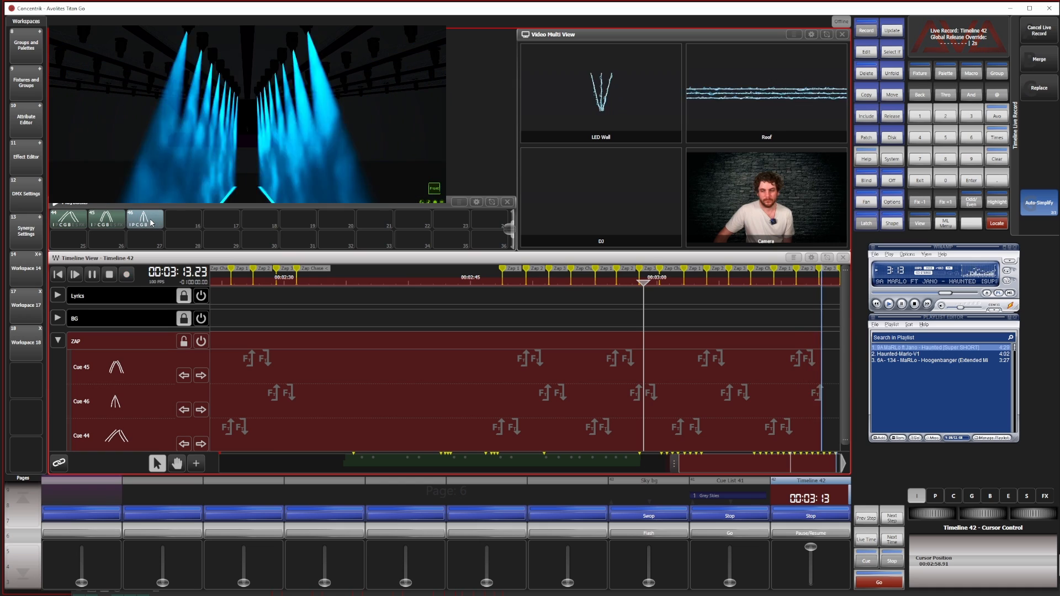
left_click(143, 220)
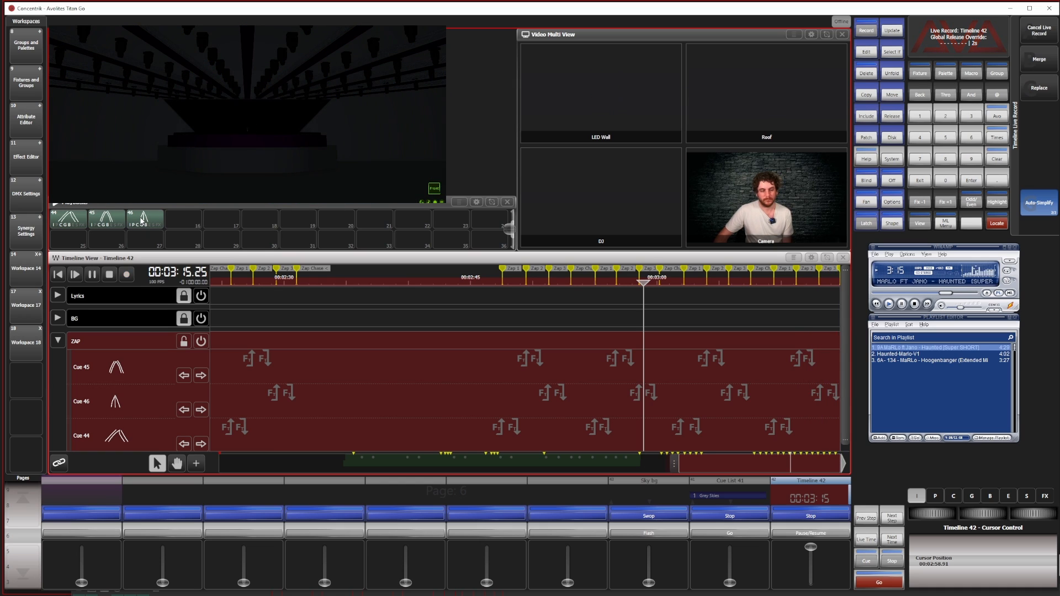
Stop live recording and playback of Timeline 42 and review the recorded flash events on the ZAP track
left_click(128, 275)
left_click(110, 275)
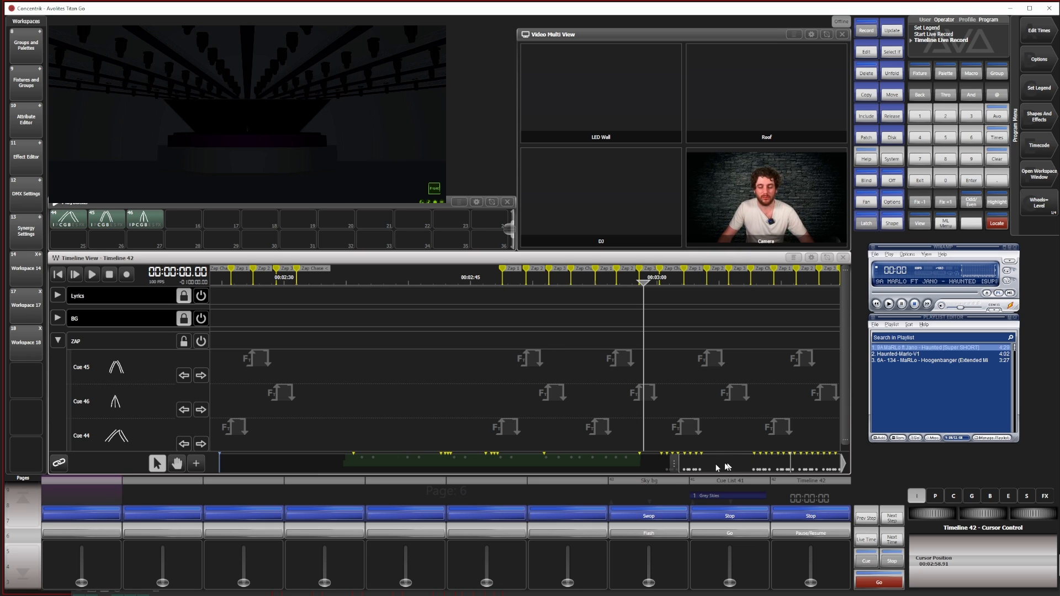
left_click_drag(717, 469, 760, 473)
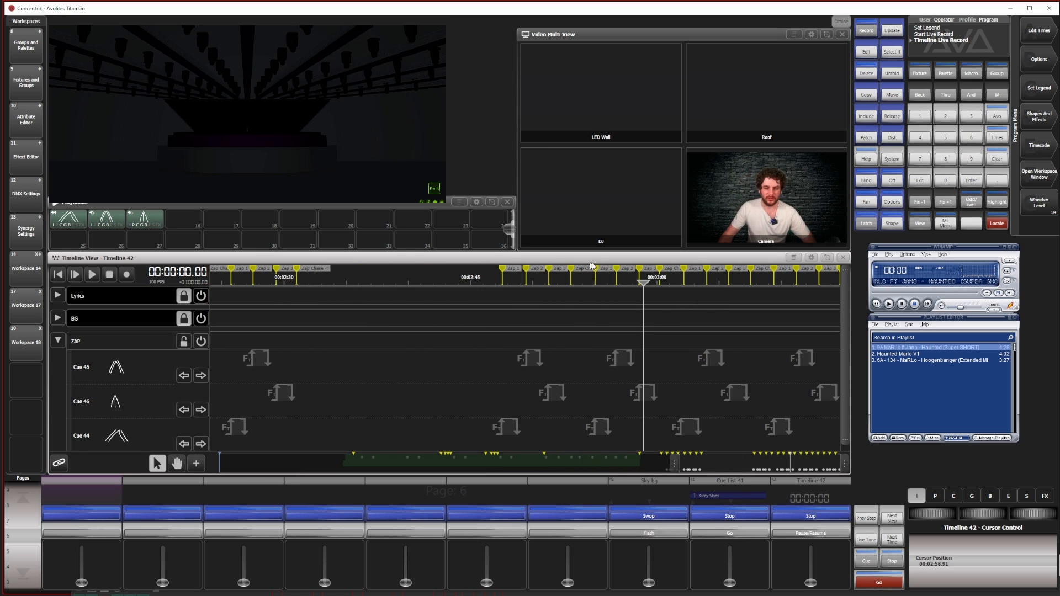
left_click_drag(712, 472, 650, 443)
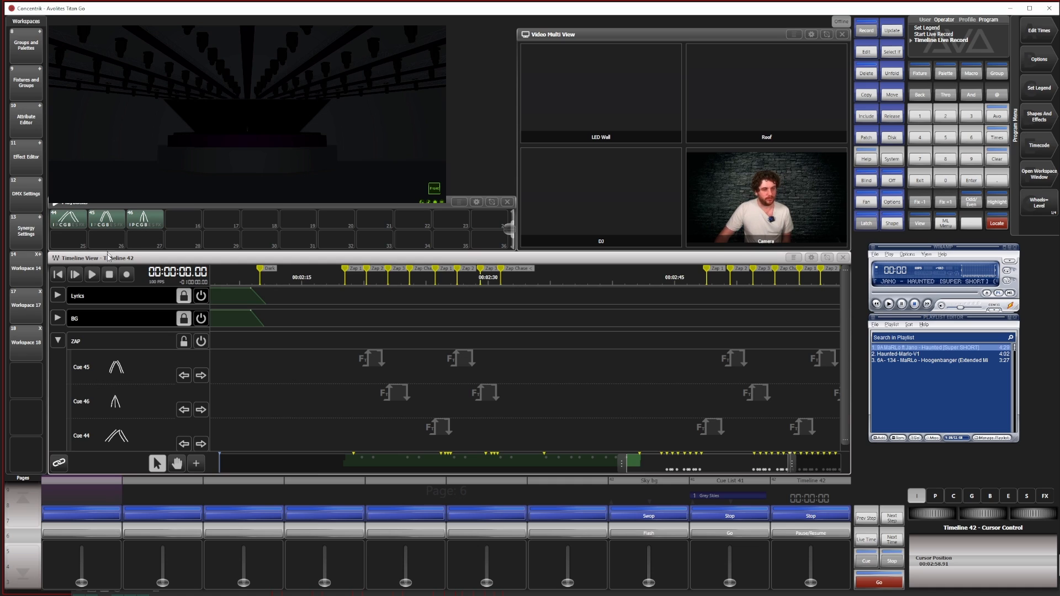
In Workspace 14, apply beam palette 1 and cyan colour palette 15 to all Robin BMFL Blades and set their dimmer to 0%
left_click(31, 274)
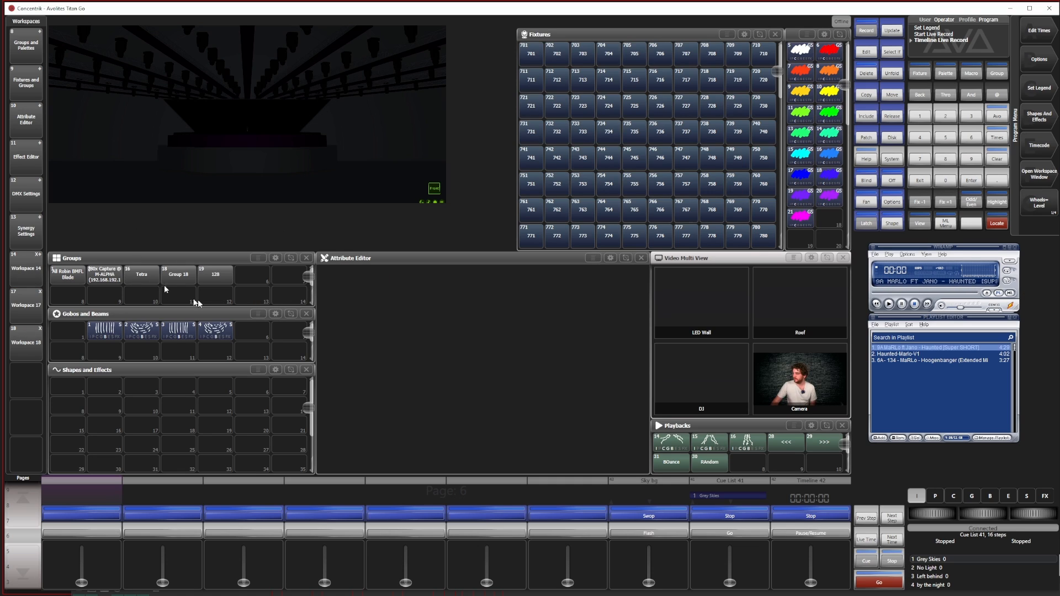
left_click(66, 280)
left_click(102, 334)
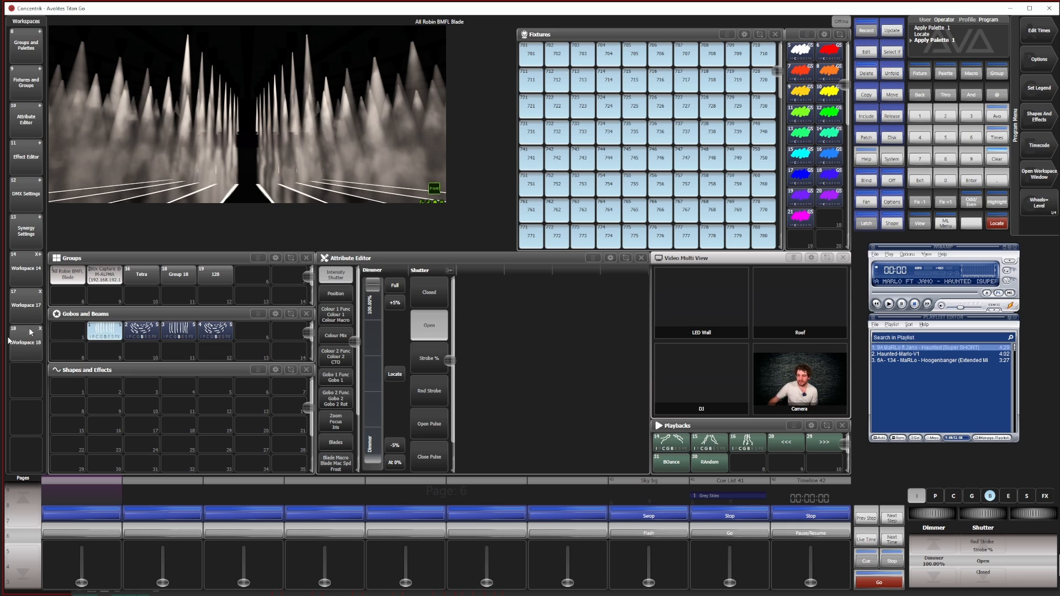
left_click(802, 155)
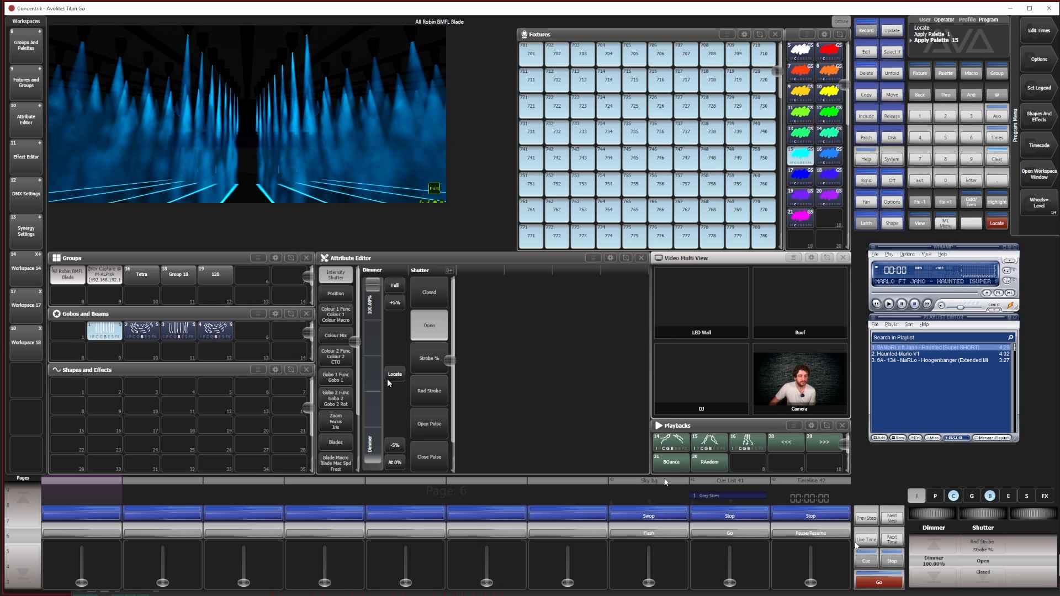
left_click(935, 575)
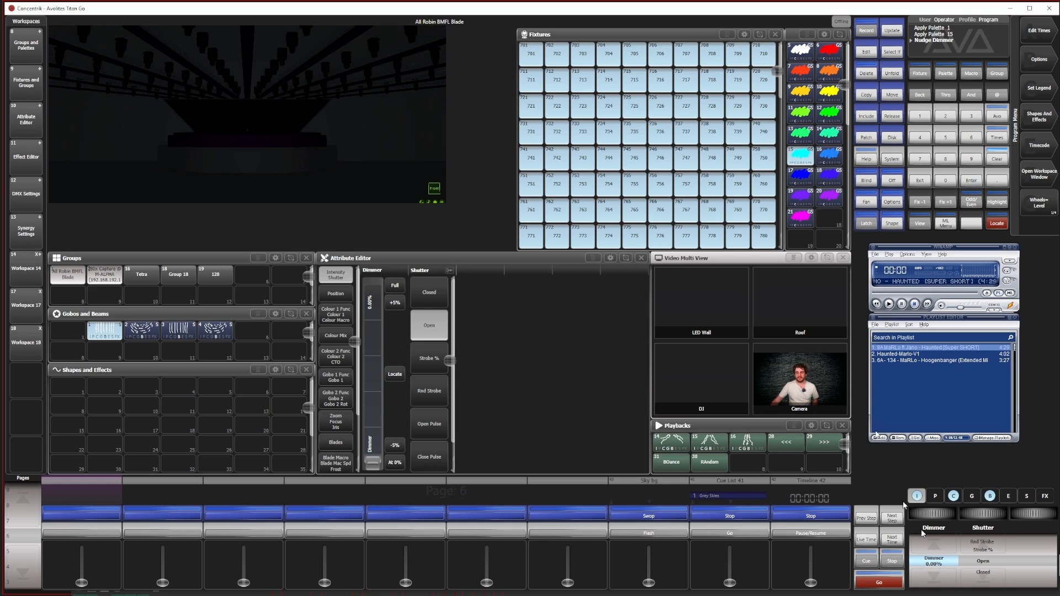
Create a chase on the empty playback beside Sky bg and append fixtures 710–780 at 100% dimmer as step 1
left_click_drag(762, 65, 765, 234)
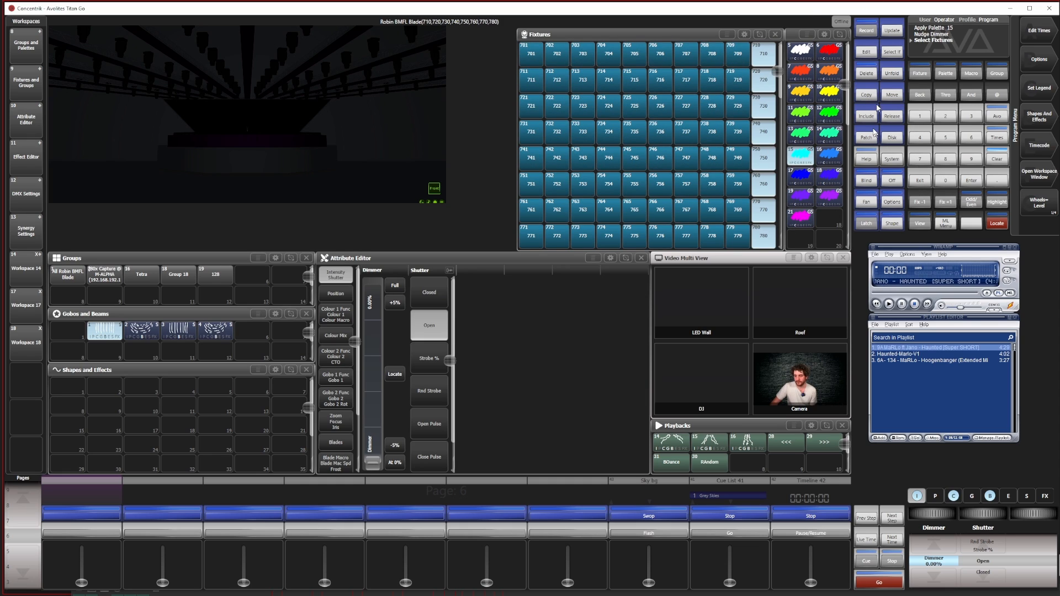
left_click(866, 32)
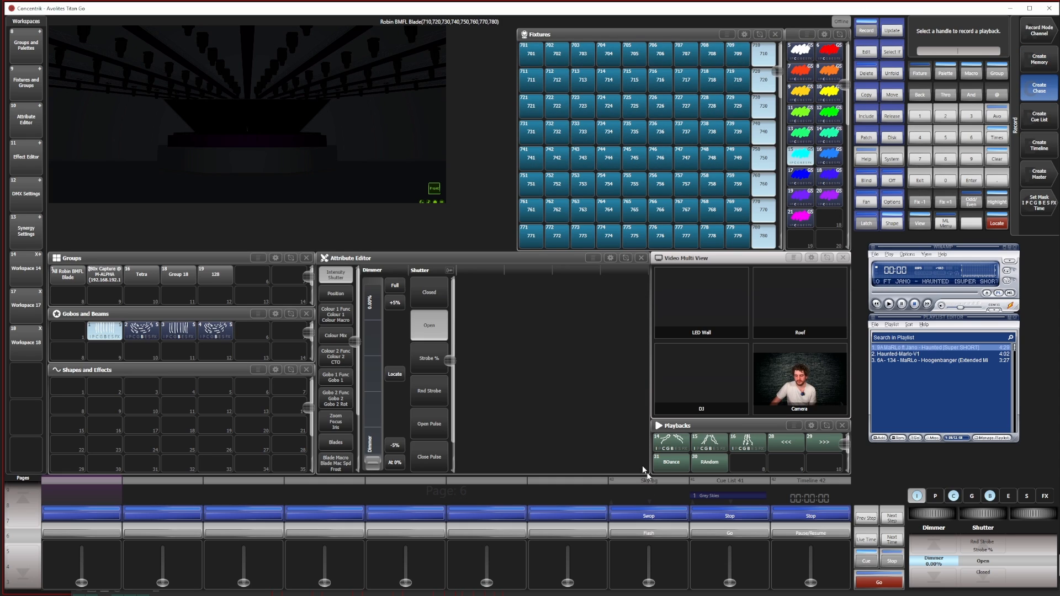
left_click(578, 502)
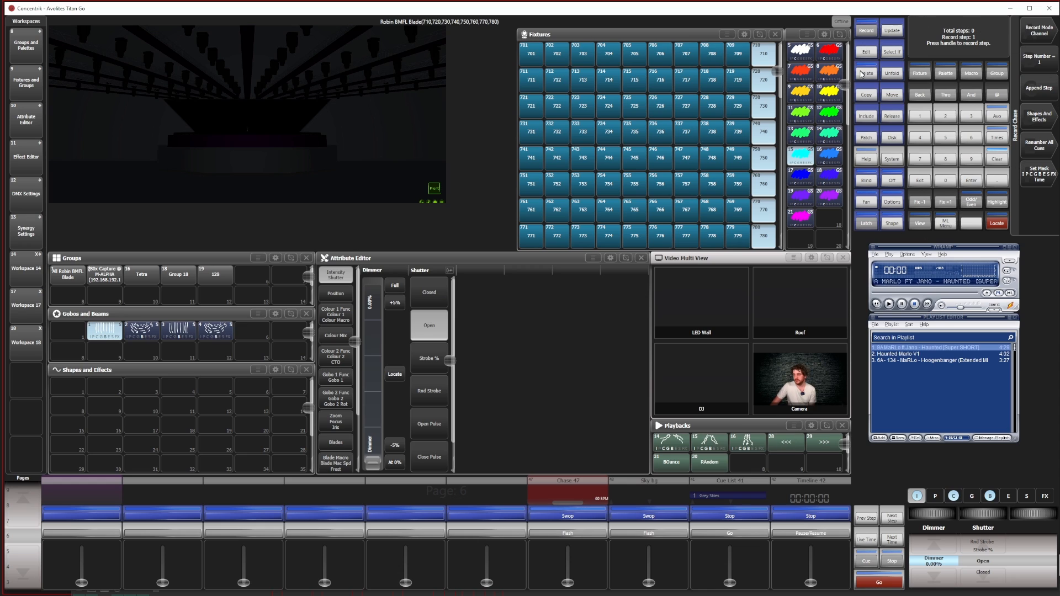
left_click(931, 547)
left_click(1039, 88)
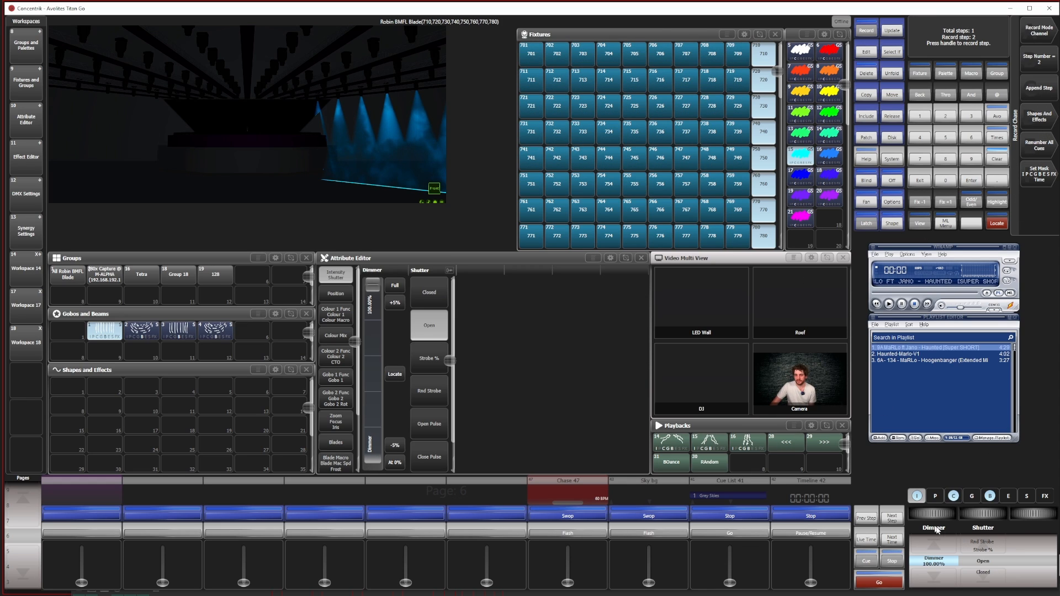
Append fixture column 709–779 as chase step 2 and column 708–778 as step 3, each alone at 100% dimmer
left_click(925, 578)
left_click_drag(744, 57, 737, 236)
left_click(938, 549)
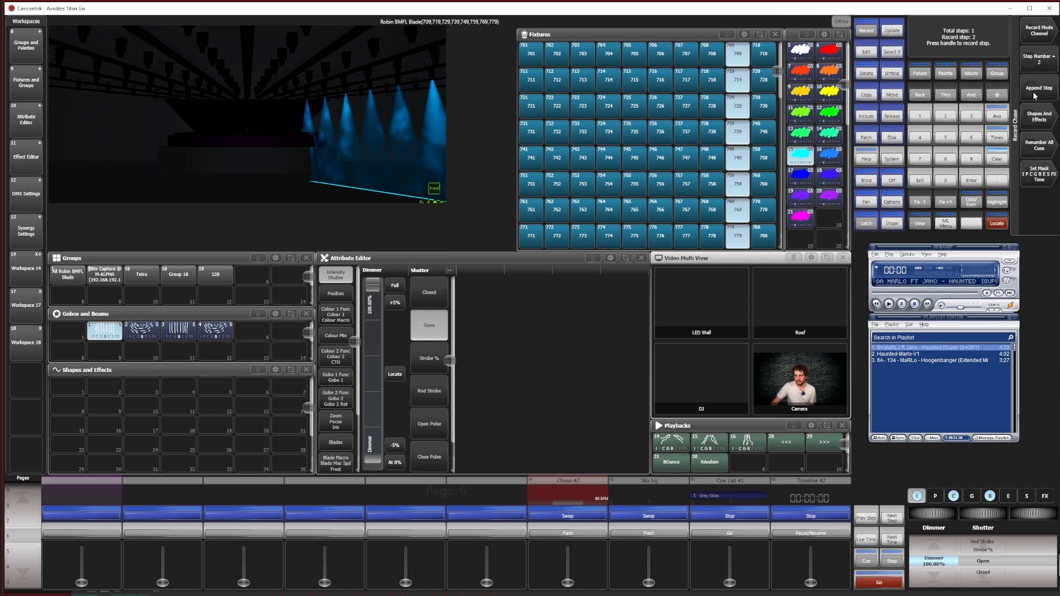
left_click(947, 580)
left_click(938, 548)
mouse_move(712, 55)
left_mouse_down()
mouse_move(711, 236)
mouse_move(686, 206)
mouse_move(686, 236)
left_mouse_up()
left_click(1041, 92)
Append fixture column 707–777 as chase step 4 and column 706–776 as step 5, each alone at 100% dimmer
left_click(938, 579)
left_click(937, 549)
left_click(1042, 91)
left_click(937, 579)
left_click_drag(660, 55, 660, 236)
left_click(937, 548)
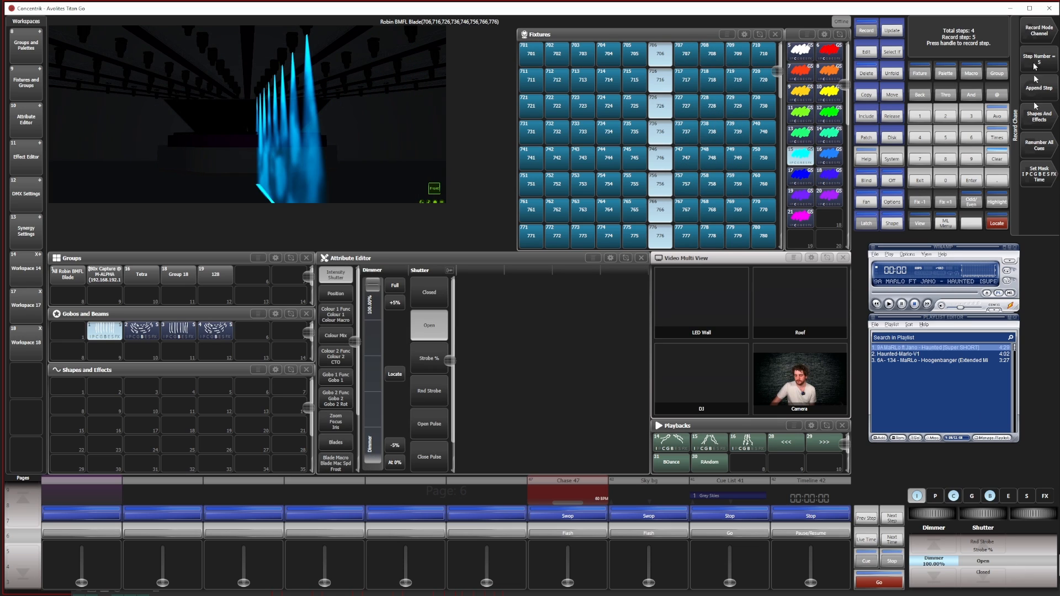
left_click(1041, 91)
Append fixture column 705–775 as chase step 6 and column 704–774 as step 7, each alone at 100% dimmer
left_click(938, 578)
left_click_drag(634, 55, 634, 236)
left_click(946, 544)
left_click(1042, 91)
left_click(937, 578)
left_click_drag(609, 55, 609, 237)
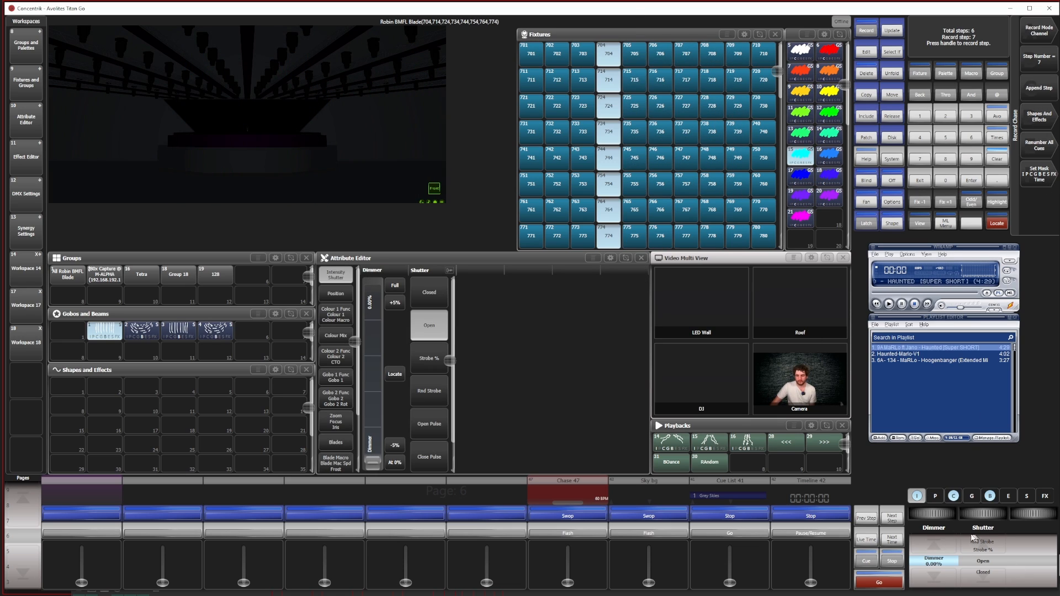
left_click(937, 548)
left_click(1041, 91)
Append fixture column 703–773 as chase step 8 and column 702–772 as step 9, each alone at 100% dimmer
left_click(938, 579)
left_click_drag(583, 56, 583, 236)
left_click(1041, 91)
left_click(937, 578)
left_click_drag(557, 55, 557, 237)
left_click(937, 548)
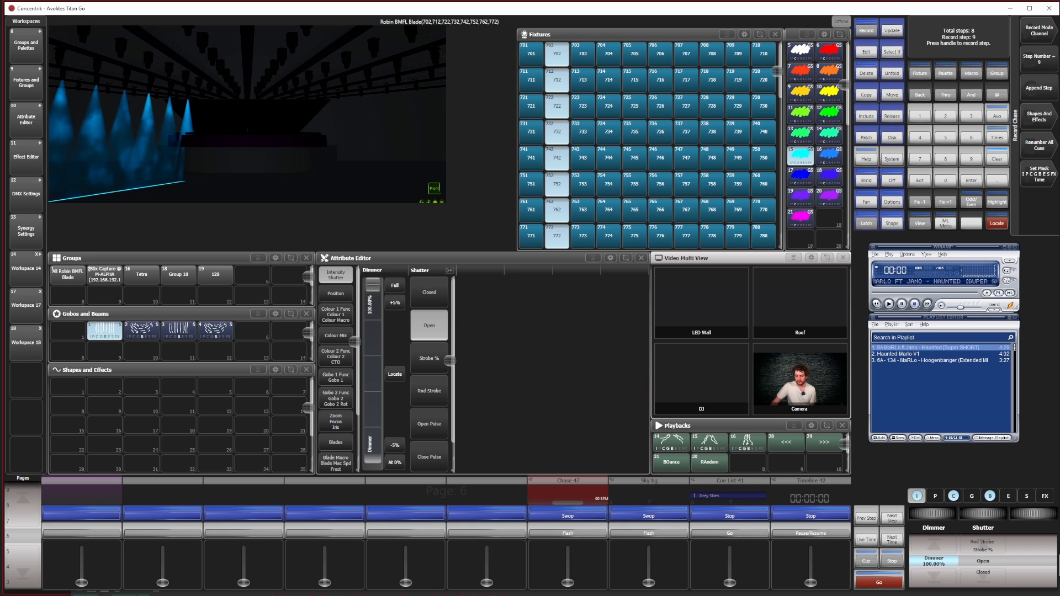
left_click(1041, 91)
Append fixture column 701–771 alone at 100% dimmer as chase step 10 and return its dimmer to 0%
left_click(938, 579)
left_click_drag(531, 55, 531, 236)
left_click(940, 560)
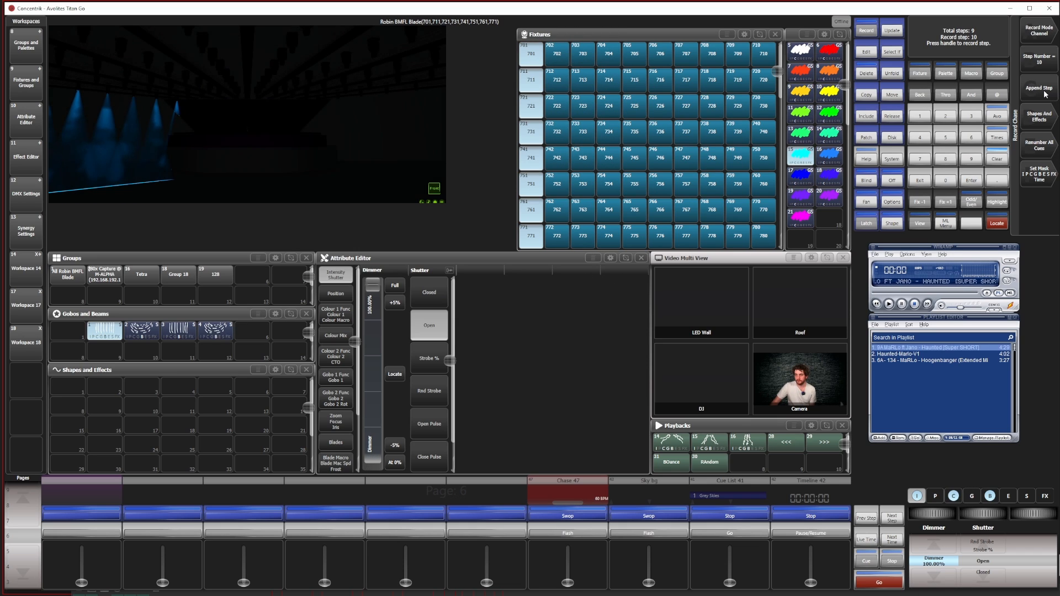
left_click(1041, 91)
left_click(937, 578)
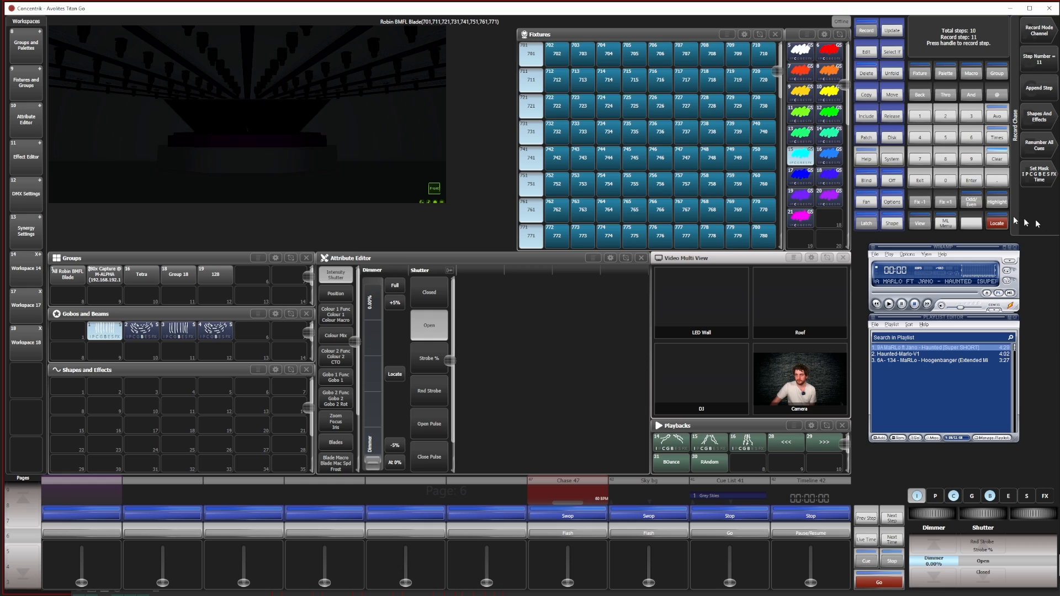
Finish recording the column chase, clear the programmer and raise the chase's fader to run it
left_click(926, 178)
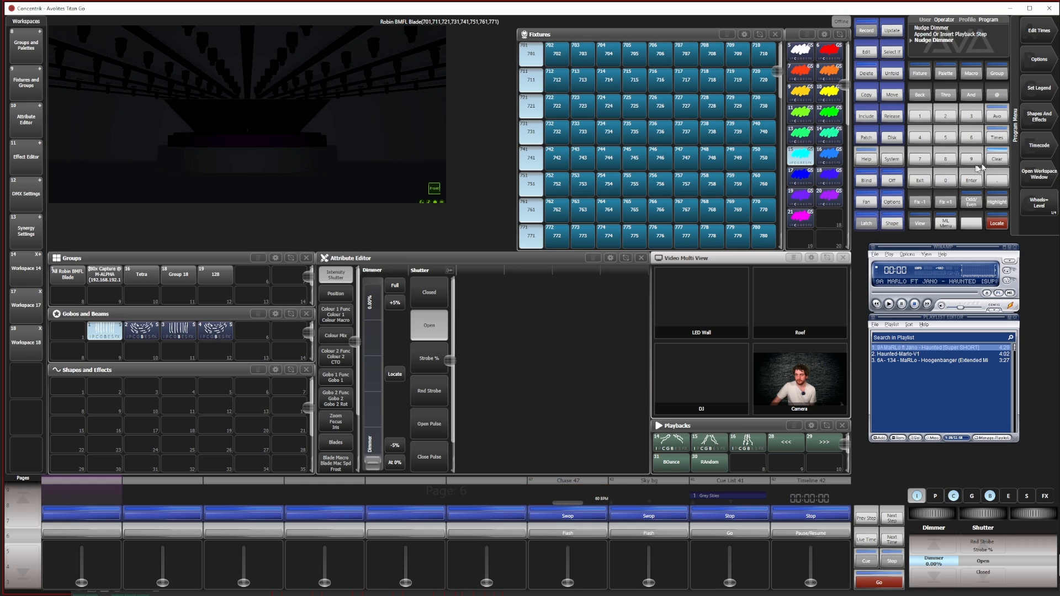
left_click(1003, 162)
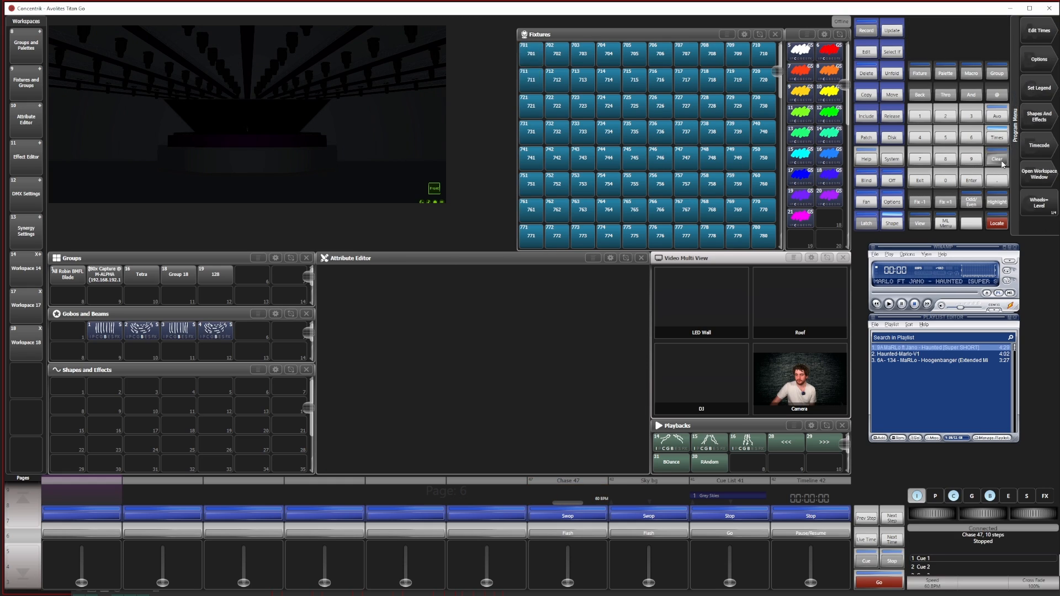
left_click_drag(569, 584, 568, 545)
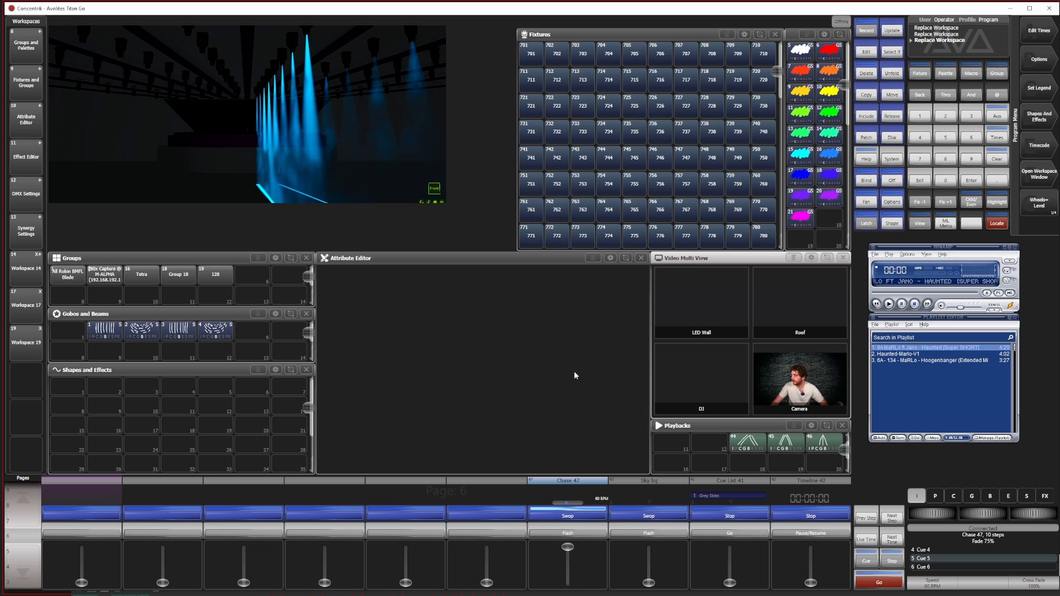
Copy the column chase to the free slot below the existing playbacks and set the copy's key profile to NightClub
left_click(866, 94)
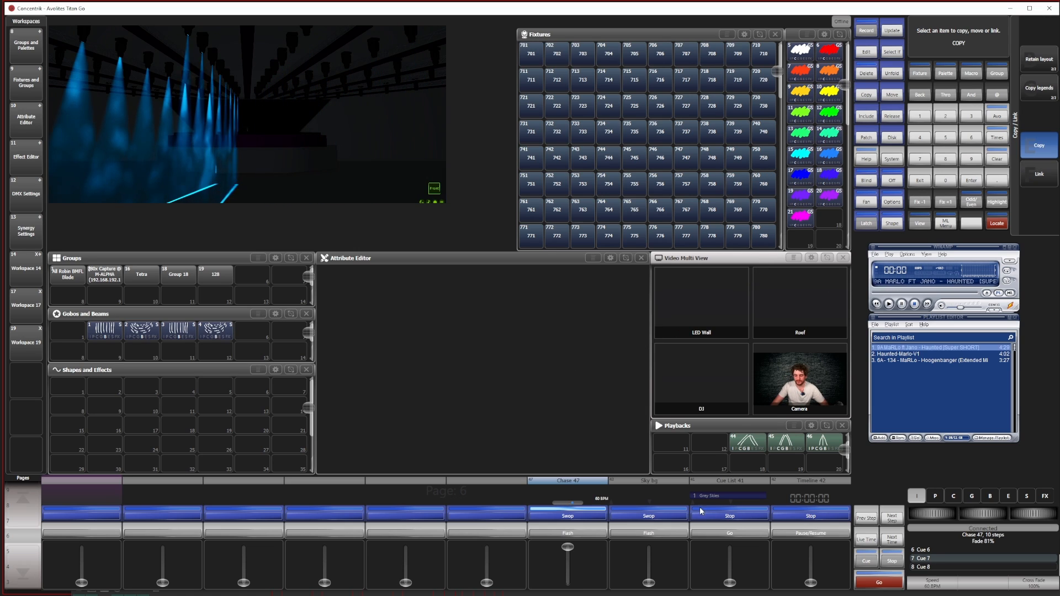
left_click(688, 456)
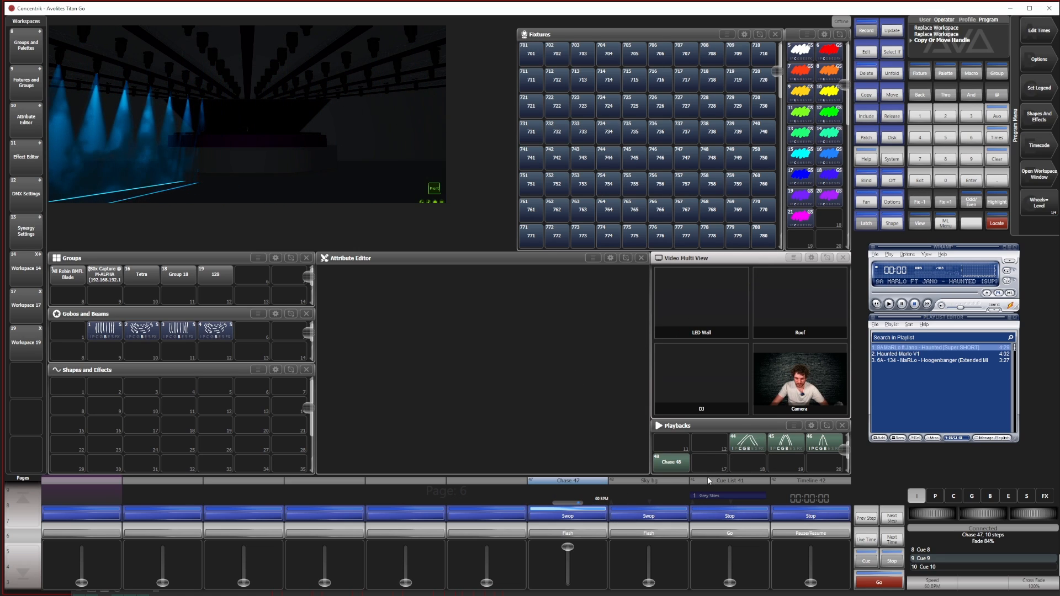
left_click(916, 223)
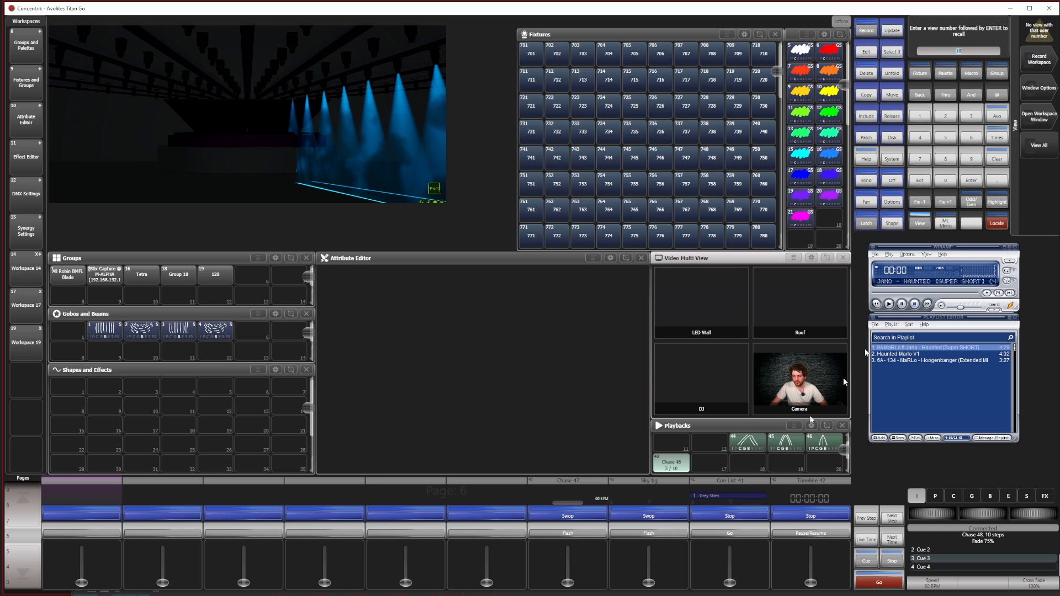
left_click(671, 462)
left_click(78, 288)
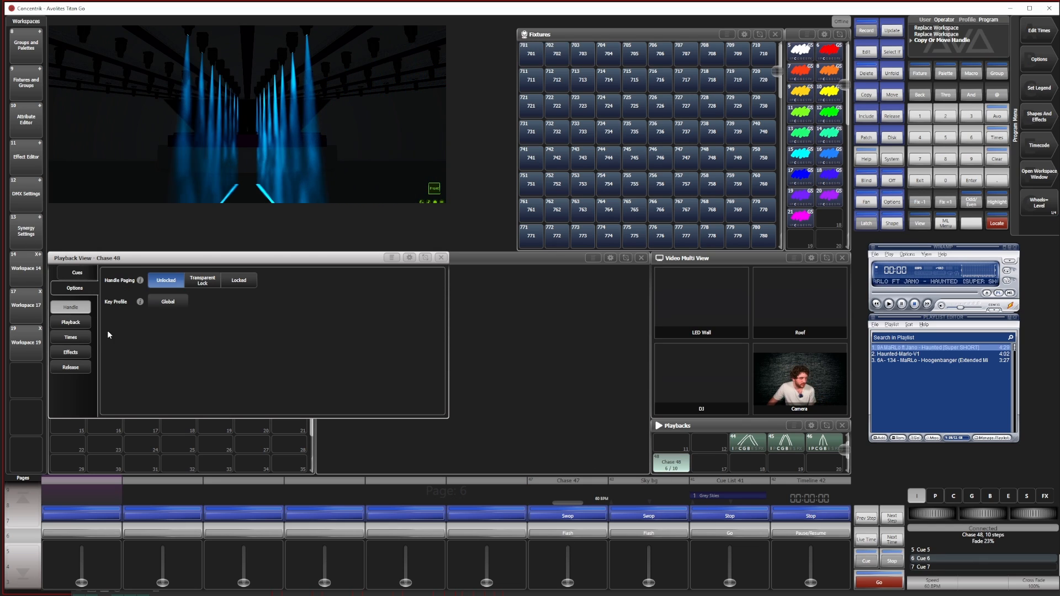
left_click(168, 302)
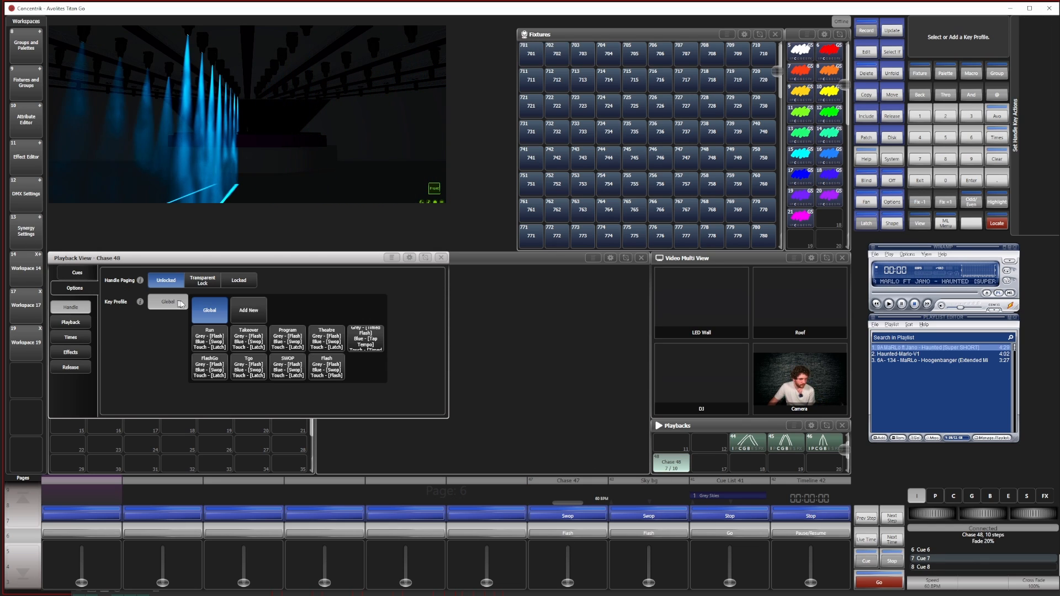
left_click(369, 342)
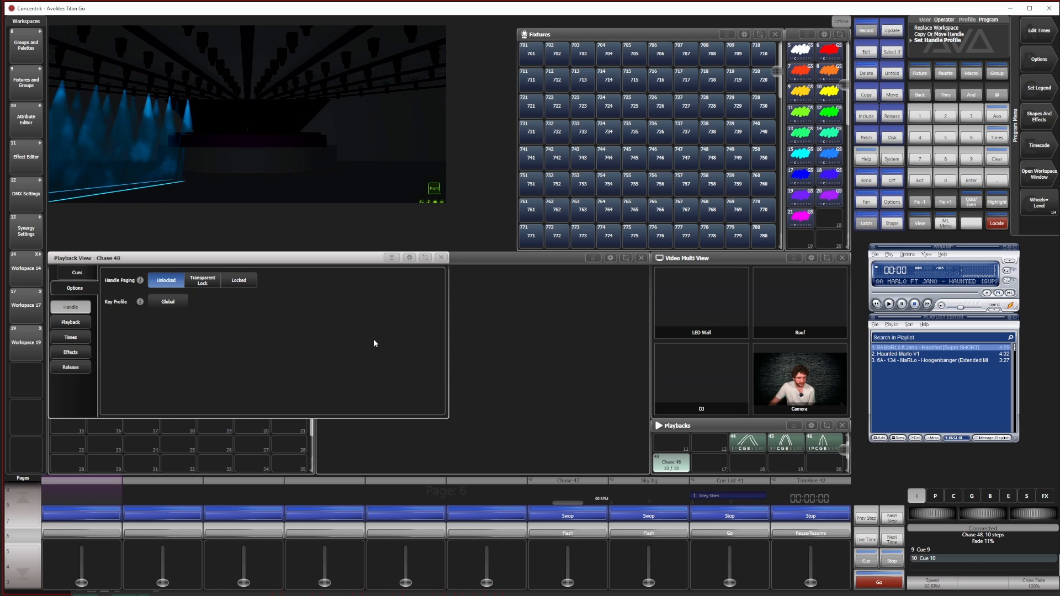
left_click(441, 258)
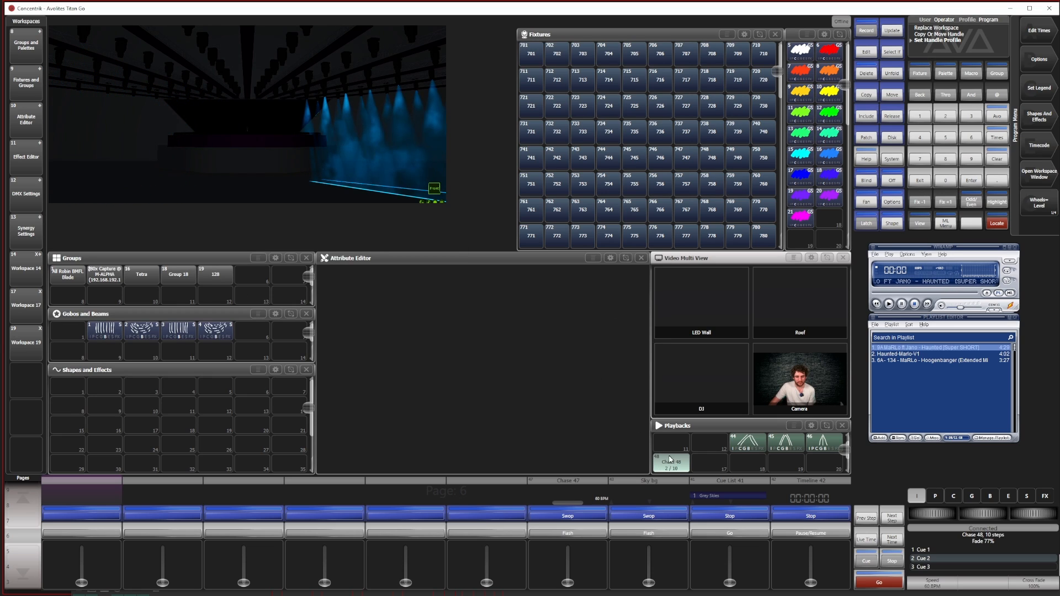
Test-fire the copied chase from its handle in the Playbacks window
left_click(891, 115)
left_click(680, 464)
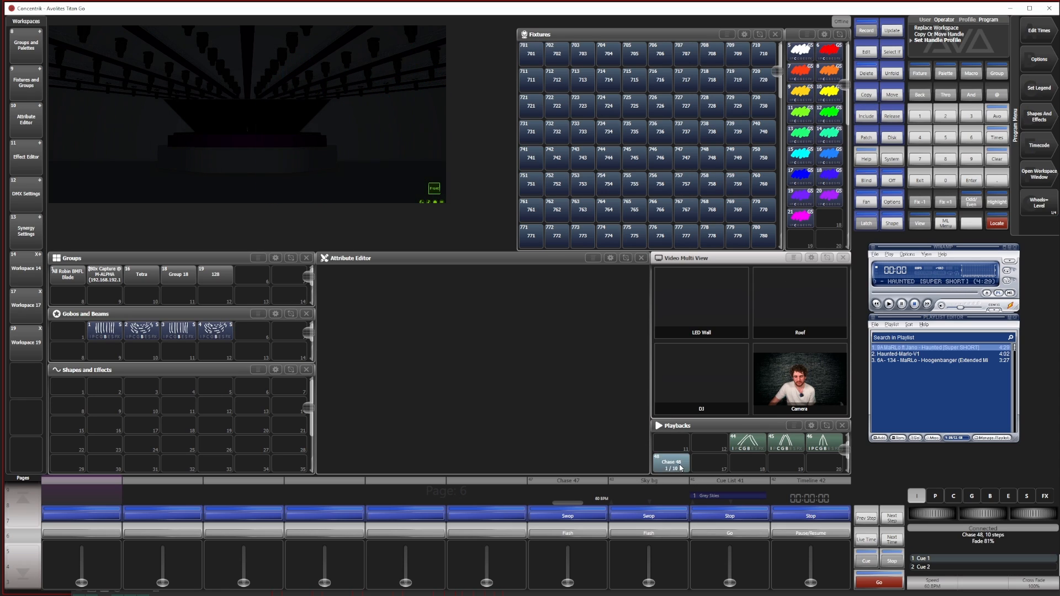
left_click(678, 467)
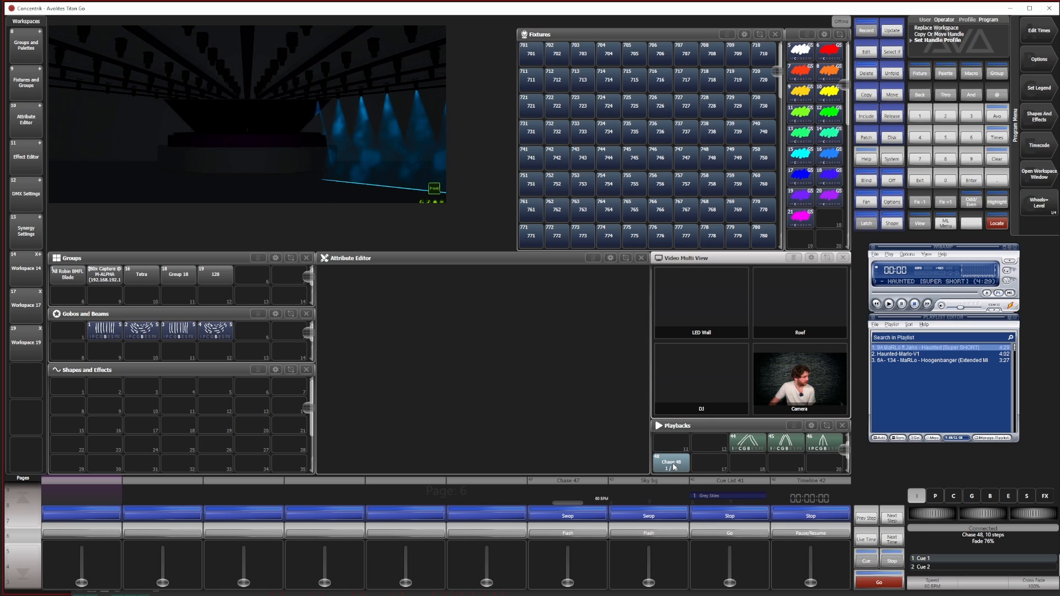
left_click(678, 467)
Open the copied chase's playback options and set its speed to 600 BPM
left_click(917, 225)
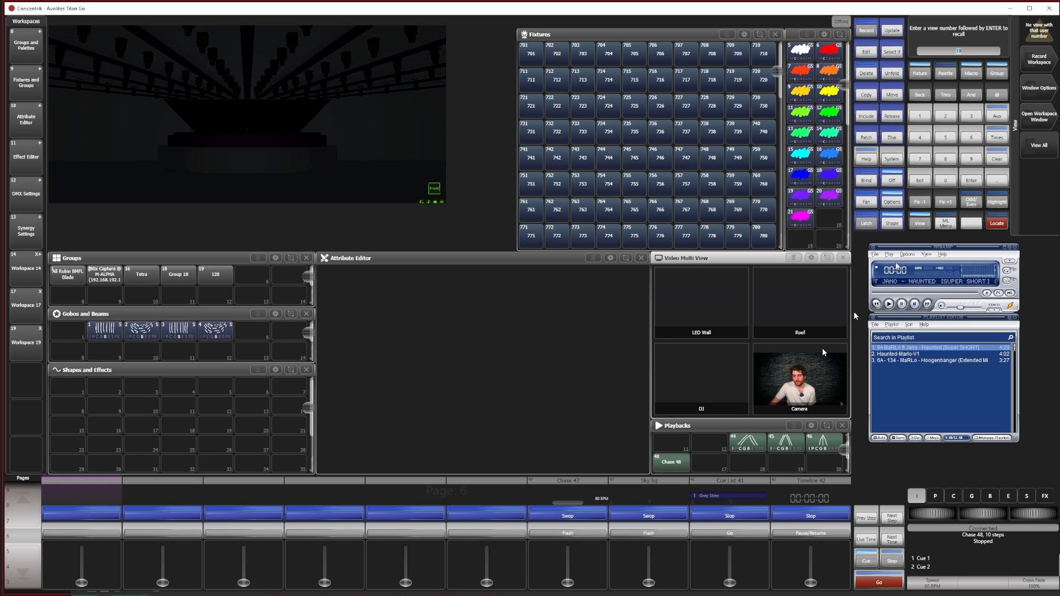
left_click(674, 464)
left_click(675, 465)
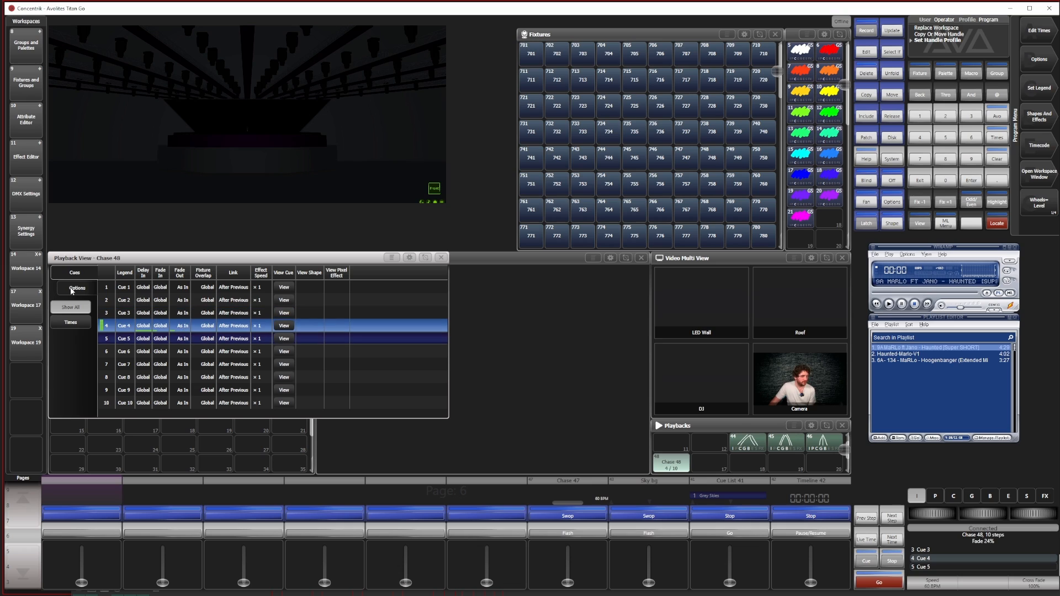
left_click(74, 290)
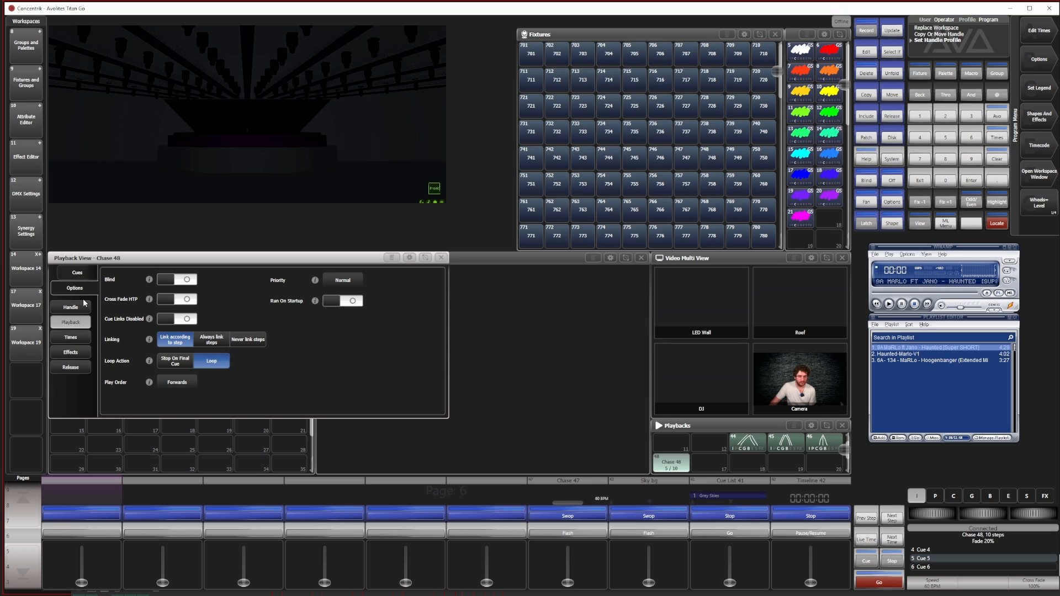
left_click(73, 368)
left_click(71, 352)
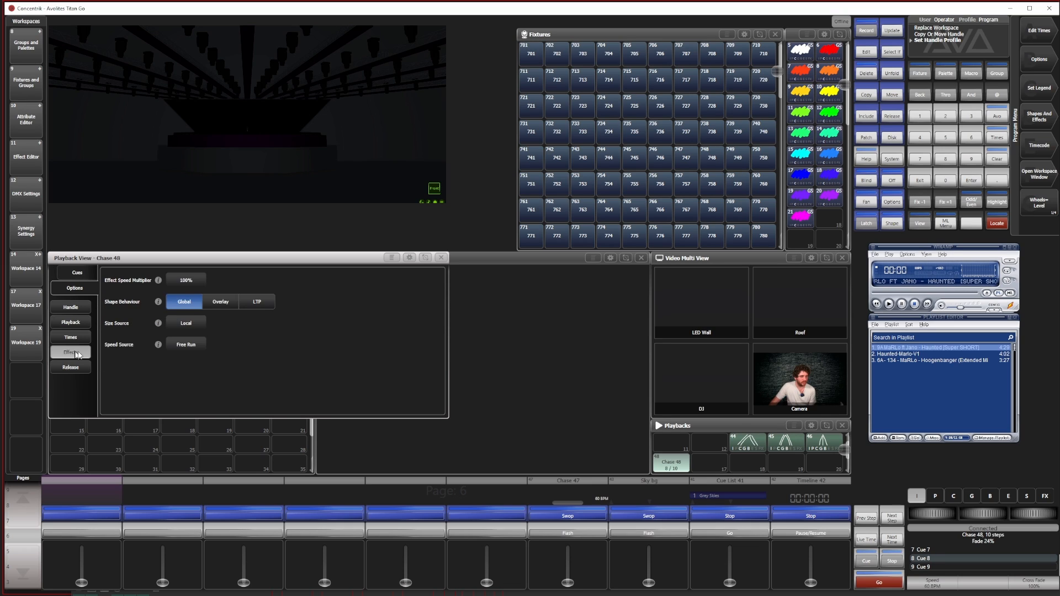
left_click(72, 338)
left_click(180, 323)
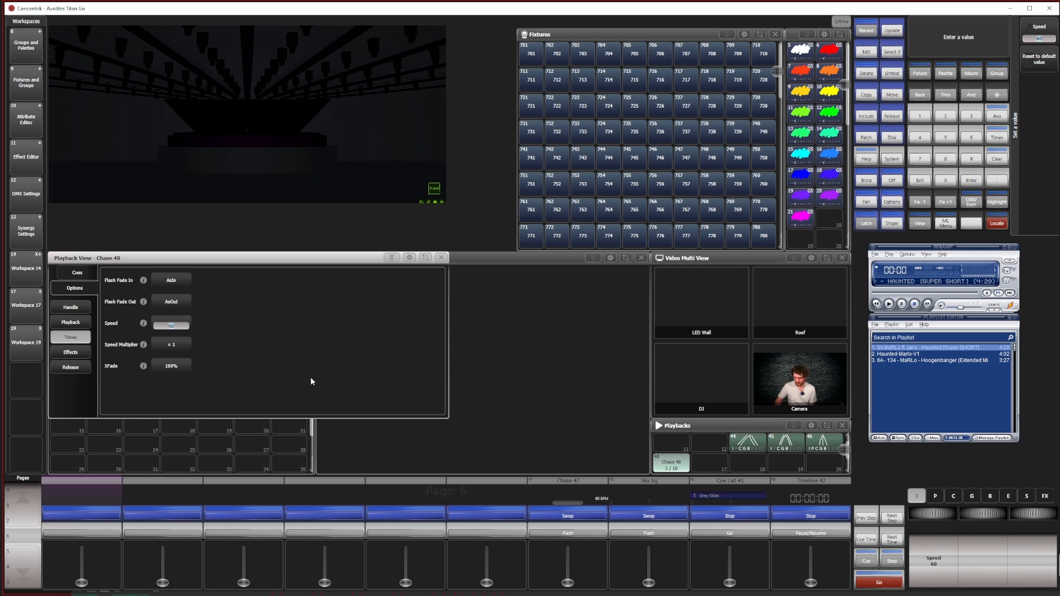
type("600")
key("Return")
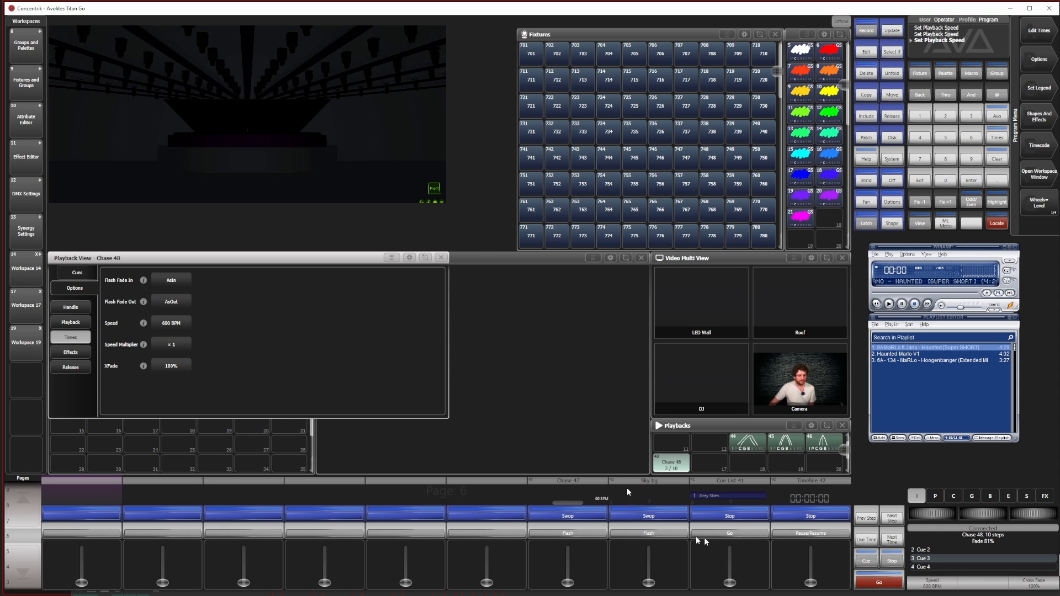
Set the copied chase's loop action to Stop On Final Cue, test it and close its playback view
left_click(678, 466)
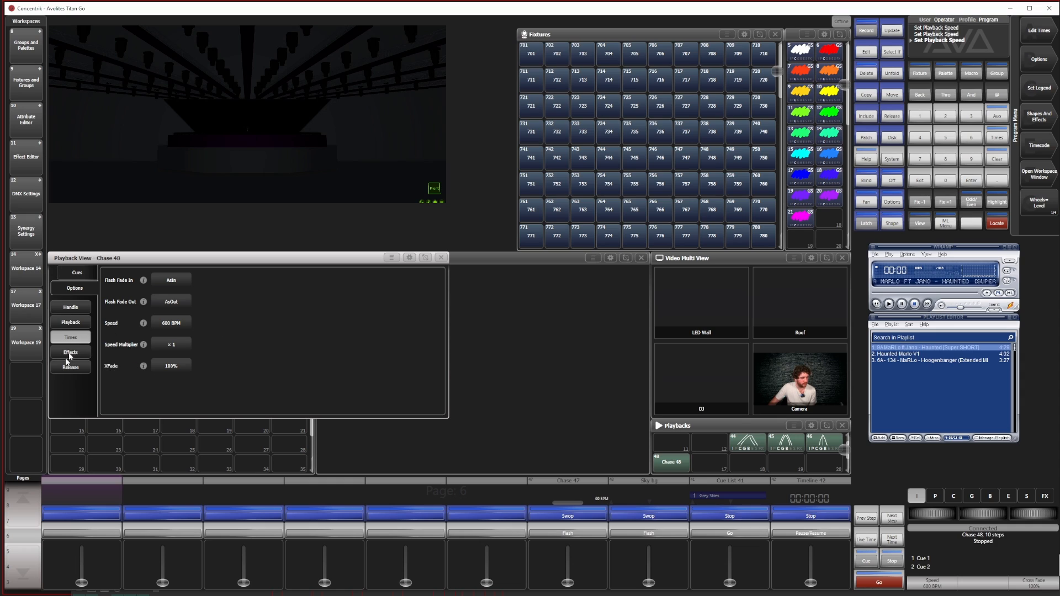
left_click(69, 353)
left_click(71, 322)
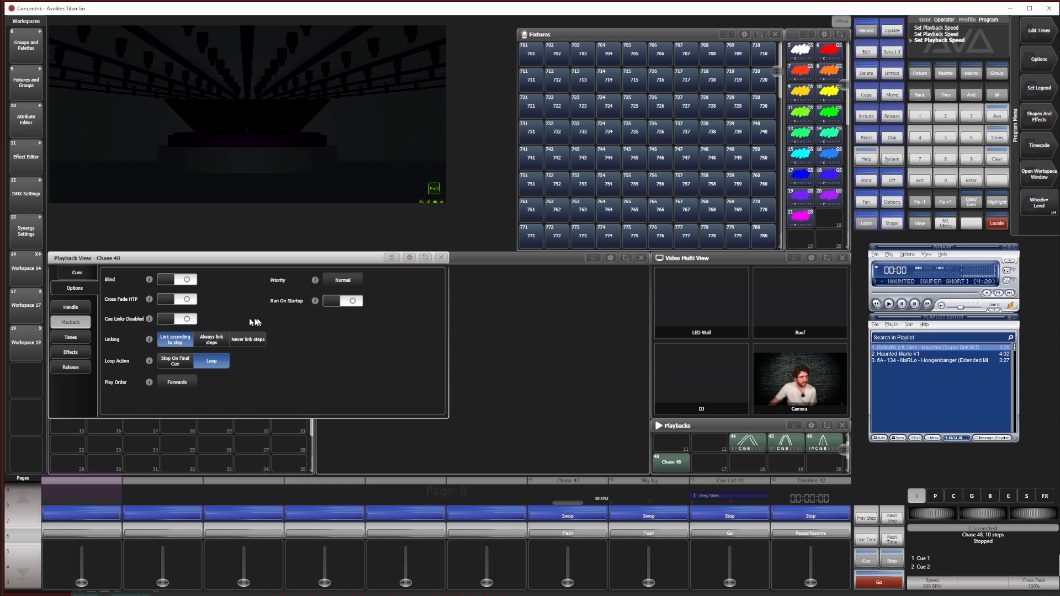
left_click(191, 363)
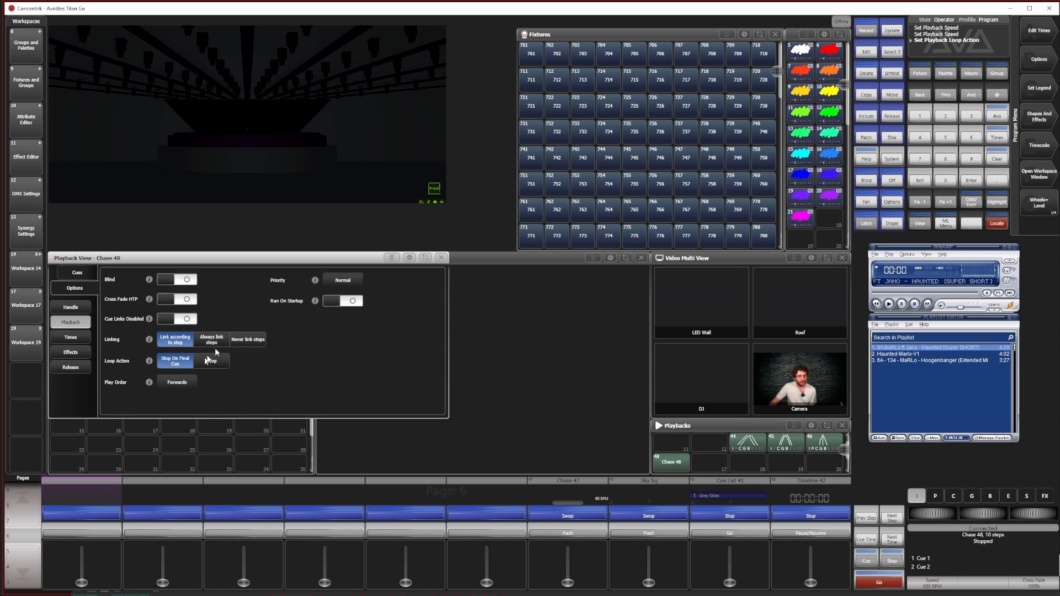
left_click(663, 466)
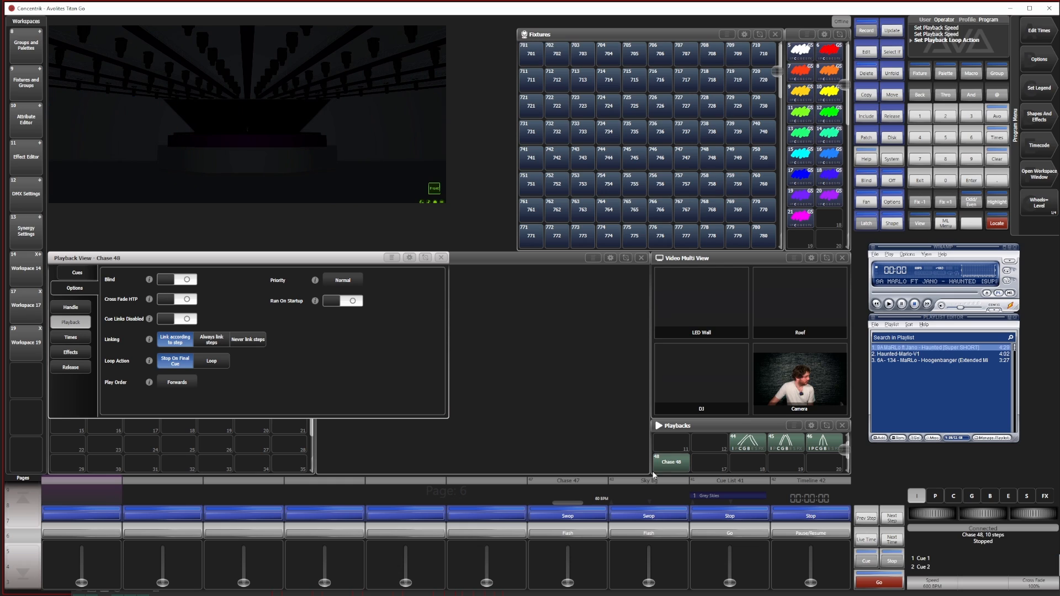
left_click(661, 471)
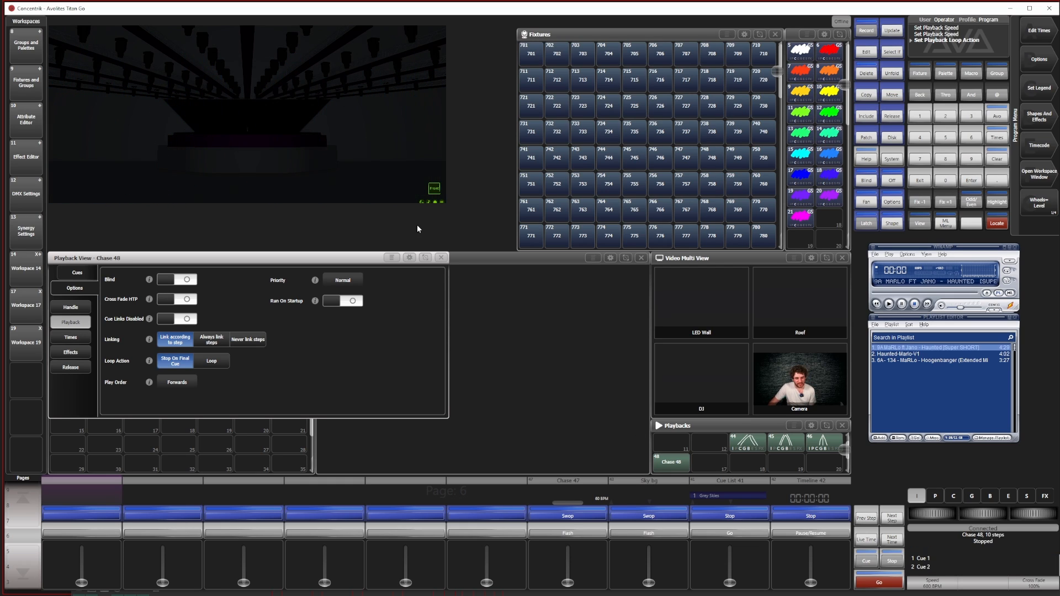
left_click(441, 258)
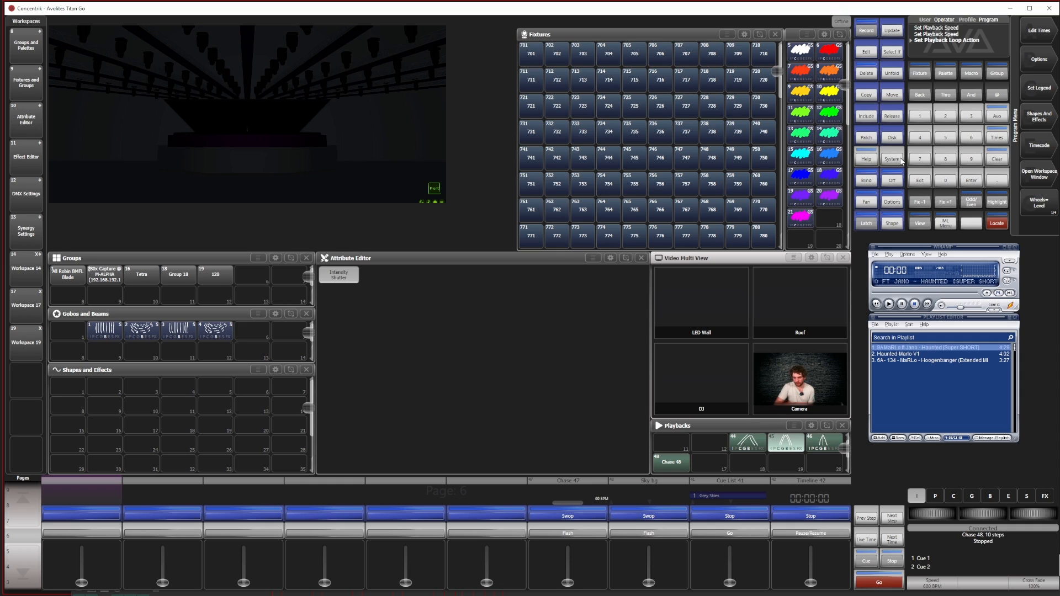
Set the legend of the copied chase to "<<<"
left_click(1038, 88)
left_click(671, 462)
type("<<<")
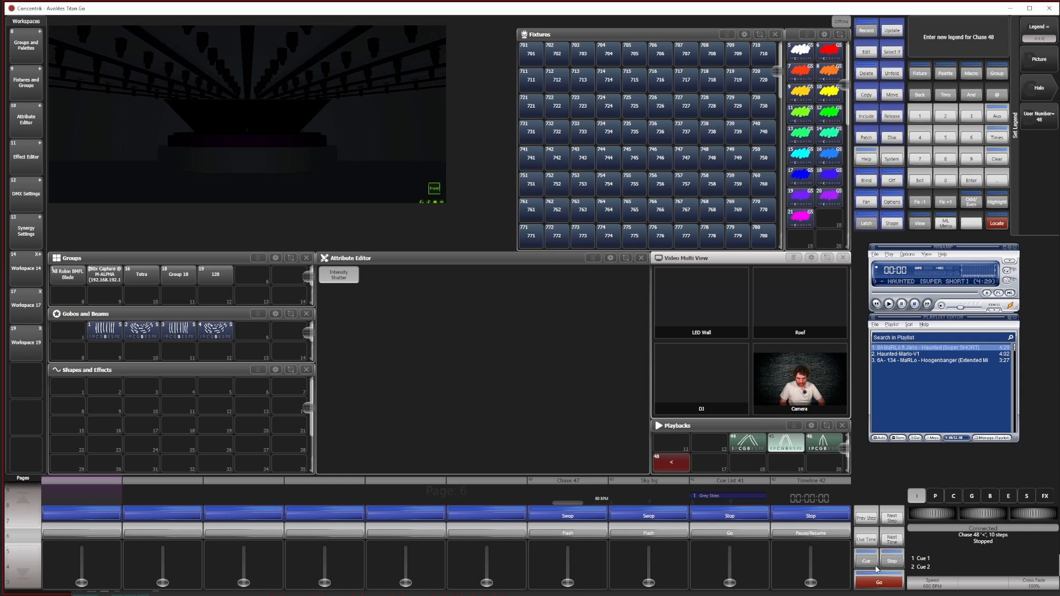
key("Return")
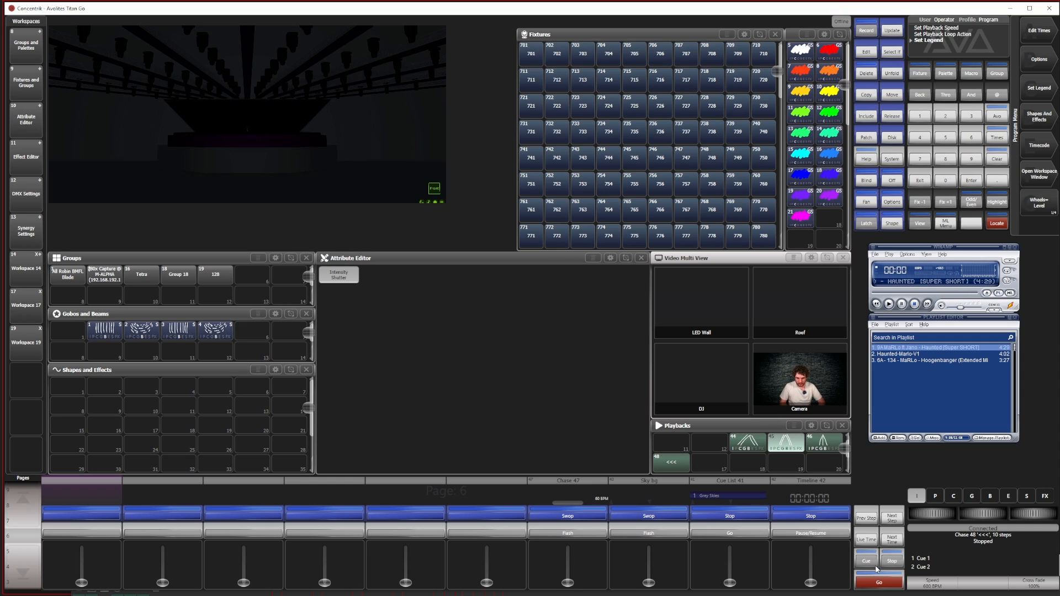
Copy the "<<<" chase to the adjacent playback slot and set the copy's play order to Backwards
left_click(888, 98)
left_click(671, 468)
left_click(708, 465)
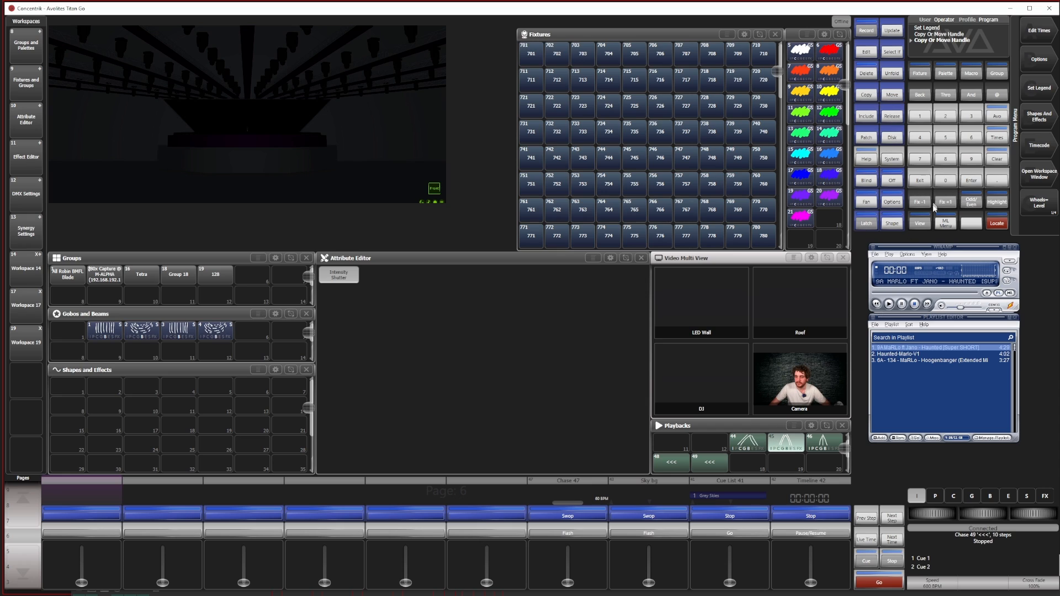
left_click(919, 223)
left_click(709, 463)
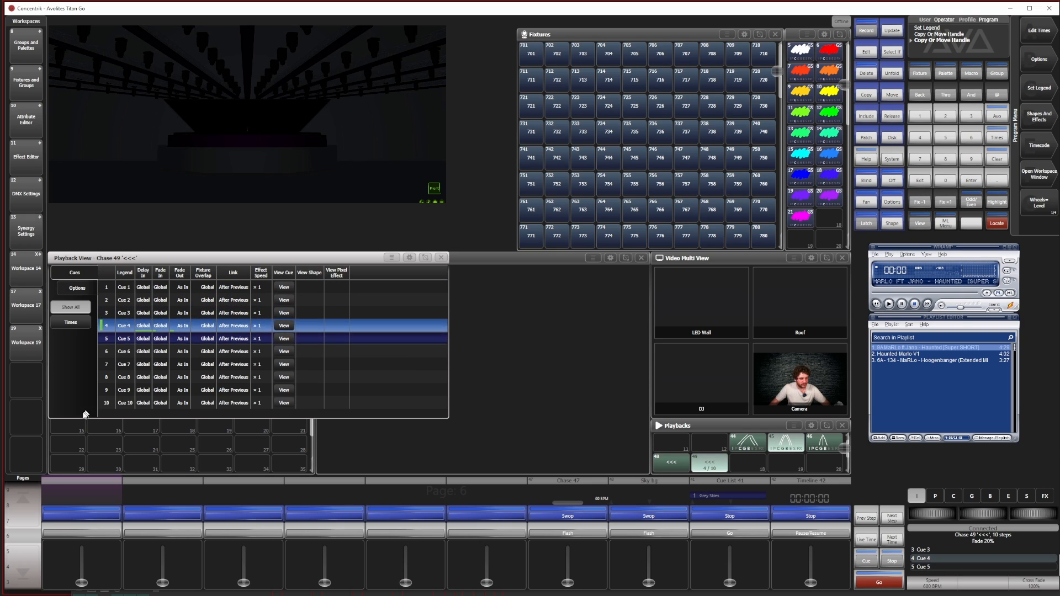
left_click(76, 290)
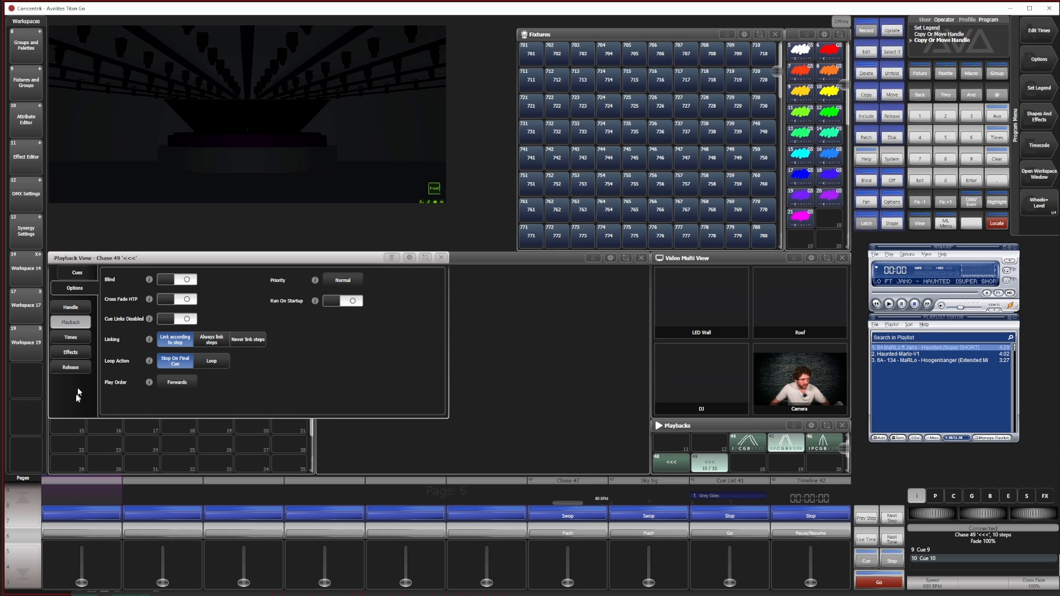
left_click(180, 384)
left_click(253, 392)
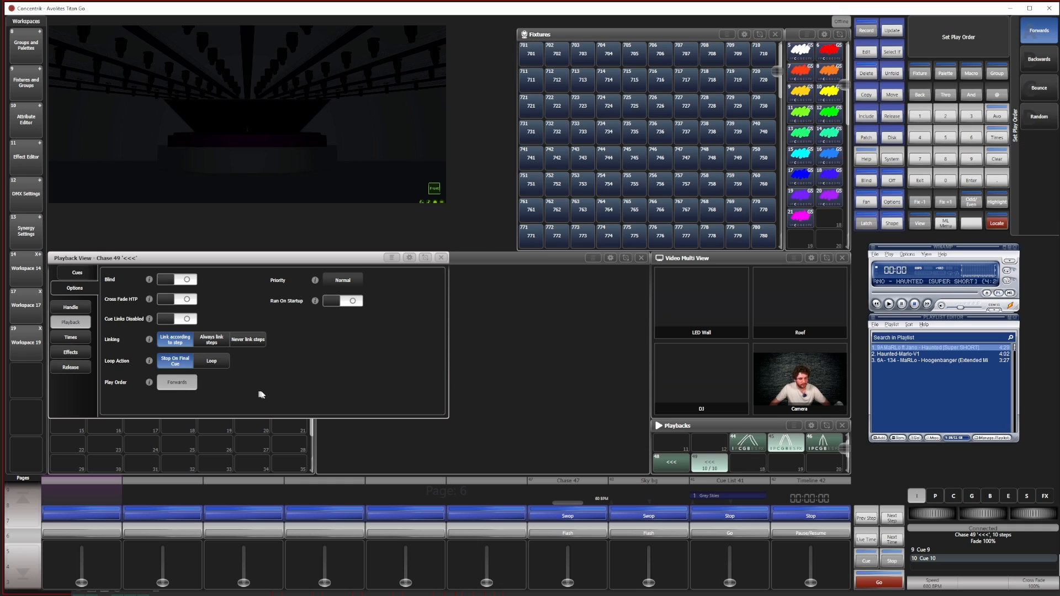
left_click(442, 258)
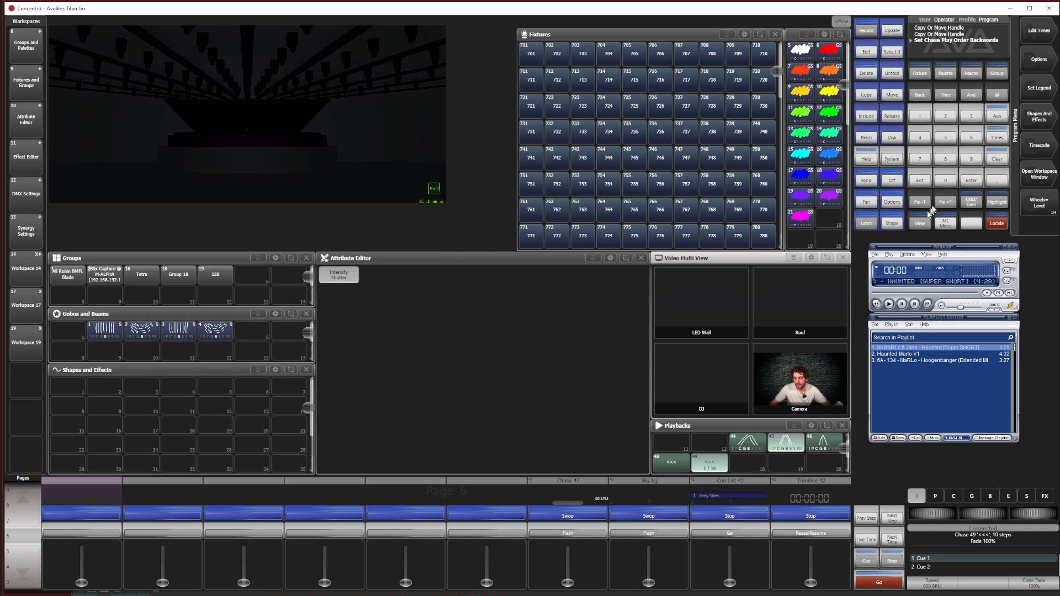
Set the legend of the backwards-playing chase to ">>>"
left_click(1020, 95)
left_click(713, 456)
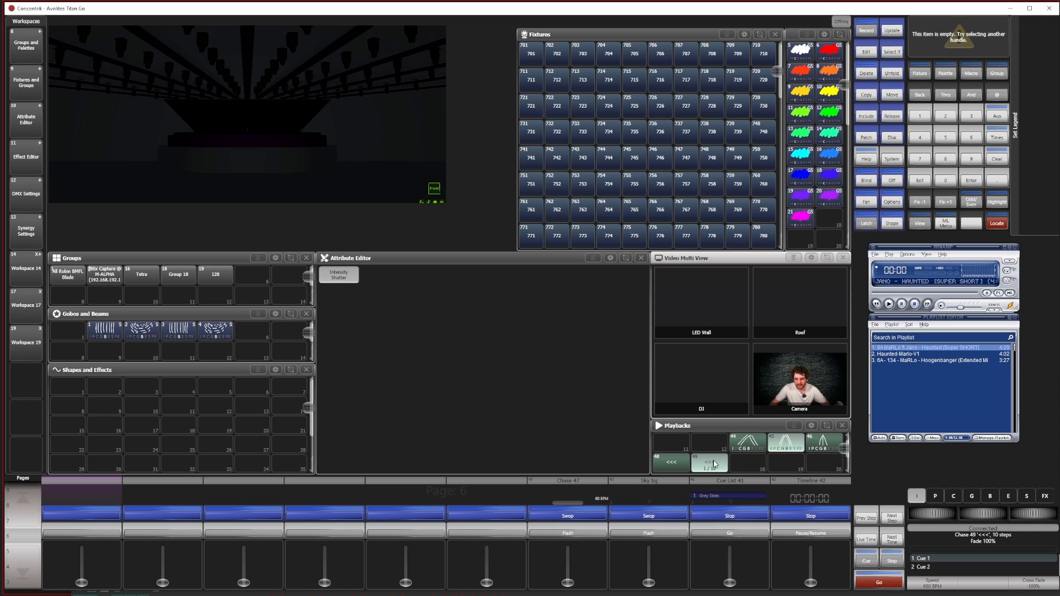
type(">>>")
key("Return")
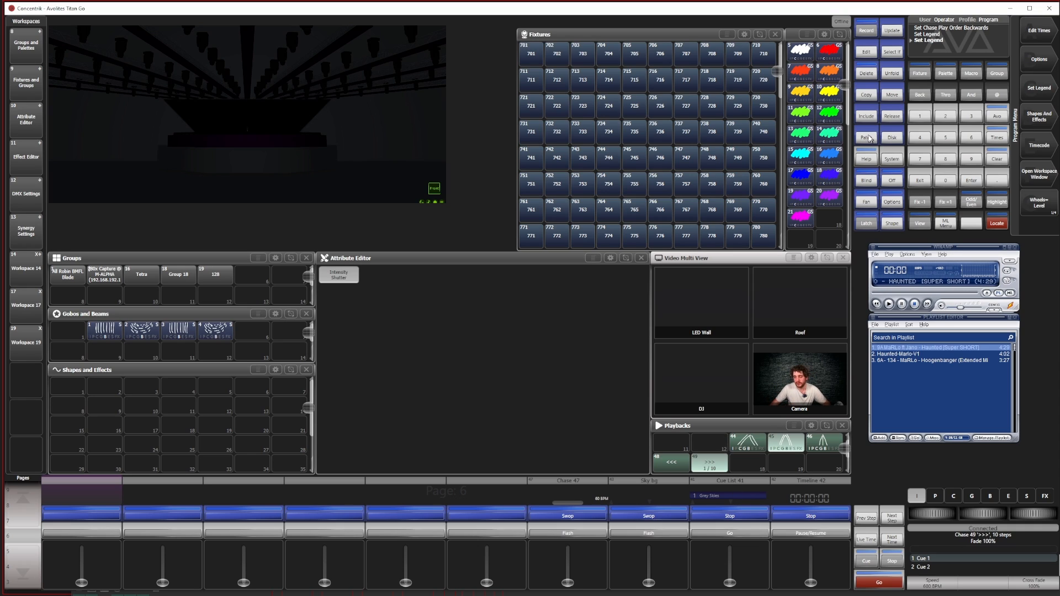
Copy the ">>>" chase to the adjacent playback slot and set the copy's play order to Bounce
left_click(870, 98)
left_click(709, 461)
left_click(746, 465)
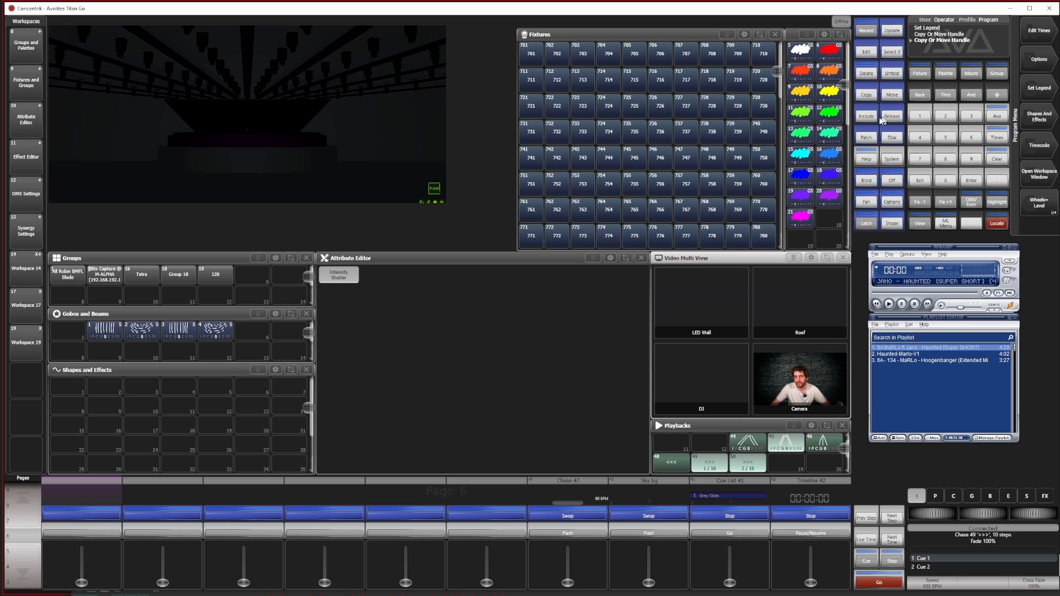
left_click(920, 223)
left_click(747, 464)
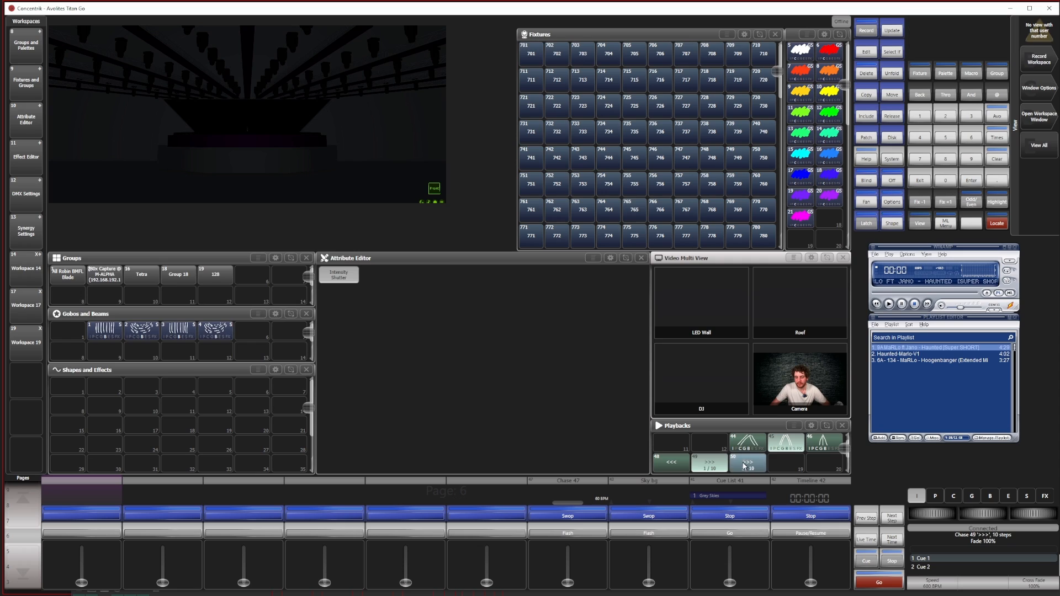
left_click(74, 291)
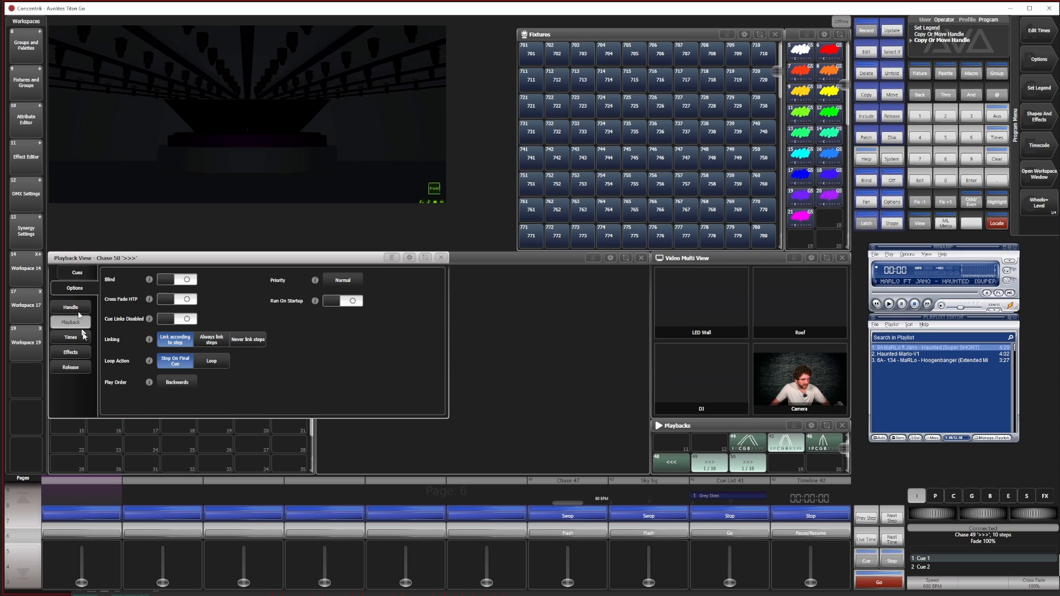
left_click(177, 383)
left_click(297, 391)
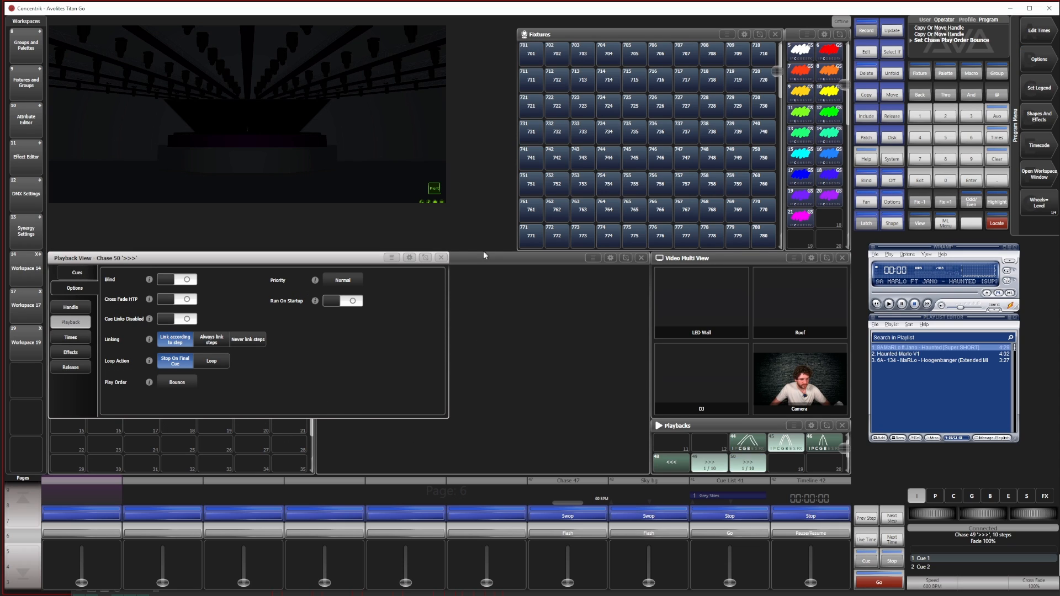
left_click(442, 259)
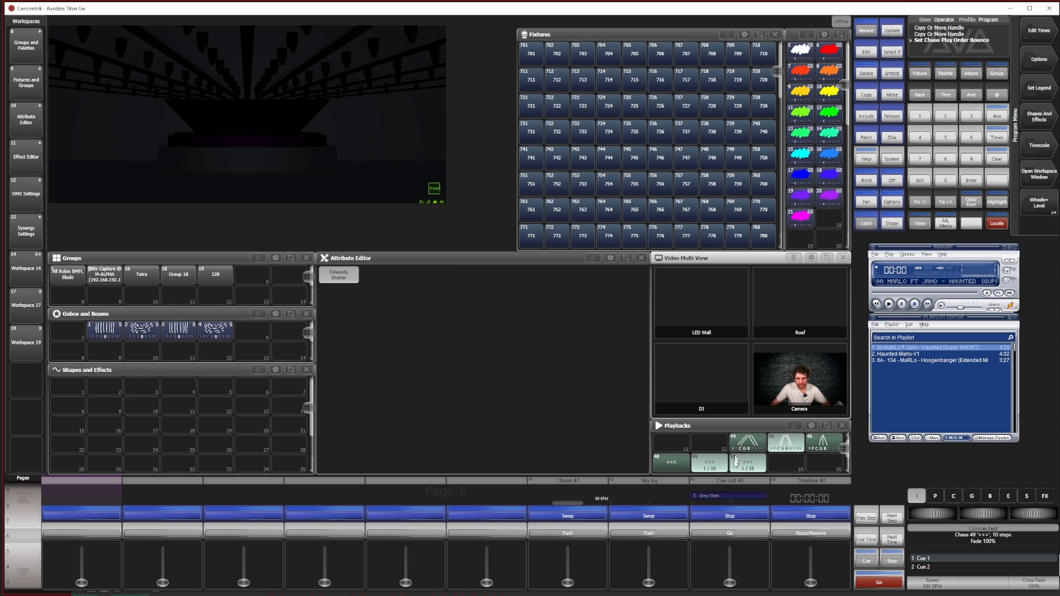
Set the legend of the bouncing chase to "><"
left_click(1045, 85)
left_click(757, 464)
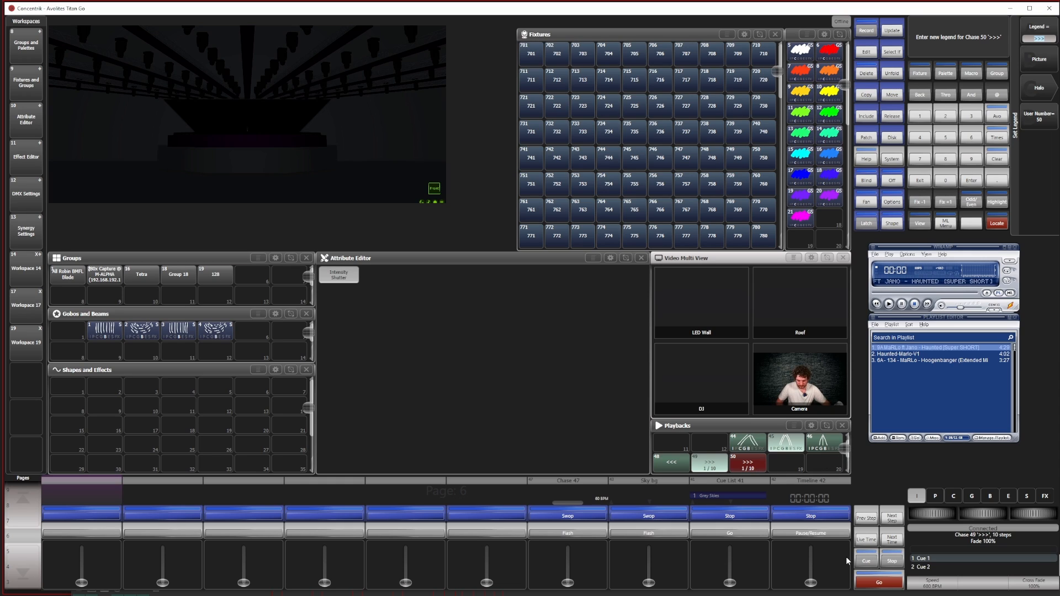
type("><")
key("Return")
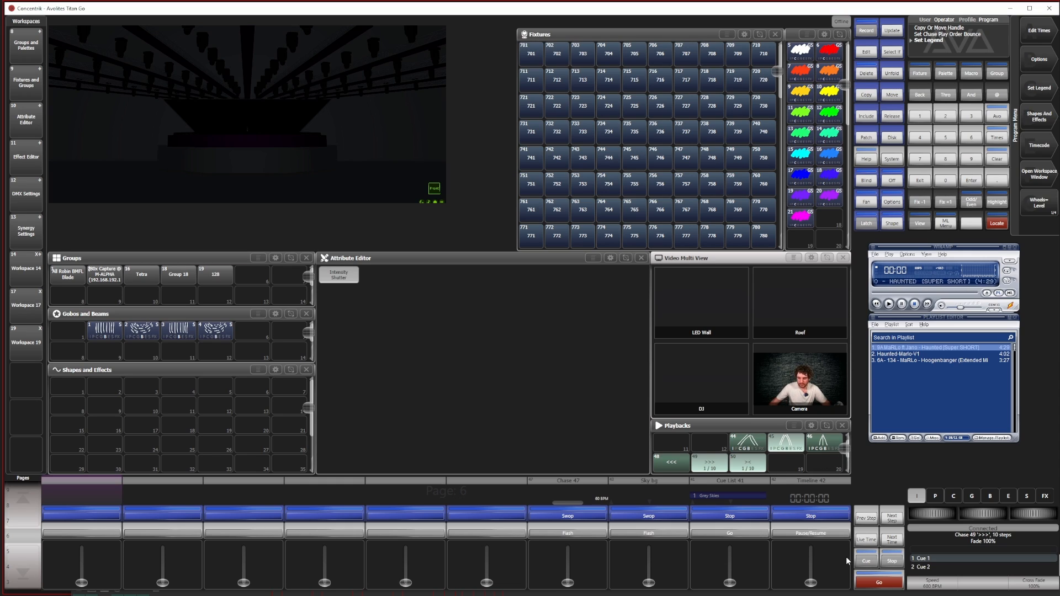
Test the ">>>" and "><" chases and release the playbacks that are still running
left_click(717, 466)
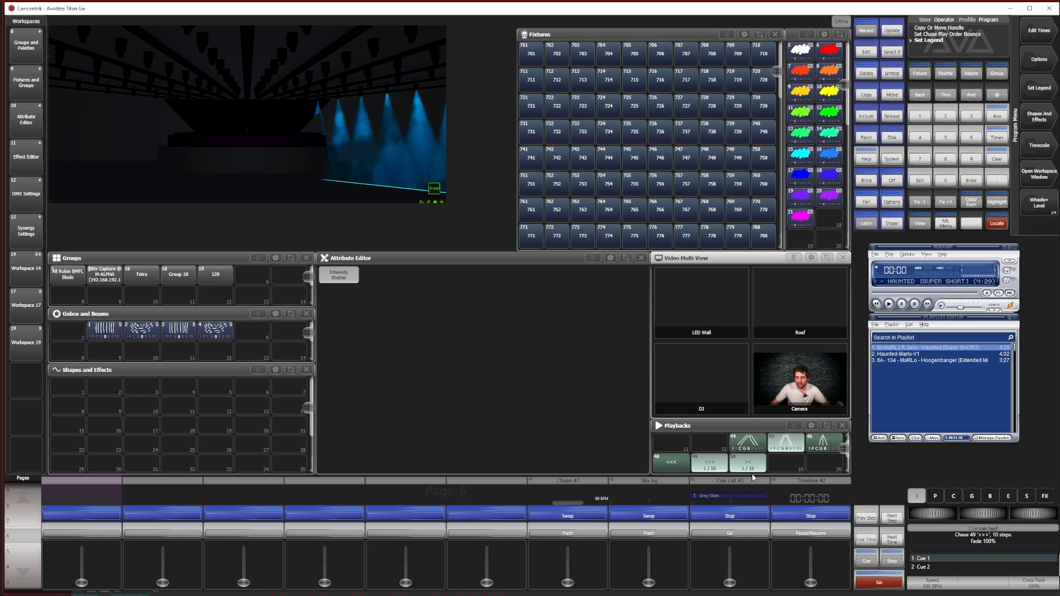
left_click(783, 445)
left_click(752, 466)
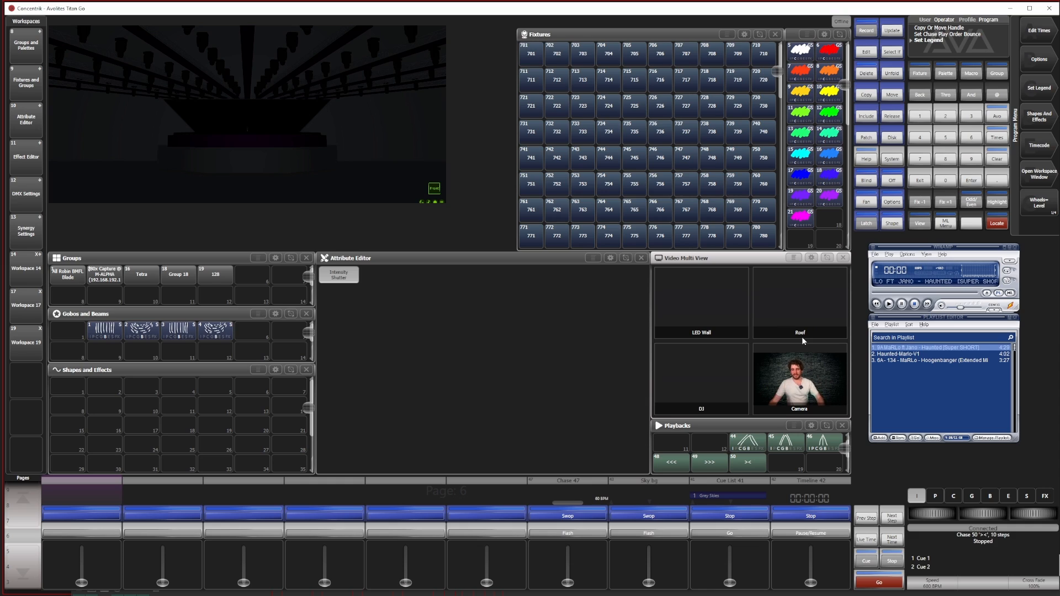
Copy the "><" chase to the next free playback slot
left_click(868, 94)
left_click(748, 463)
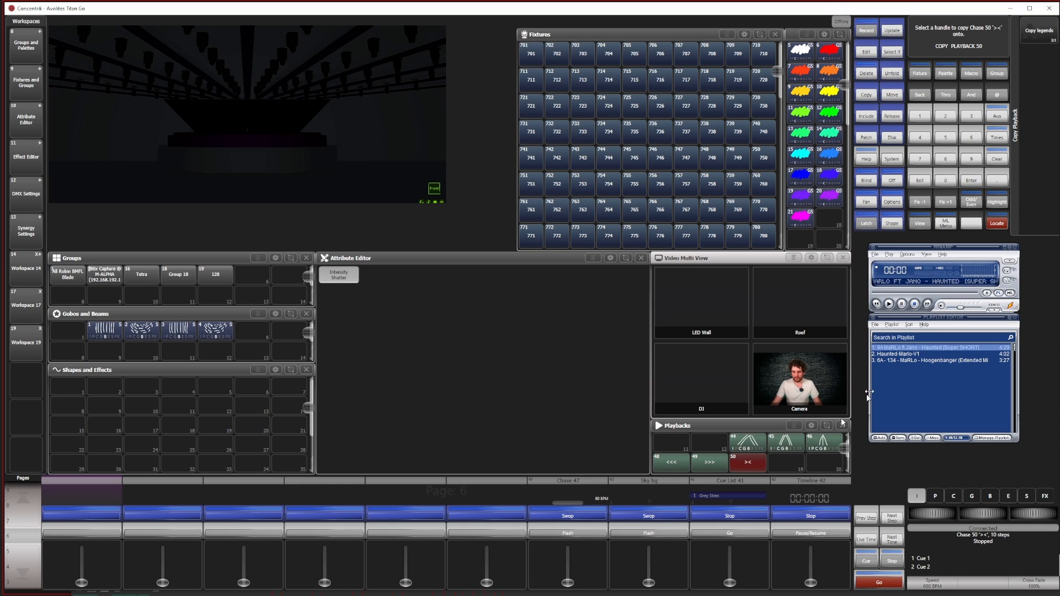
left_click(795, 463)
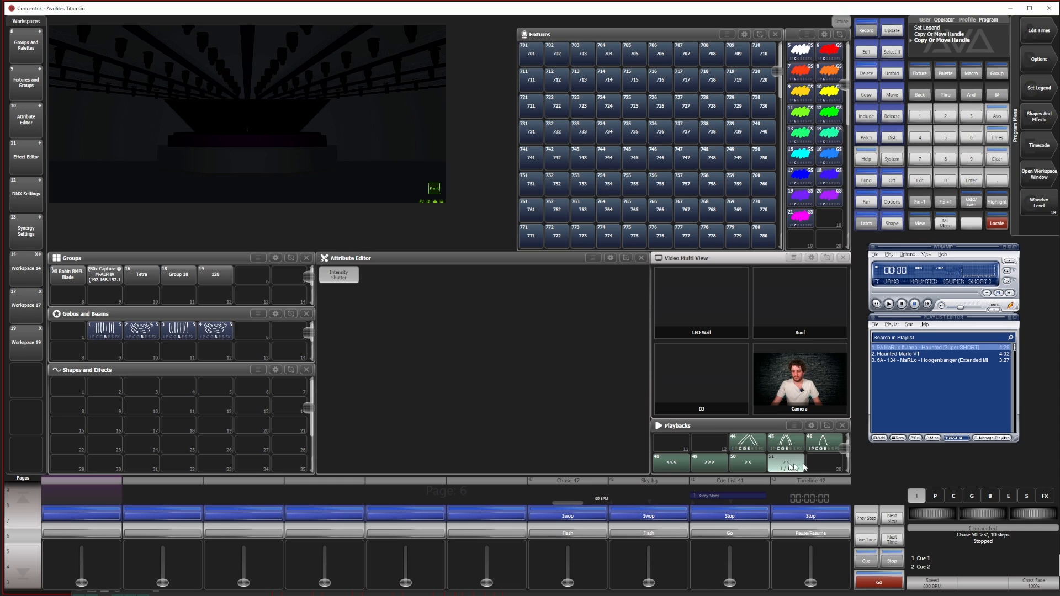
Set the new copy's play order to Random and its loop action to Loop, closing its playback view
left_click(920, 224)
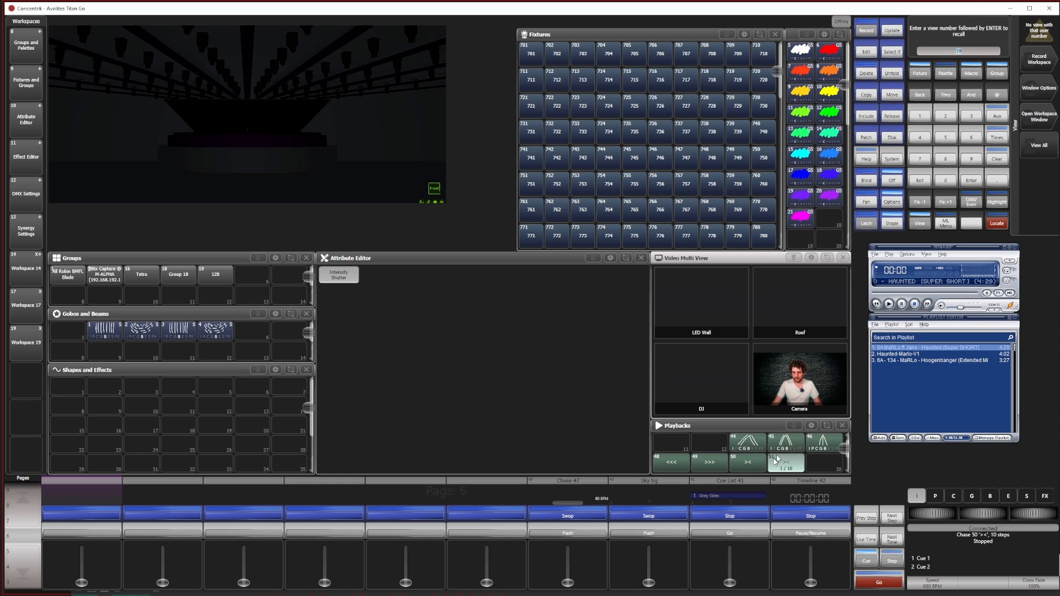
left_click(786, 463)
left_click(76, 290)
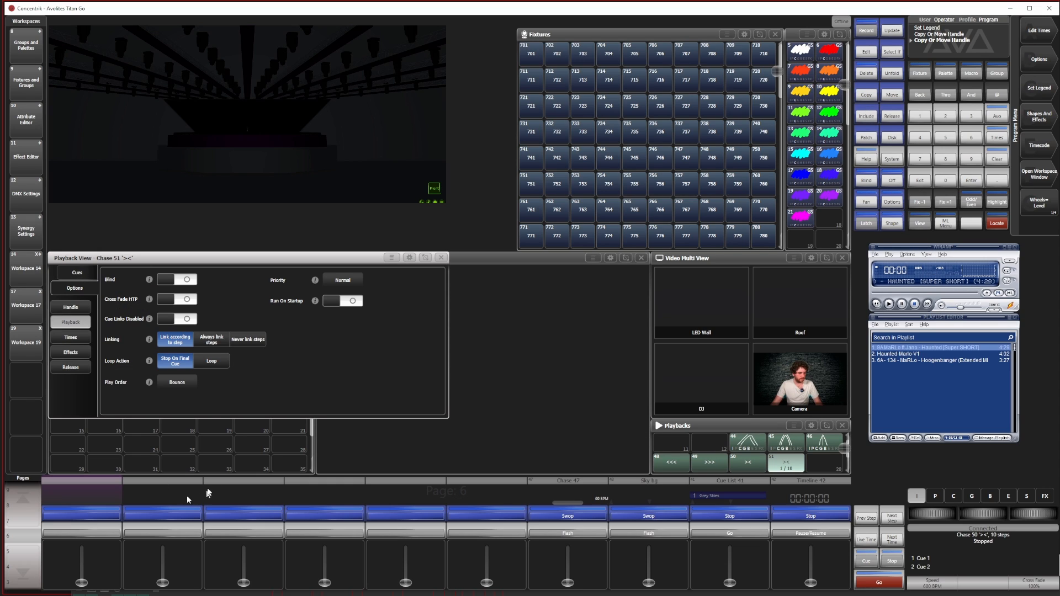
left_click(178, 381)
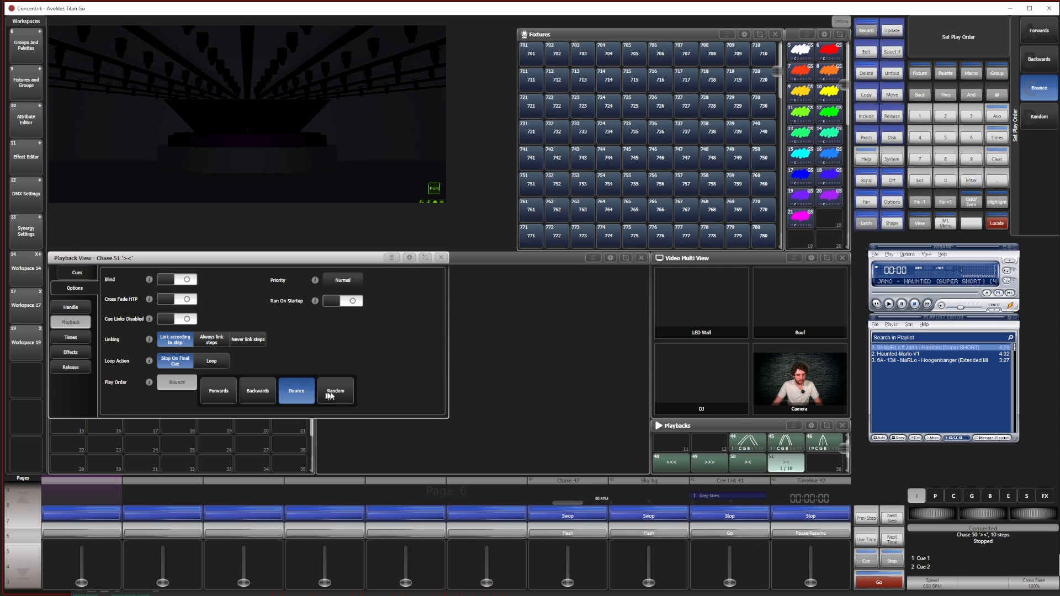
left_click(330, 394)
left_click(215, 363)
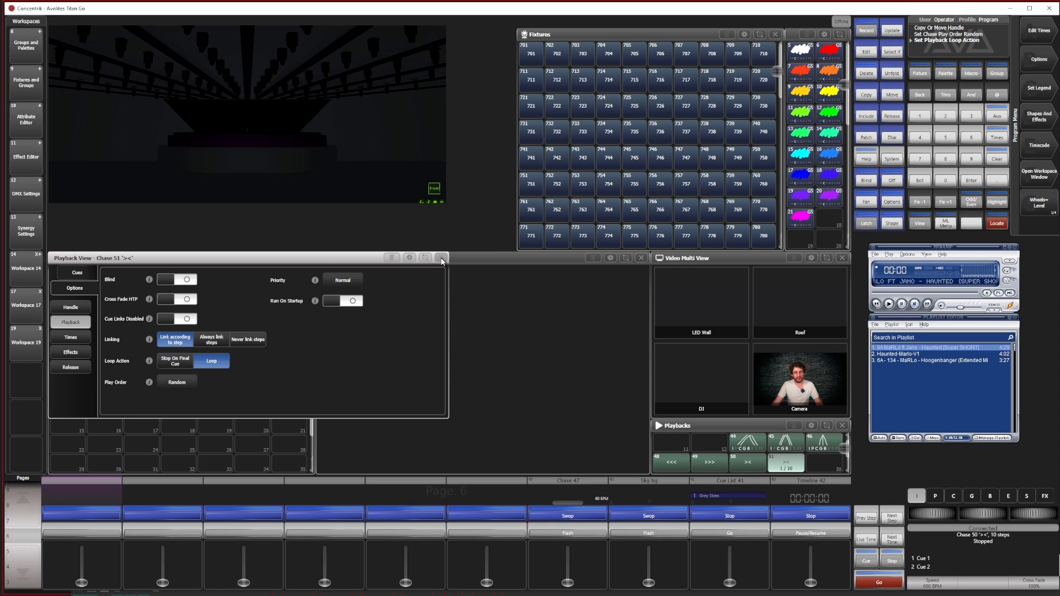
left_click(441, 258)
Set the loop action of the original "><" bounce chase to Loop and close its playback view
left_click(919, 223)
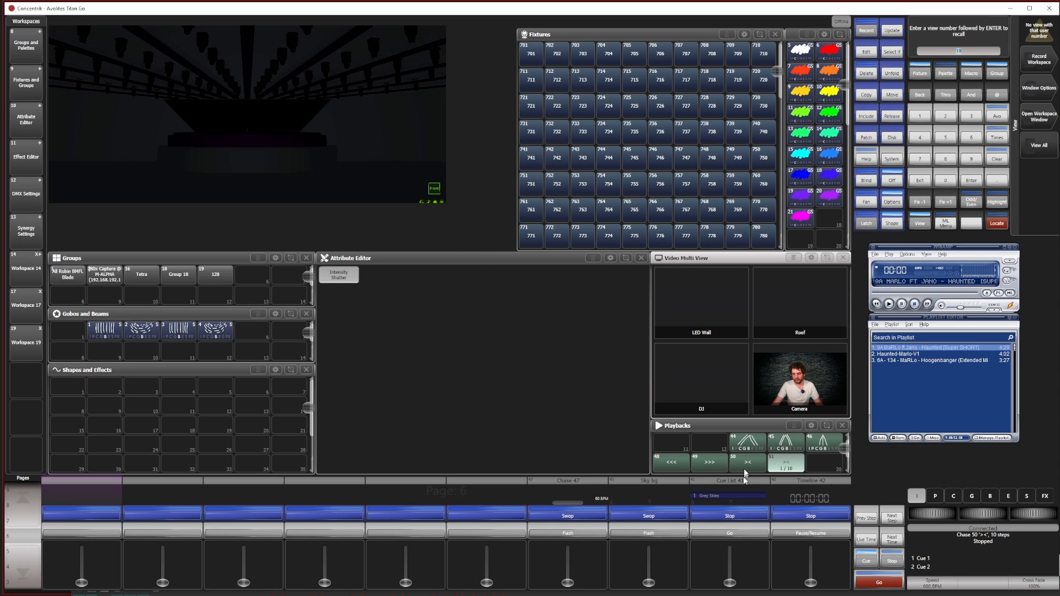
left_click(748, 464)
left_click(76, 288)
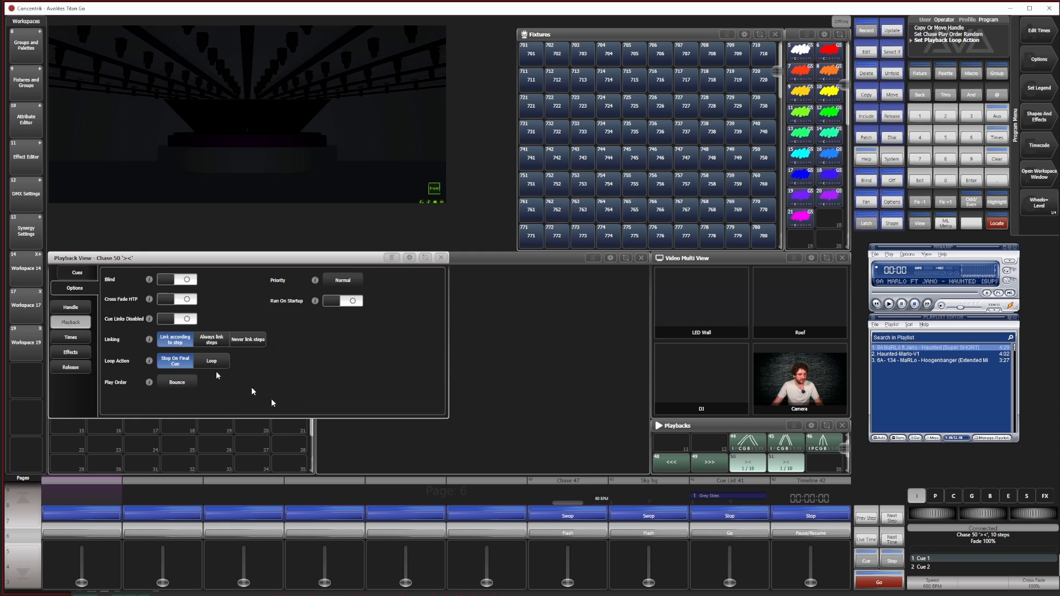
left_click(221, 361)
left_click(440, 258)
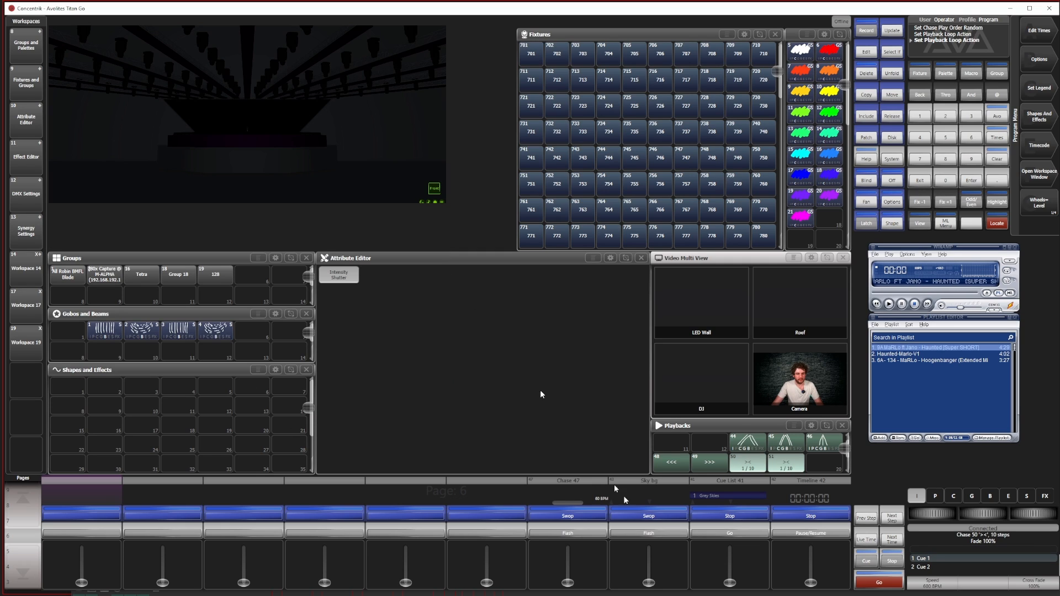
Test-fire all four column chases in turn and check their running direction in the visualiser
left_click(679, 468)
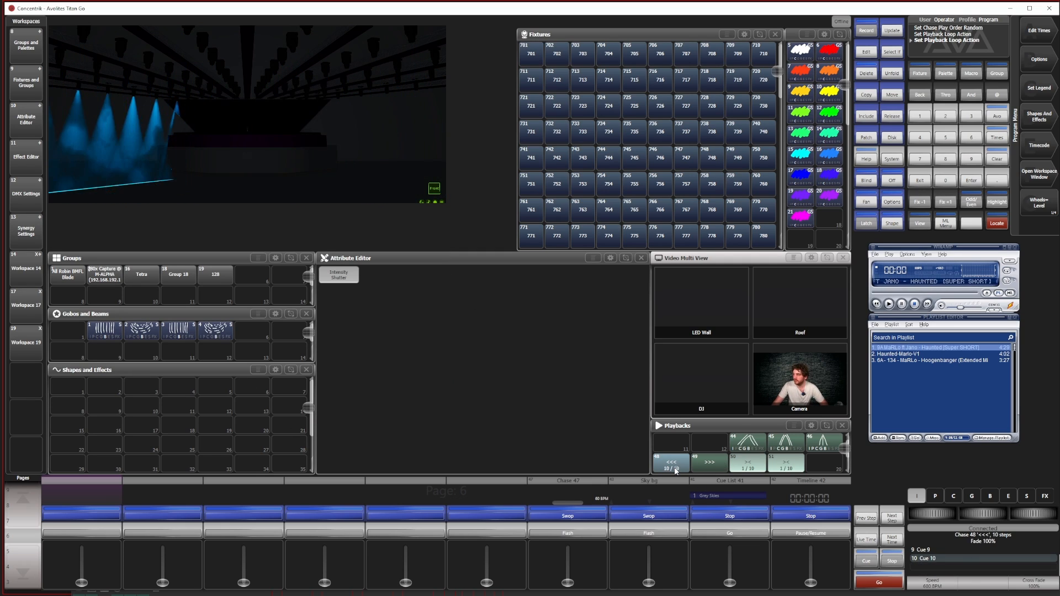
left_click(710, 465)
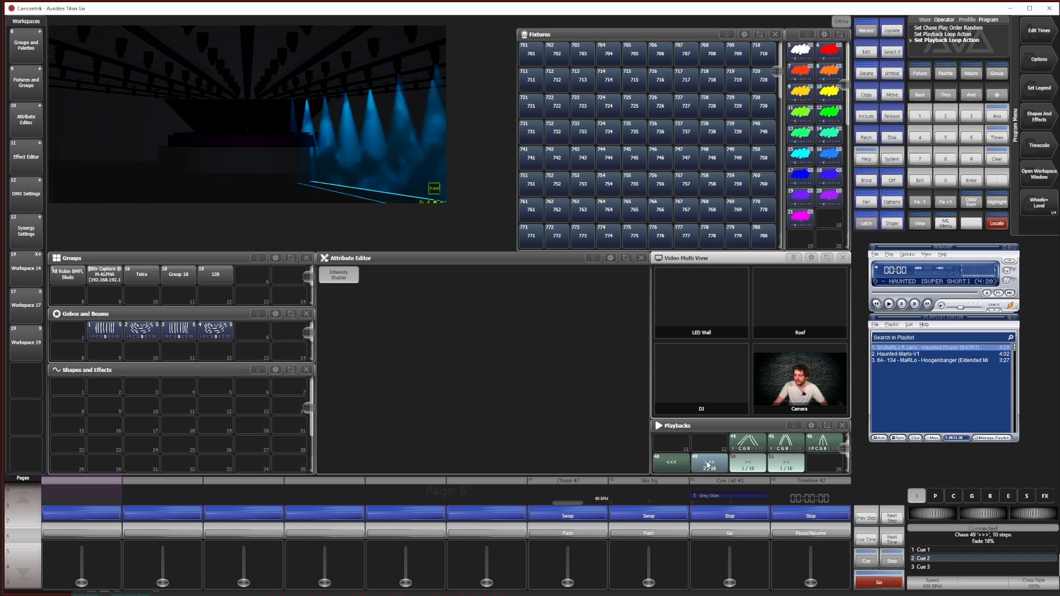
left_click(761, 471)
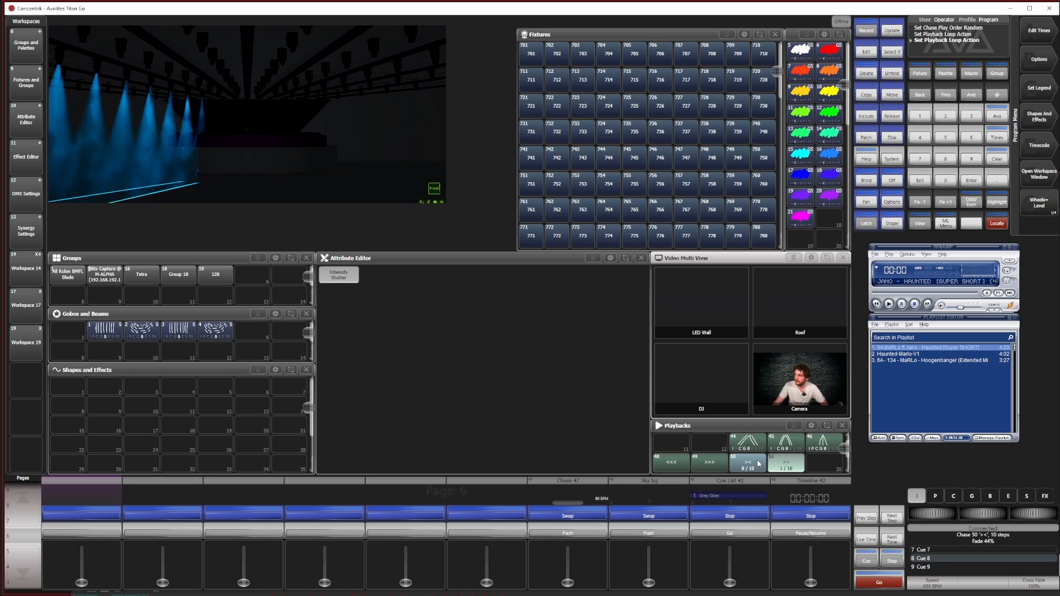
left_click(788, 465)
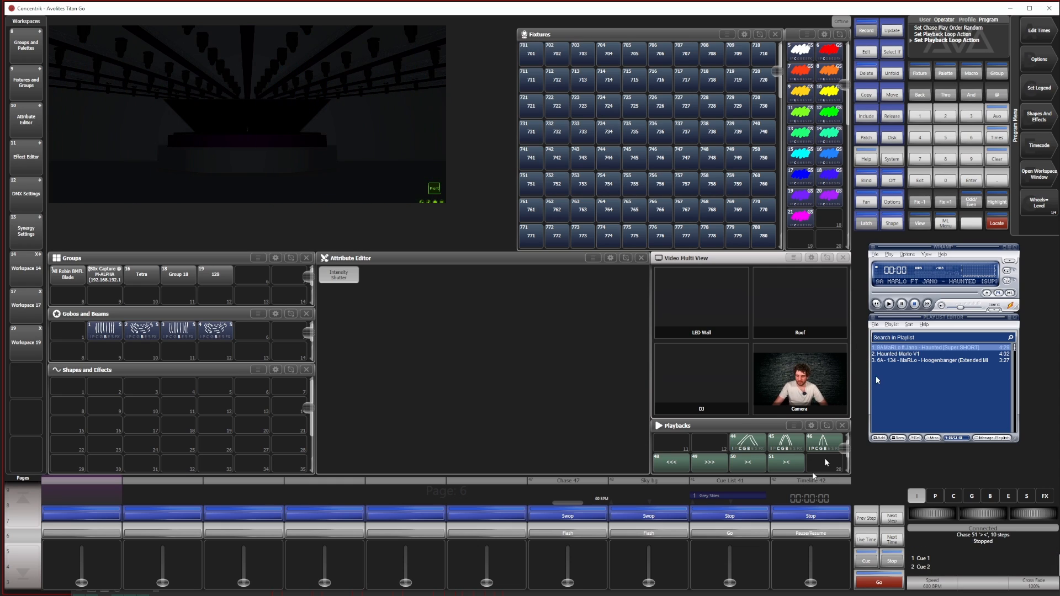
Set the legend of the random-order chase to "Random"
left_click(1031, 92)
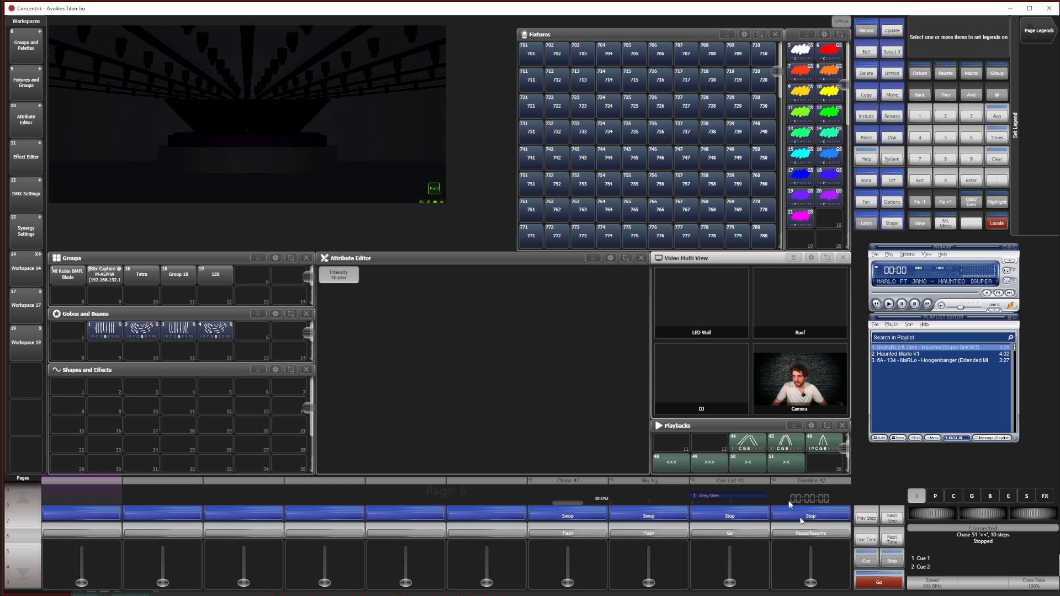
left_click(788, 465)
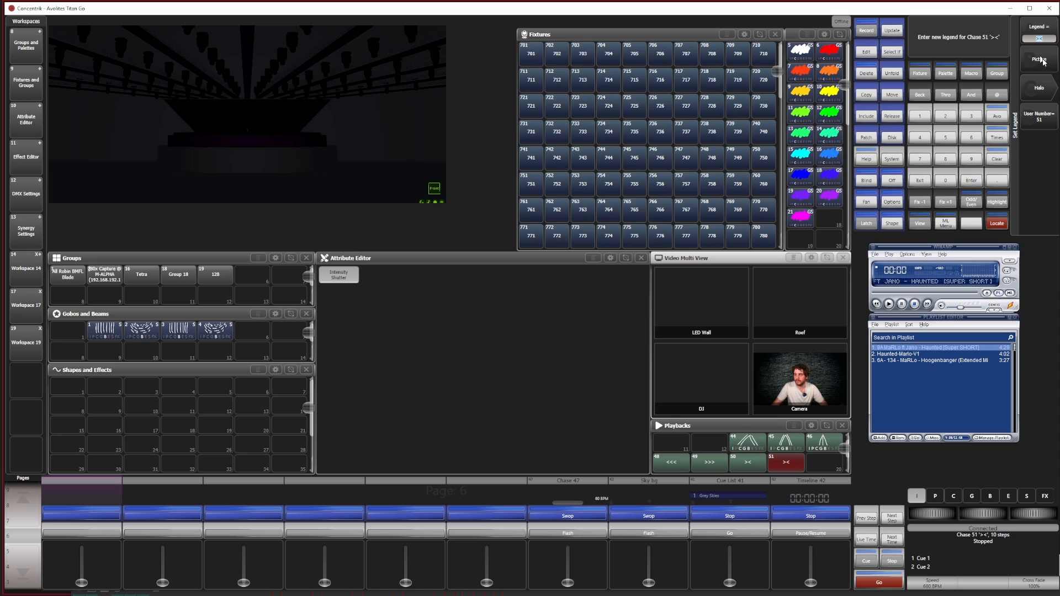
key("Return")
Bring up the Timeline 42 view and place a Playbacks window in the strip between it and the visualiser
left_click(1051, 209)
left_click(916, 222)
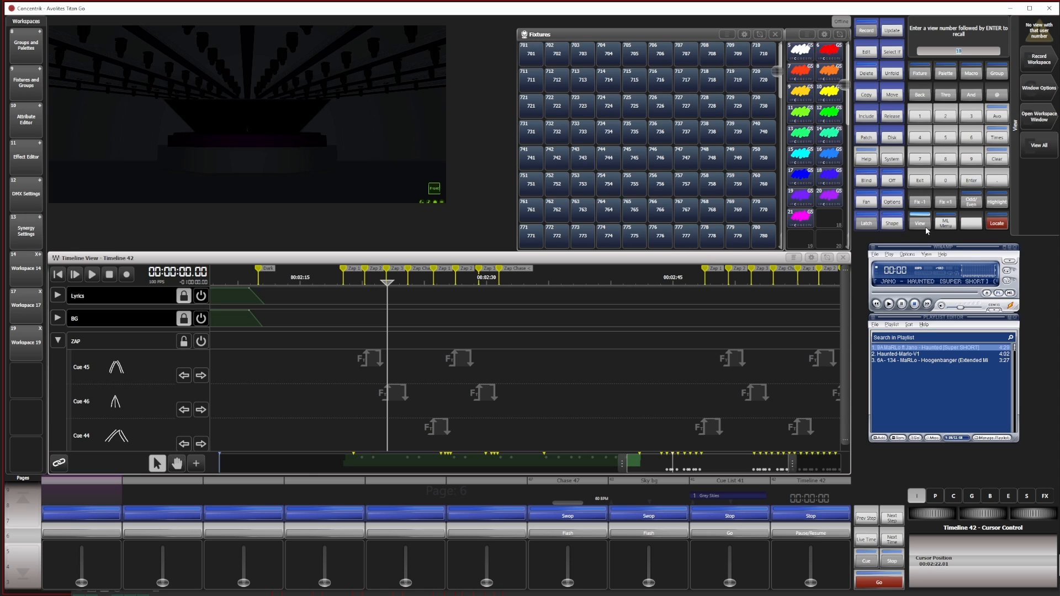
left_click(916, 223)
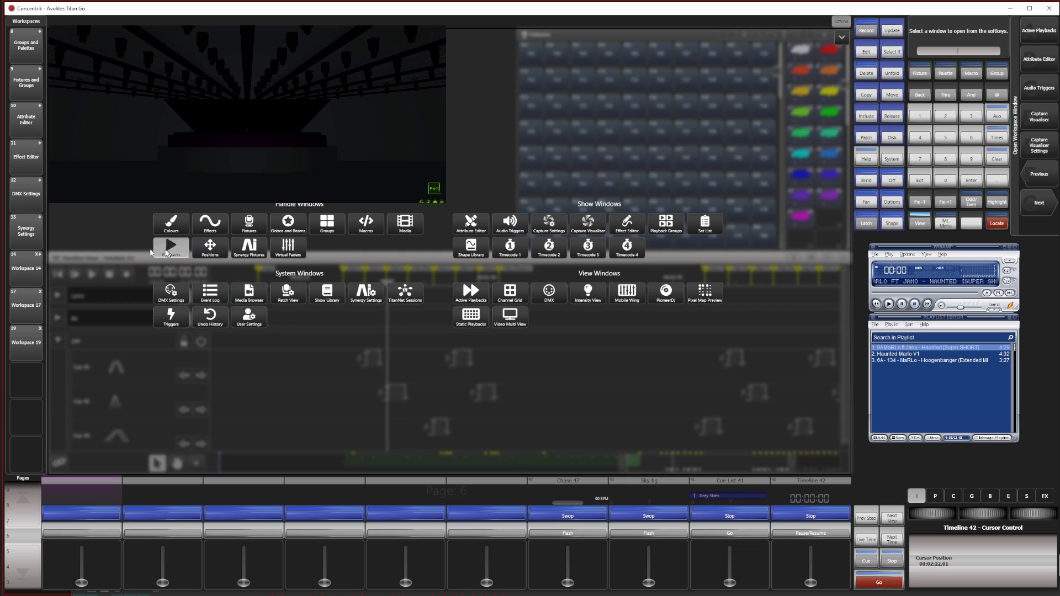
left_click(167, 251)
left_click_drag(55, 224, 470, 230)
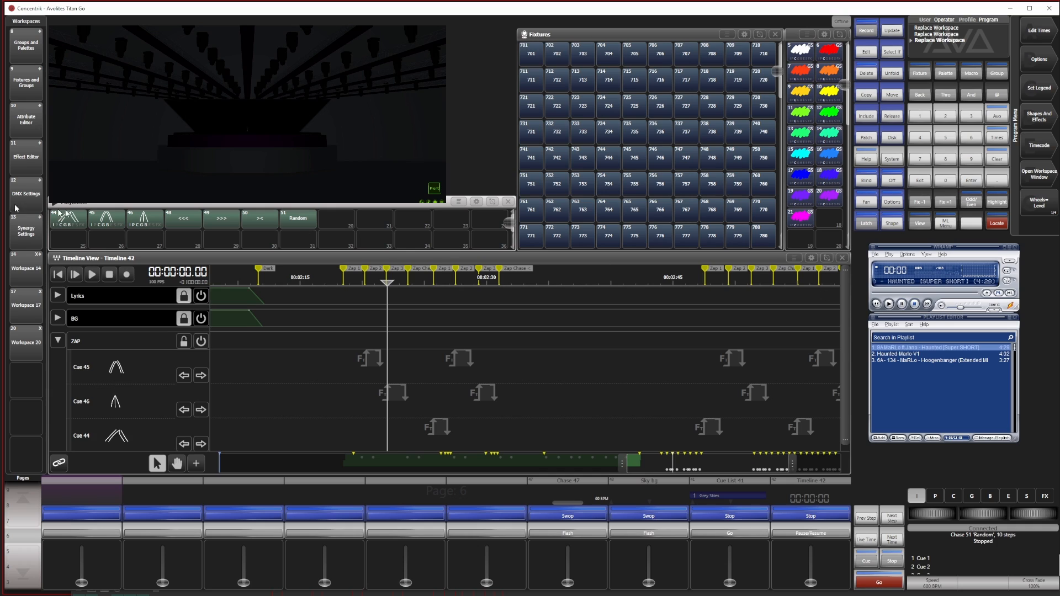
Start a live recording on the ZAP track and play the timeline from about 00:02:17.8, just before the first Zap marker
left_click(127, 276)
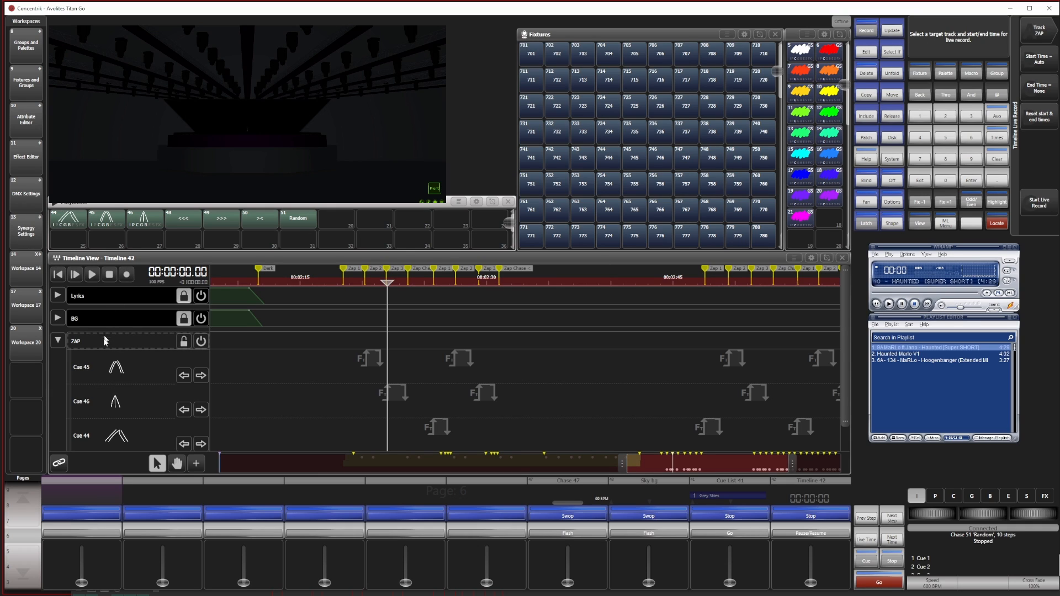
left_click(92, 275)
left_click(335, 279)
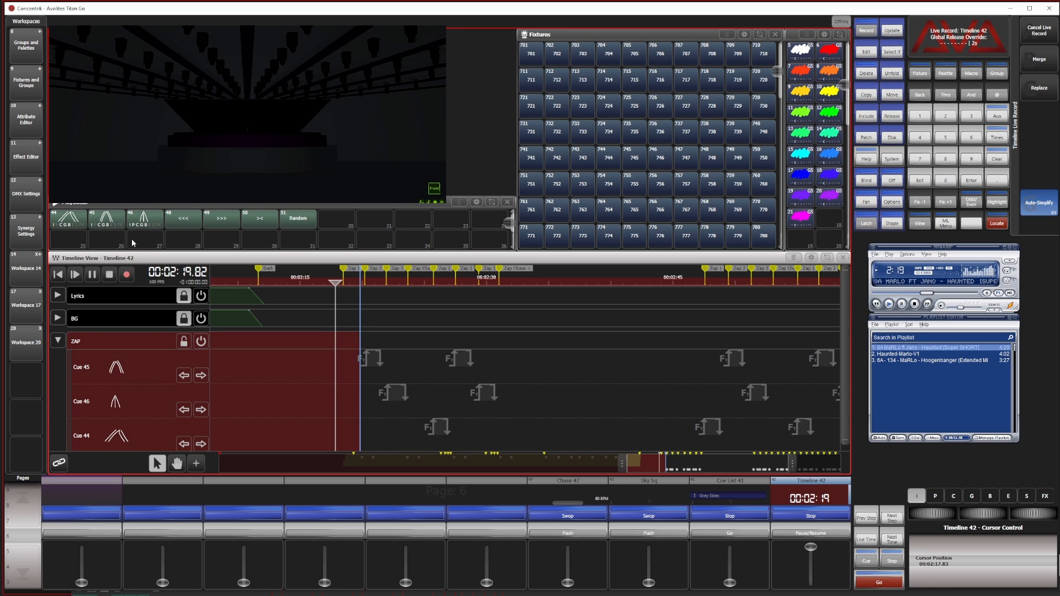
Fire the "<<<" and ">>>" chases live on the chase markers of the first Zap section, up to about 00:02:31
left_click(107, 221)
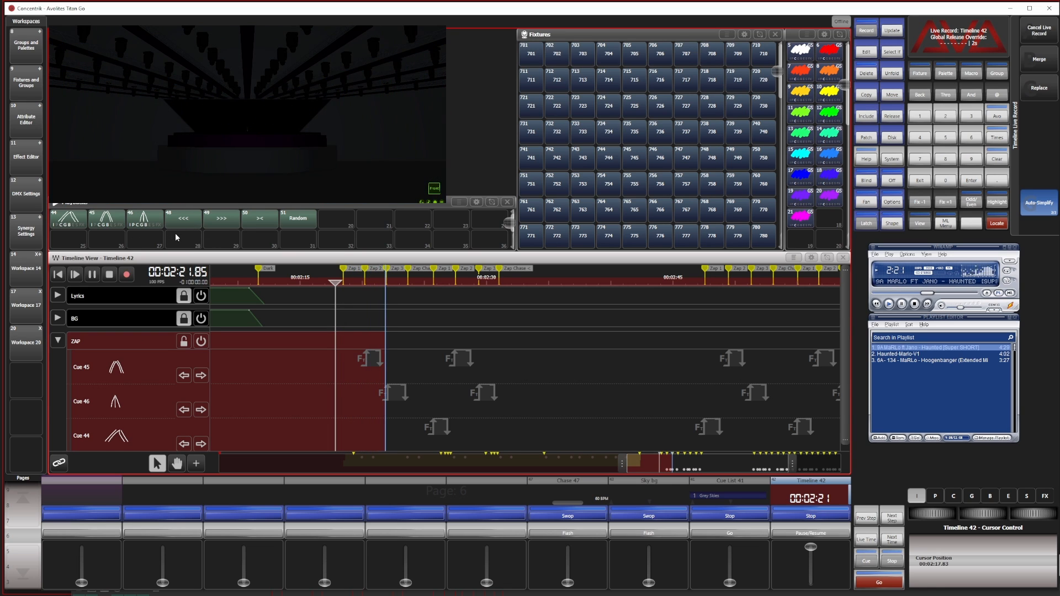
left_click(145, 220)
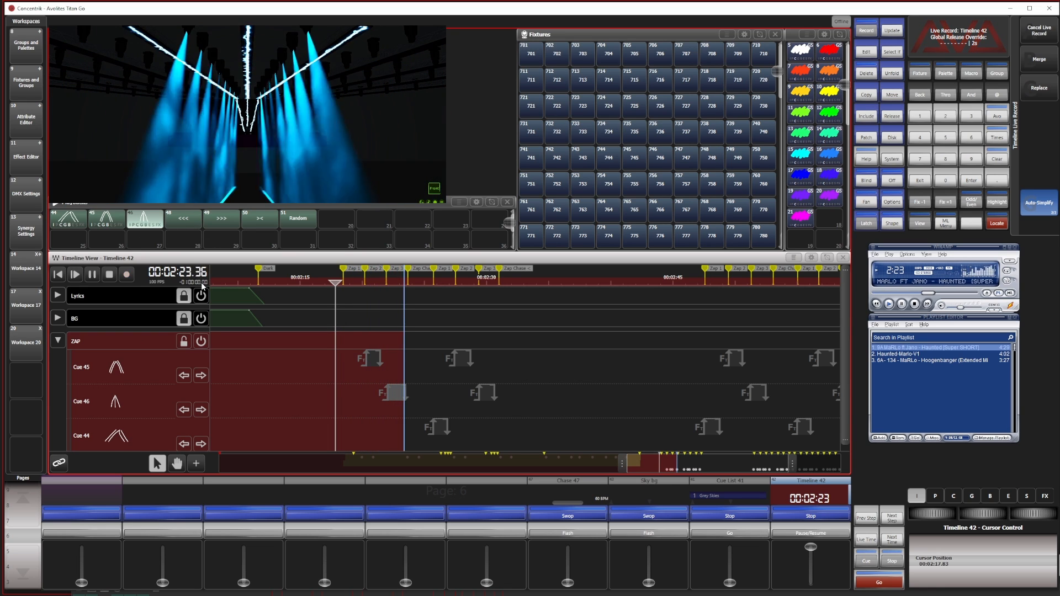
left_click(187, 224)
left_click(221, 224)
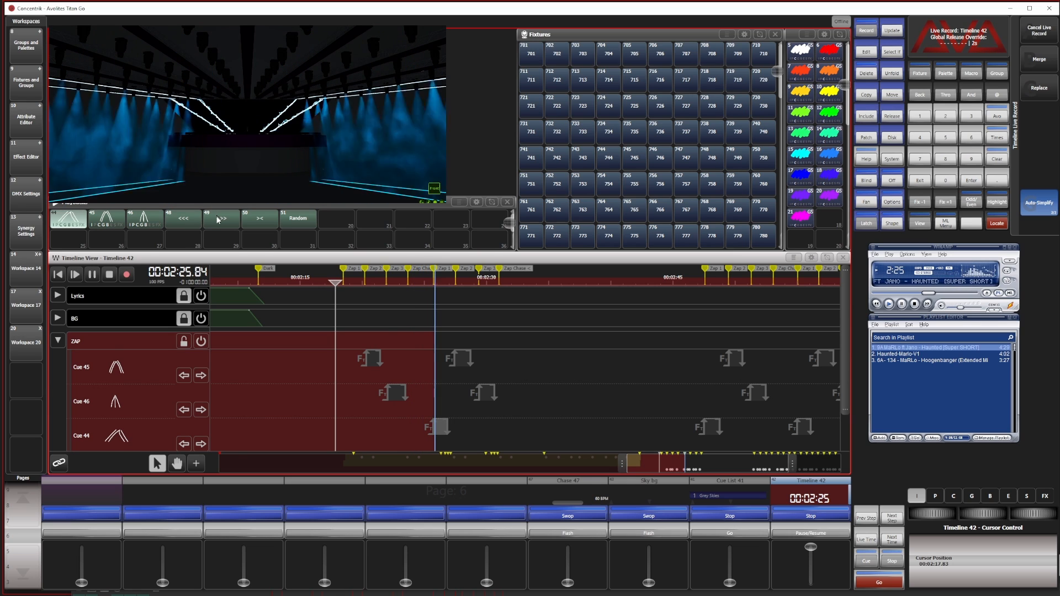
left_click(220, 223)
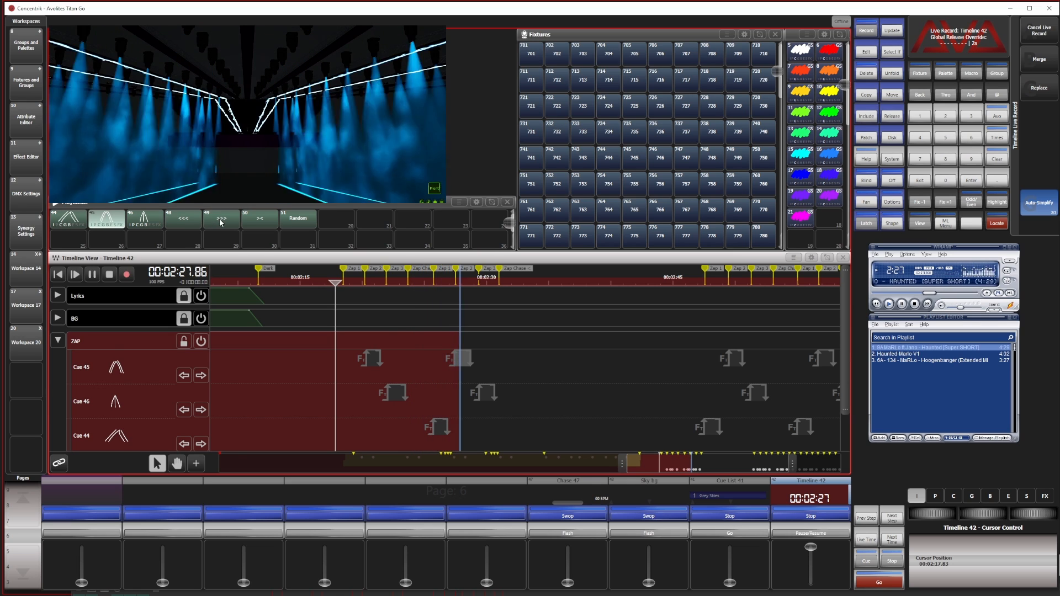
left_click(222, 222)
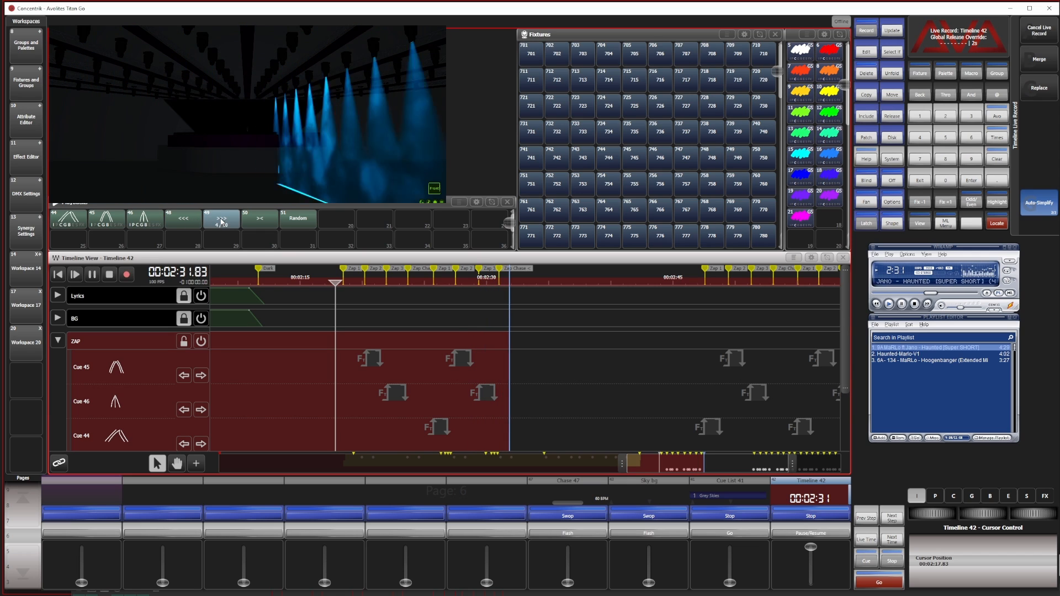
Fire the "><" chase live at about 00:02:35, followed by the "Random" chase at about 00:02:45
left_click(268, 220)
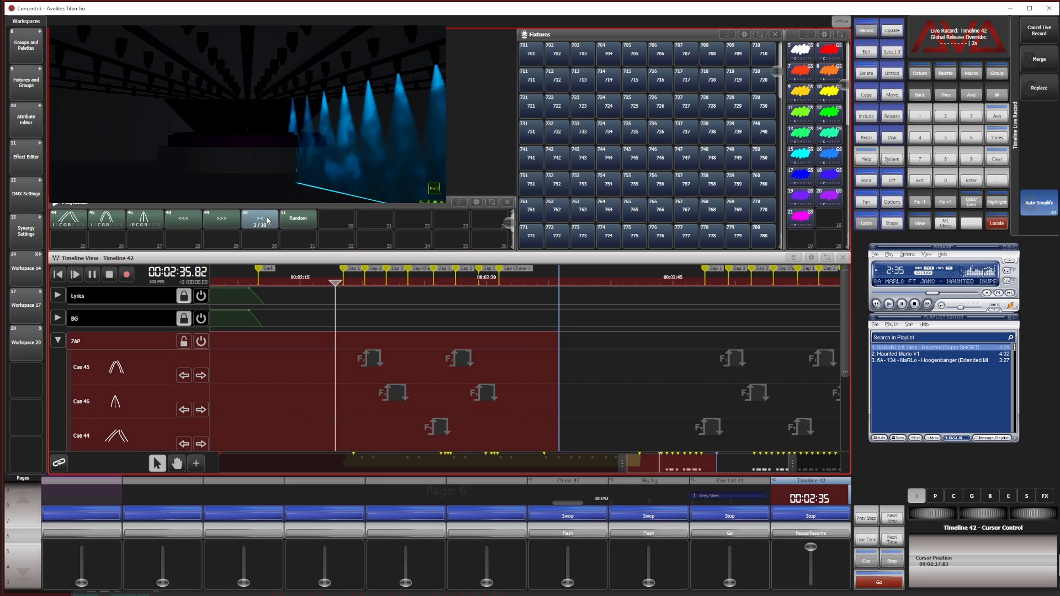
left_click(307, 219)
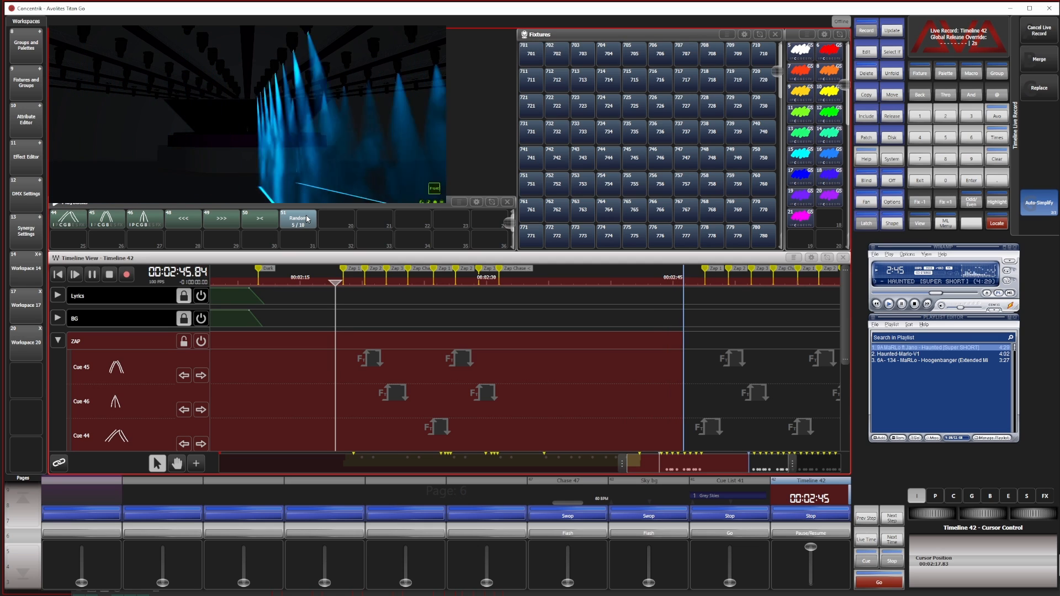
left_click(308, 219)
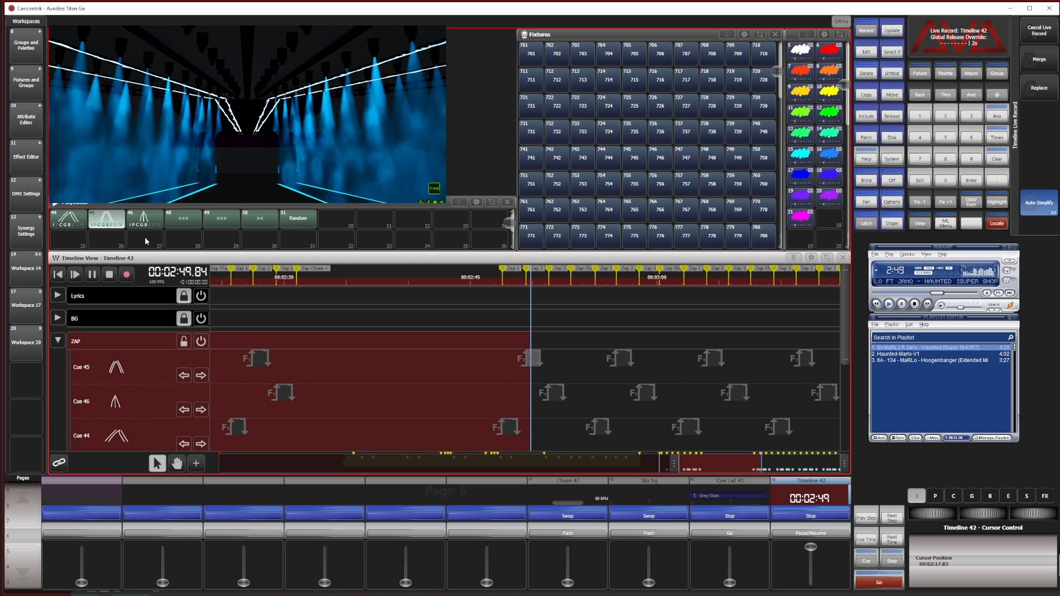
Record the column chases live through the second Zap section, running "<<<" at about 00:03:07 and "><" at about 00:03:15
left_click(183, 226)
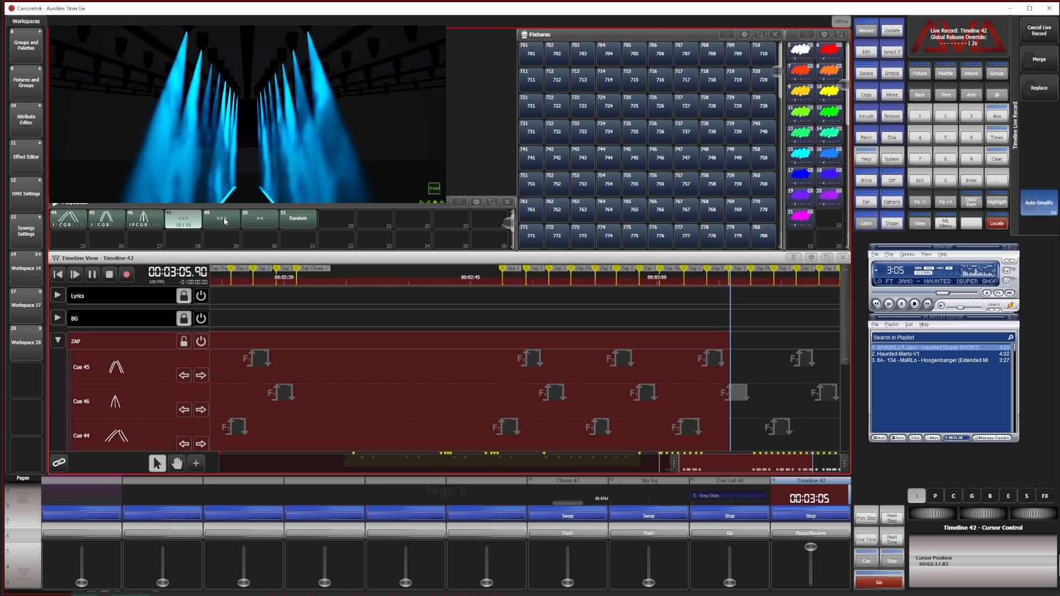
left_click(196, 222)
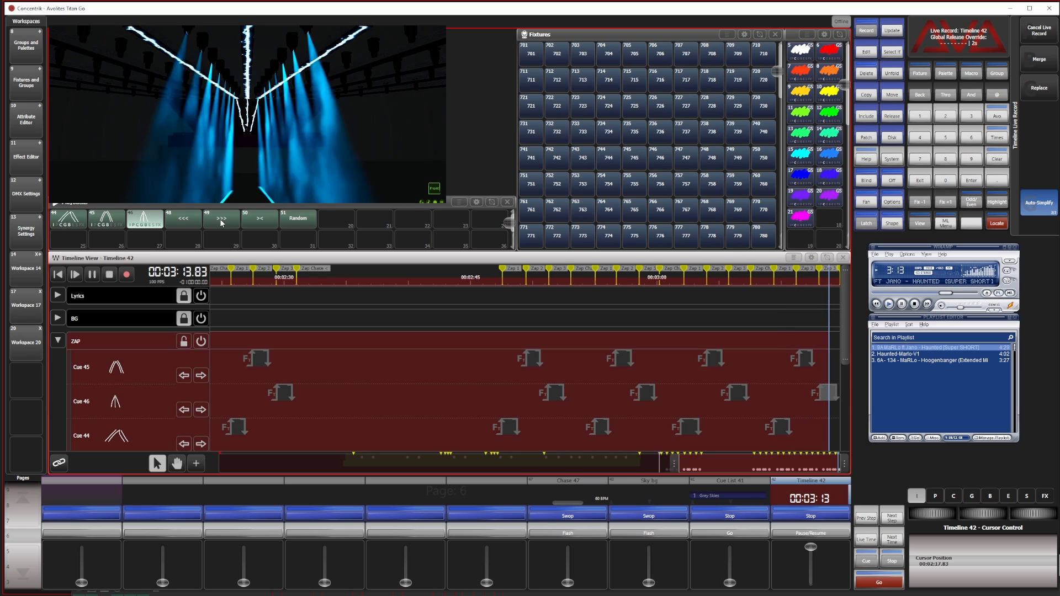
left_click(257, 221)
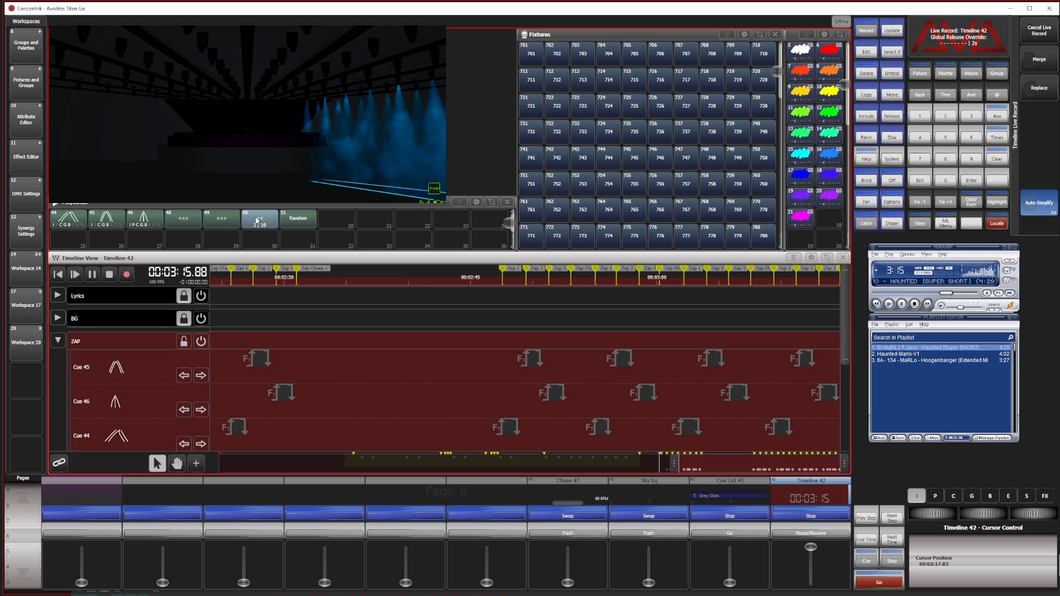
left_click(255, 223)
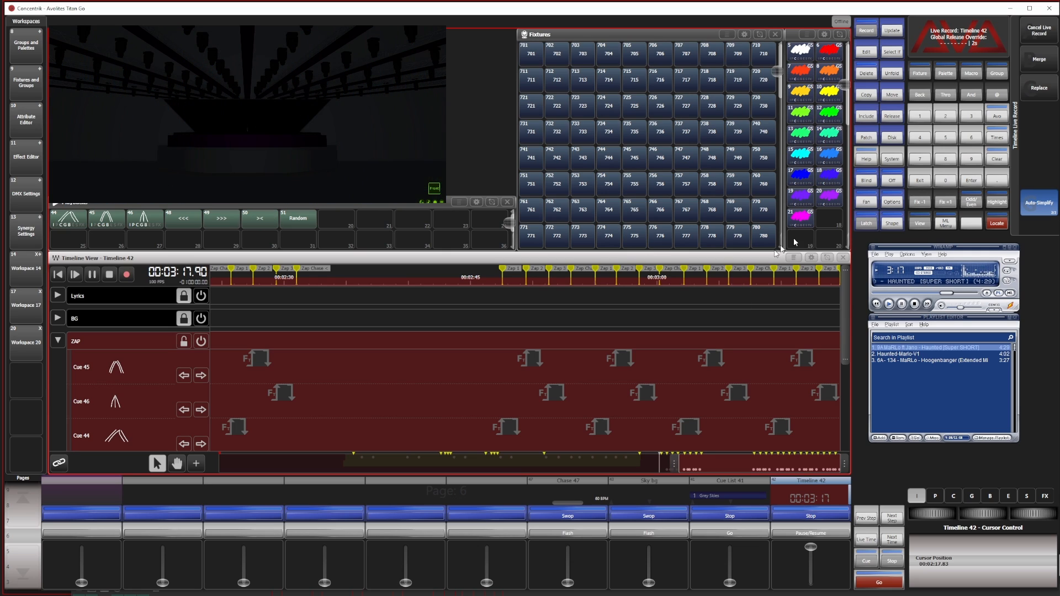
End the live recording, stop the song and lock the ZAP track
left_click(127, 275)
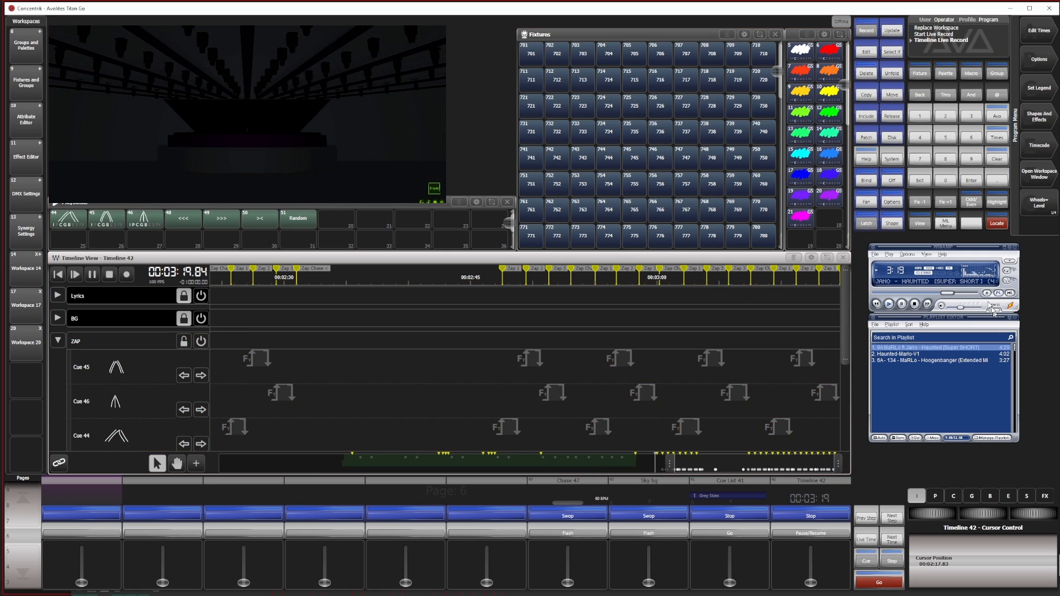
left_click(913, 304)
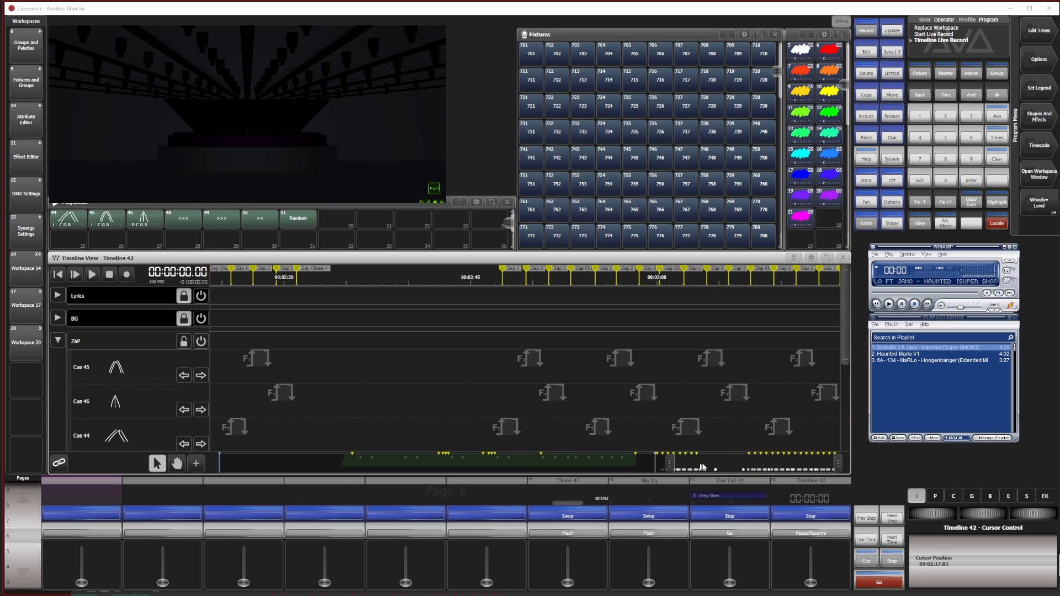
left_click_drag(702, 465, 658, 463)
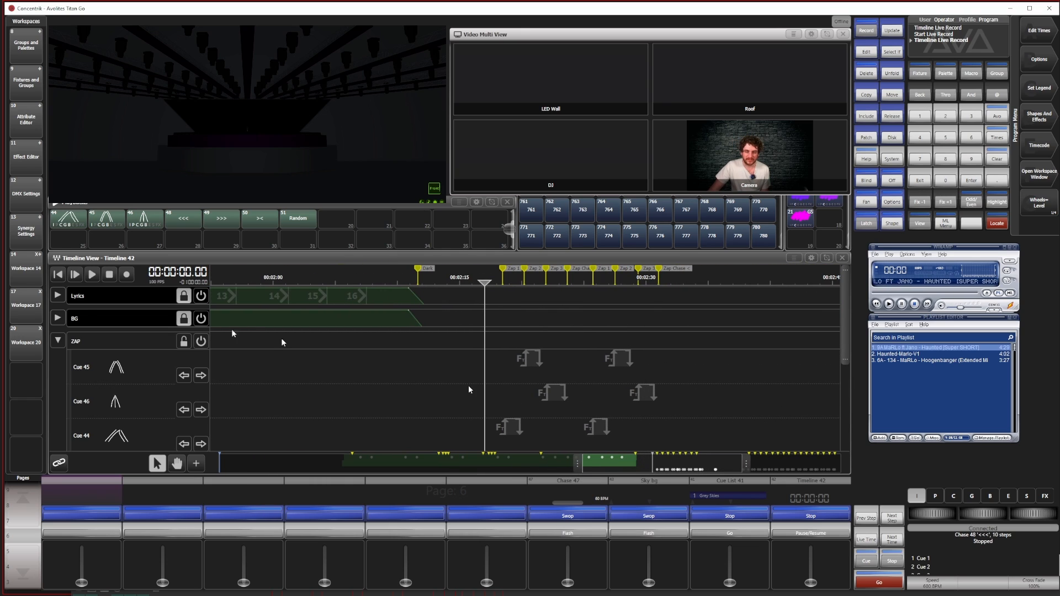
left_click(57, 341)
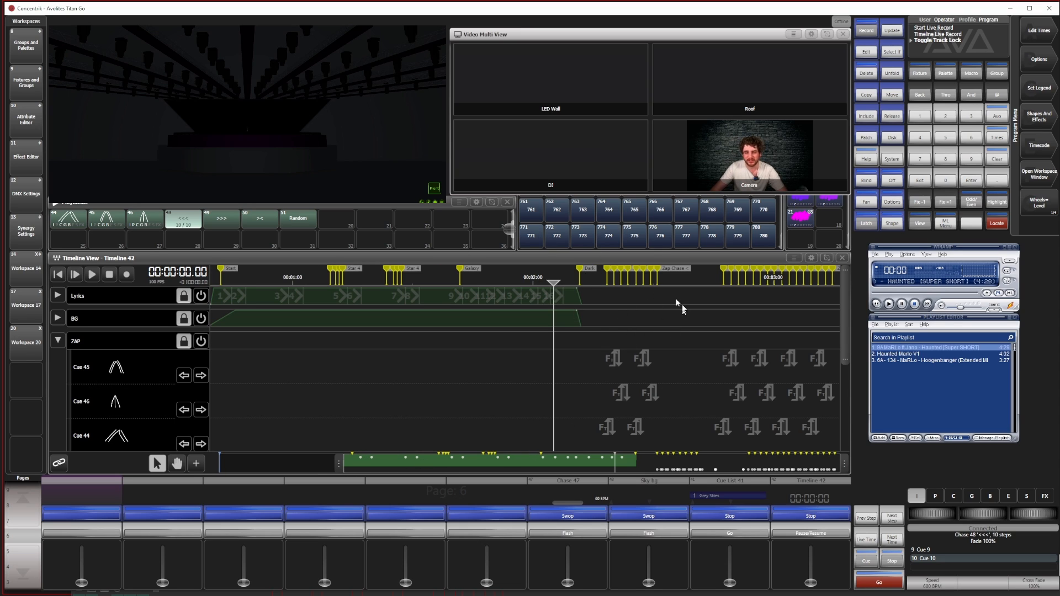
Collapse the ZAP track and release the running "<<<" chase
left_click_drag(335, 469, 419, 476)
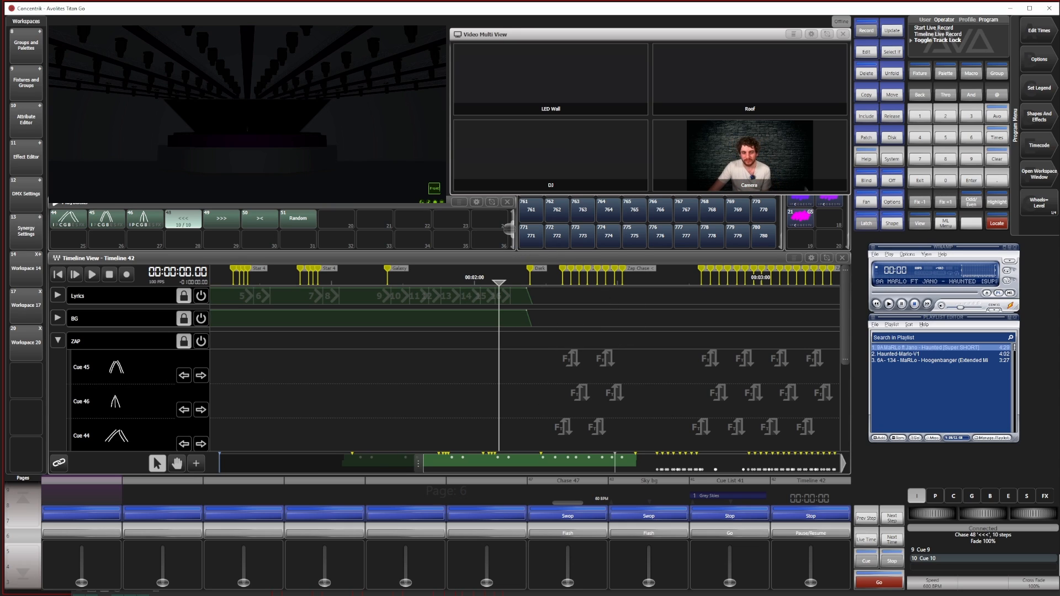
left_click(57, 341)
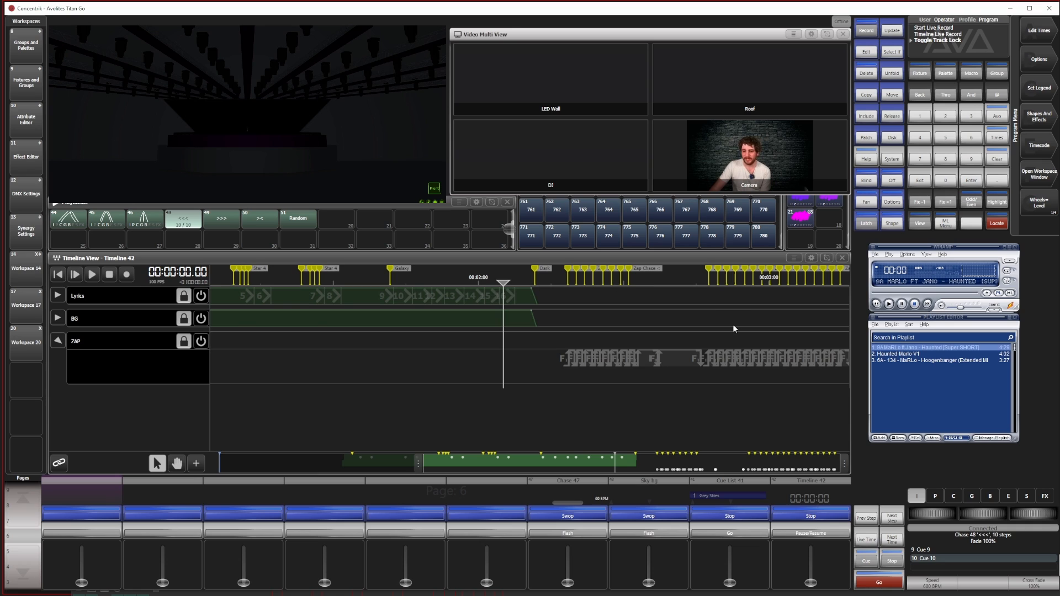
left_click_drag(424, 465, 328, 467)
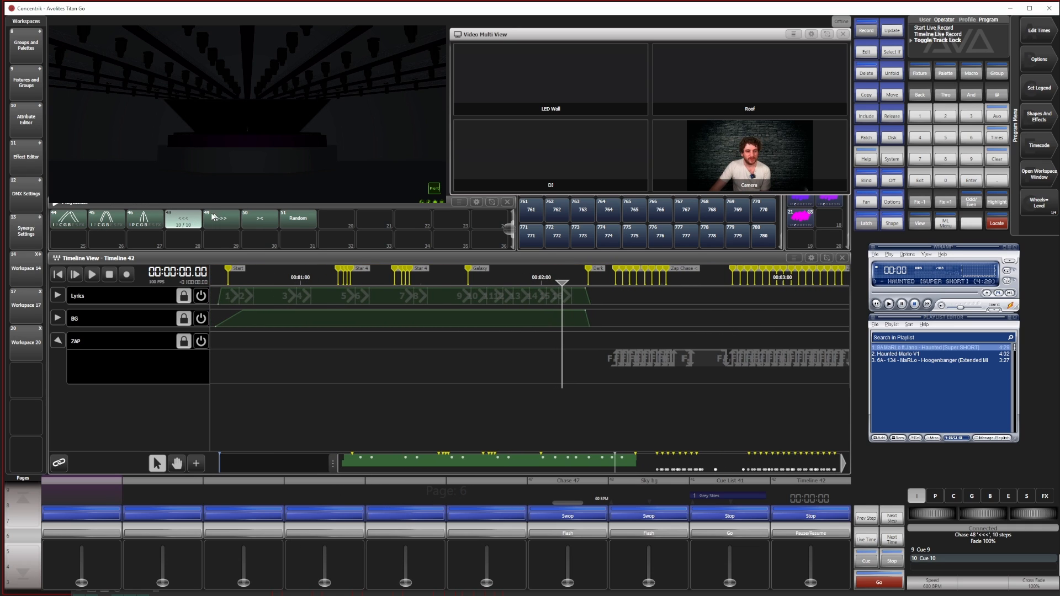
left_click(186, 219)
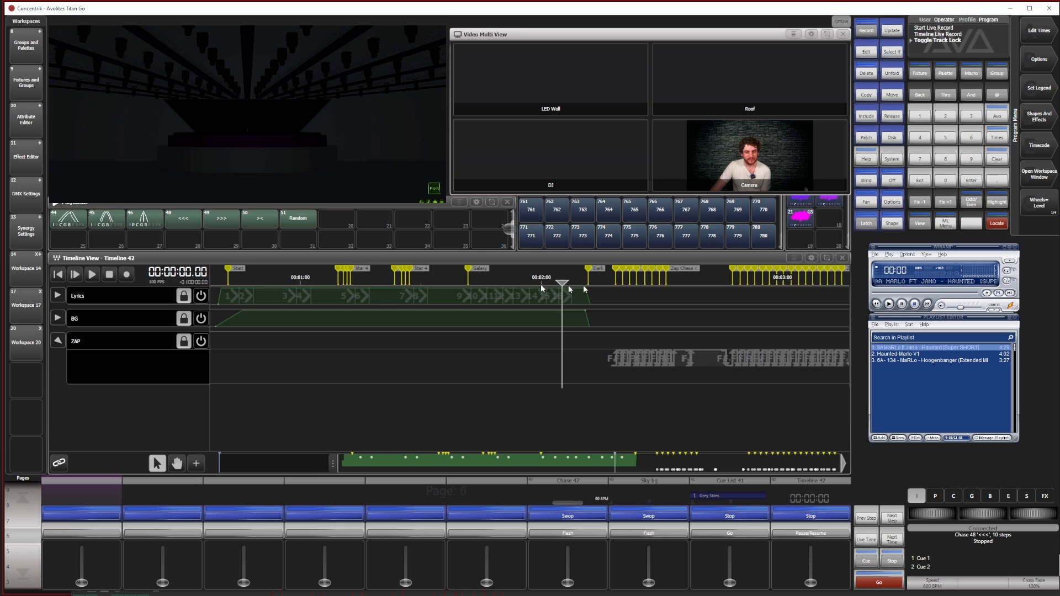
Play the song with the timeline from the beginning and check the expanded ZAP track's cues against the visualiser
left_click(92, 275)
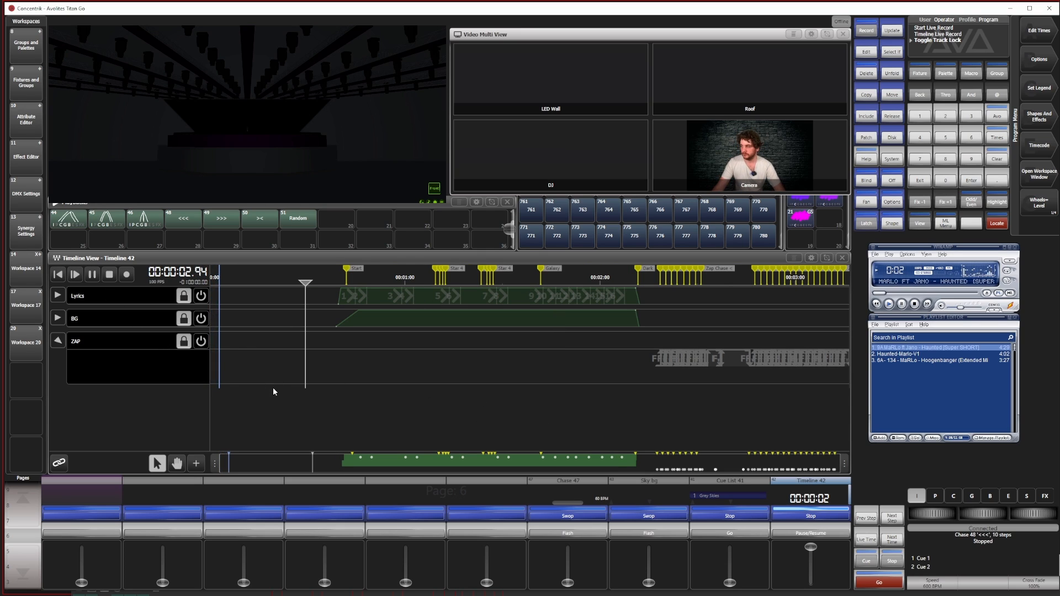
left_click(308, 283)
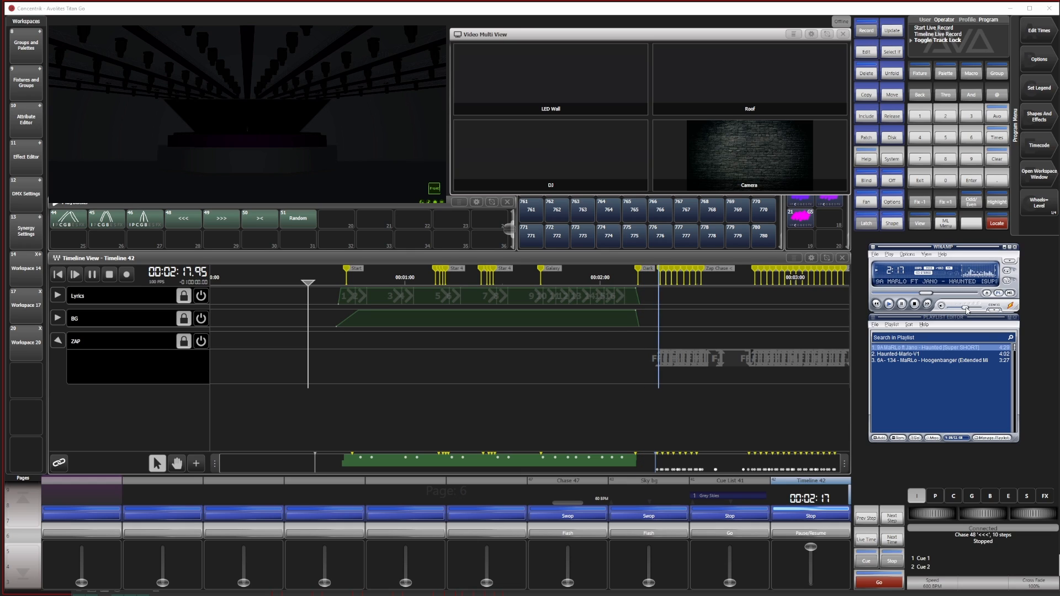
left_click(58, 341)
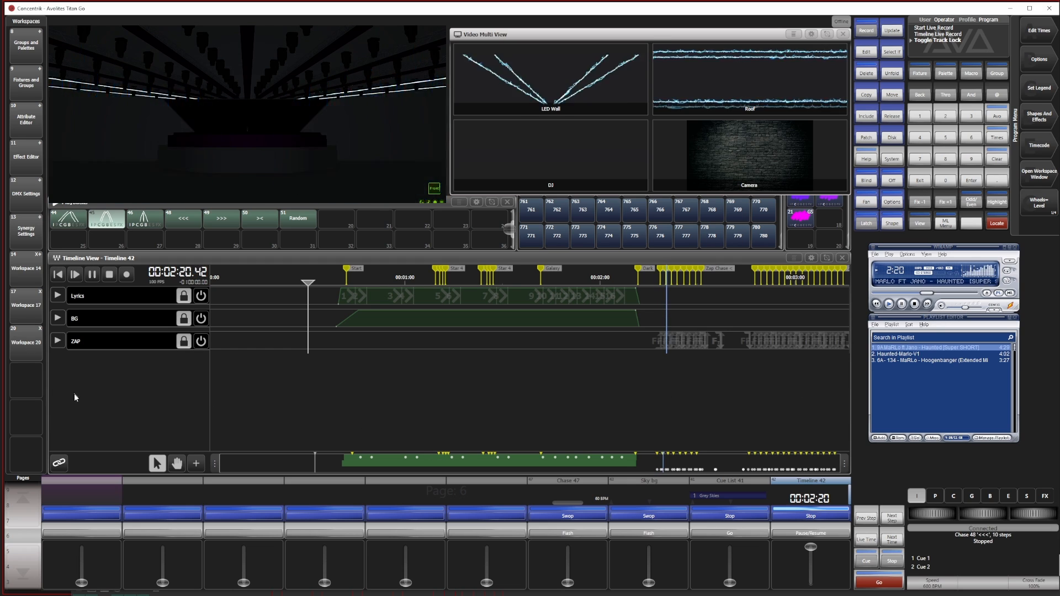
left_click(58, 341)
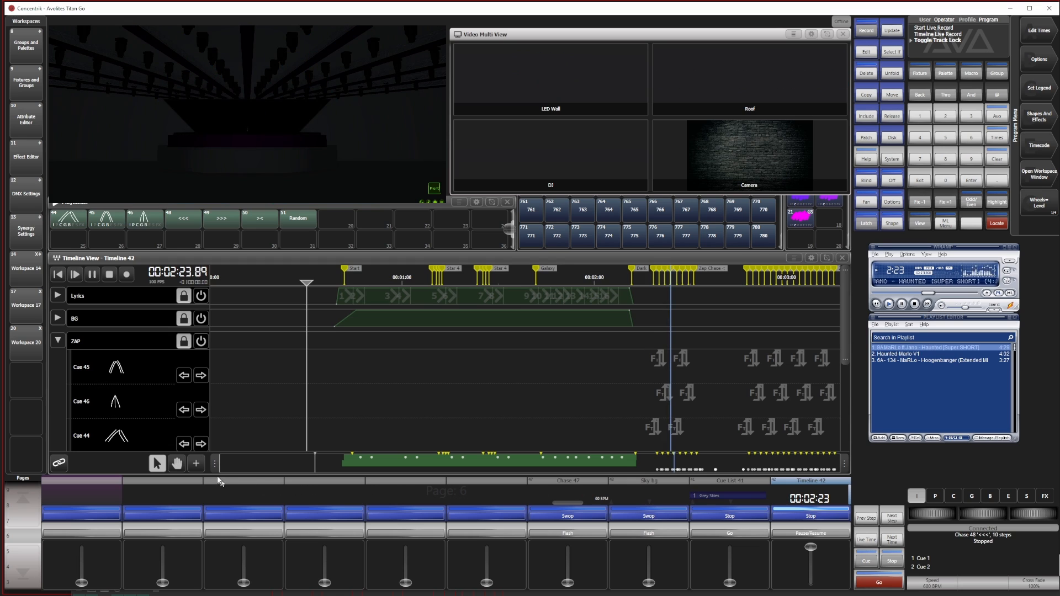
left_click_drag(212, 464, 487, 461)
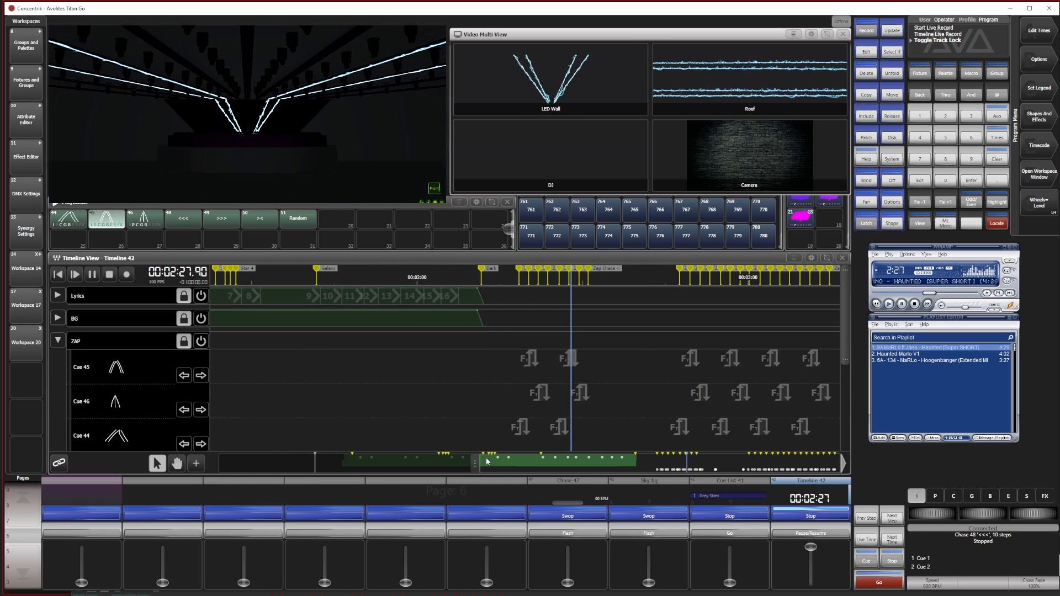